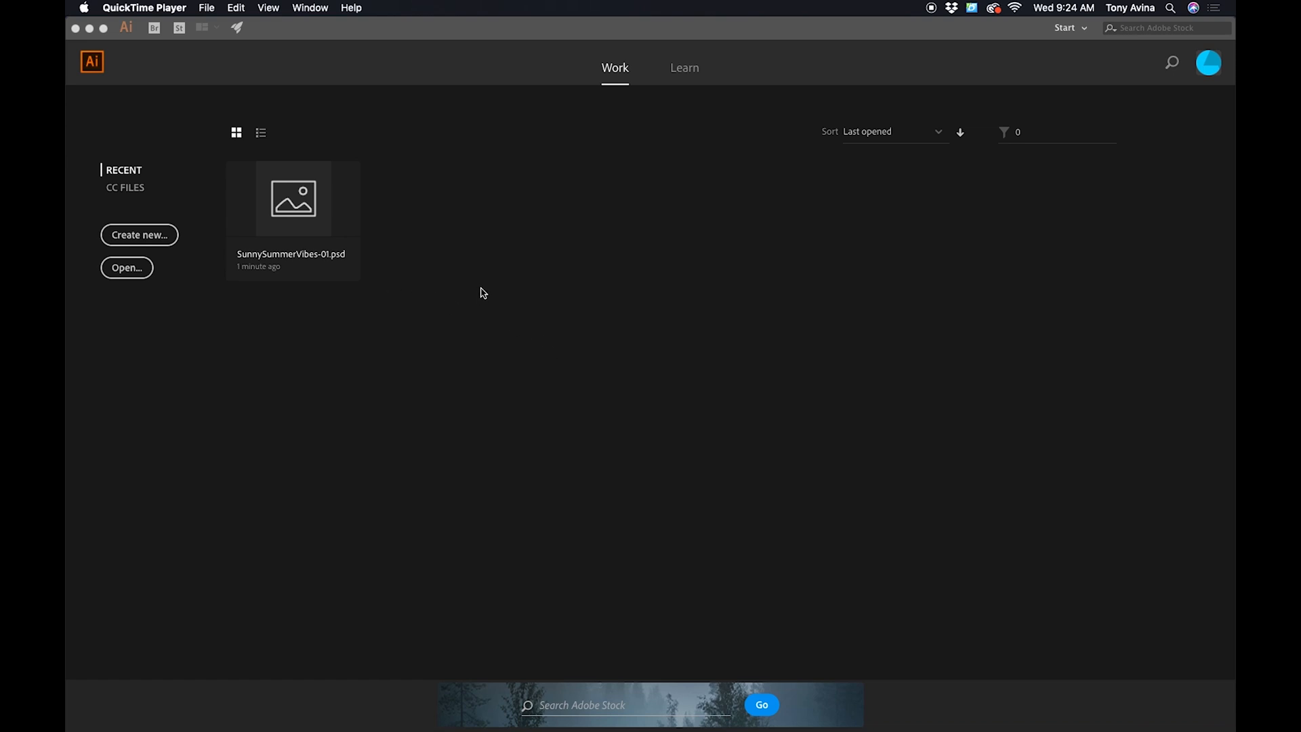
# - Create a new 1080 x 1296 px RGB document in portrait orientation with 300 ppi raster effects
pyautogui.click(155, 238)
pyautogui.click(154, 237)
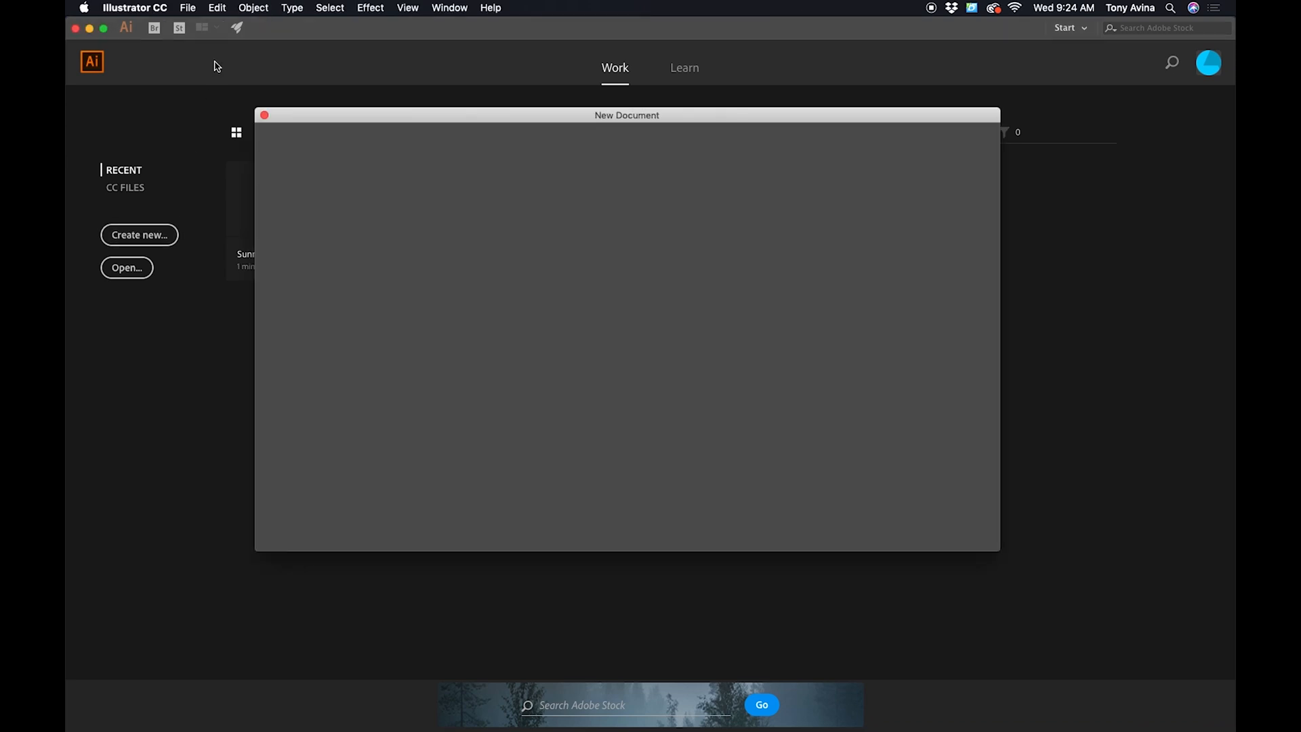
pyautogui.click(189, 8)
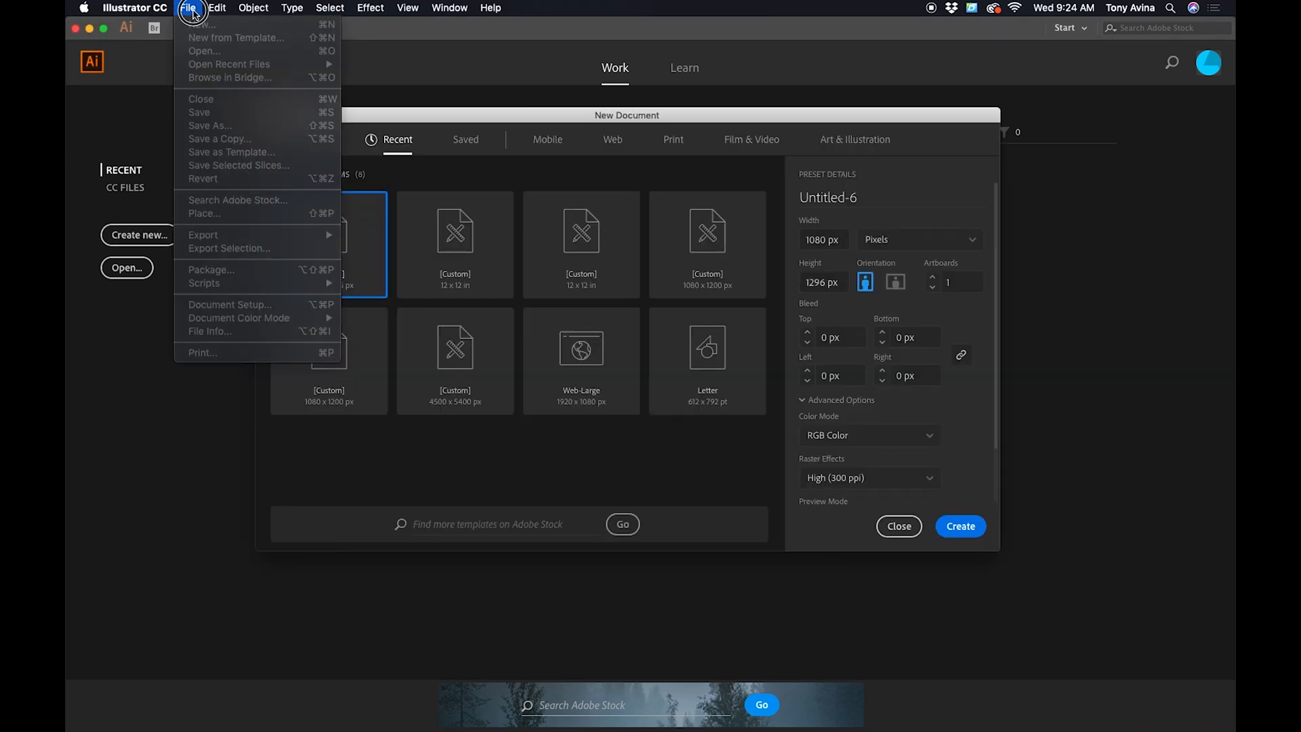
pyautogui.click(189, 9)
pyautogui.click(909, 245)
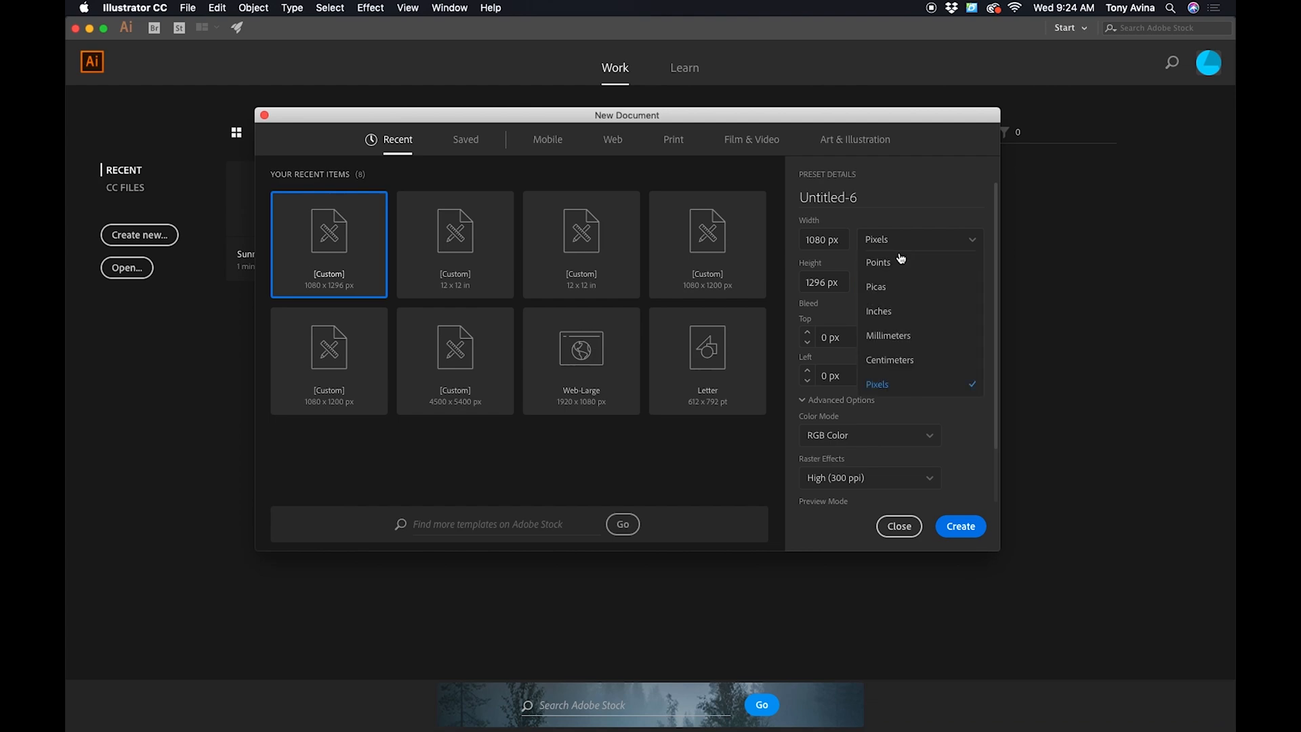
pyautogui.click(883, 387)
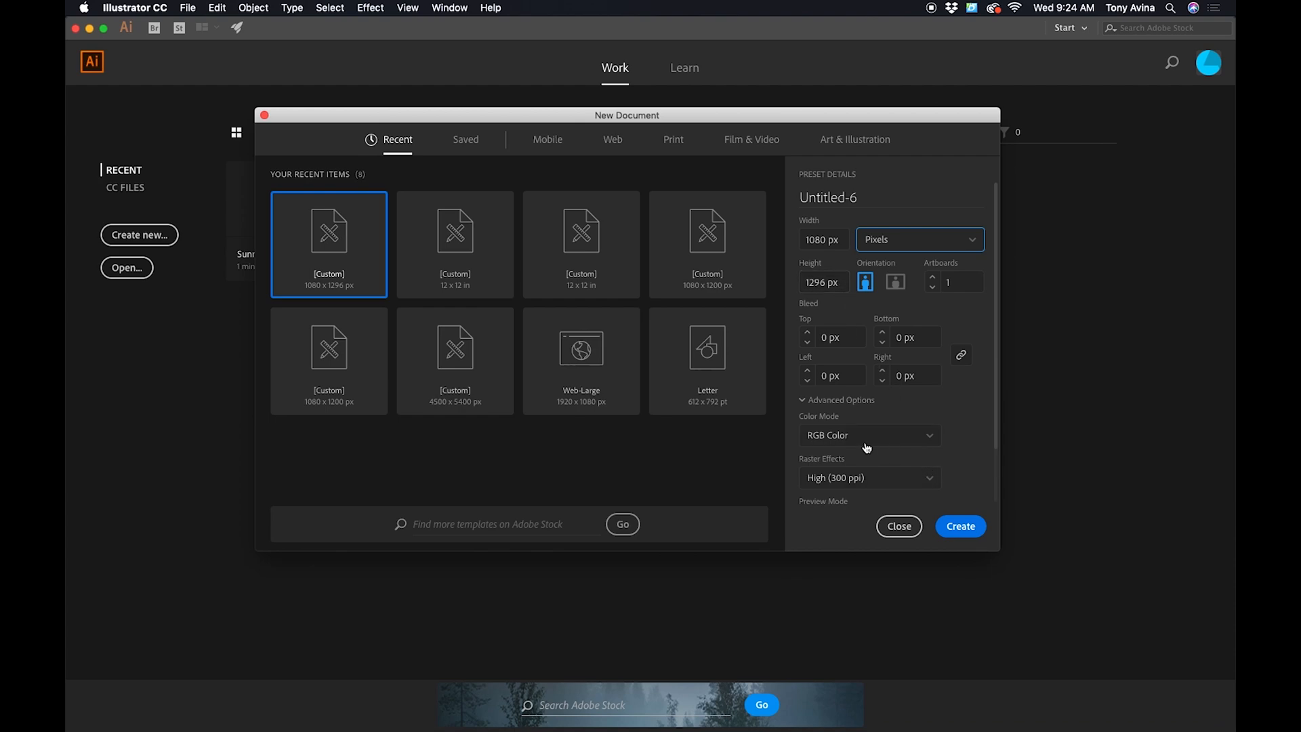
pyautogui.click(958, 523)
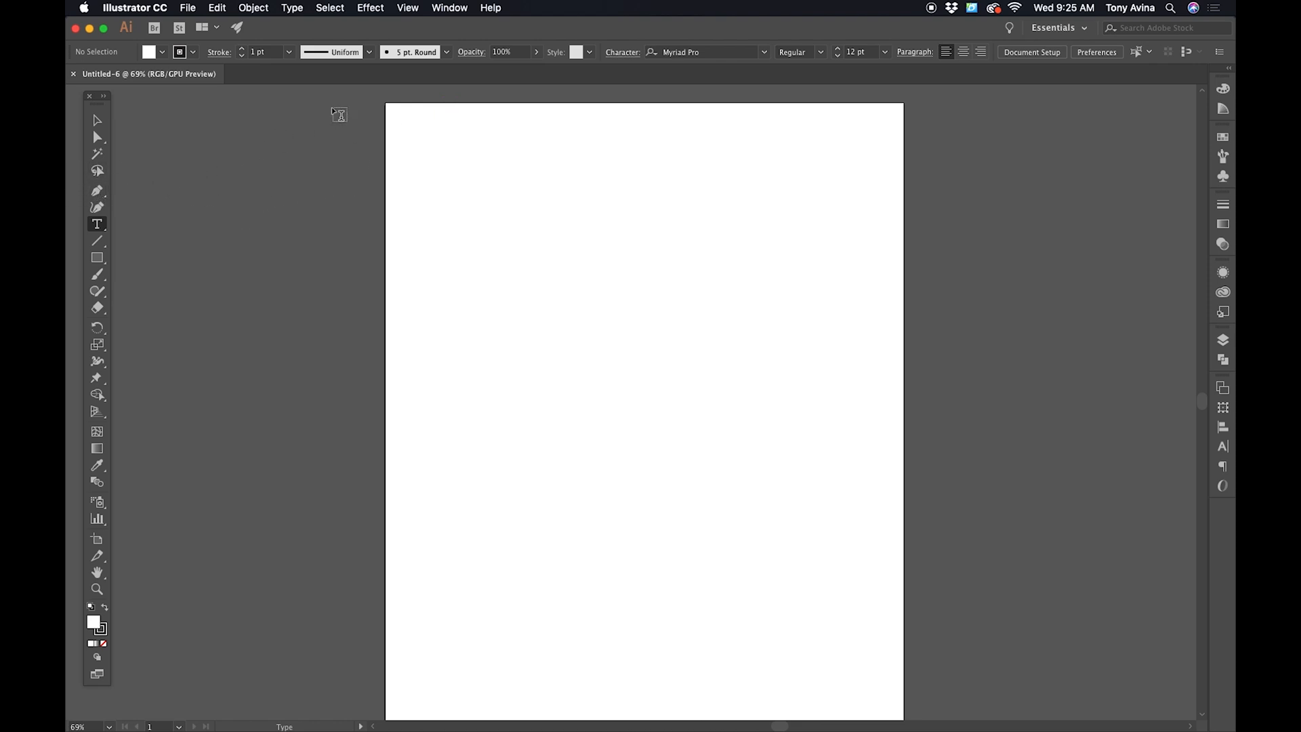
# - Show the rulers and place vertical guides at about 100 px and 1000 px across the artboard
pyautogui.click(409, 10)
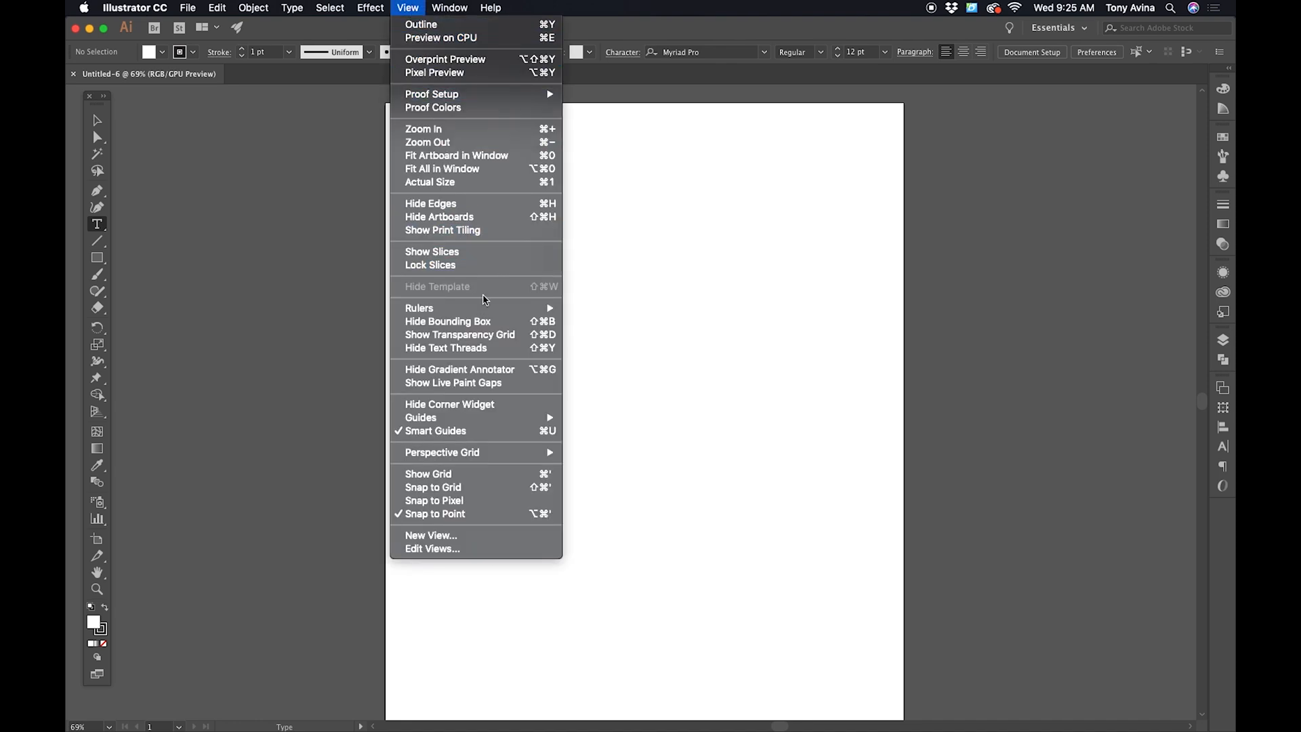
pyautogui.moveTo(493, 309)
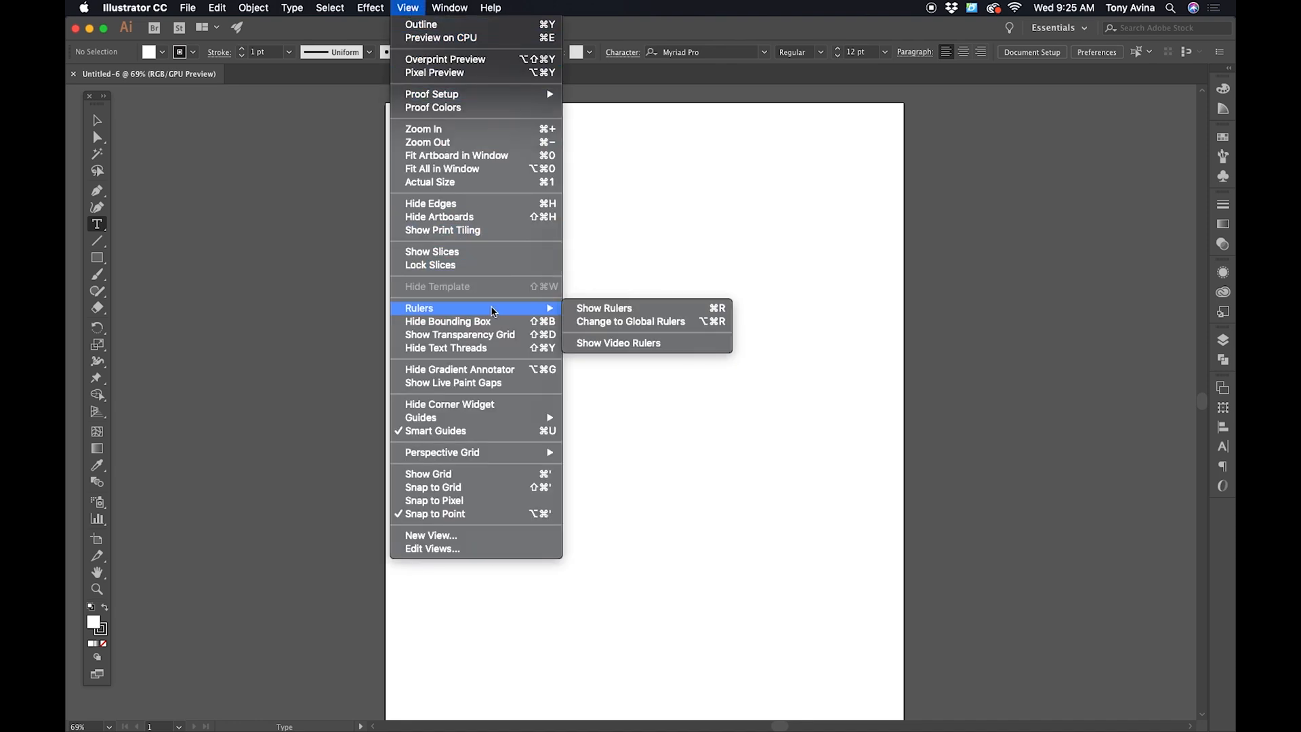
pyautogui.click(603, 309)
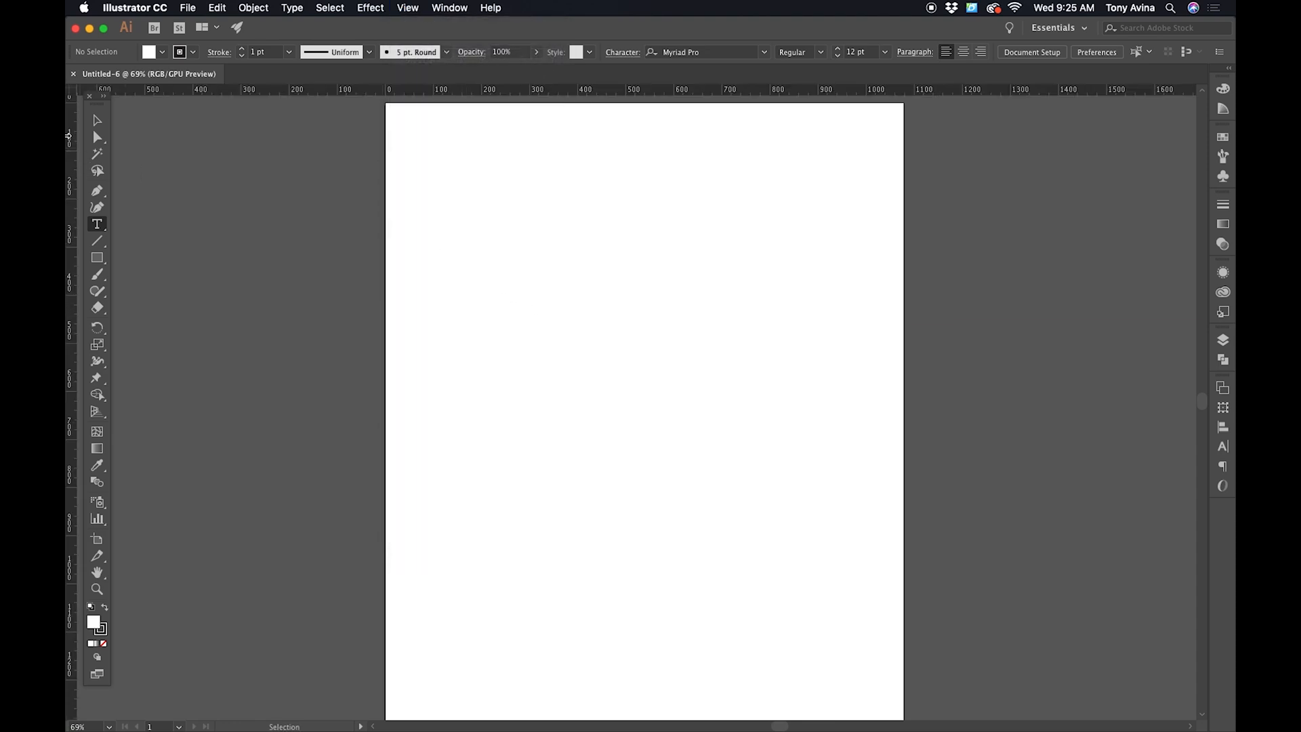
pyautogui.moveTo(74, 154); pyautogui.dragTo(435, 160)
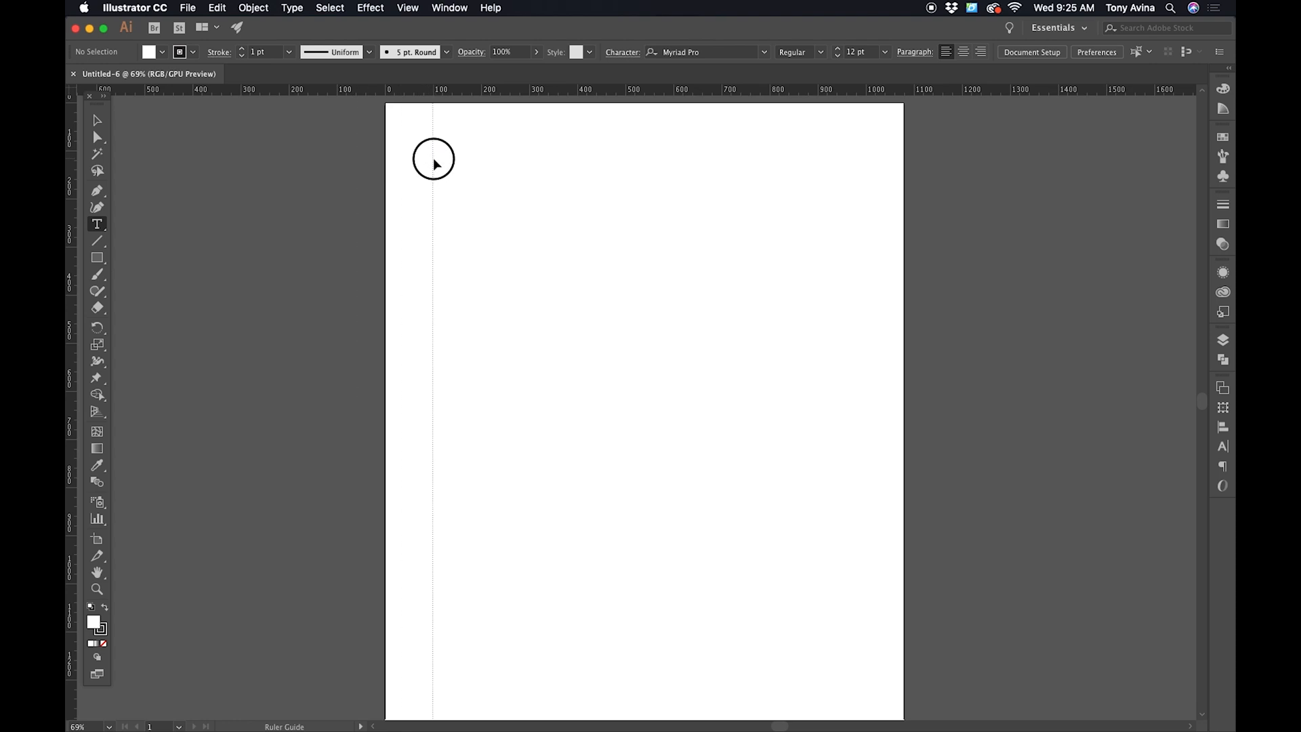
pyautogui.moveTo(435, 161); pyautogui.dragTo(434, 160)
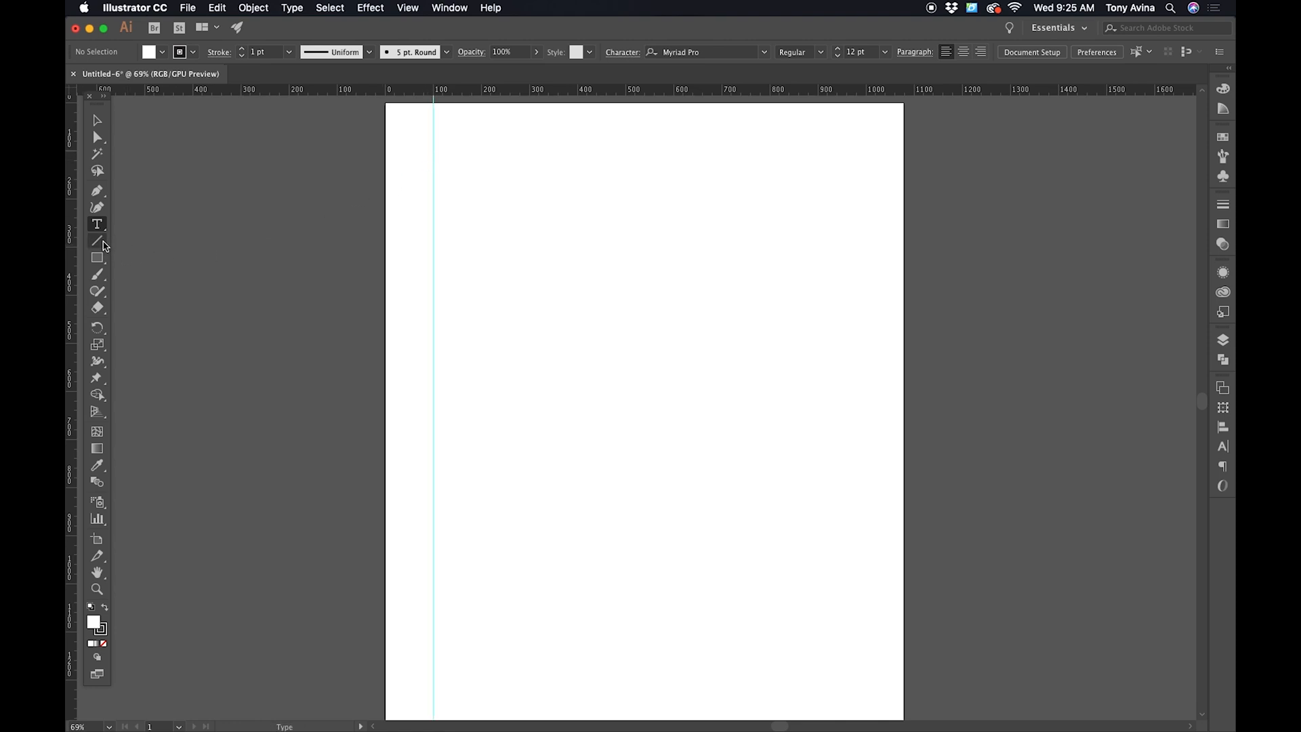
pyautogui.moveTo(74, 232); pyautogui.dragTo(869, 231)
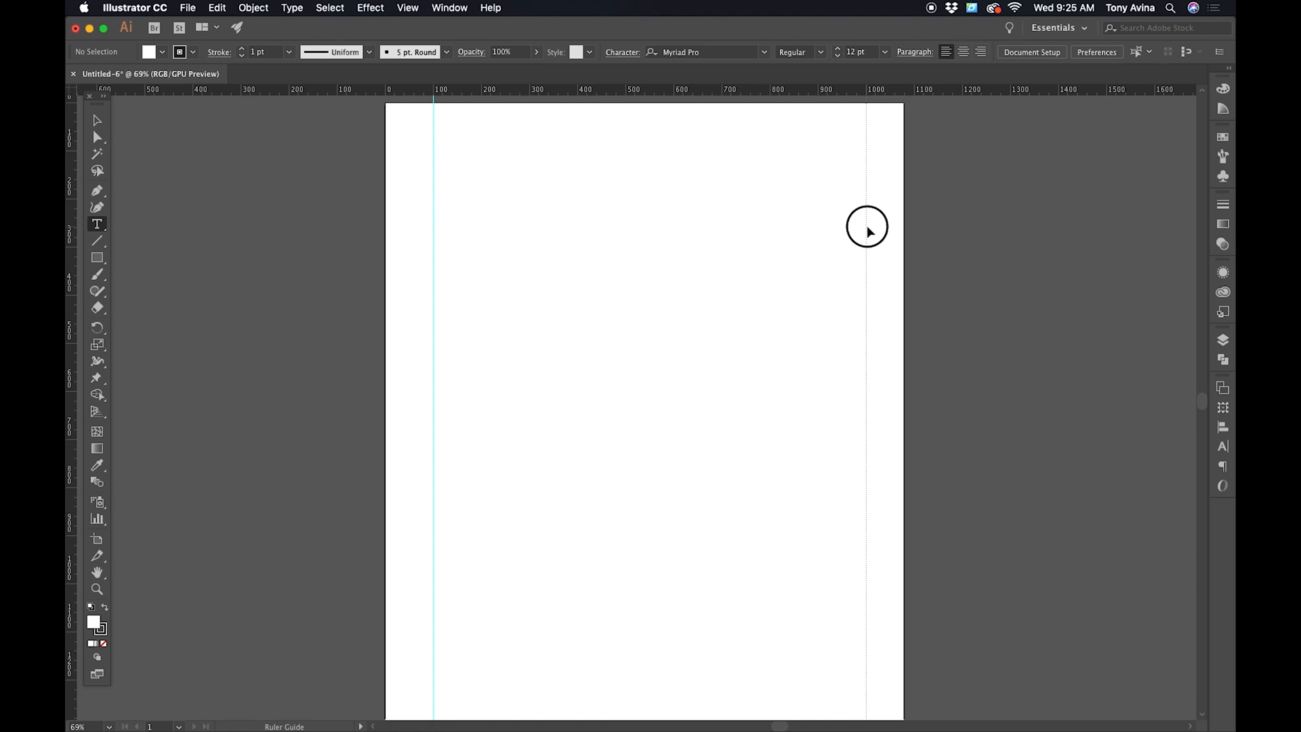
# - Add the text SUNNY to the upper part of the artboard in Ultra Regular at 72 pt
pyautogui.click(96, 225)
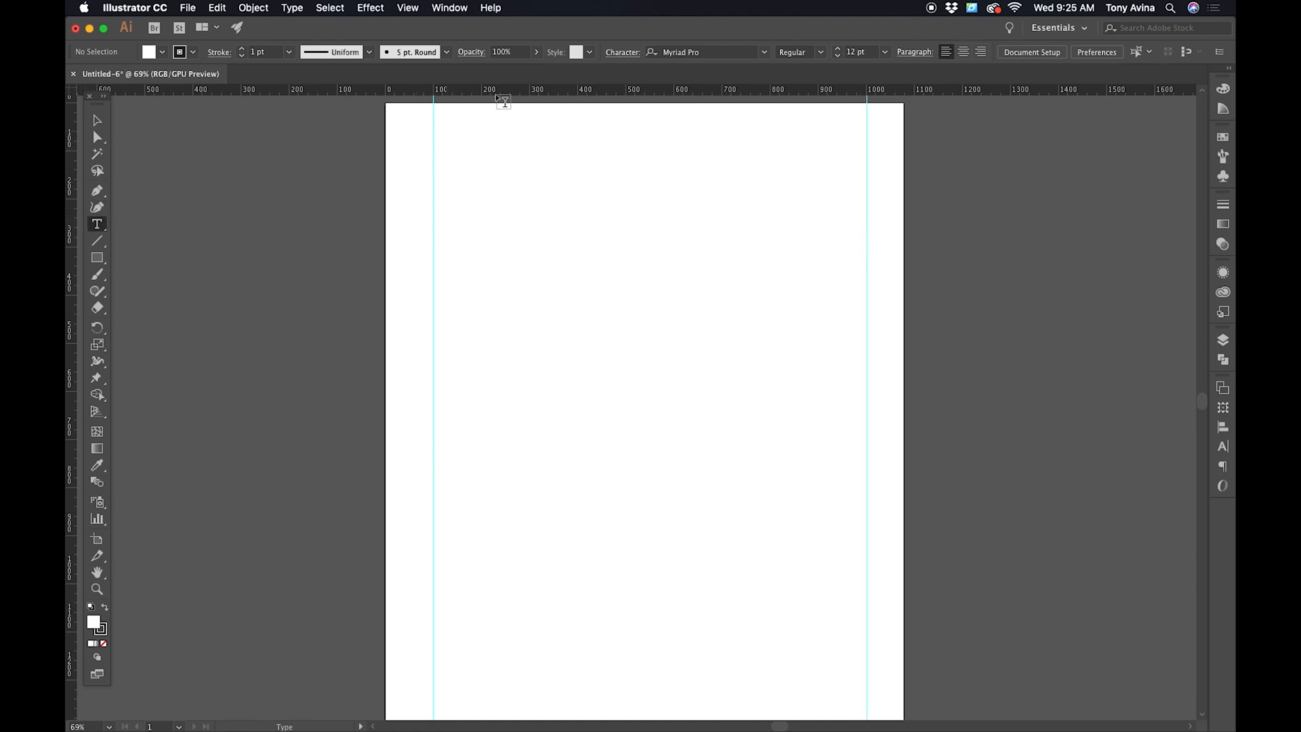
pyautogui.click(704, 55)
pyautogui.write('ult')
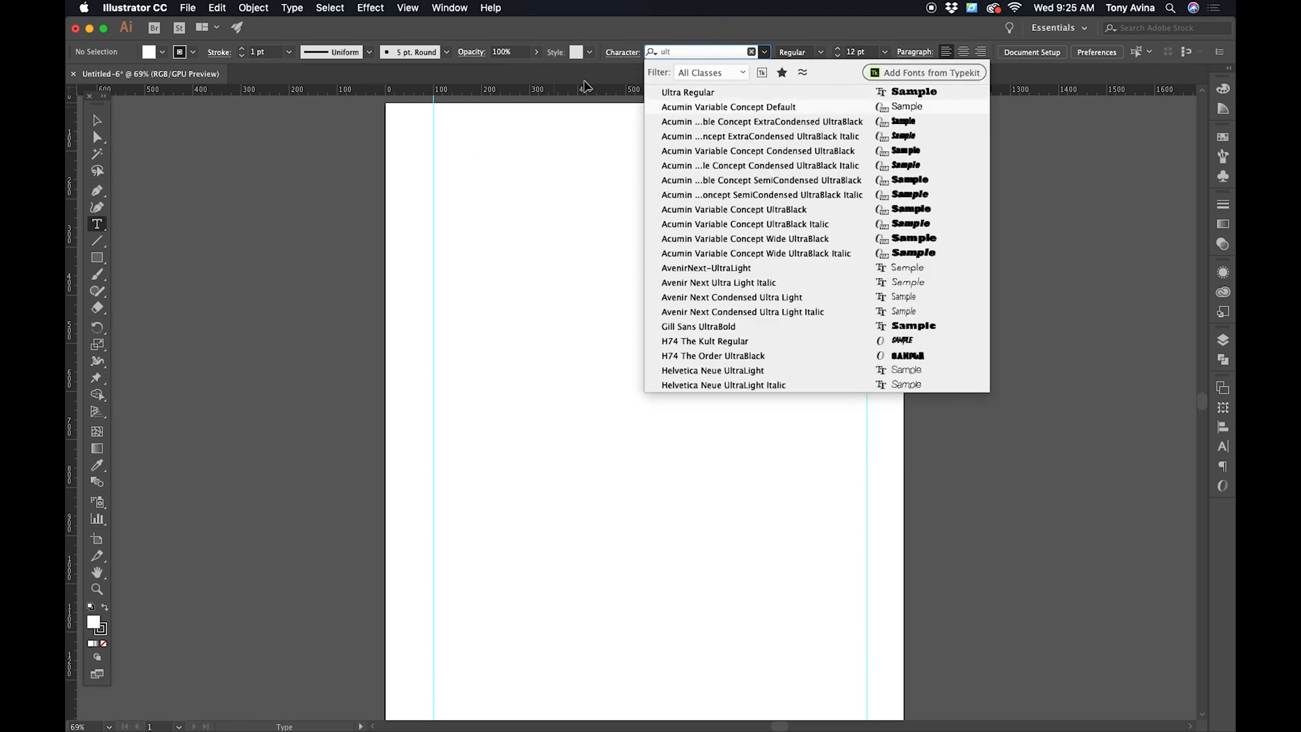
pyautogui.click(685, 95)
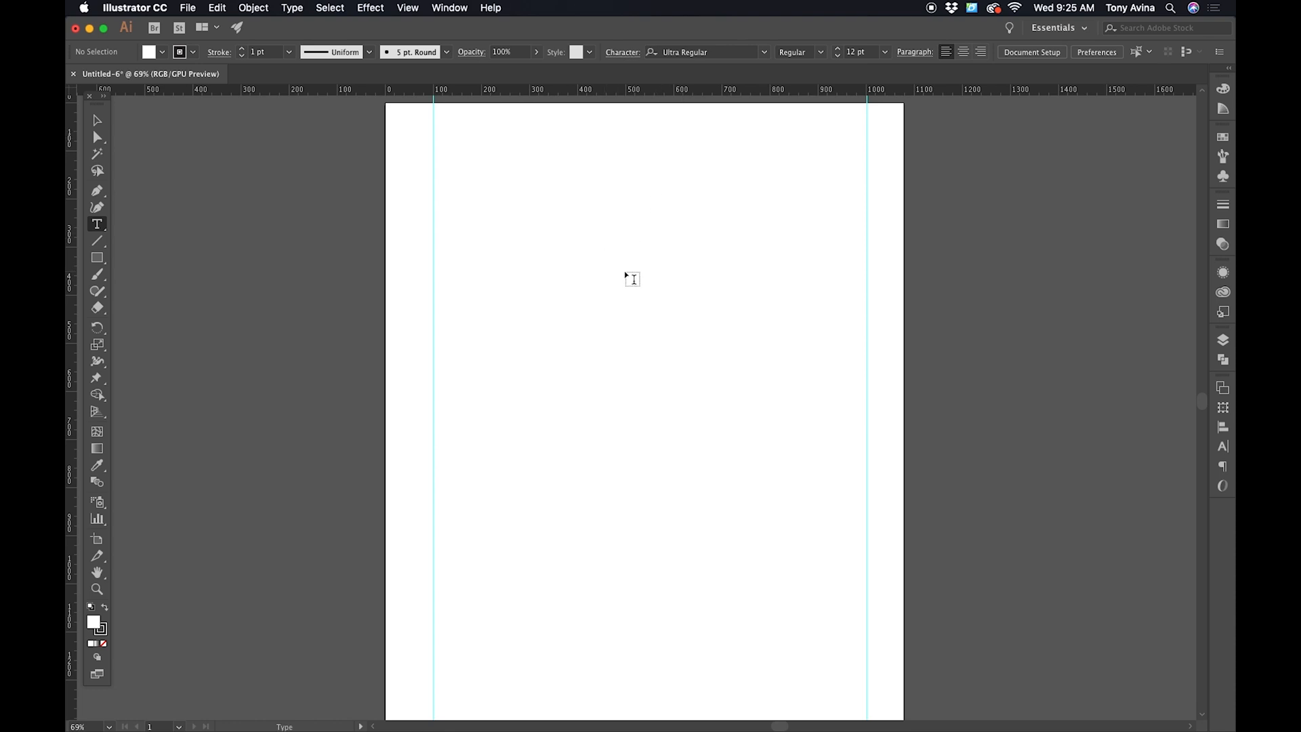
pyautogui.click(623, 271)
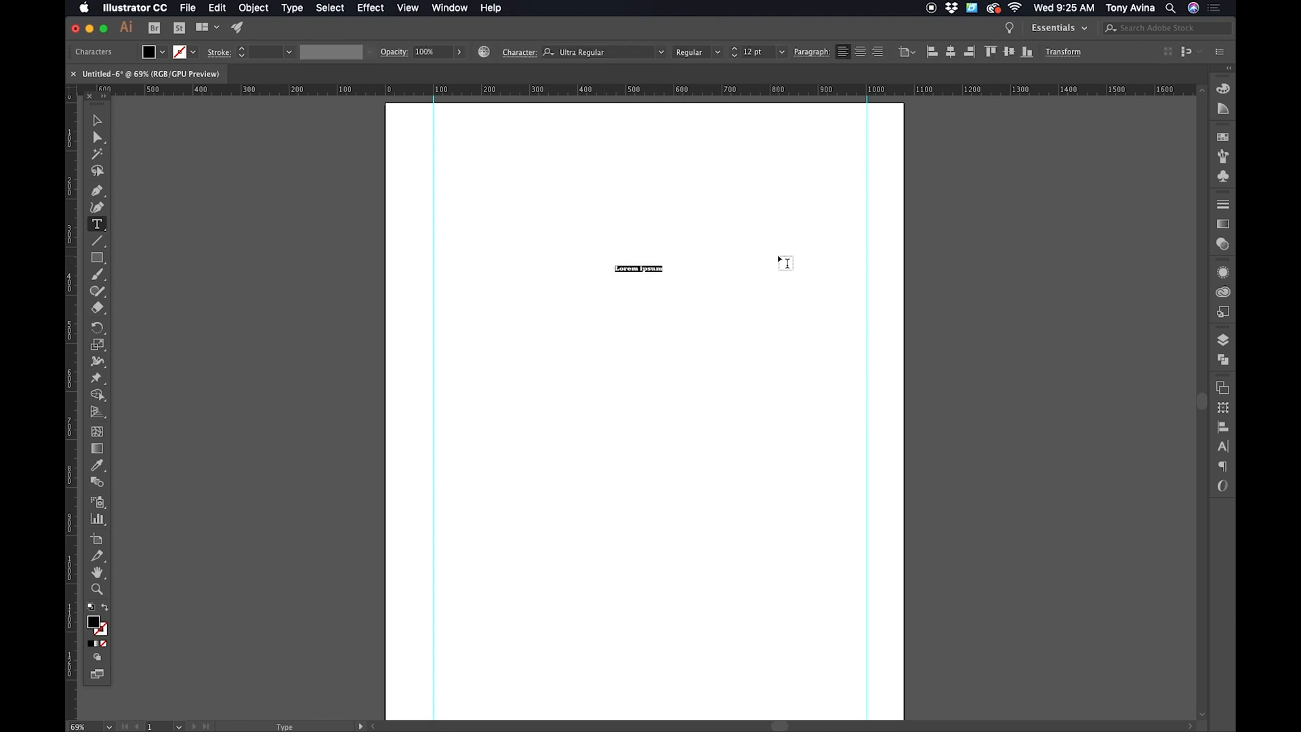
pyautogui.press('BackSpace')
pyautogui.click(98, 121)
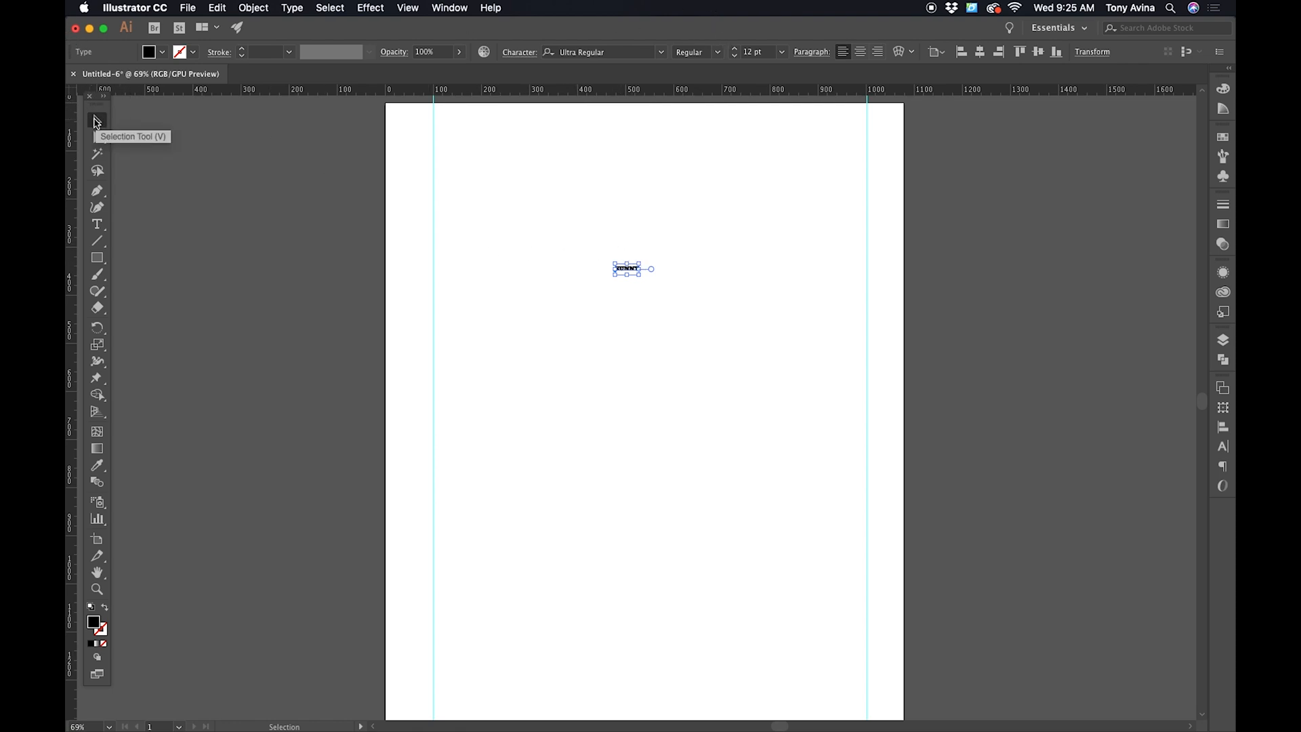
pyautogui.click(781, 52)
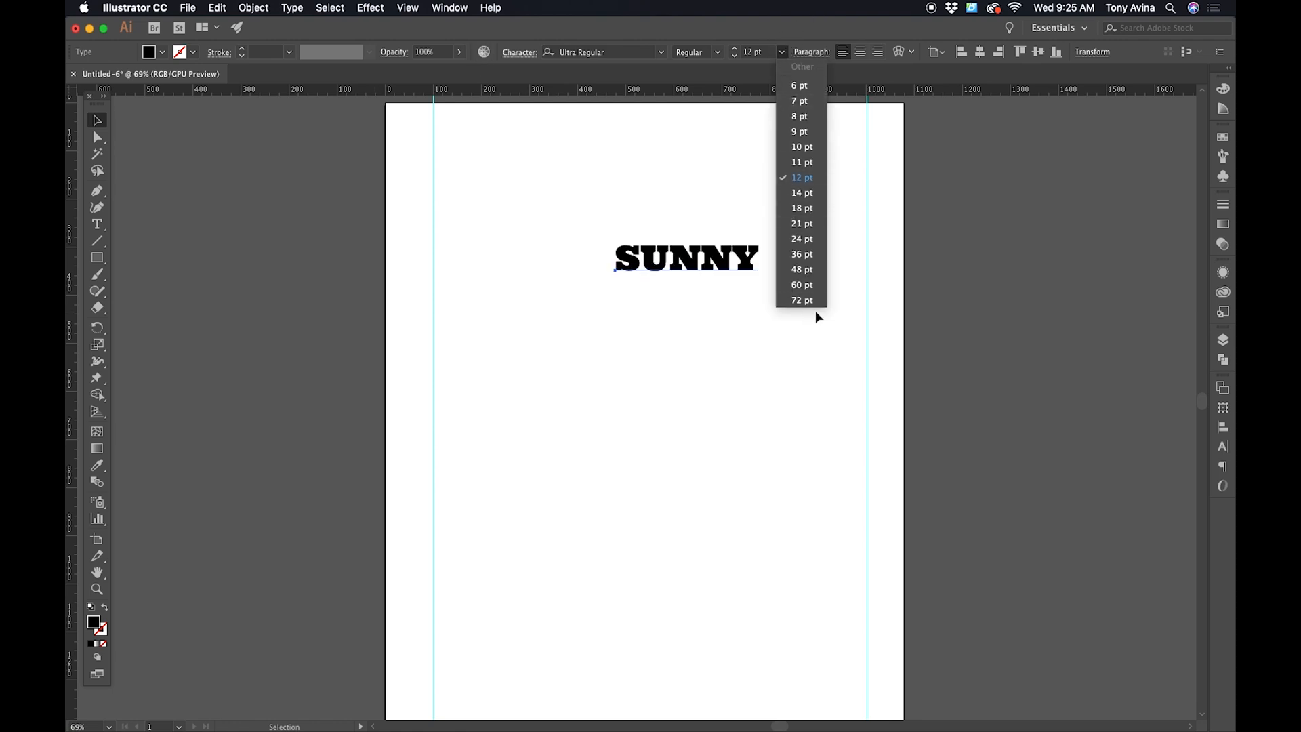
pyautogui.click(794, 286)
# - Move SUNNY to the left guide and enlarge it proportionally to about 217 pt so it spans both guides
pyautogui.moveTo(729, 268); pyautogui.dragTo(546, 233)
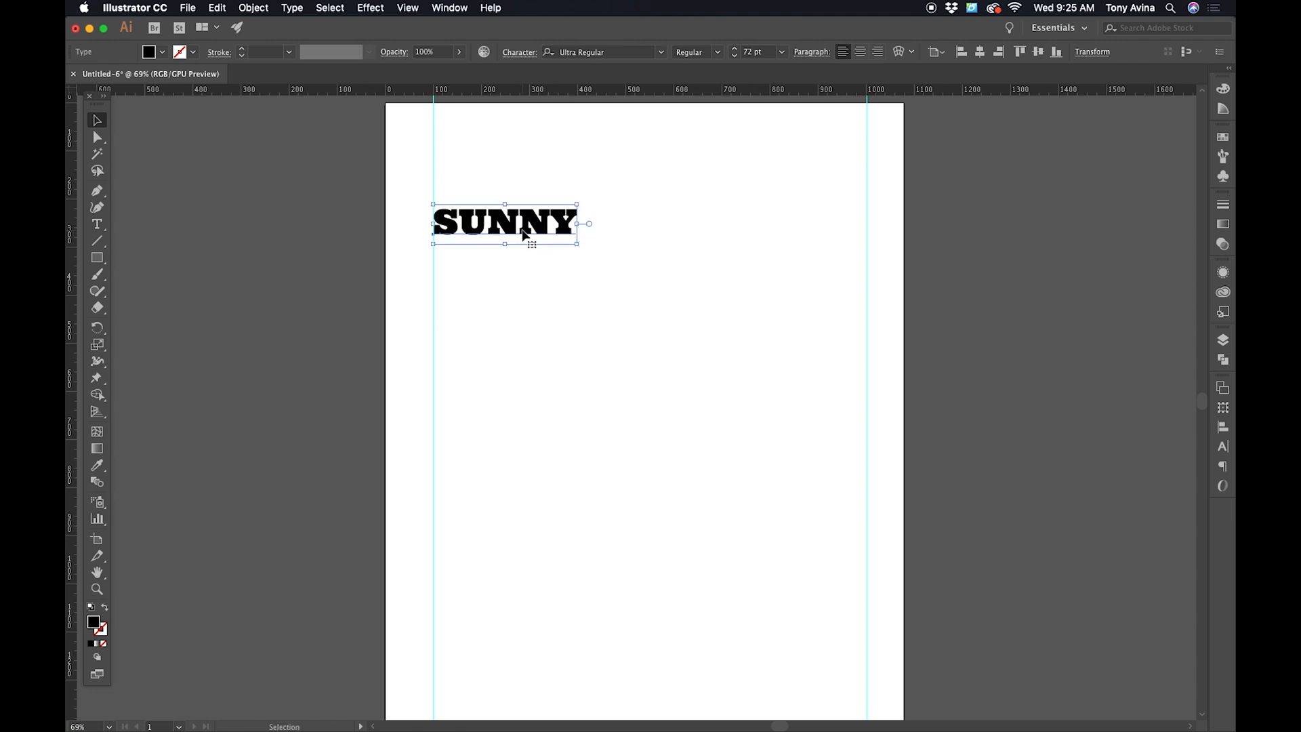
pyautogui.moveTo(578, 246); pyautogui.dragTo(862, 494)
pyautogui.moveTo(896, 386); pyautogui.dragTo(957, 323)
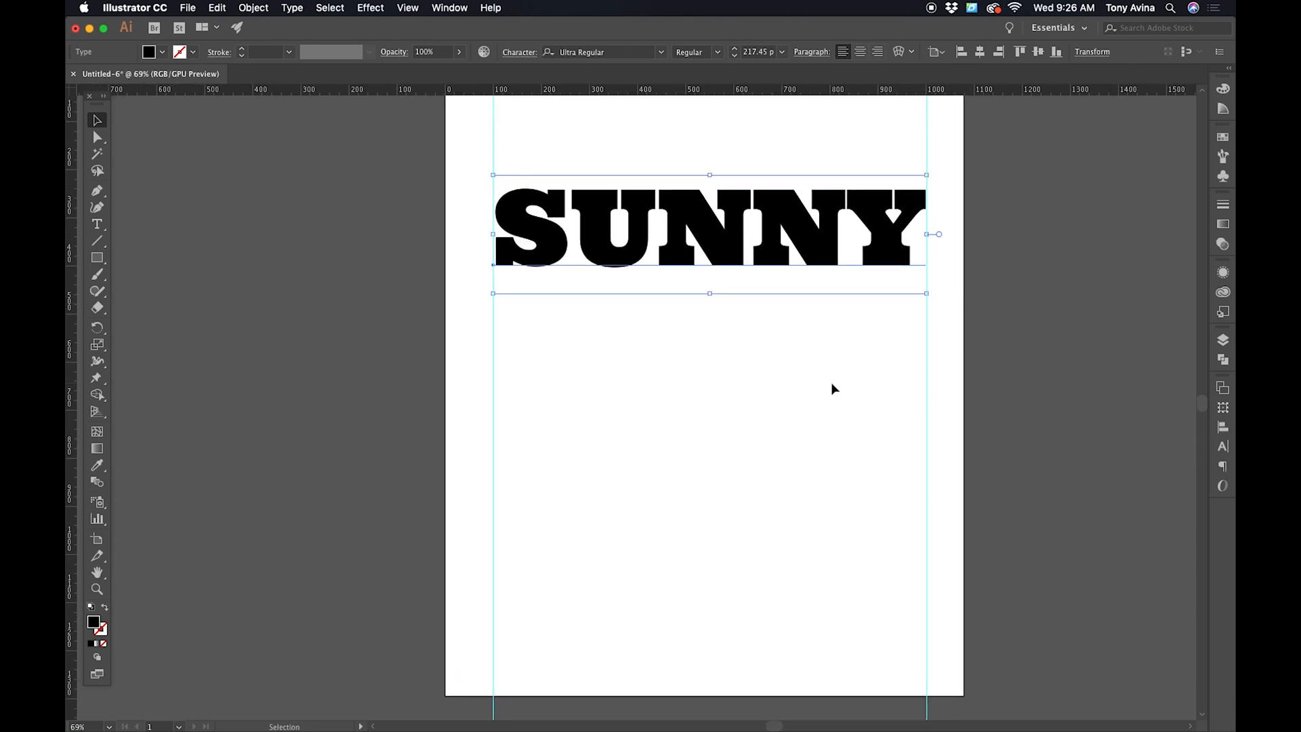
pyautogui.moveTo(805, 430); pyautogui.dragTo(755, 445)
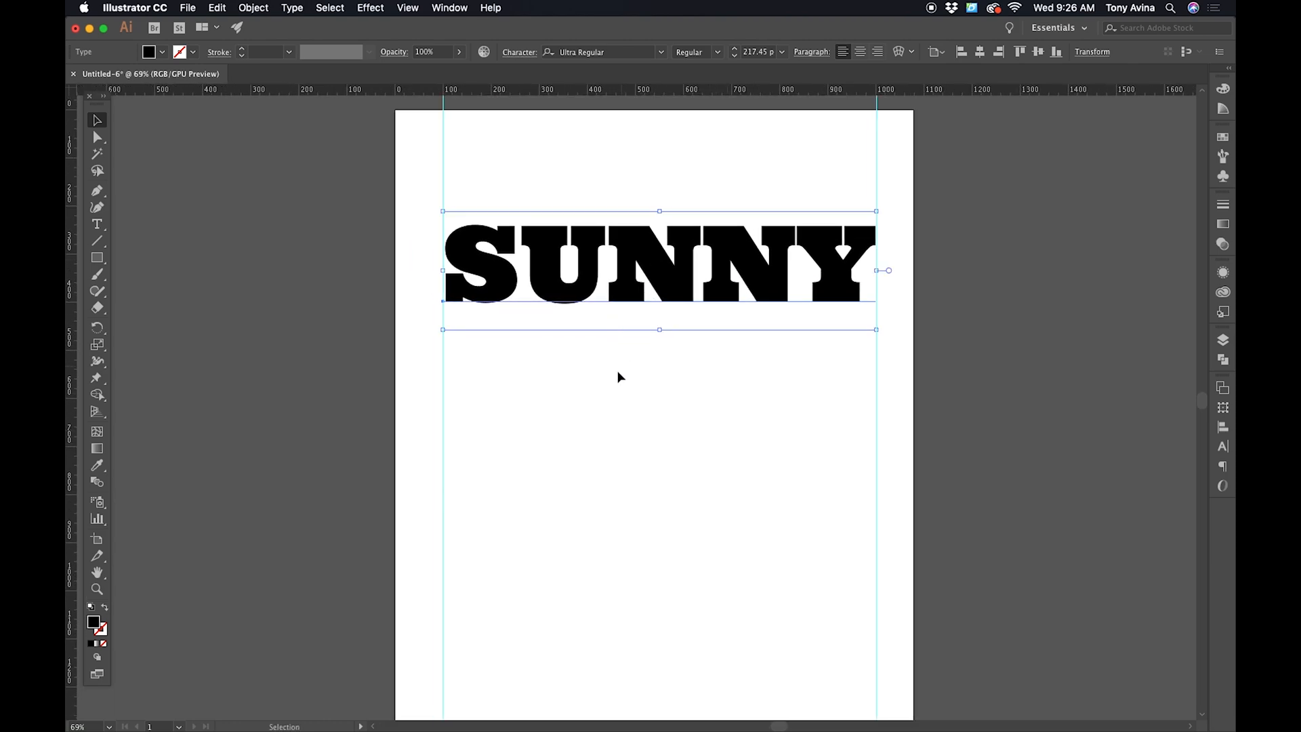
pyautogui.click(598, 366)
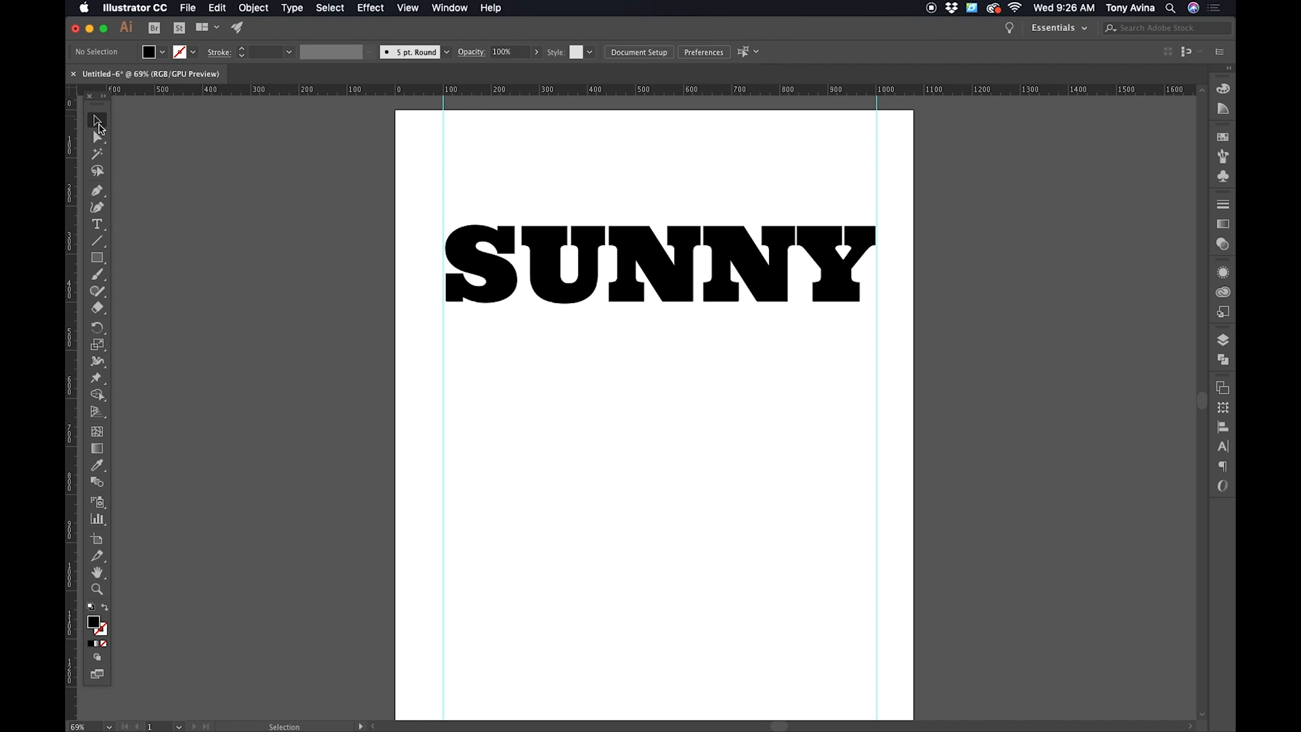
# - Duplicate SUNNY directly below the original and change the copy's text to SUMMER
pyautogui.moveTo(599, 273); pyautogui.dragTo(705, 396)
pyautogui.press('super+z')
pyautogui.moveTo(584, 299); pyautogui.dragTo(847, 341)
pyautogui.press('t')
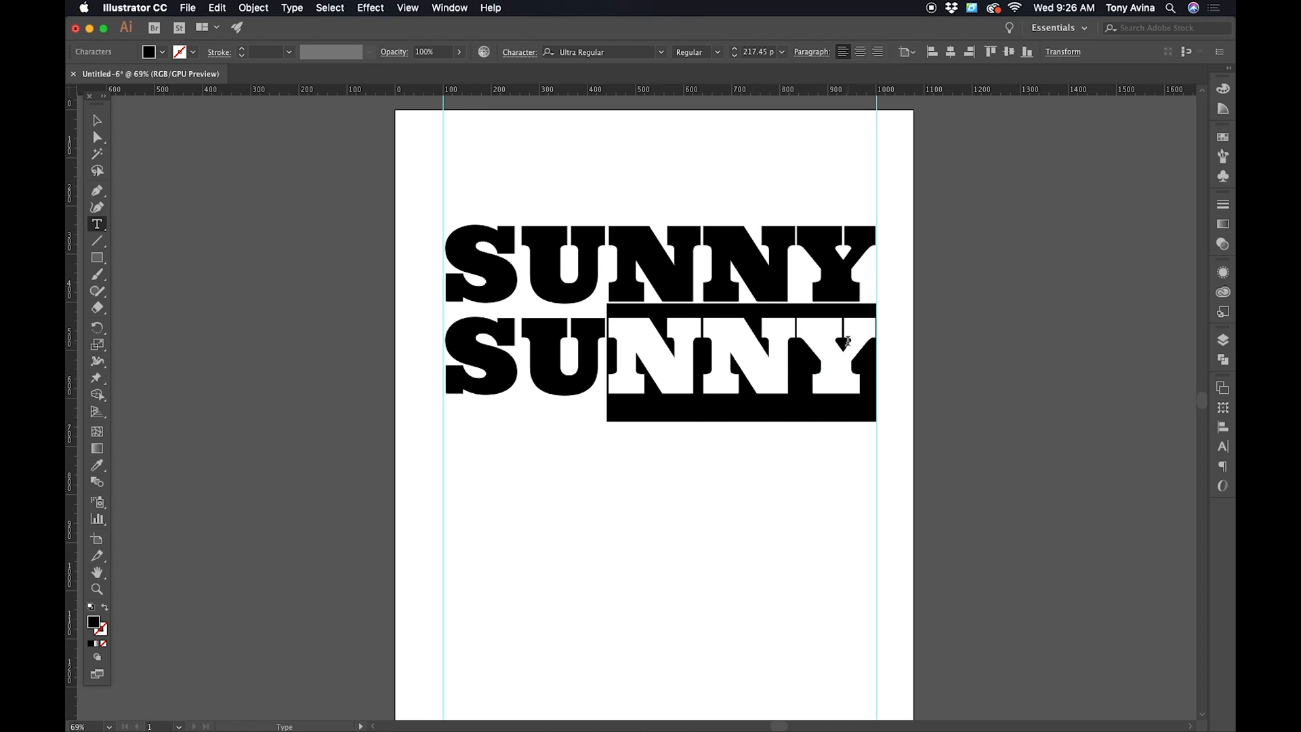
pyautogui.write('m')
pyautogui.press('BackSpace')
pyautogui.write('M')
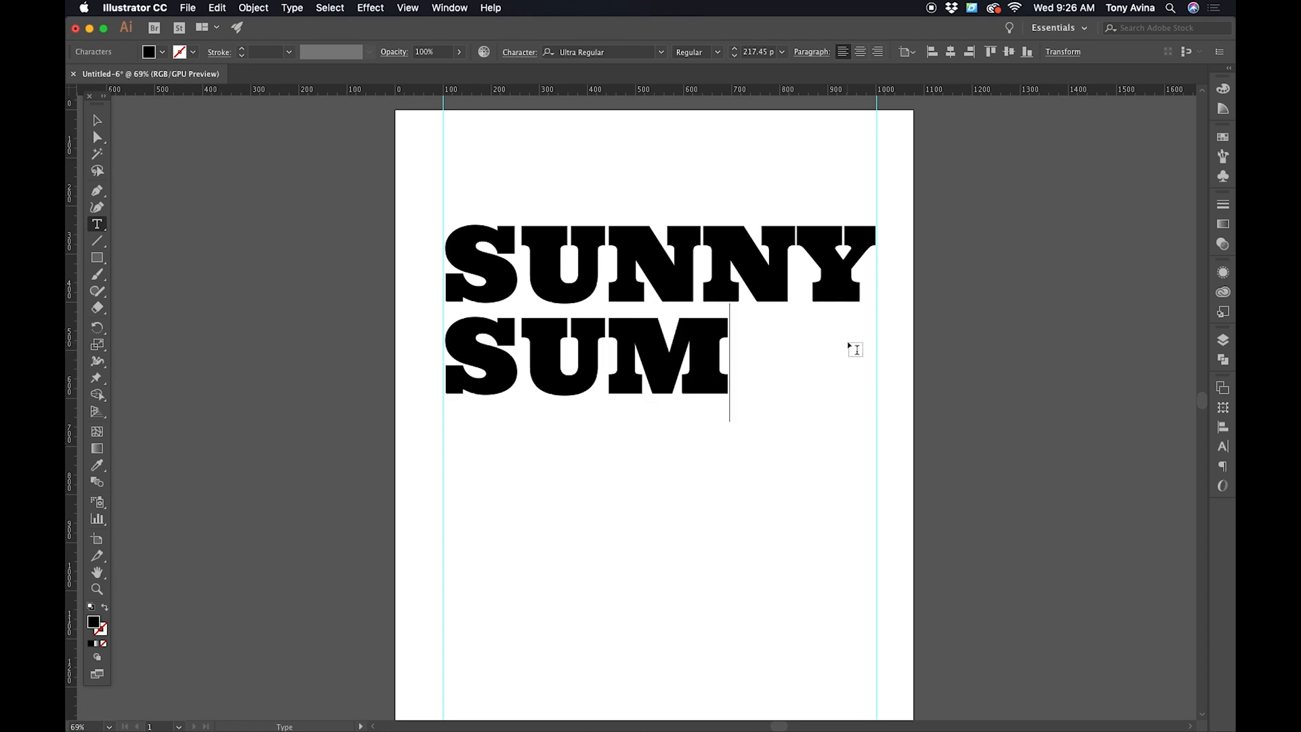
pyautogui.write('MER')
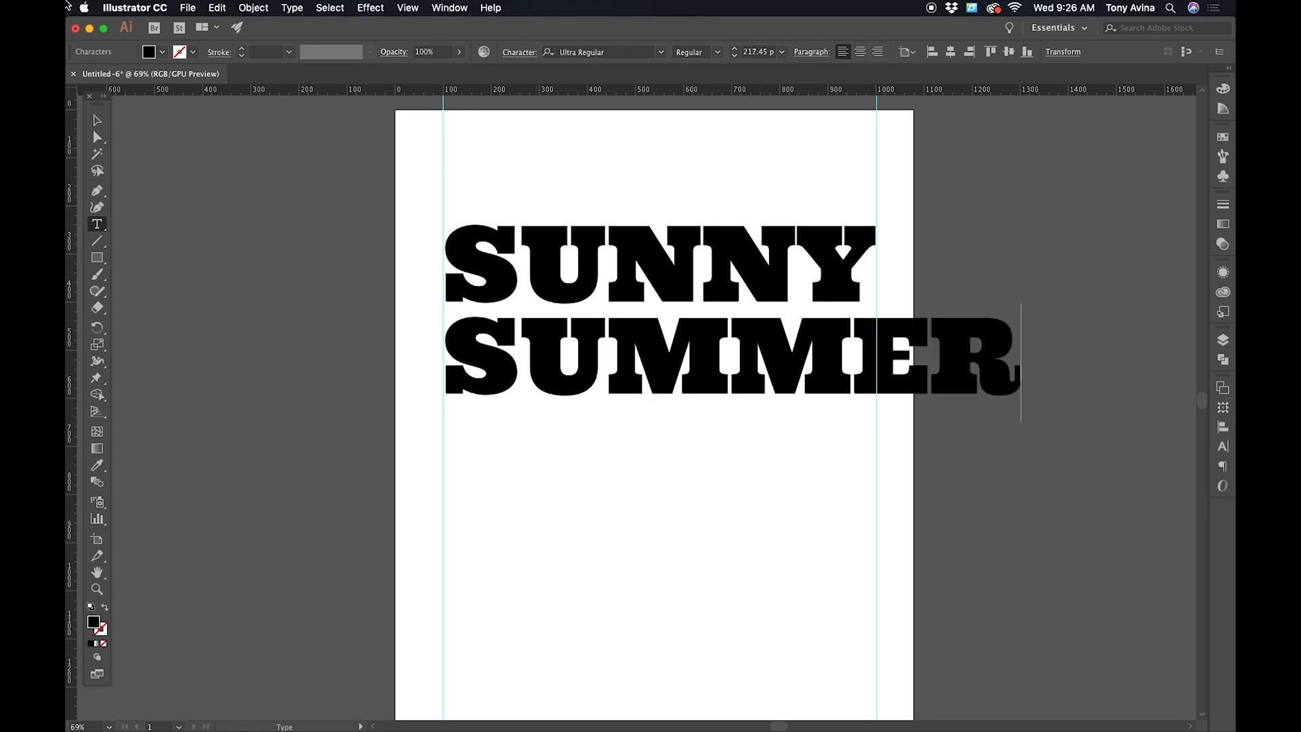
# - Scale SUMMER down proportionally to fit between the two guides and move it up close beneath SUNNY
pyautogui.click(97, 120)
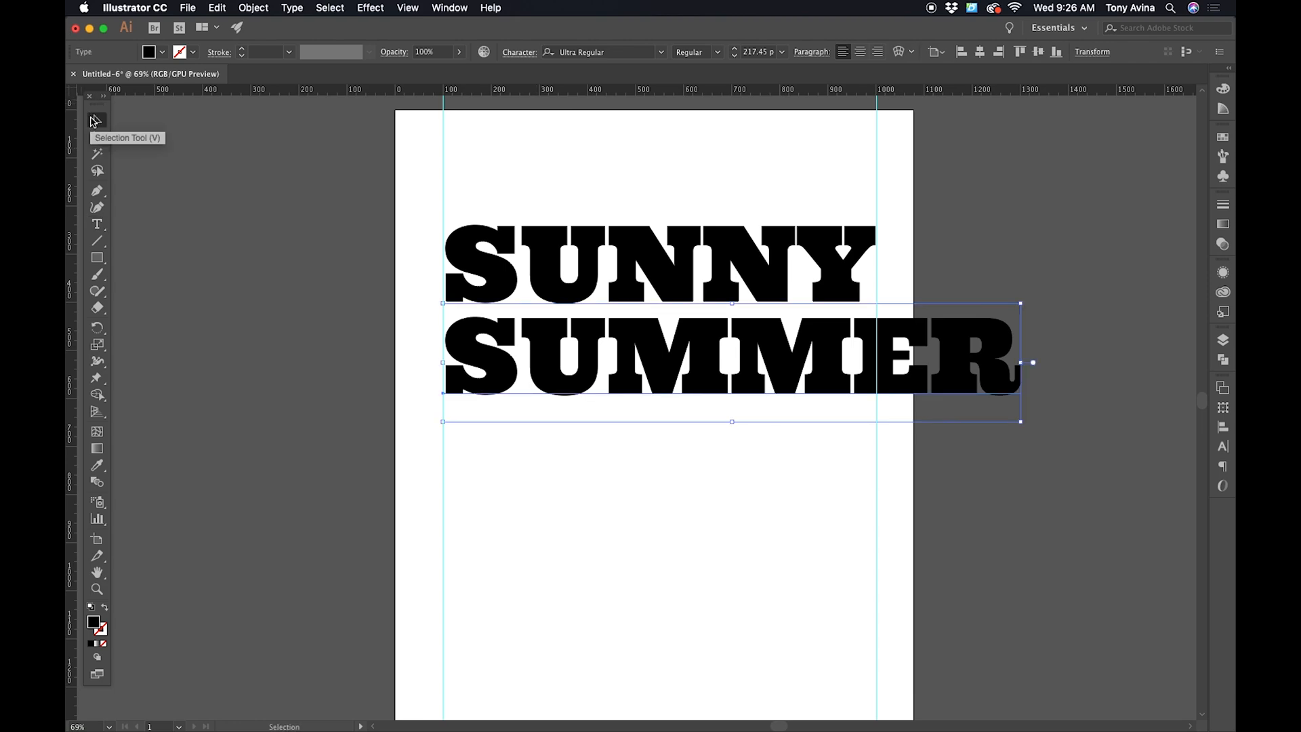
pyautogui.moveTo(1022, 303); pyautogui.dragTo(942, 333)
pyautogui.click(960, 384)
pyautogui.click(466, 401)
pyautogui.moveTo(670, 379); pyautogui.dragTo(668, 342)
pyautogui.click(616, 415)
# - Enlarge SUNNY to about 219 pt and SUMMER to about 164 pt so each S meets the left guide
pyautogui.press('z')
pyautogui.click(477, 327)
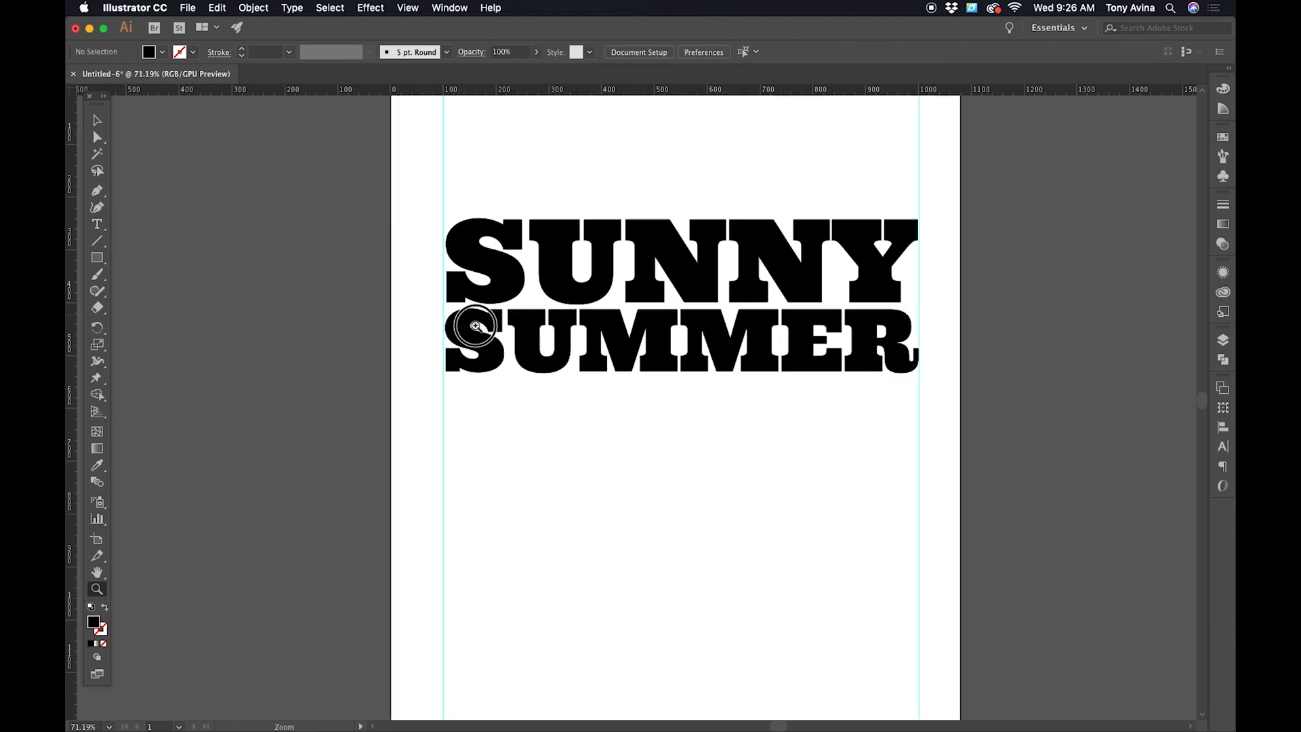
pyautogui.moveTo(476, 326); pyautogui.dragTo(647, 377)
pyautogui.press('v')
pyautogui.moveTo(526, 284); pyautogui.dragTo(501, 384)
pyautogui.click(494, 204)
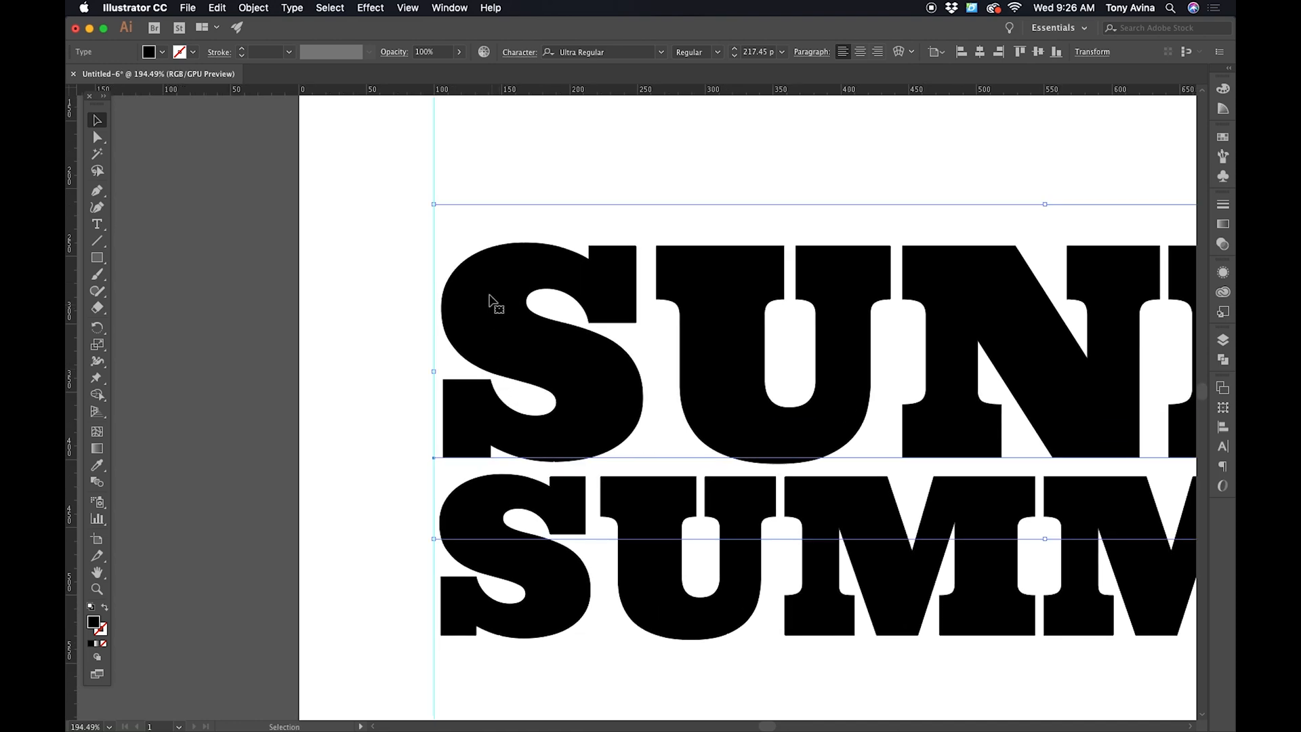
pyautogui.moveTo(435, 203); pyautogui.dragTo(425, 186)
pyautogui.moveTo(545, 463); pyautogui.dragTo(668, 246)
pyautogui.click(651, 408)
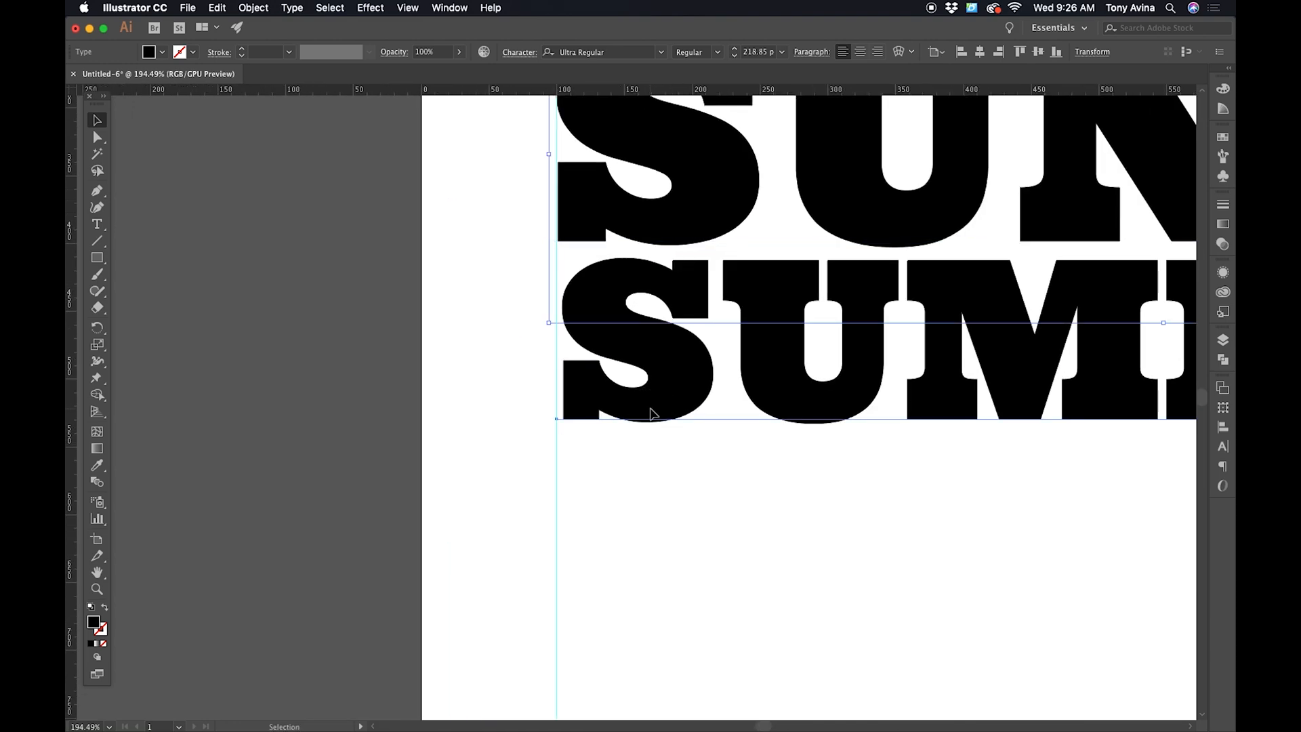
pyautogui.moveTo(557, 480); pyautogui.dragTo(552, 481)
# - Move SUMMER slightly down to widen the gap below SUNNY, and deselect it
pyautogui.moveTo(687, 435); pyautogui.dragTo(541, 288)
pyautogui.press('z')
pyautogui.moveTo(821, 539); pyautogui.dragTo(691, 439)
pyautogui.press('v')
pyautogui.click(608, 459)
pyautogui.moveTo(677, 300); pyautogui.dragTo(678, 313)
pyautogui.press('super+shift+a')
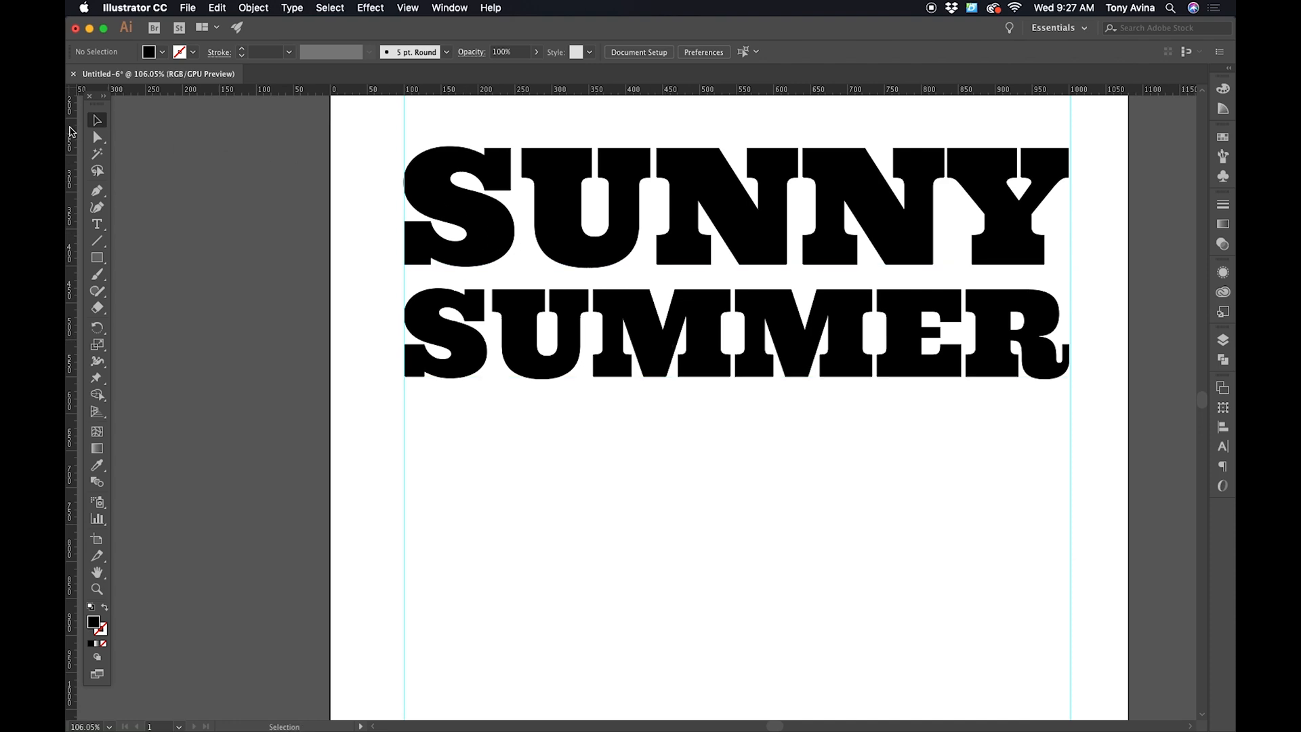
# - Duplicate SUMMER directly below itself and replace the copy's text with VIBES
pyautogui.click(456, 322)
pyautogui.moveTo(449, 322); pyautogui.dragTo(445, 442)
pyautogui.press('t')
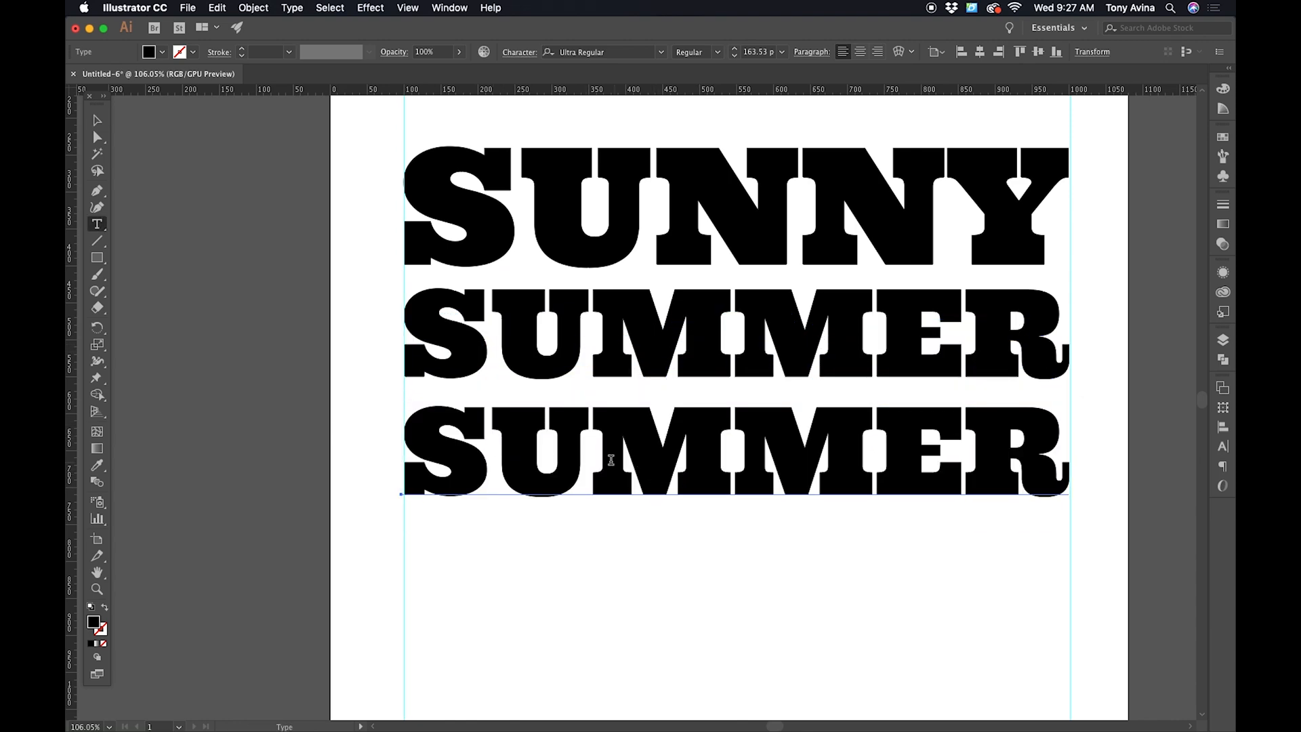
pyautogui.doubleClick(551, 458)
pyautogui.write('V')
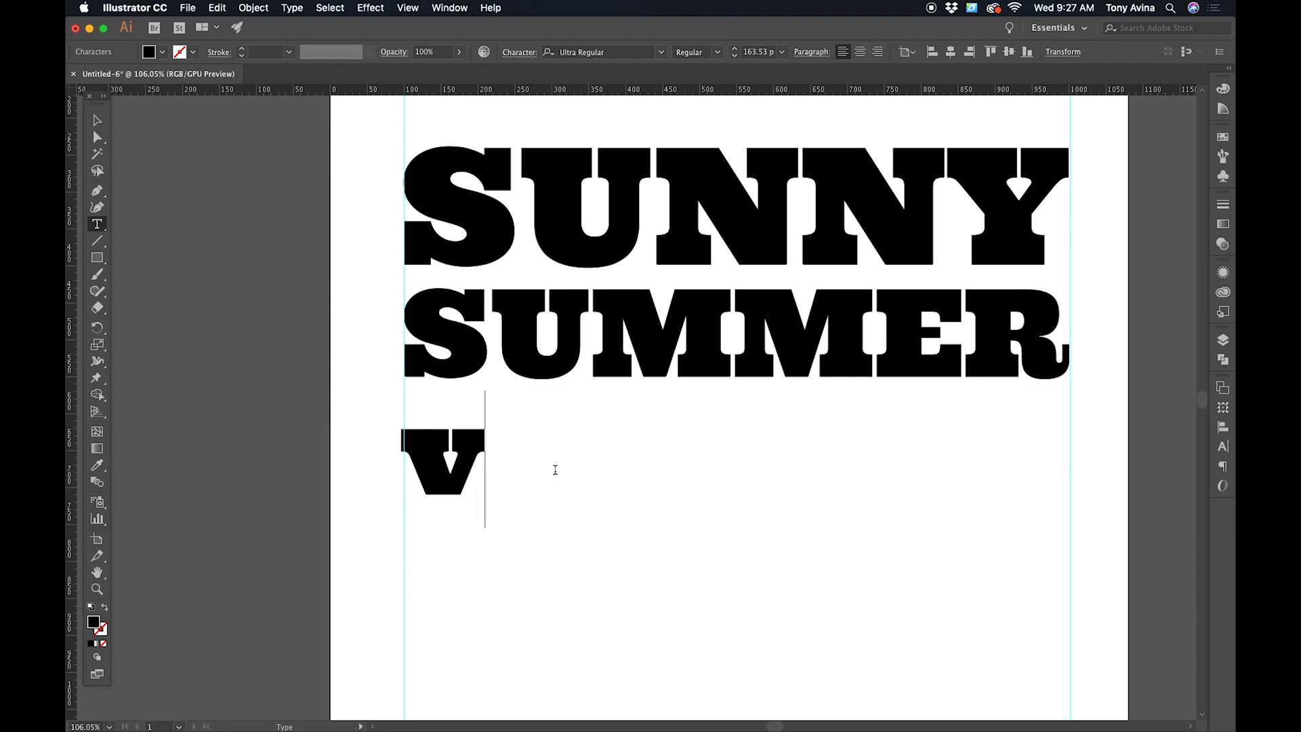
pyautogui.write('ib')
pyautogui.press('BackSpace')
pyautogui.press('BackSpace')
pyautogui.press('BackSpace')
pyautogui.write('b')
pyautogui.press('BackSpace')
pyautogui.write('n')
pyautogui.press('BackSpace')
pyautogui.write('vibe')
pyautogui.press('BackSpace')
pyautogui.press('BackSpace')
pyautogui.press('BackSpace')
pyautogui.press('BackSpace')
pyautogui.write('VIBES')
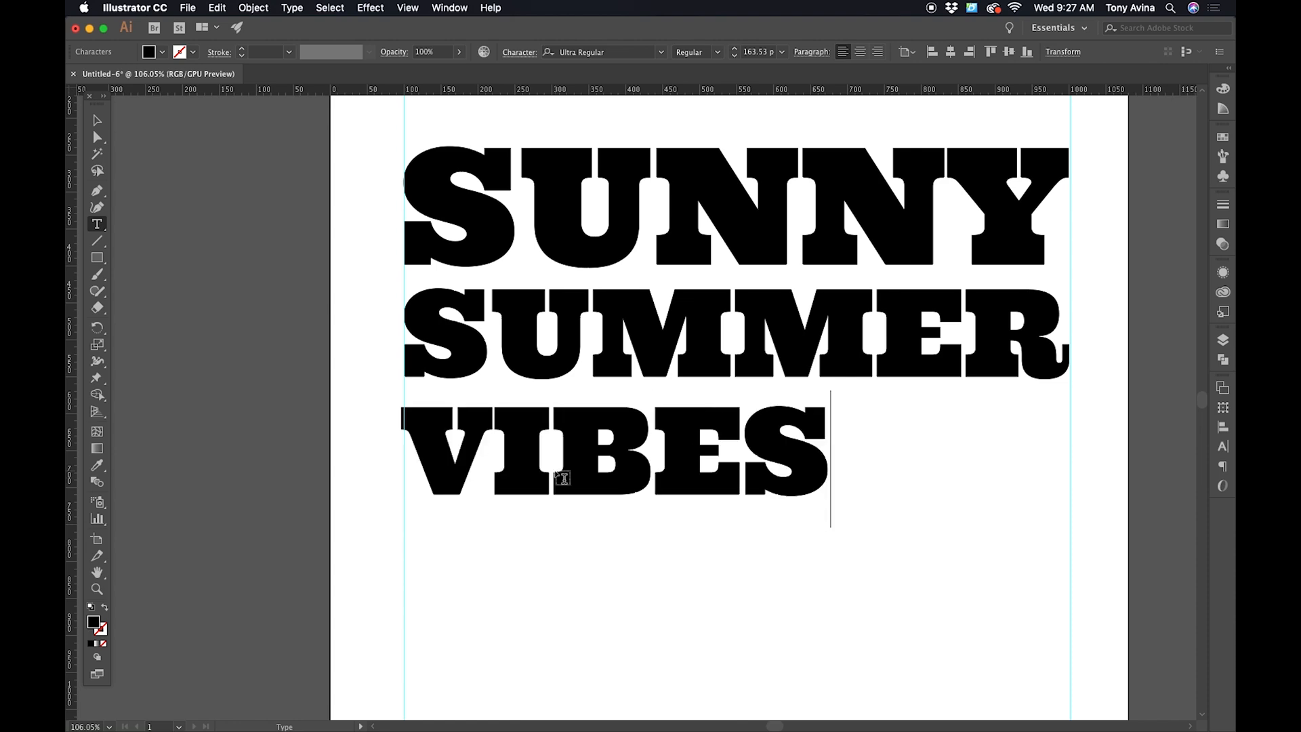
pyautogui.press('Escape')
# - Align VIBES to the left guide and enlarge it proportionally so its S just reaches past the right guide
pyautogui.moveTo(531, 425); pyautogui.dragTo(535, 429)
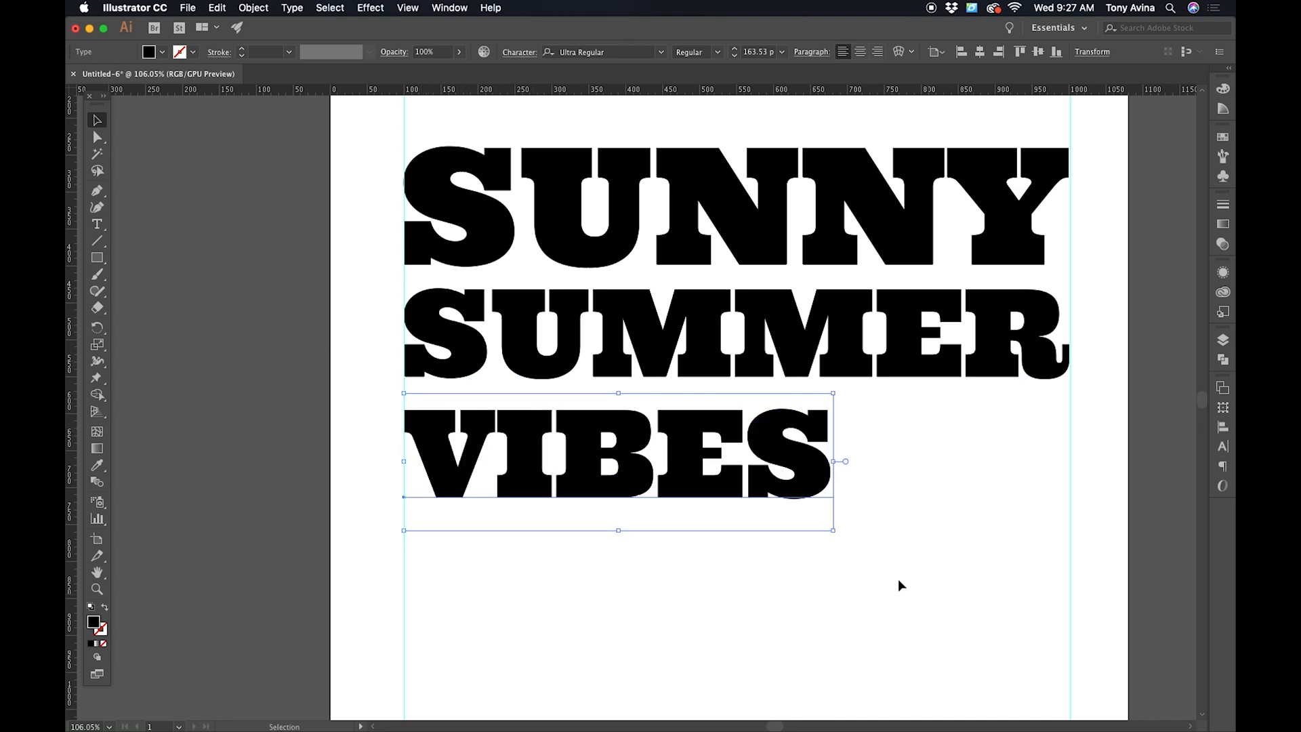
pyautogui.moveTo(833, 531); pyautogui.dragTo(1080, 653)
pyautogui.click(998, 653)
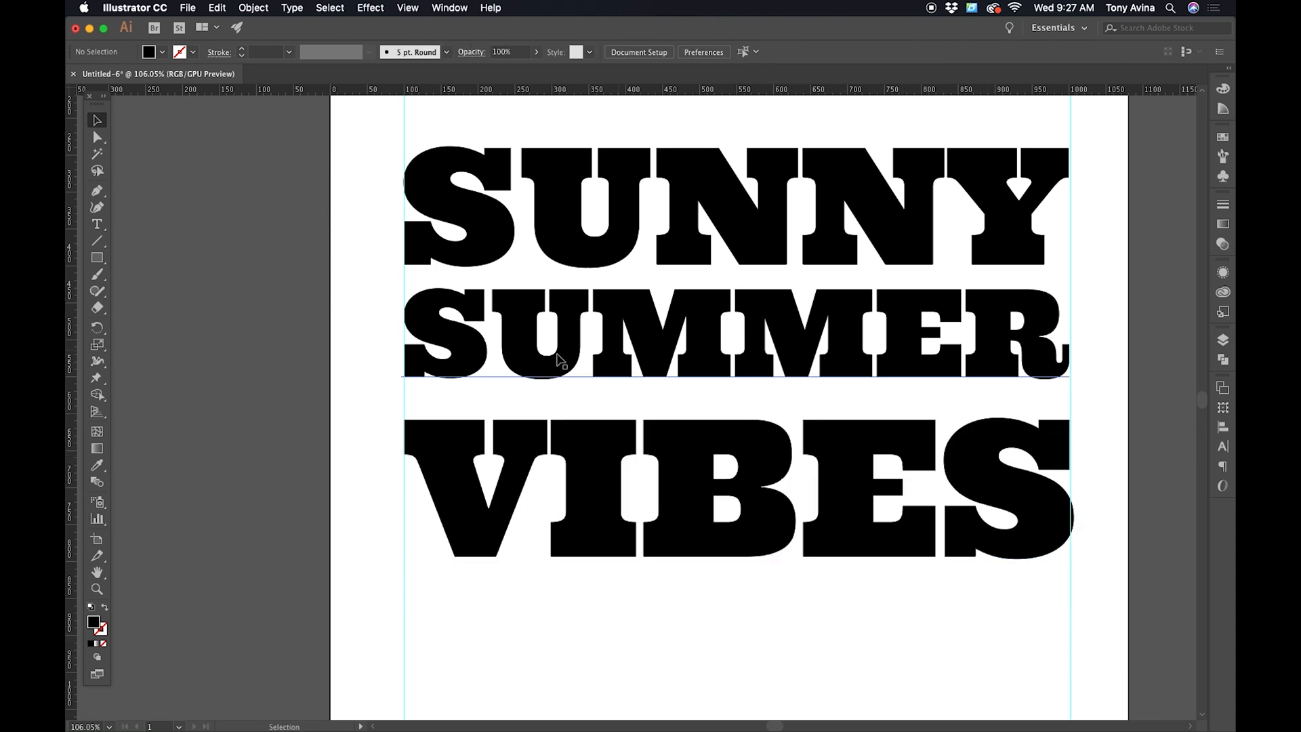
pyautogui.moveTo(552, 340); pyautogui.dragTo(530, 350)
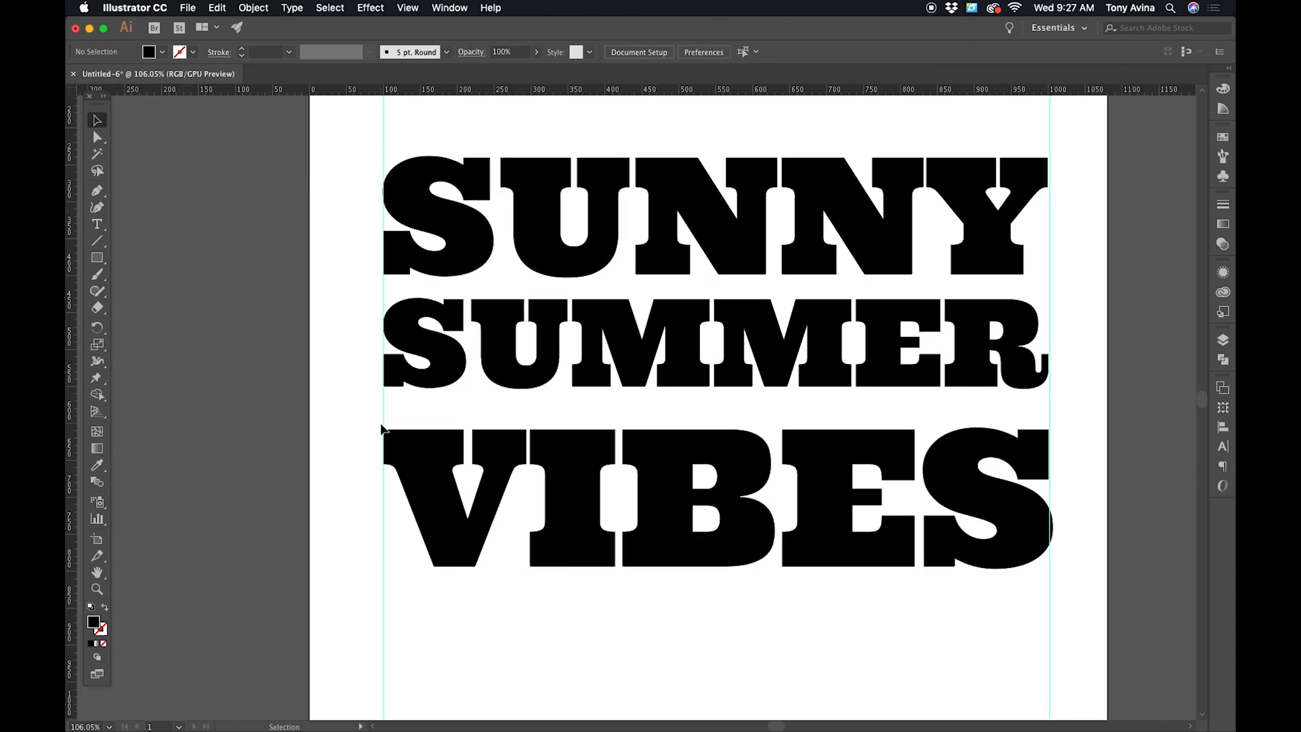
# - Move VIBES up close beneath SUMMER, nudge SUMMER slightly down to even out the gaps, and deselect it
pyautogui.moveTo(424, 450); pyautogui.dragTo(427, 432)
pyautogui.click(578, 620)
pyautogui.moveTo(600, 370); pyautogui.dragTo(601, 369)
pyautogui.press('Down')
pyautogui.press('Up')
pyautogui.press('Down')
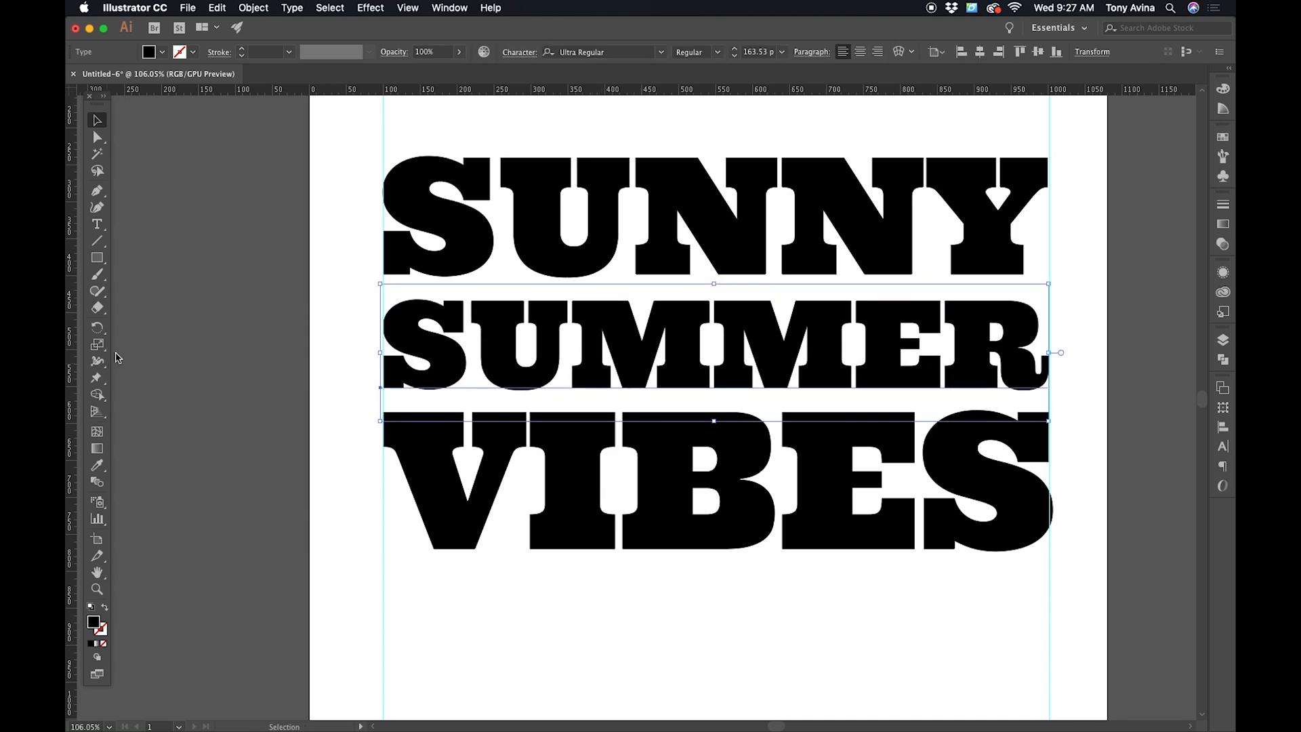
pyautogui.click(361, 299)
# - Clear the two vertical guides from the artboard
pyautogui.press('z')
pyautogui.moveTo(398, 253); pyautogui.dragTo(379, 256)
pyautogui.moveTo(424, 296); pyautogui.dragTo(445, 271)
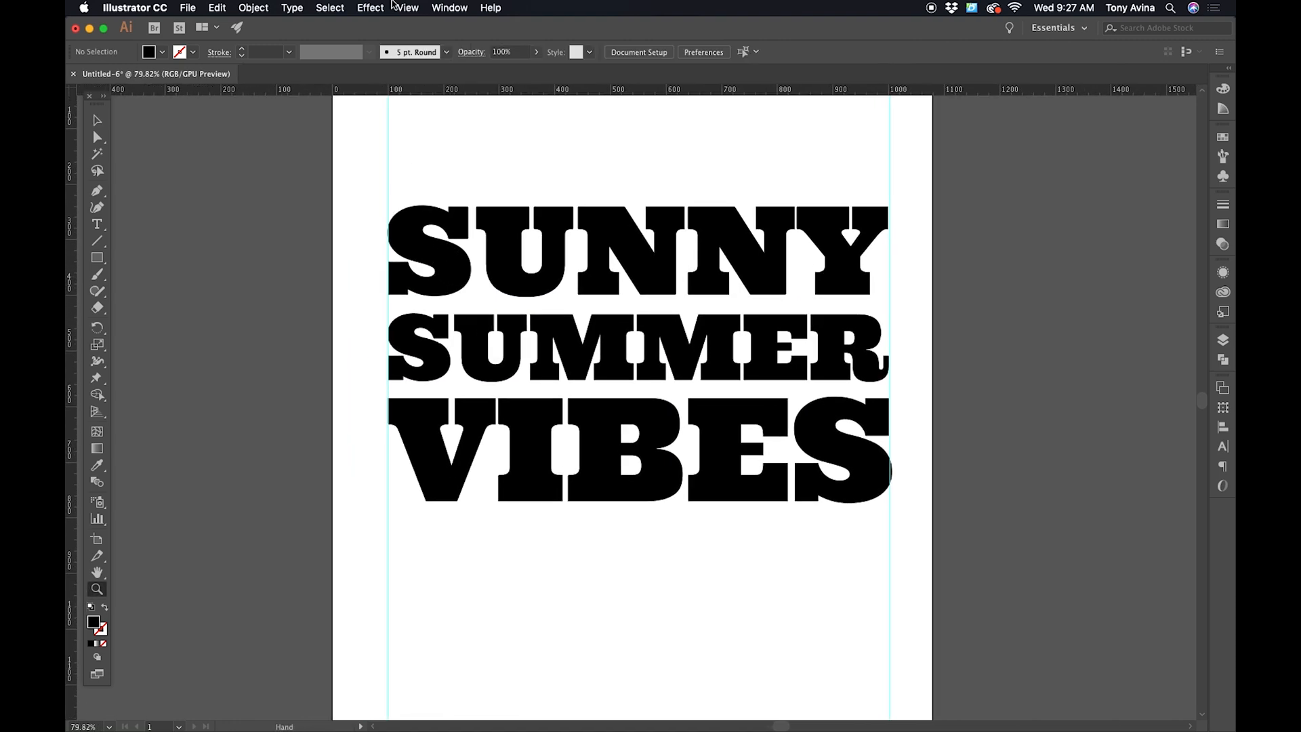
pyautogui.click(400, 8)
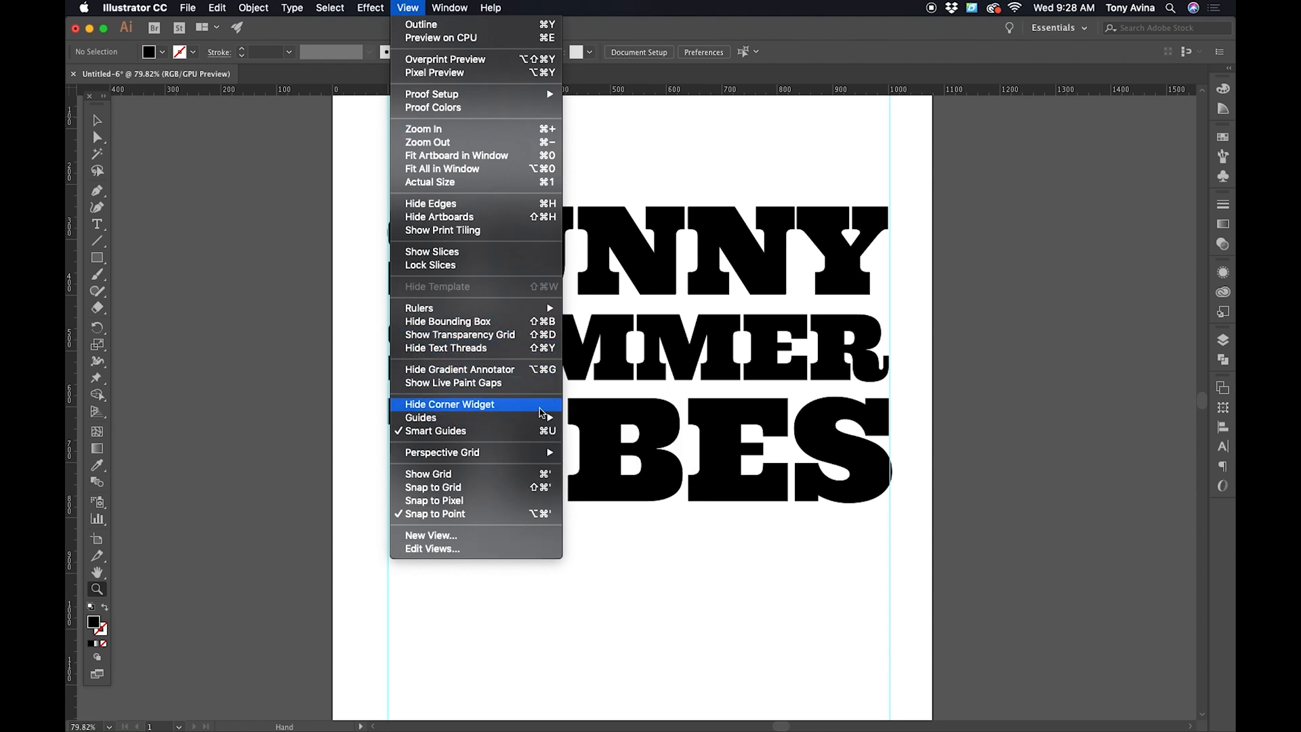
pyautogui.click(605, 470)
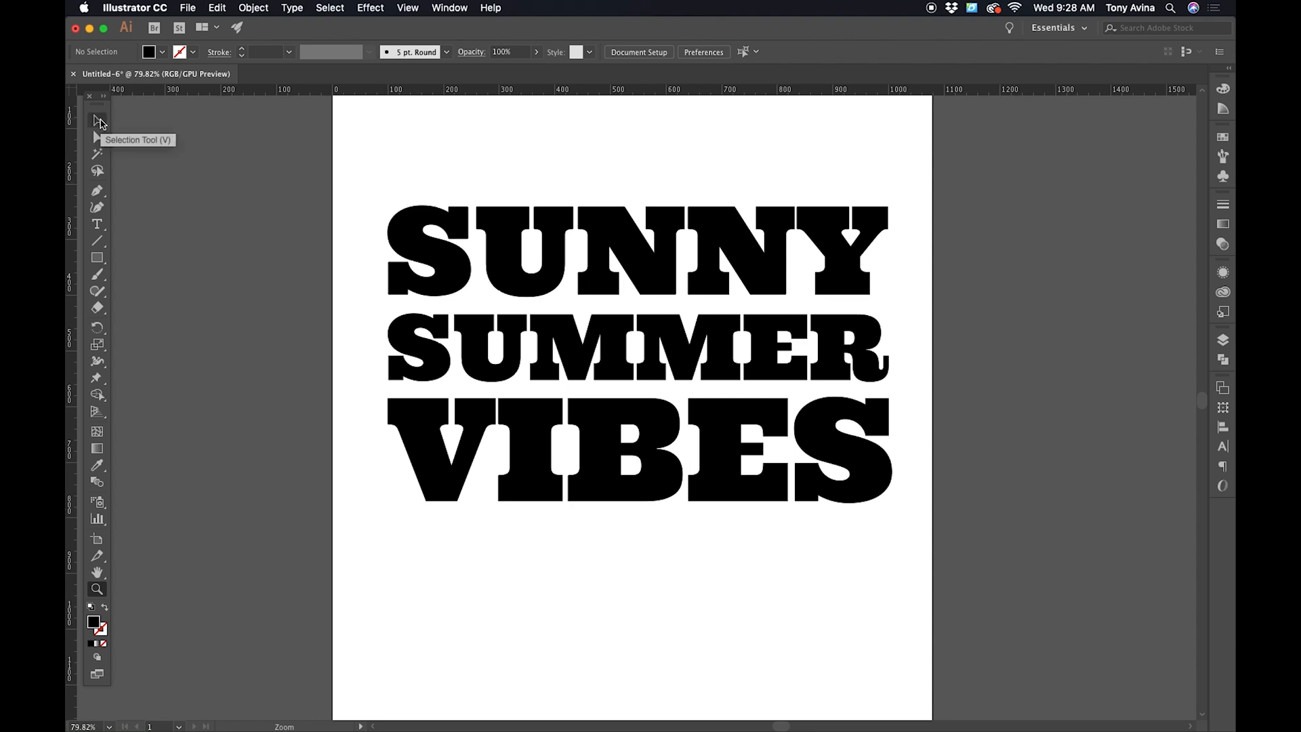
# - Select SUNNY, SUMMER and VIBES together and add a white fill to their appearance
pyautogui.click(99, 122)
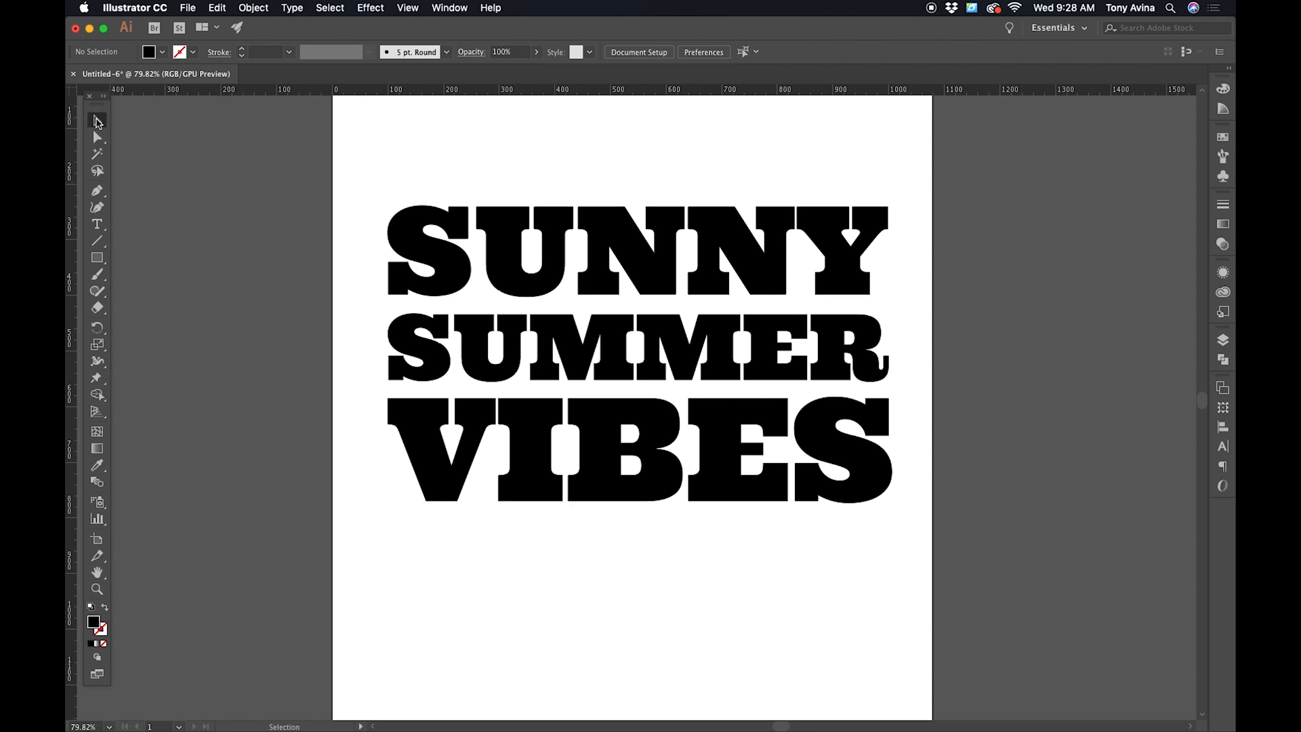
pyautogui.moveTo(324, 165); pyautogui.dragTo(926, 520)
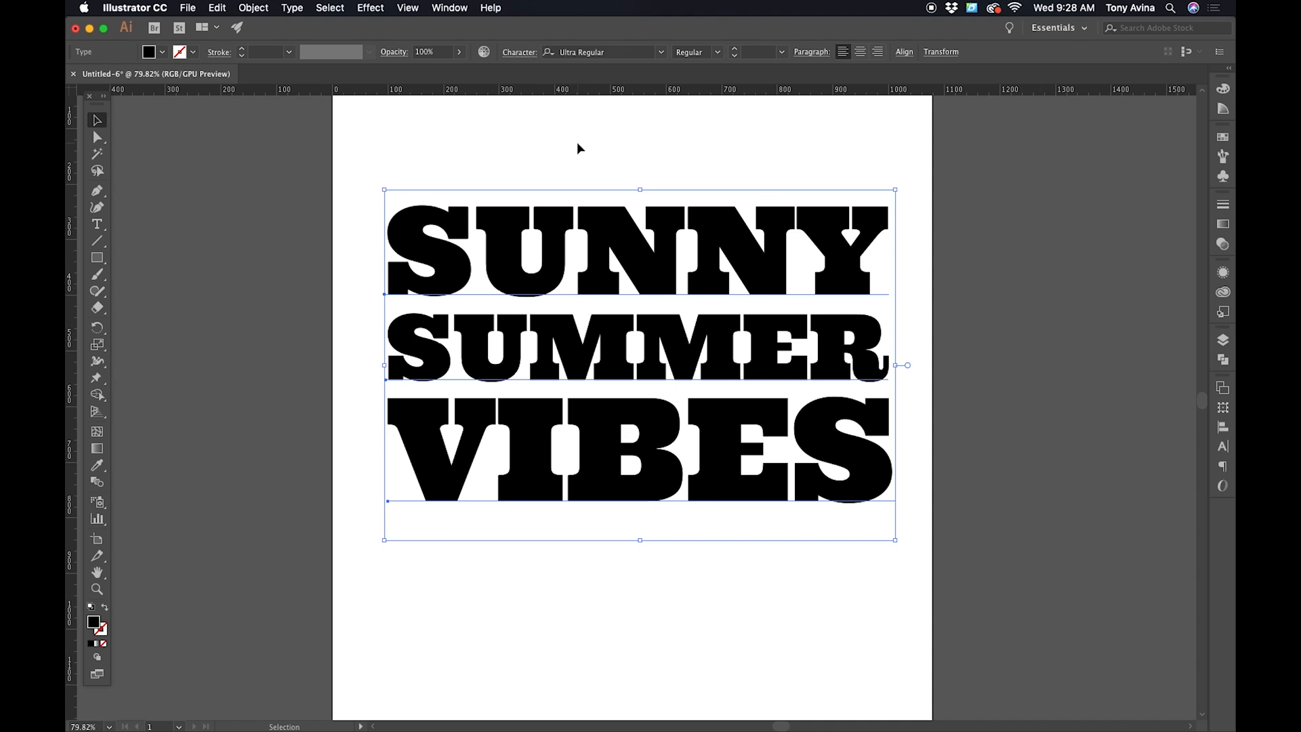
pyautogui.click(443, 8)
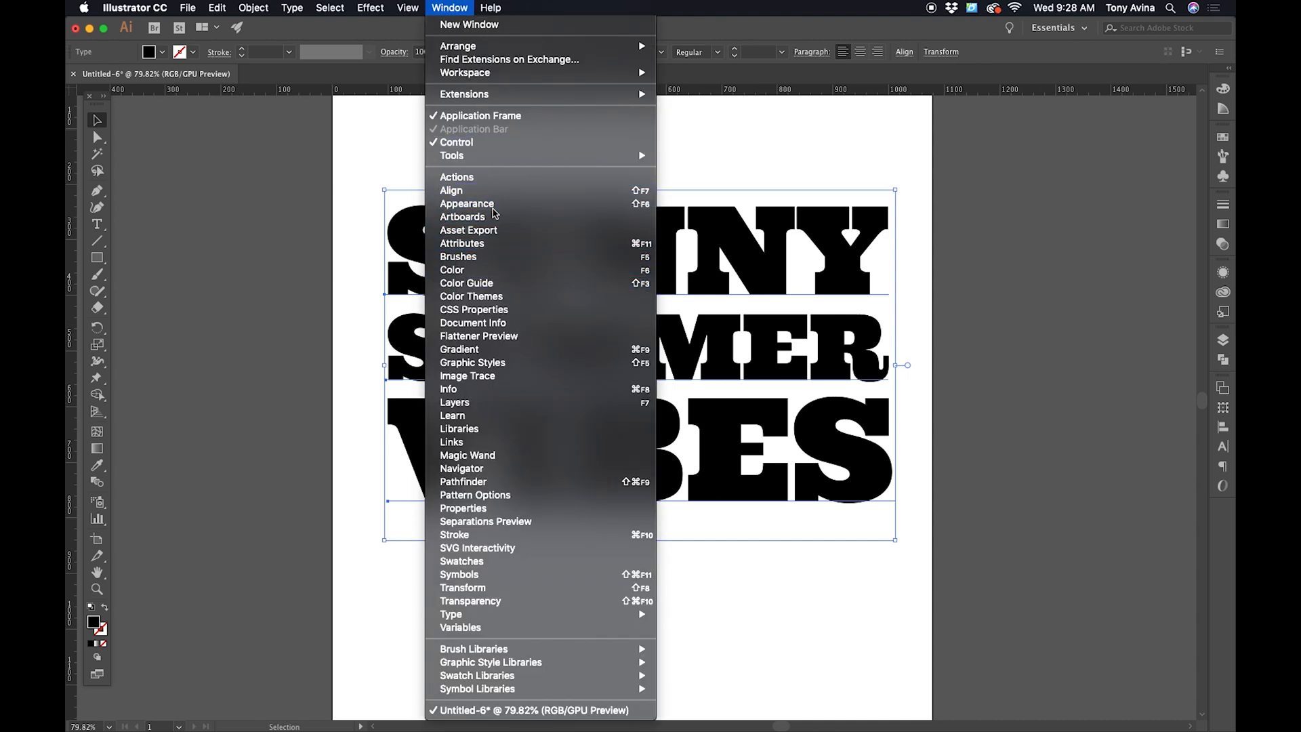
pyautogui.click(494, 203)
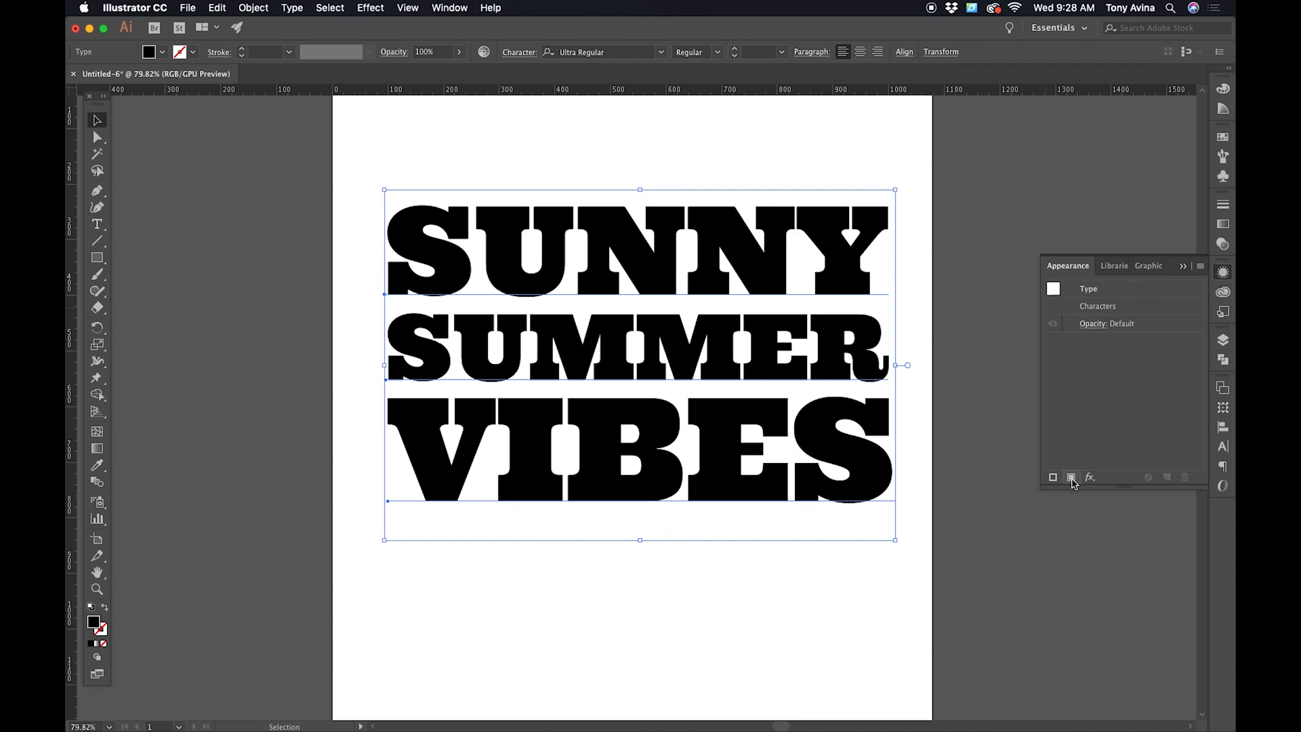
pyautogui.click(1071, 477)
pyautogui.click(1127, 341)
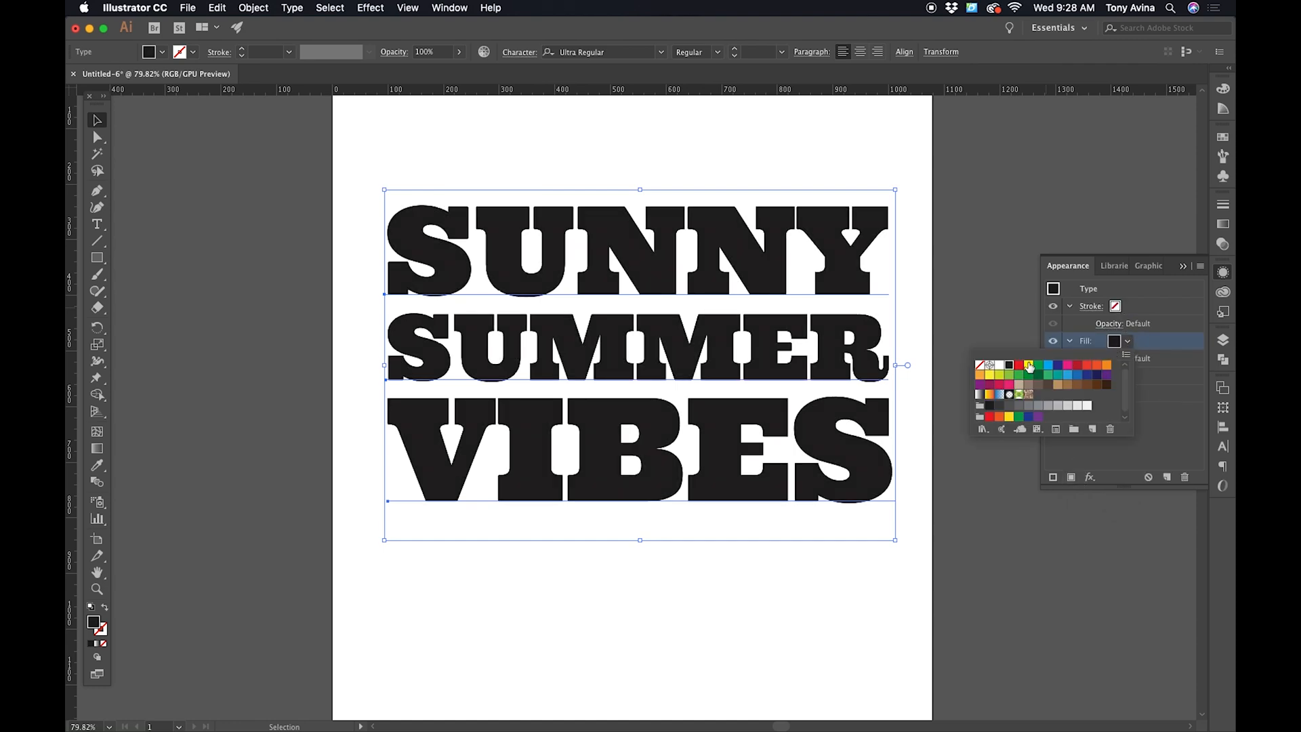
pyautogui.click(1000, 366)
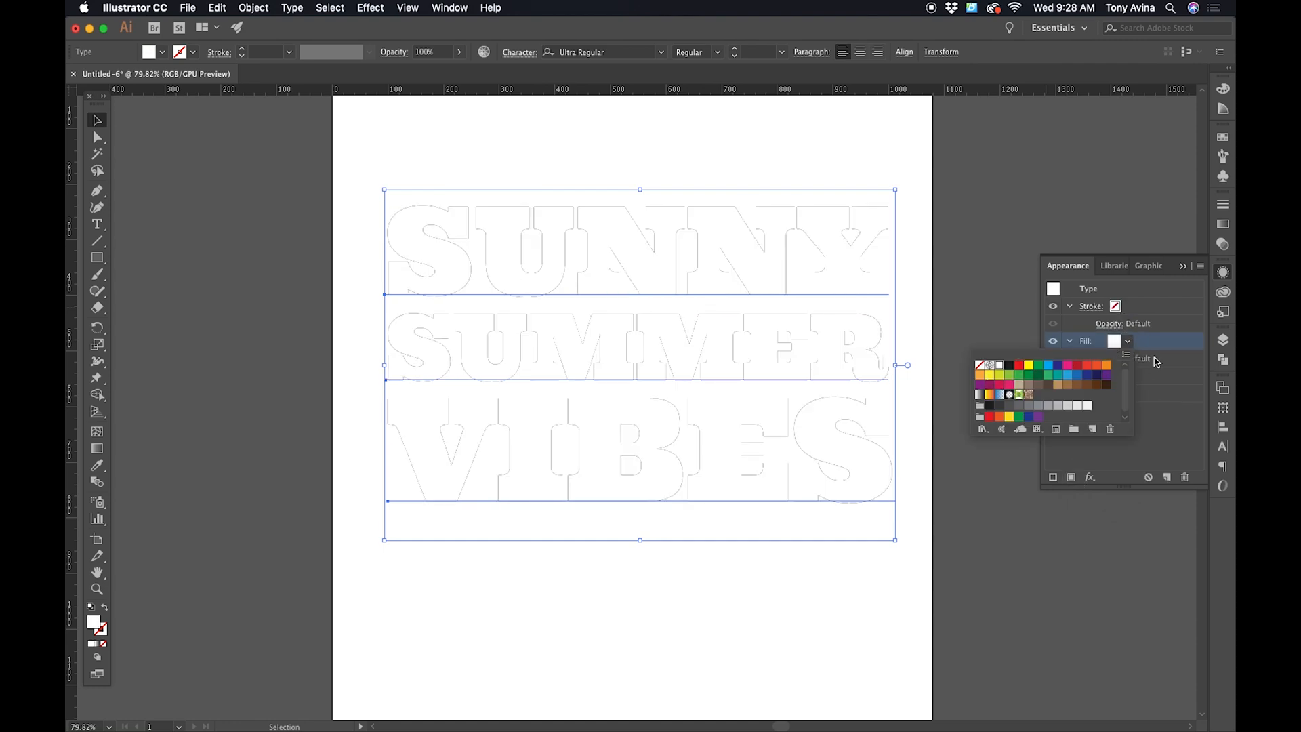
pyautogui.click(1127, 342)
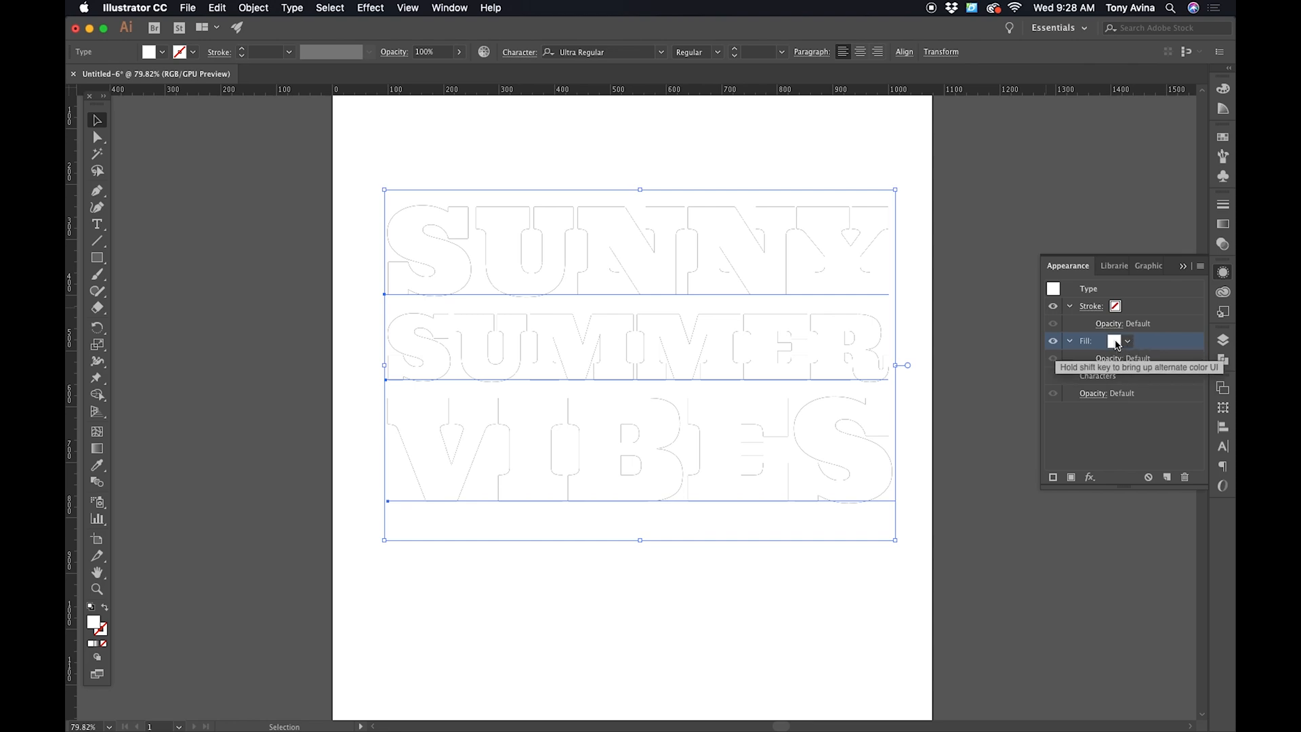
pyautogui.click(1127, 342)
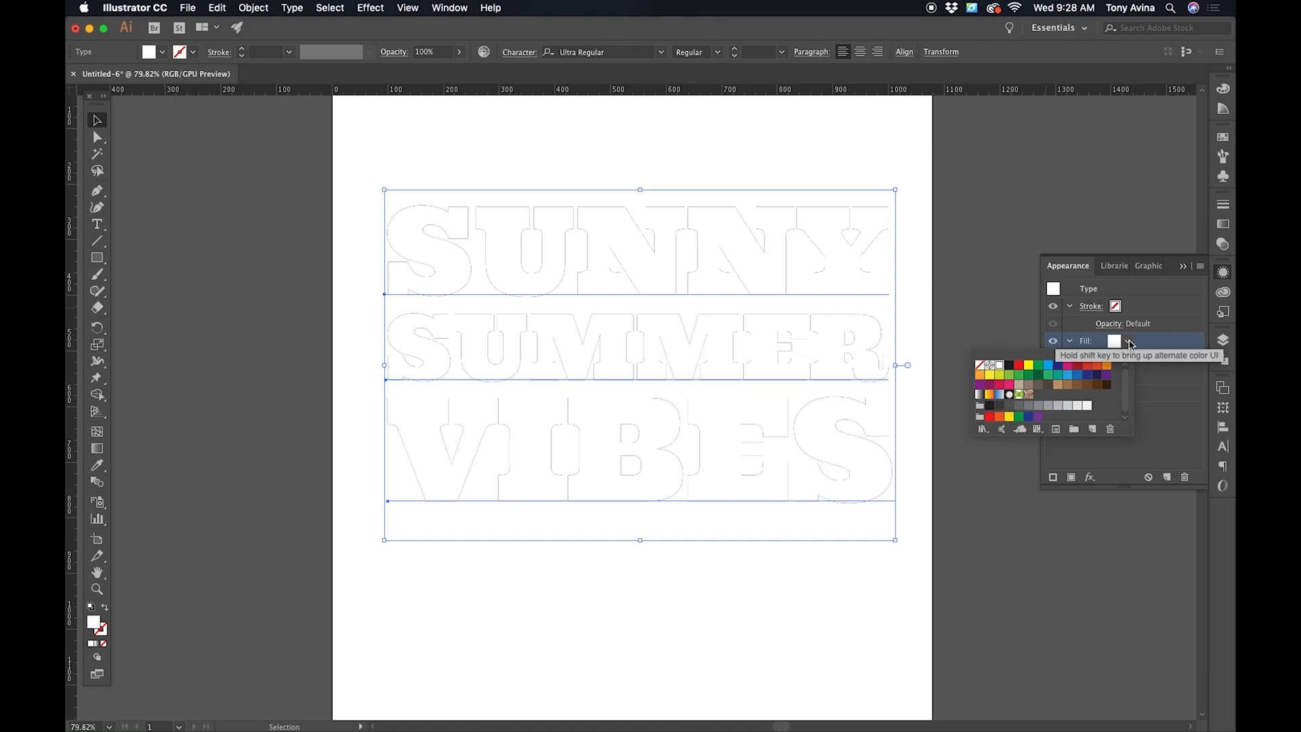
pyautogui.click(1000, 367)
# - Reorder the text's appearance so the stroke lies beneath the white fill
pyautogui.click(1144, 308)
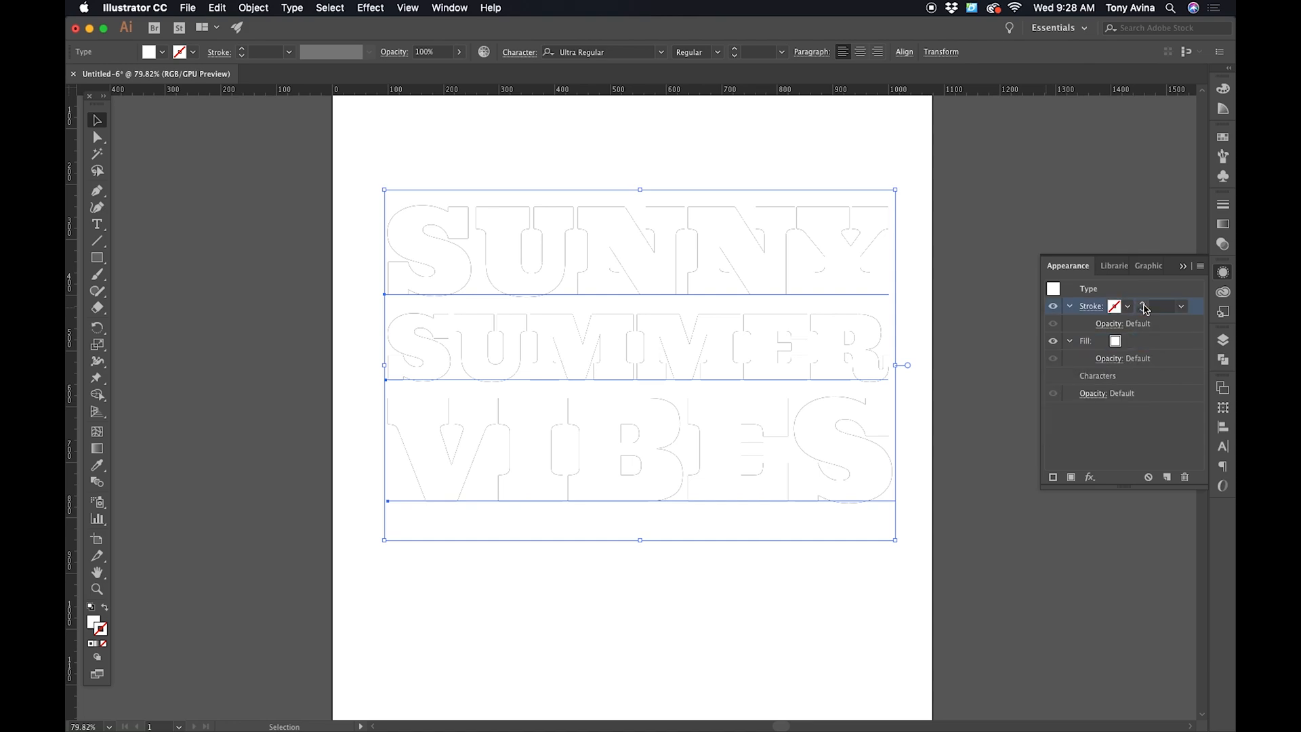
pyautogui.click(1195, 305)
pyautogui.moveTo(1201, 330)
pyautogui.mouseDown()
pyautogui.moveTo(1172, 378)
pyautogui.moveTo(1172, 366)
pyautogui.mouseUp()
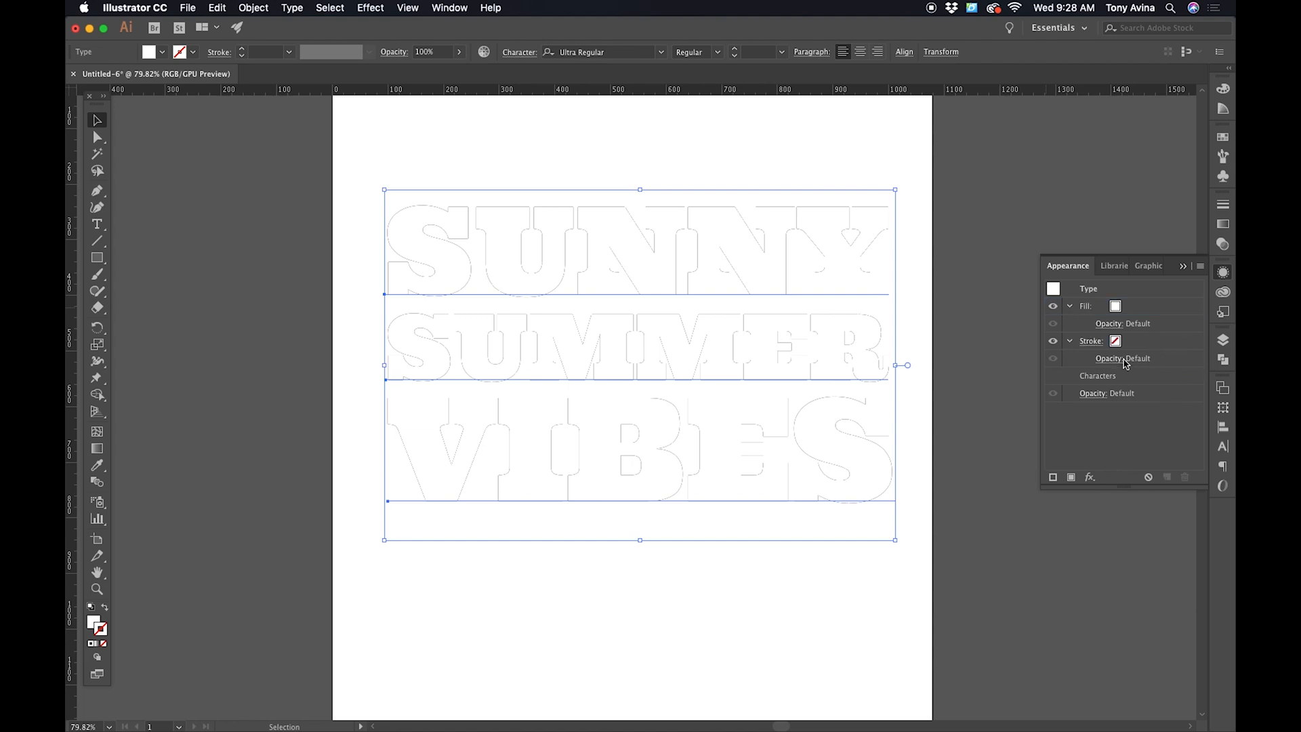
# - Give the three words a black stroke with a weight of 10 pt, and deselect them
pyautogui.click(1138, 343)
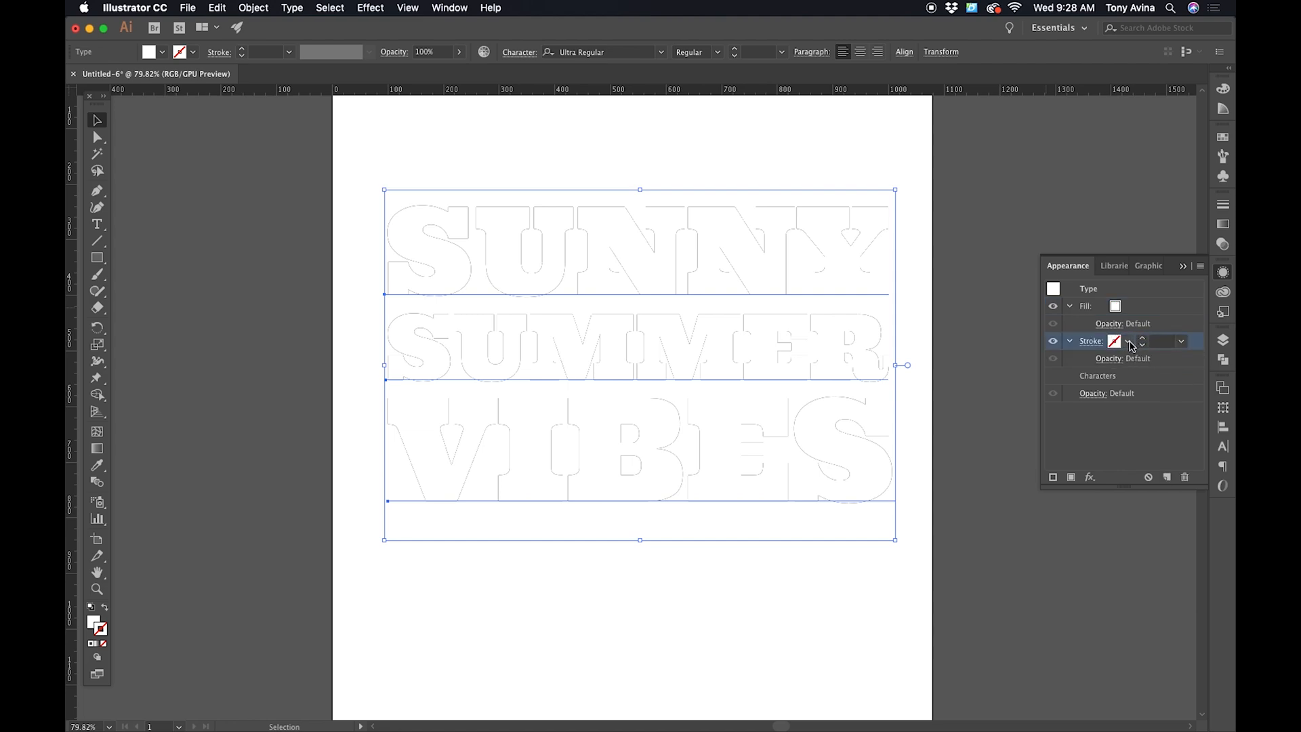
pyautogui.click(1128, 342)
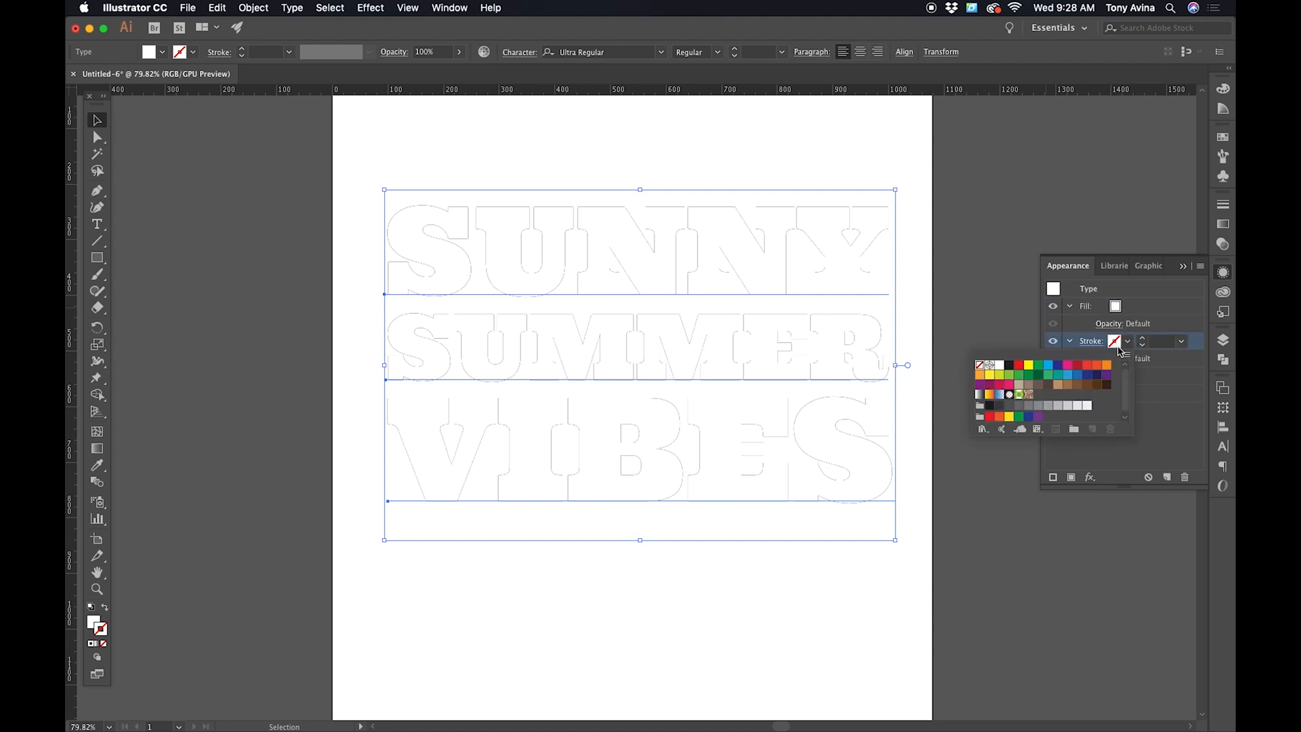
pyautogui.click(1010, 365)
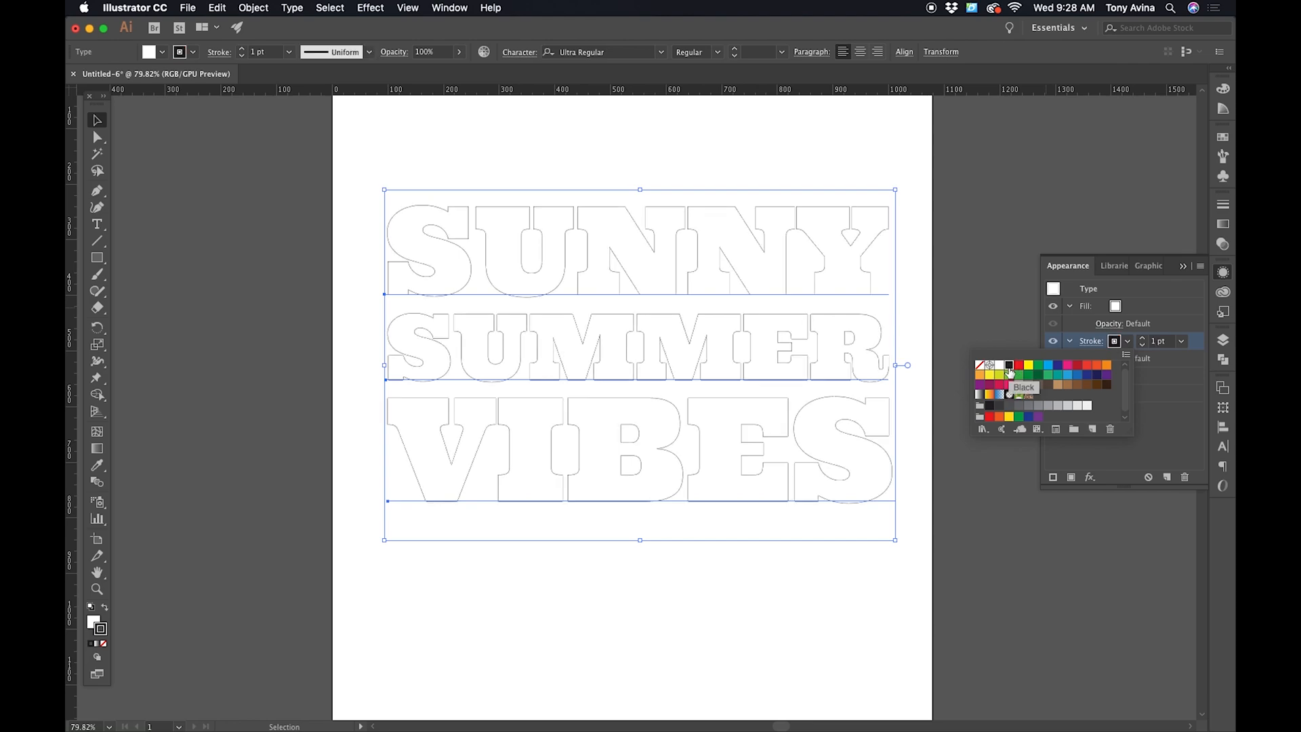
pyautogui.click(1143, 342)
pyautogui.click(1143, 342)
pyautogui.click(1143, 342)
pyautogui.click(1142, 342)
pyautogui.click(1143, 342)
pyautogui.click(1143, 340)
pyautogui.click(1142, 340)
pyautogui.click(1141, 340)
pyautogui.click(1141, 340)
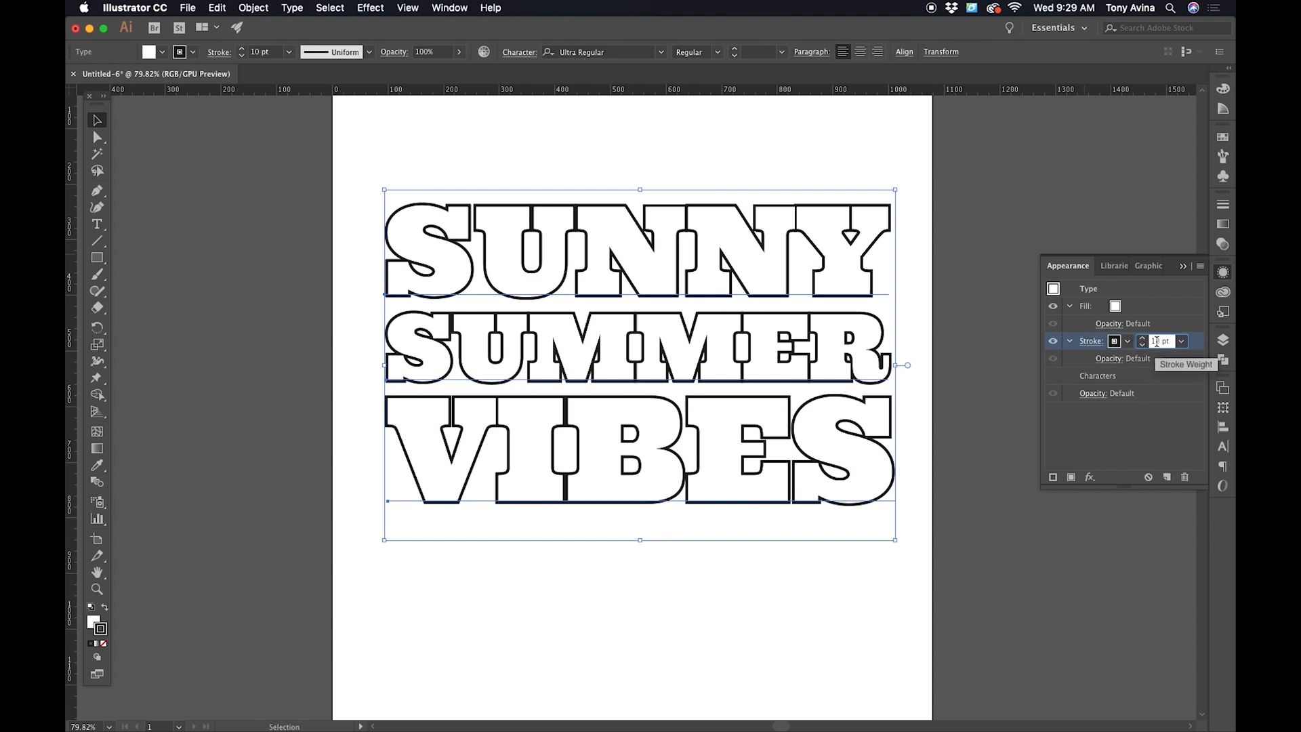
pyautogui.click(1105, 427)
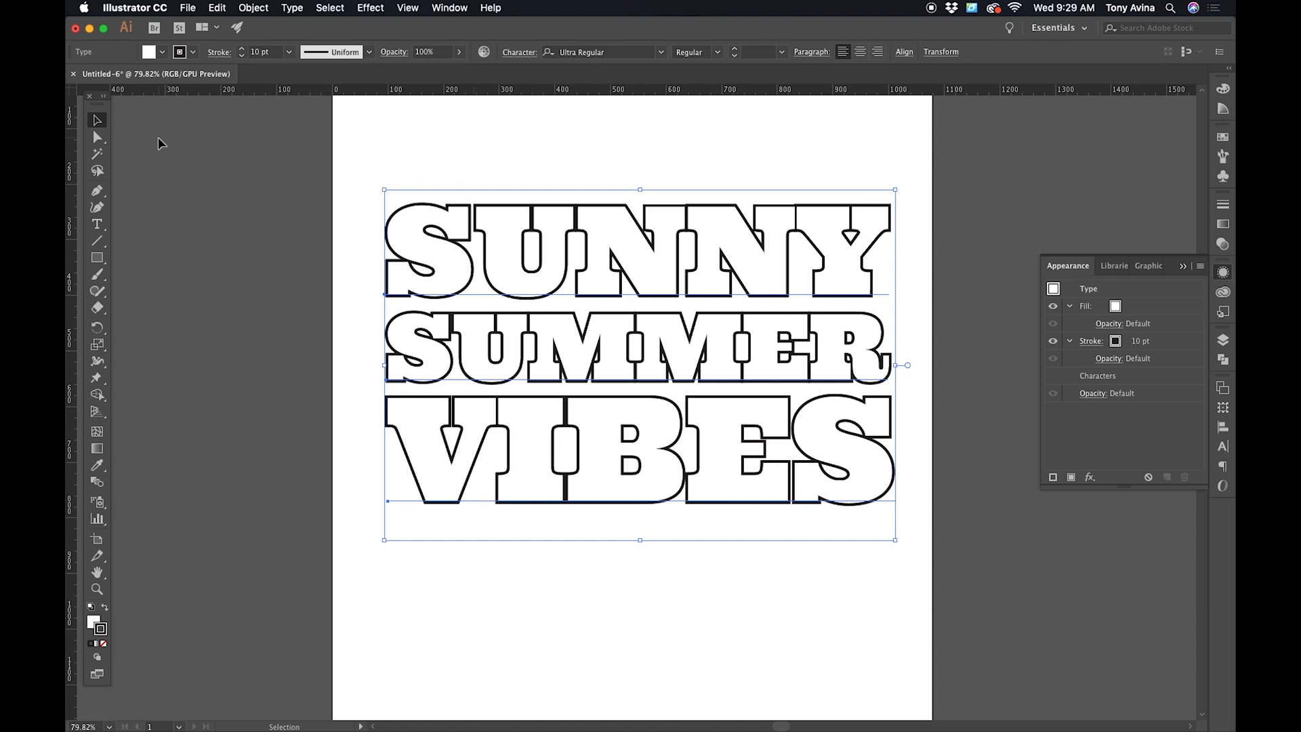
pyautogui.click(265, 166)
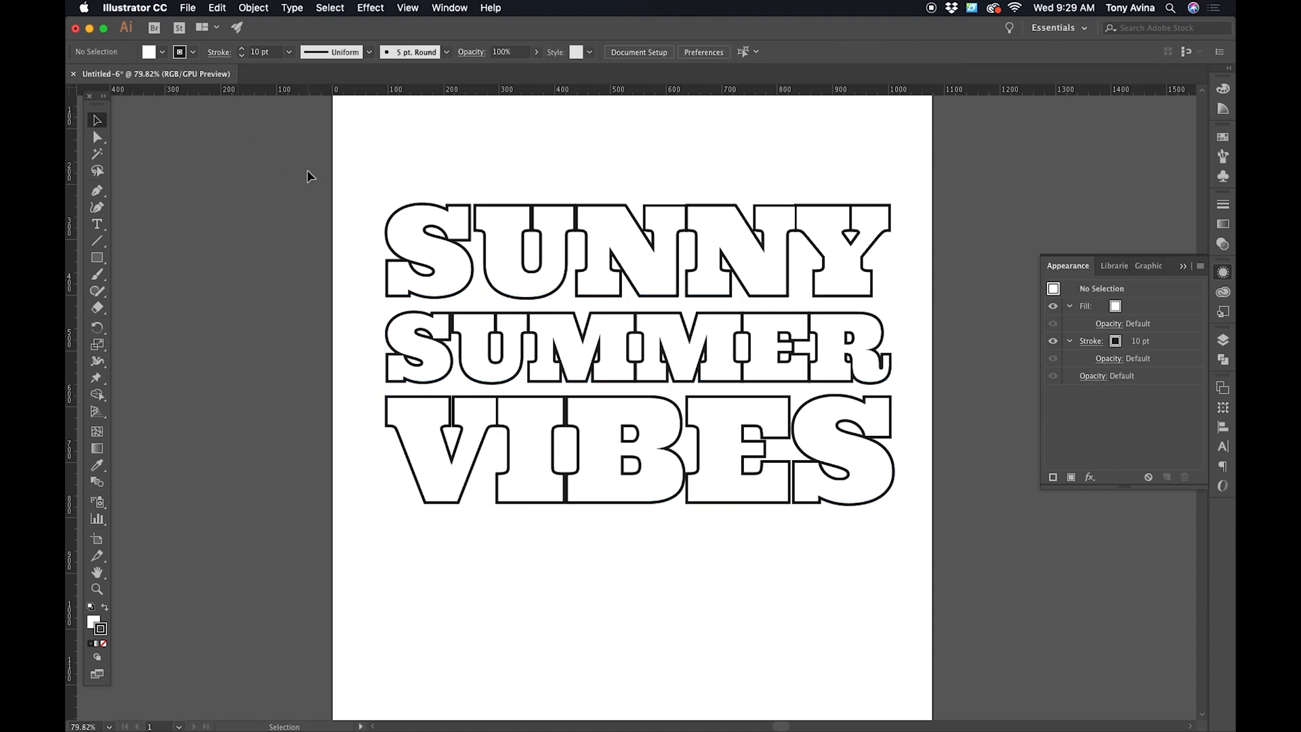
# - Duplicate all three words with a small offset up and to the left, and fill the copies with black
pyautogui.moveTo(361, 150); pyautogui.dragTo(901, 553)
pyautogui.moveTo(608, 425); pyautogui.dragTo(587, 407)
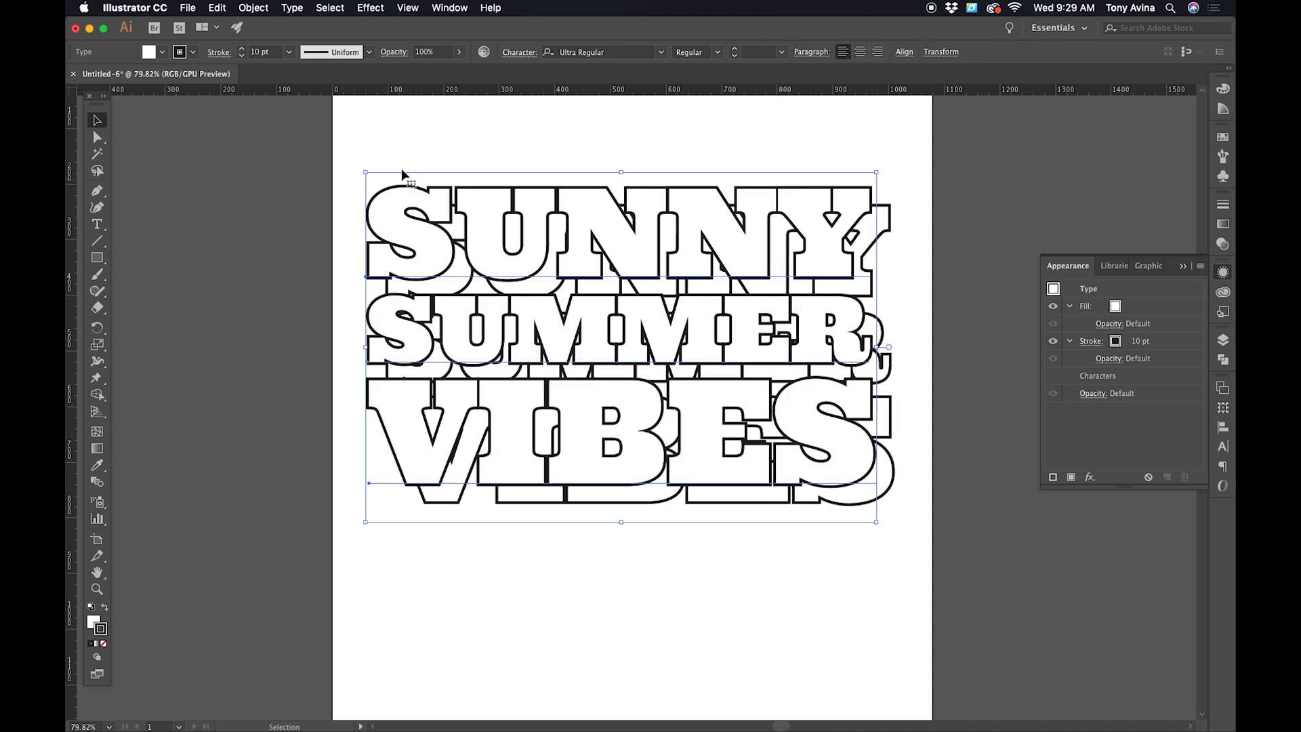
pyautogui.click(1126, 309)
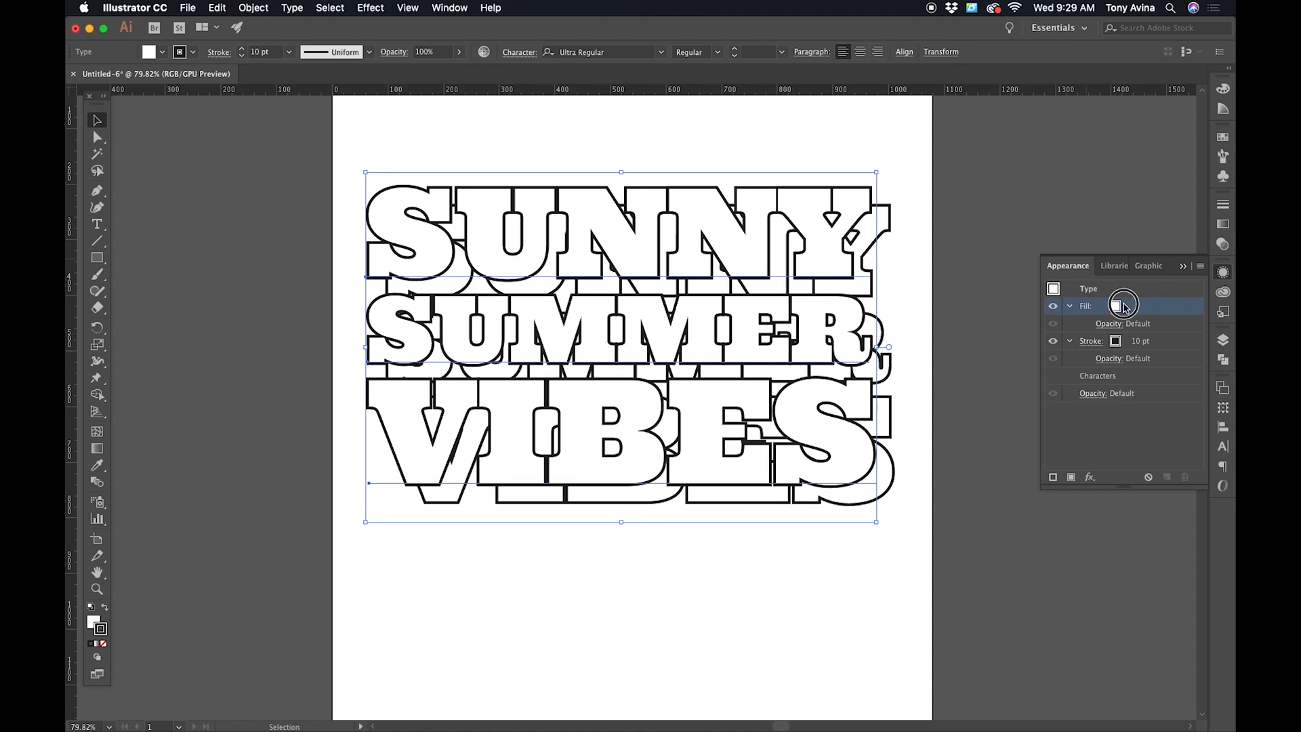
pyautogui.click(1128, 307)
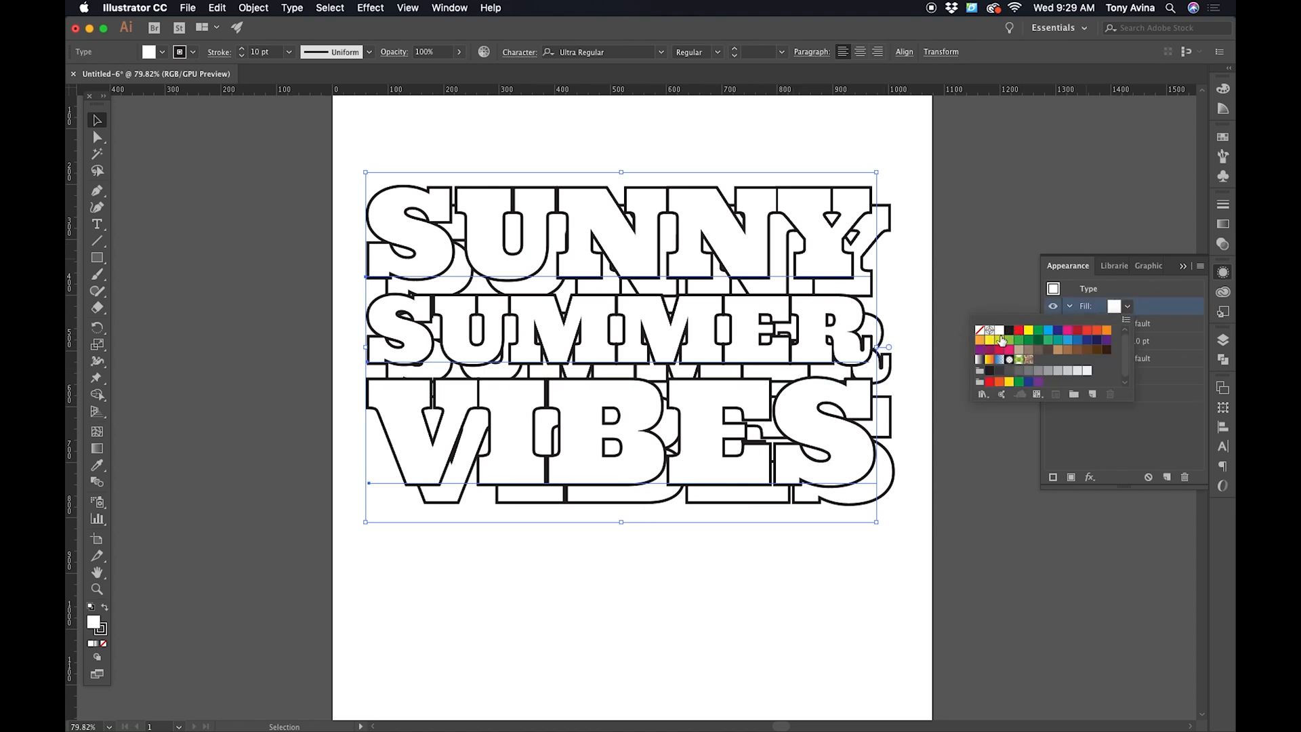
pyautogui.click(1008, 331)
# - Send the black copies to the back, behind the white words, and deselect them
pyautogui.click(253, 9)
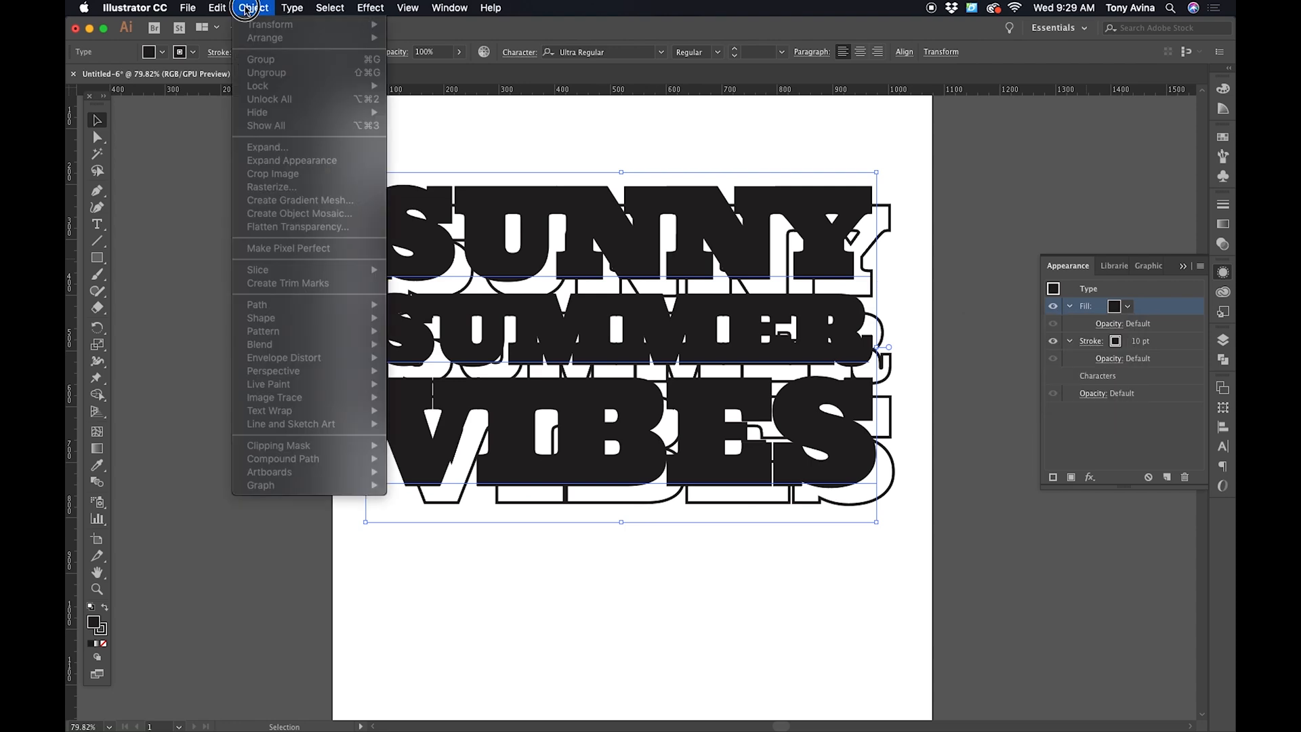
pyautogui.click(250, 8)
pyautogui.click(251, 14)
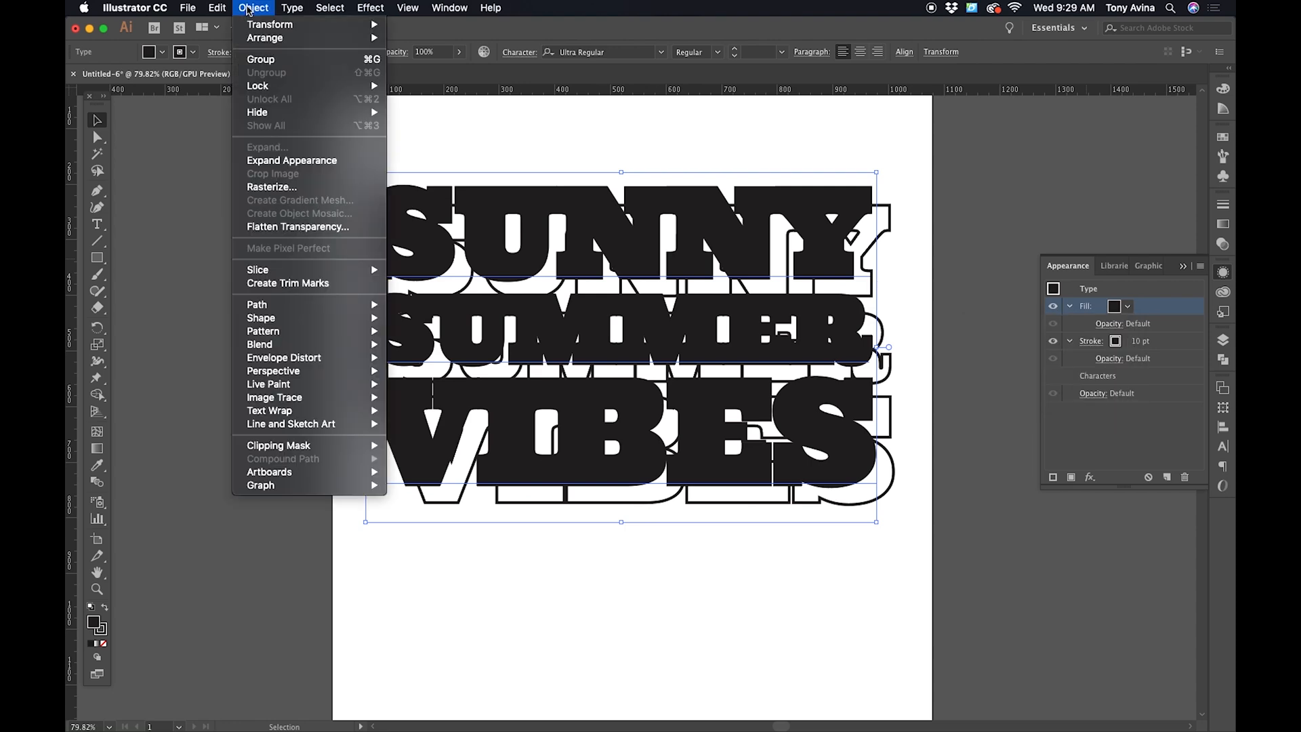
pyautogui.moveTo(264, 39)
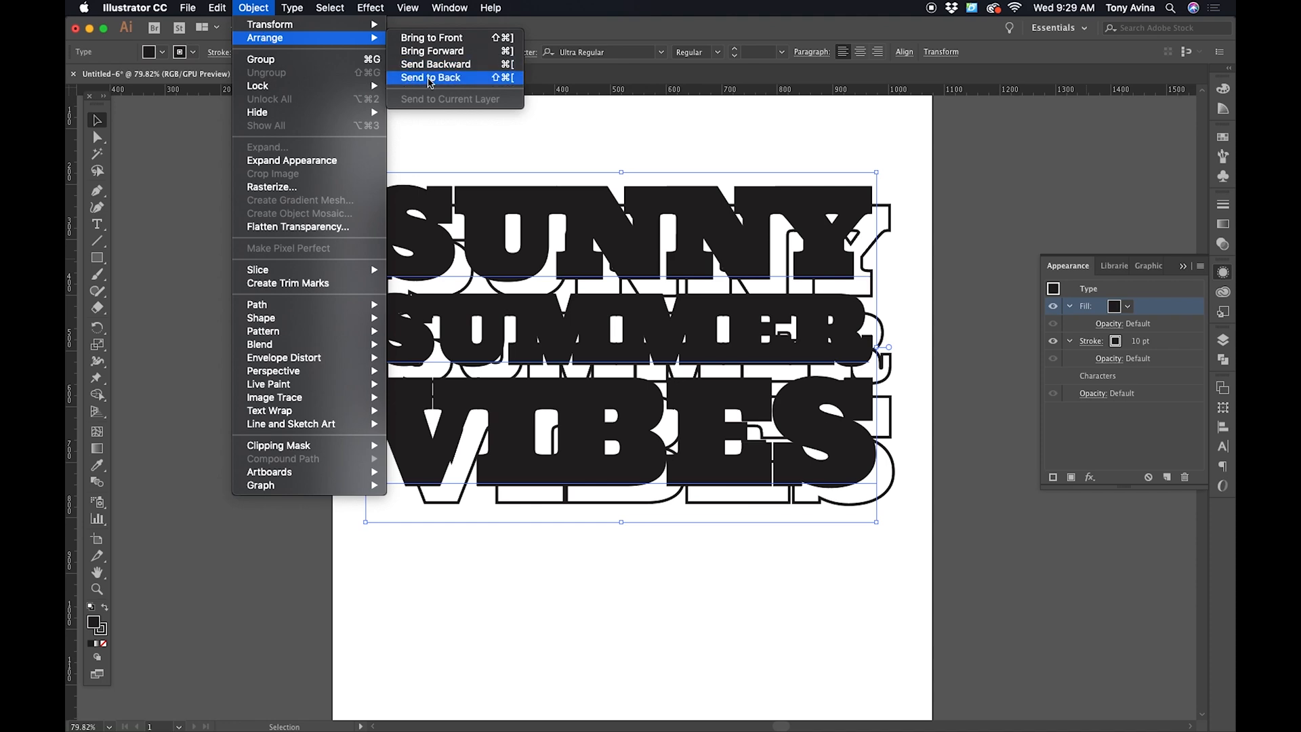
pyautogui.click(512, 79)
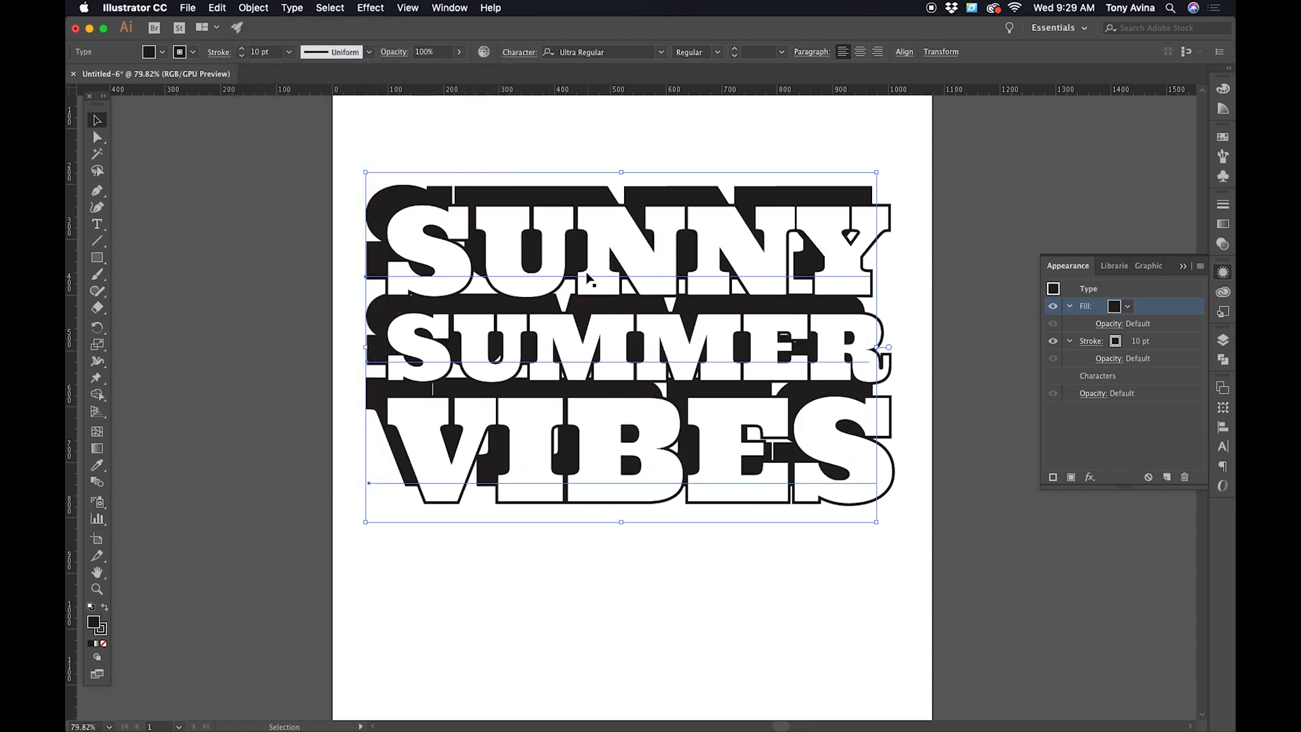
pyautogui.click(402, 143)
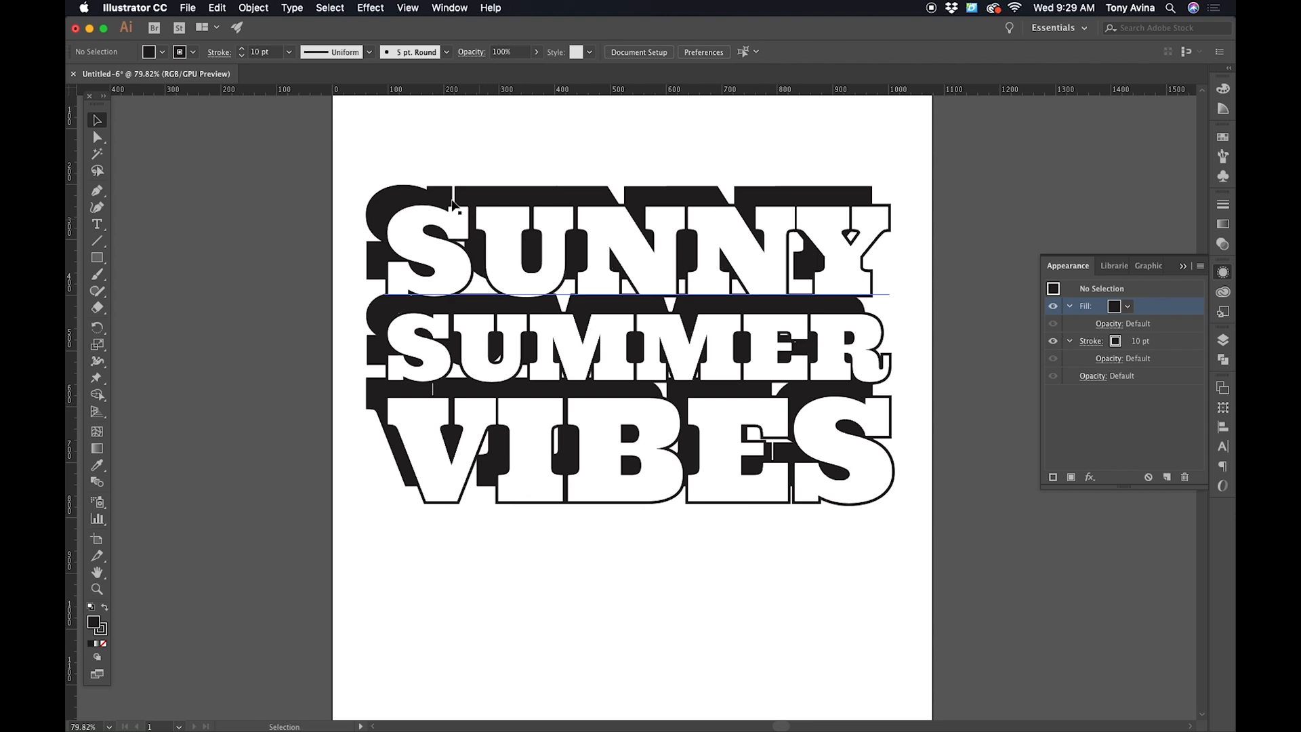
# - Set the blend options to Specified Steps spacing with 30 steps
pyautogui.click(255, 8)
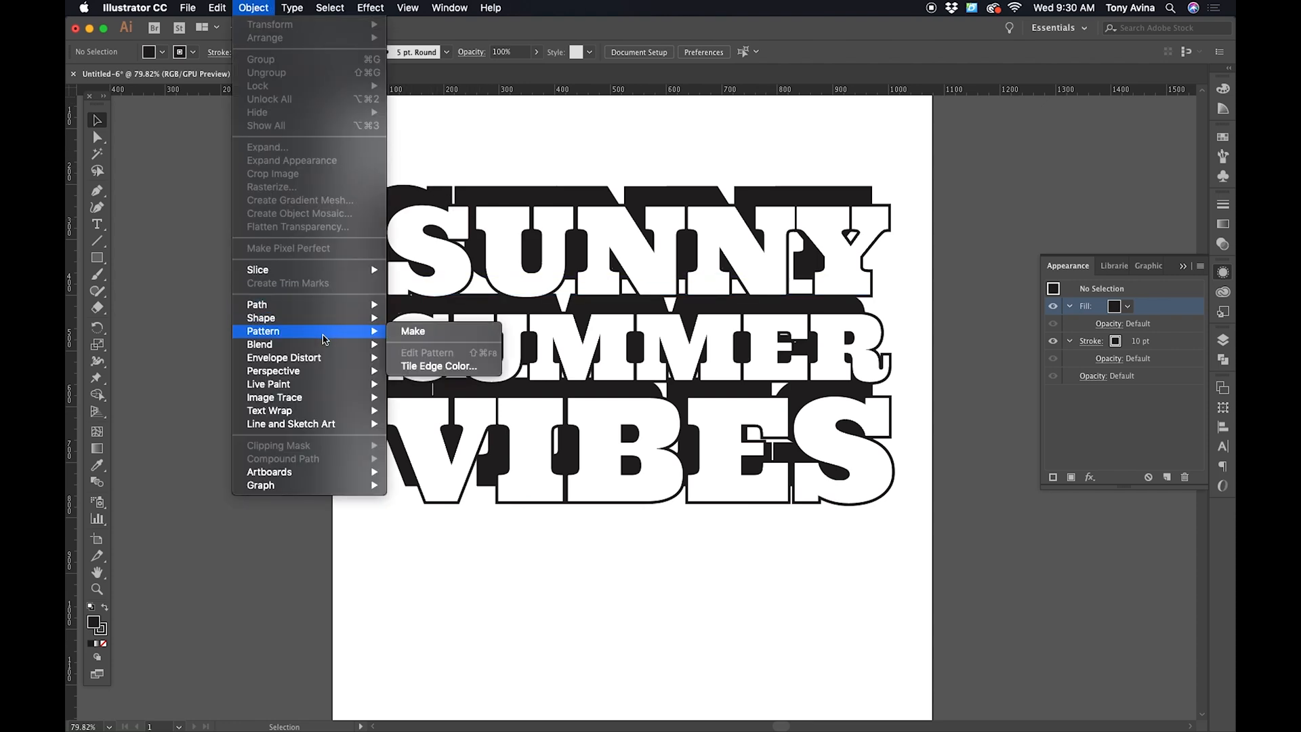
pyautogui.moveTo(330, 346)
pyautogui.click(444, 383)
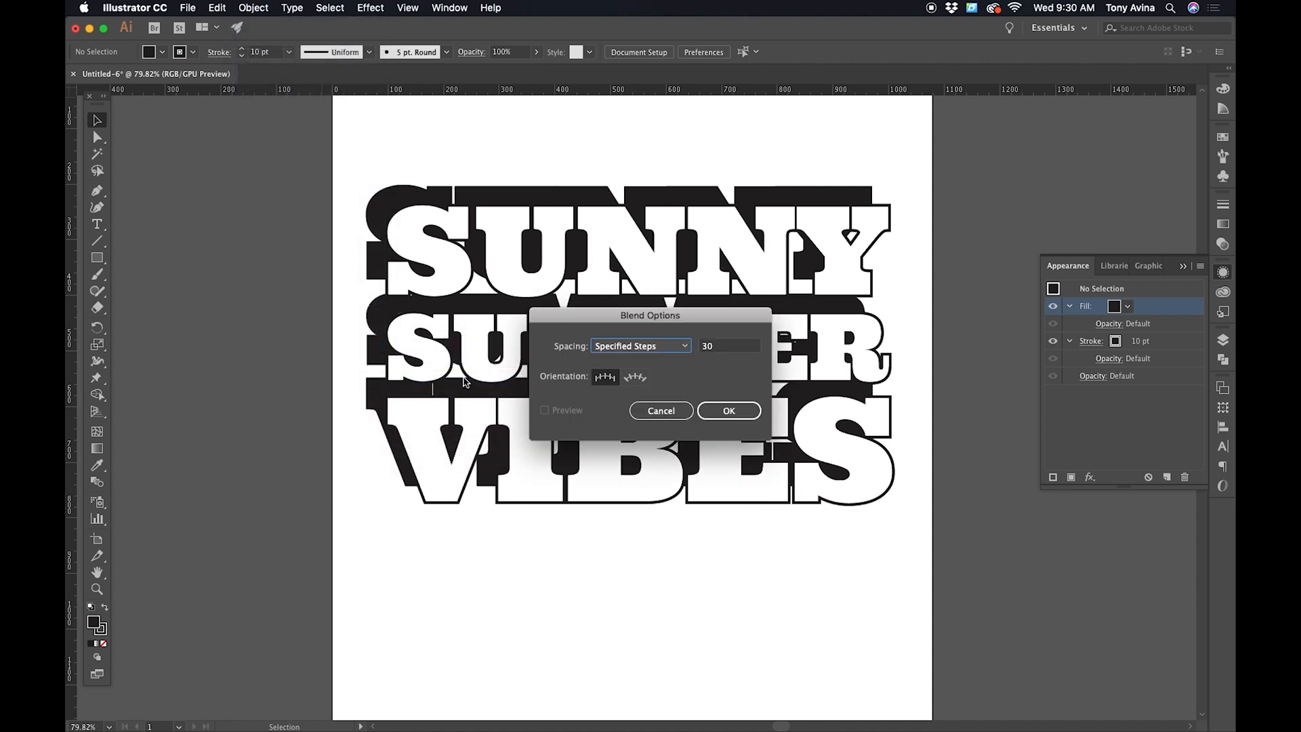
pyautogui.click(624, 347)
pyautogui.click(624, 378)
pyautogui.click(623, 348)
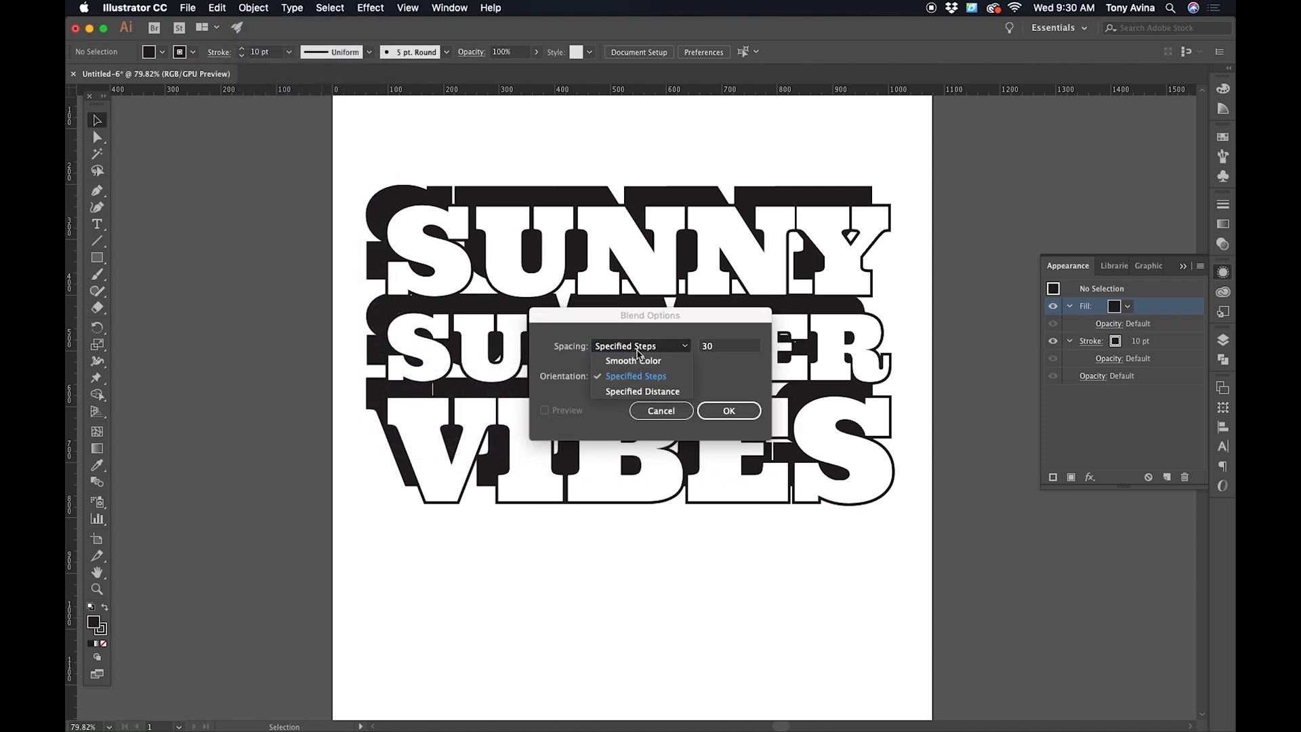
pyautogui.click(640, 362)
pyautogui.click(639, 346)
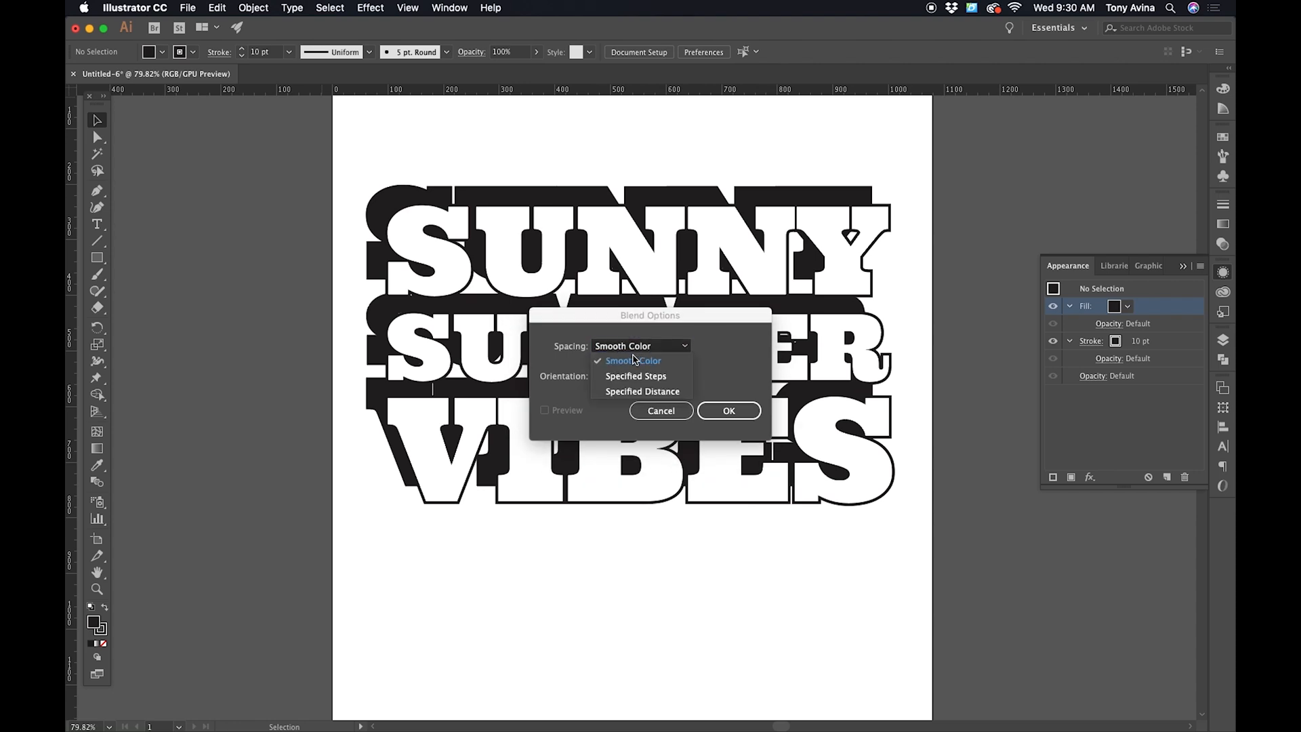
pyautogui.click(636, 376)
pyautogui.doubleClick(722, 345)
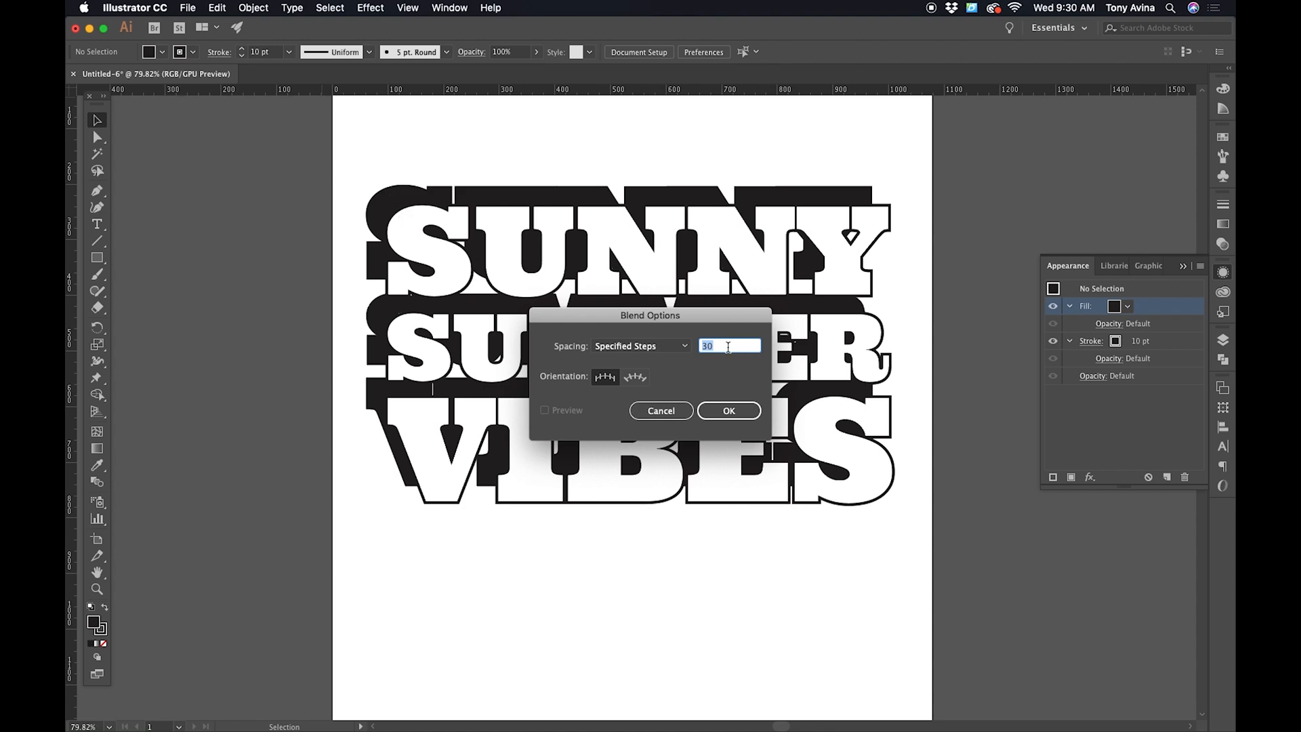
pyautogui.click(724, 411)
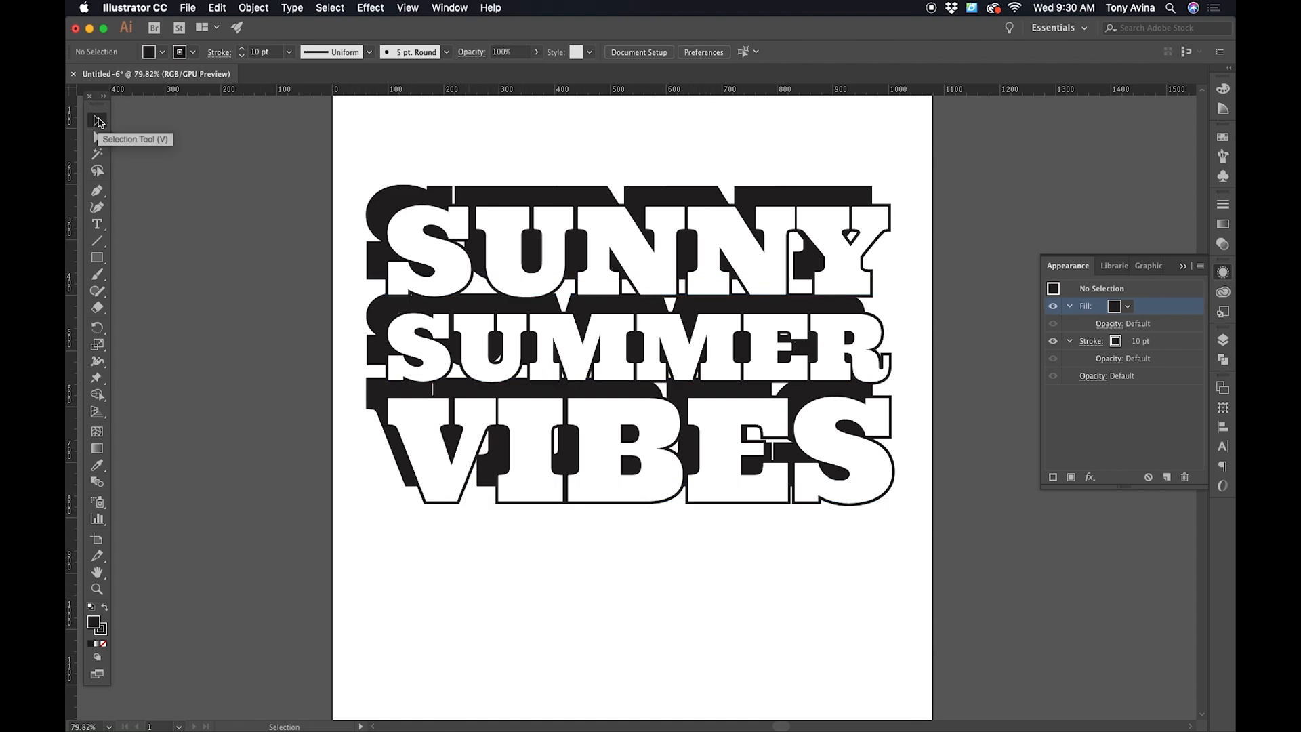
pyautogui.moveTo(724, 599); pyautogui.dragTo(627, 586)
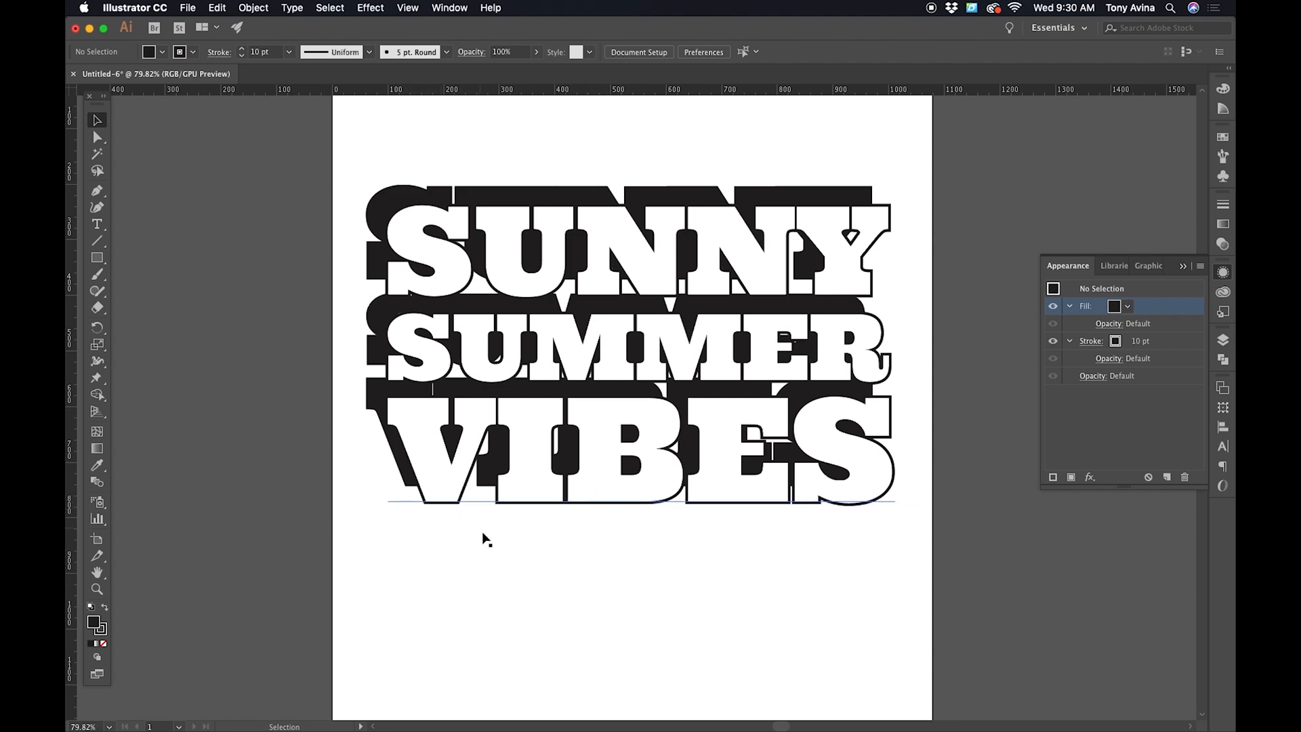
# - Blend the white VIBES with its black copy using the set blend options, and deselect the result
pyautogui.moveTo(605, 609); pyautogui.dragTo(353, 406)
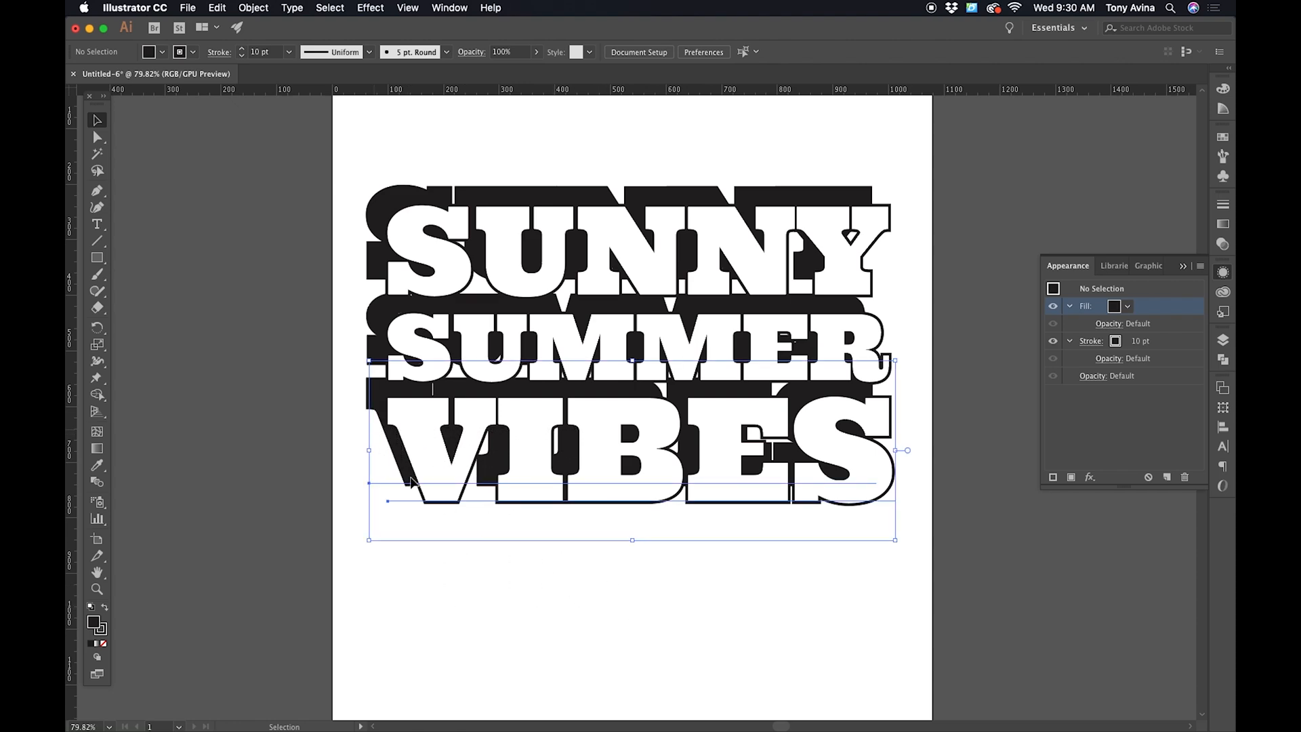
pyautogui.click(252, 7)
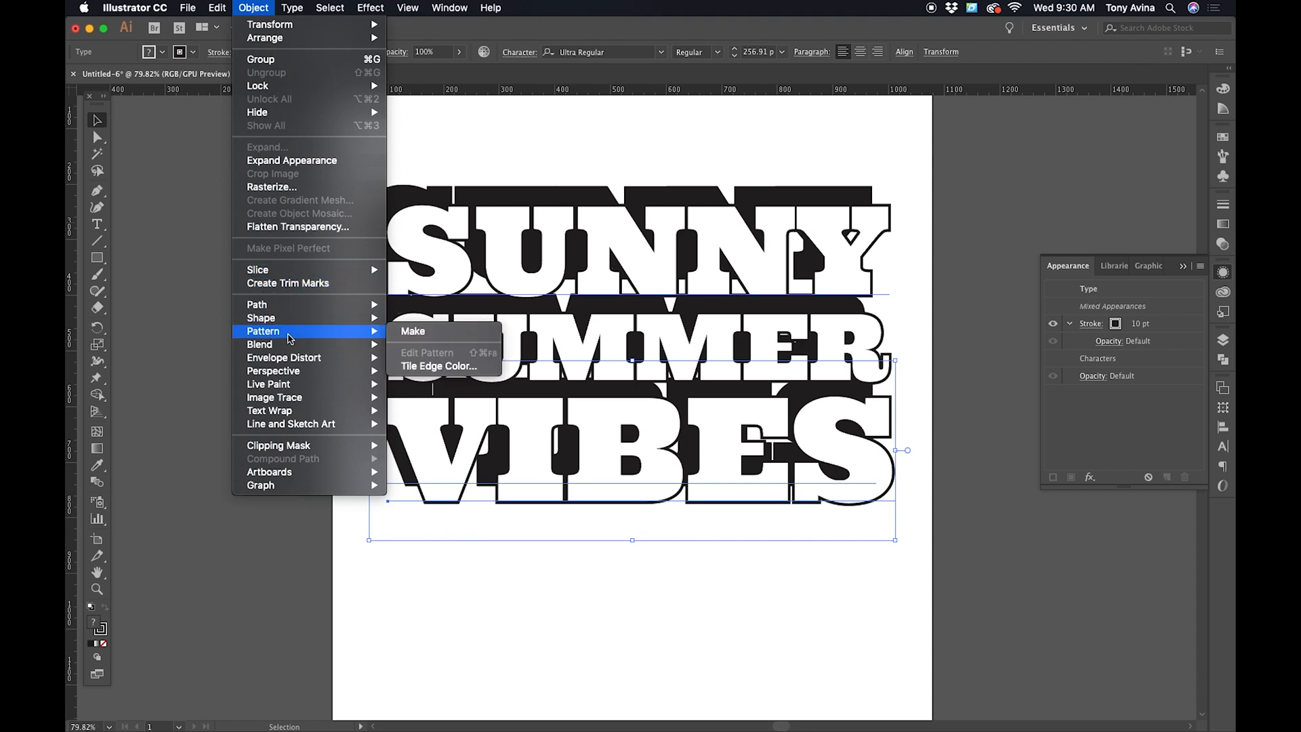
pyautogui.moveTo(280, 352)
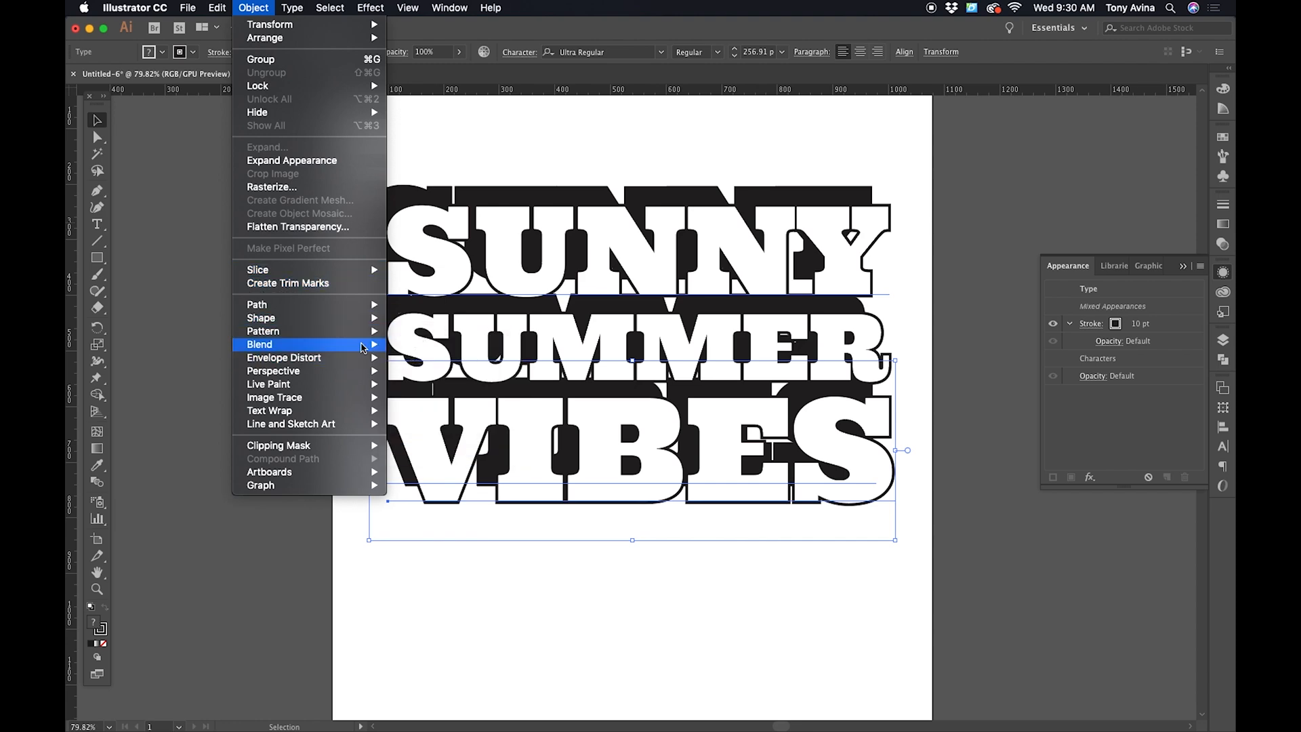
pyautogui.click(410, 345)
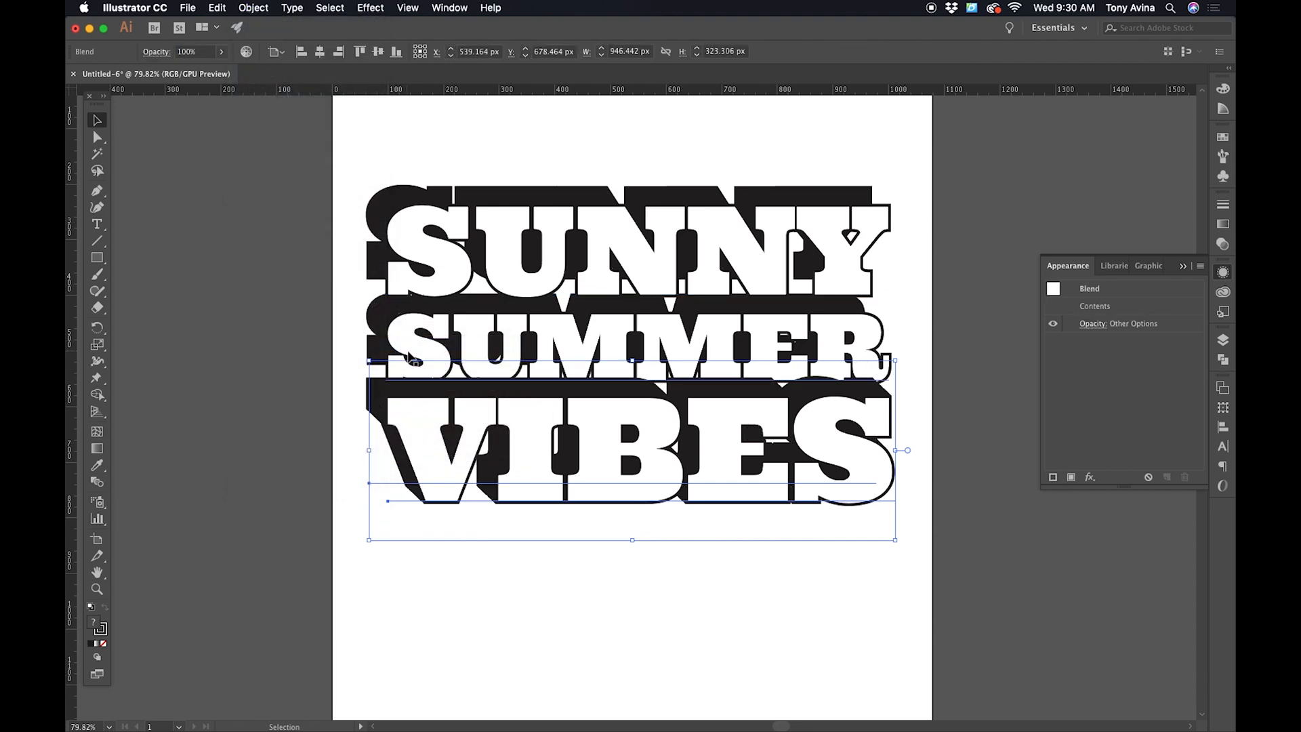
pyautogui.click(280, 338)
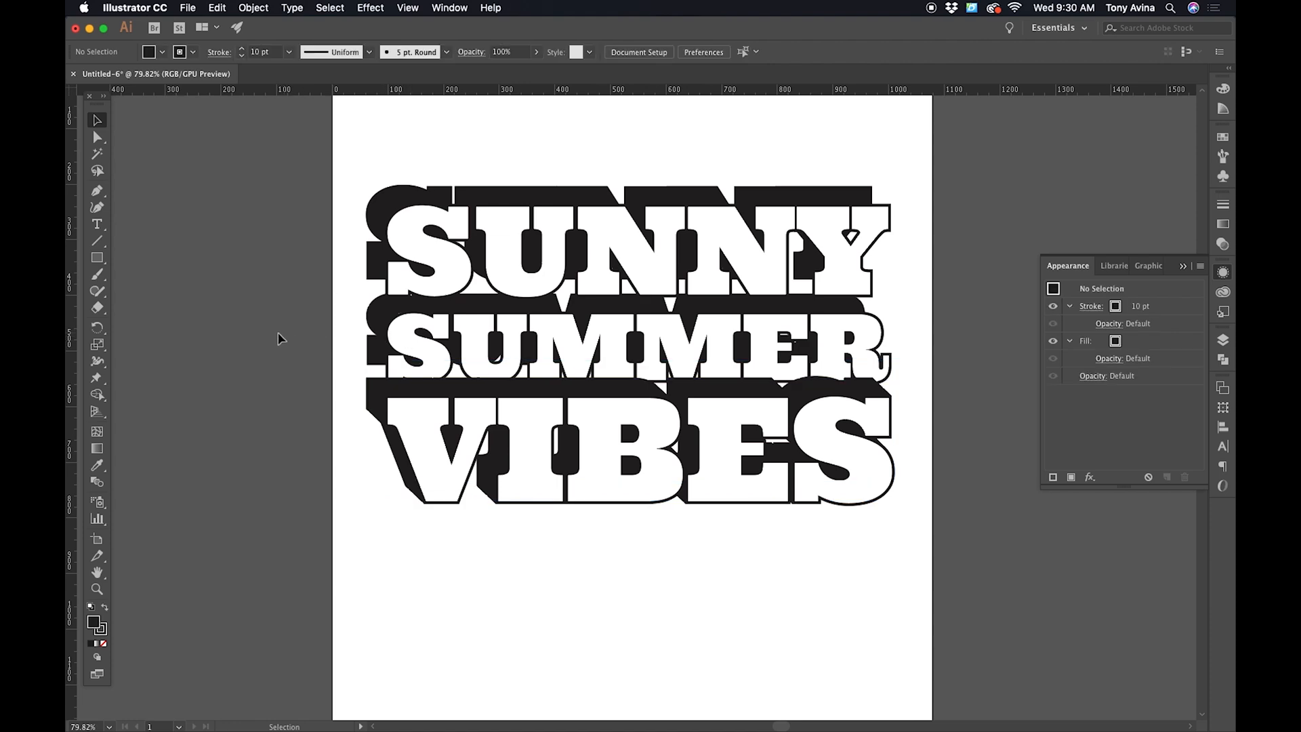
# - Blend the white SUMMER with its black copy to form the extrusion, and deselect the result
pyautogui.click(366, 350)
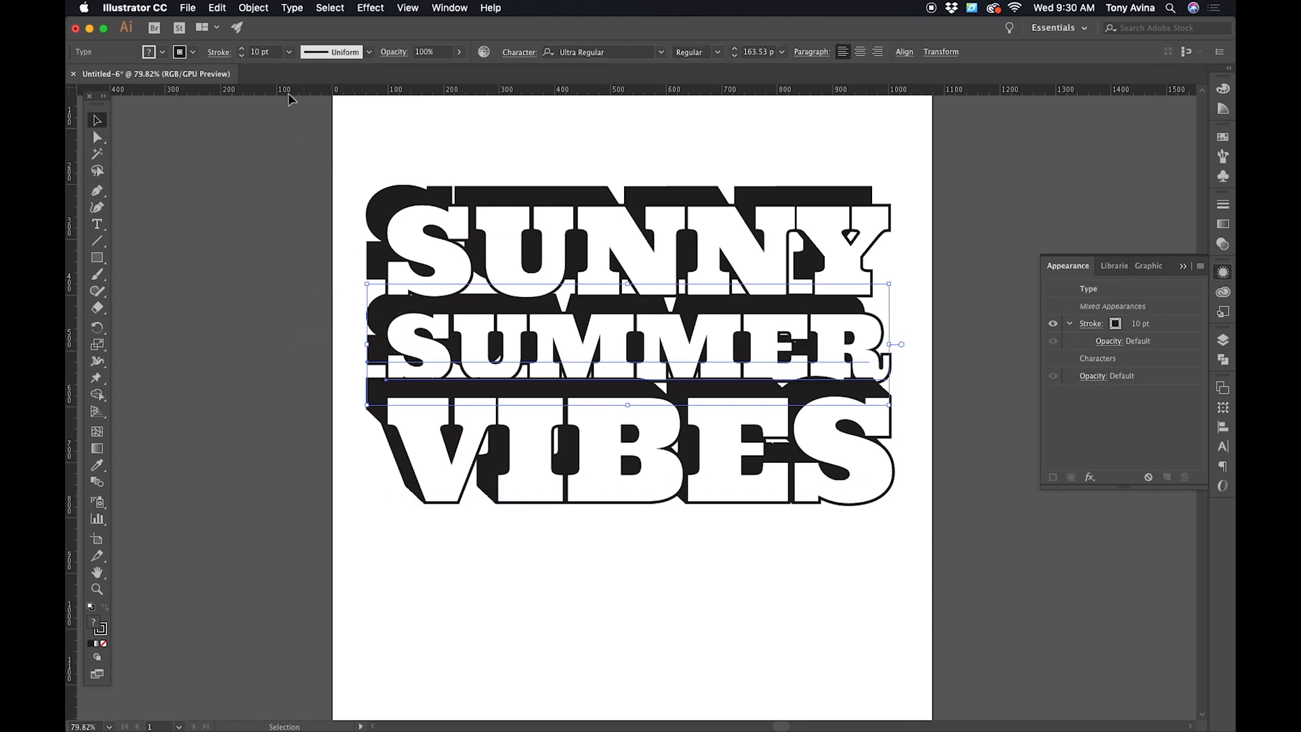
pyautogui.click(256, 8)
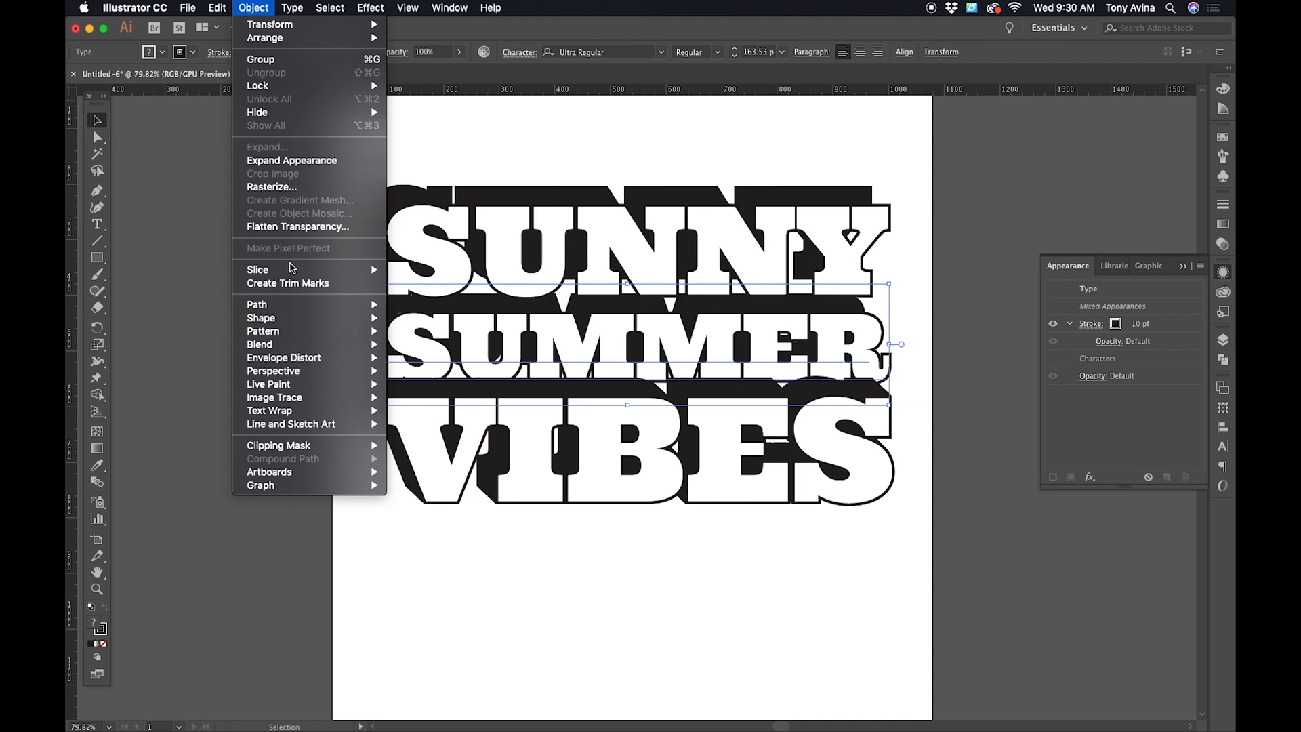
pyautogui.moveTo(313, 348)
pyautogui.click(413, 344)
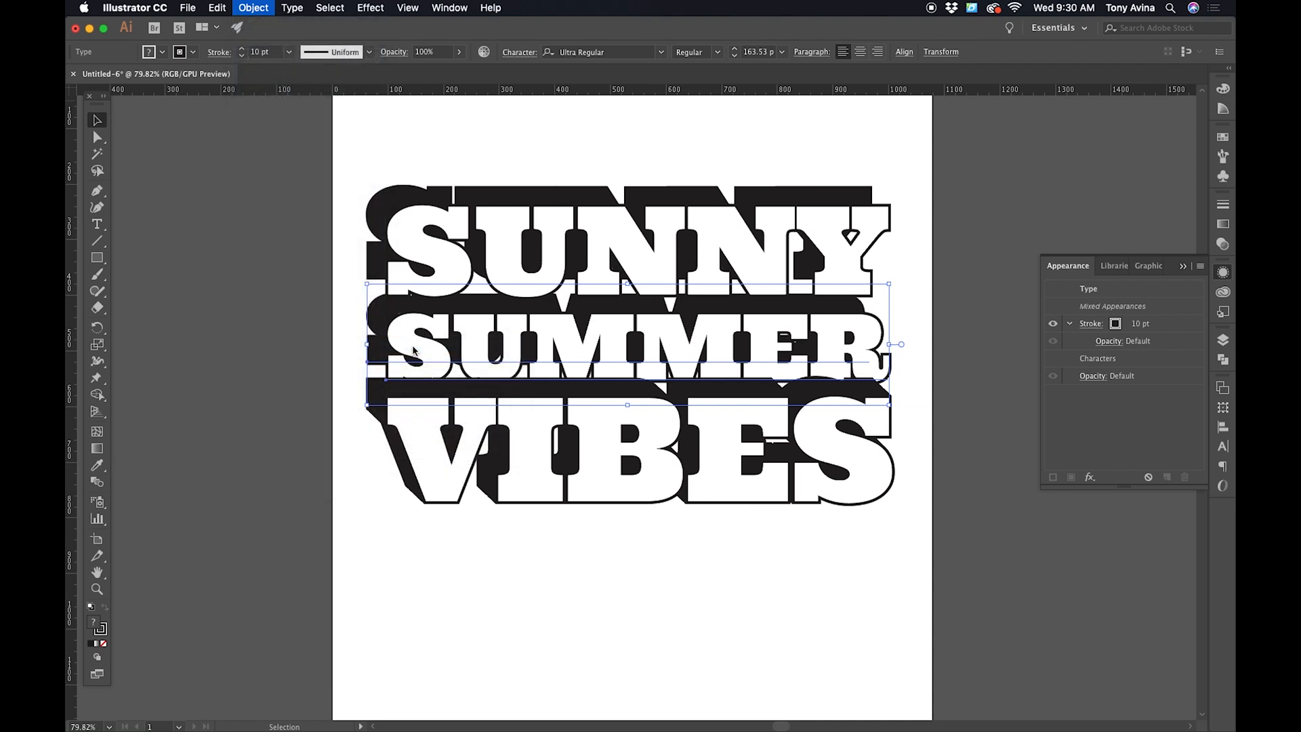
pyautogui.click(264, 160)
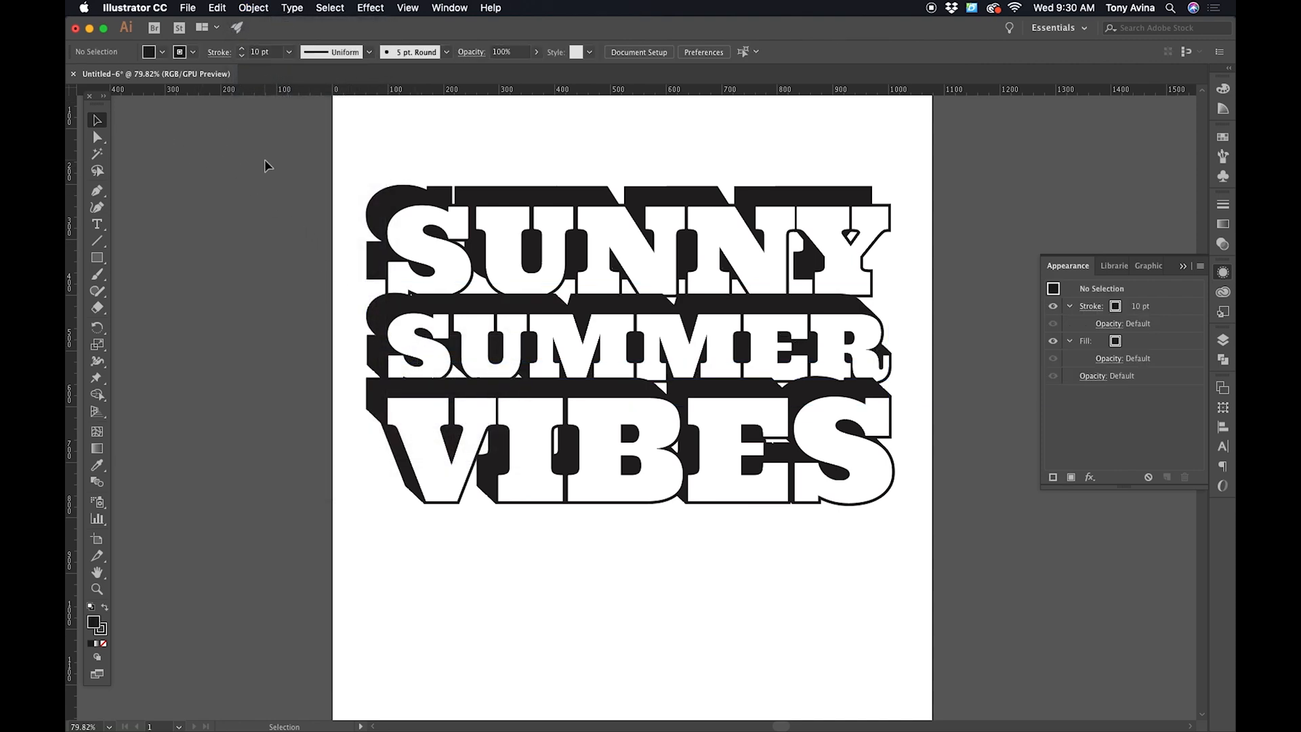
# - Blend the white SUNNY with its black copy to form the extrusion, and deselect the result
pyautogui.click(474, 233)
pyautogui.click(251, 8)
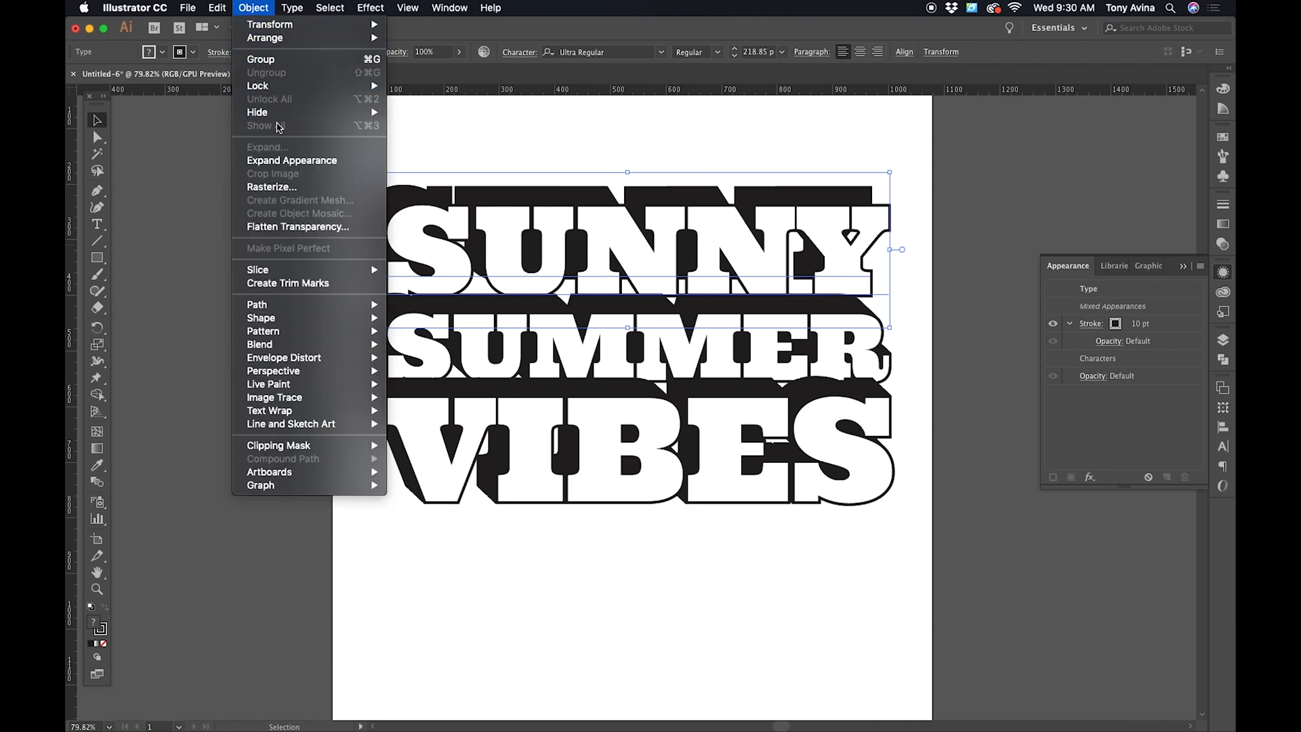
pyautogui.moveTo(285, 339)
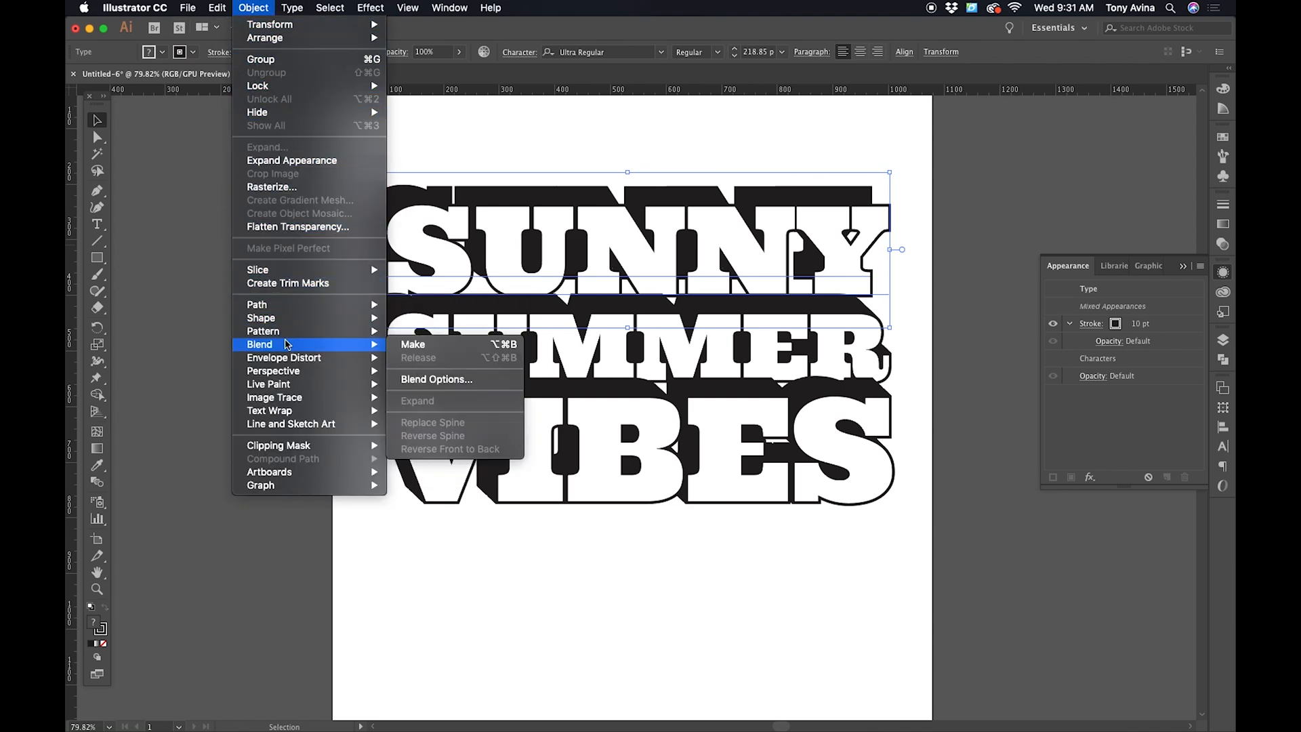
pyautogui.click(413, 344)
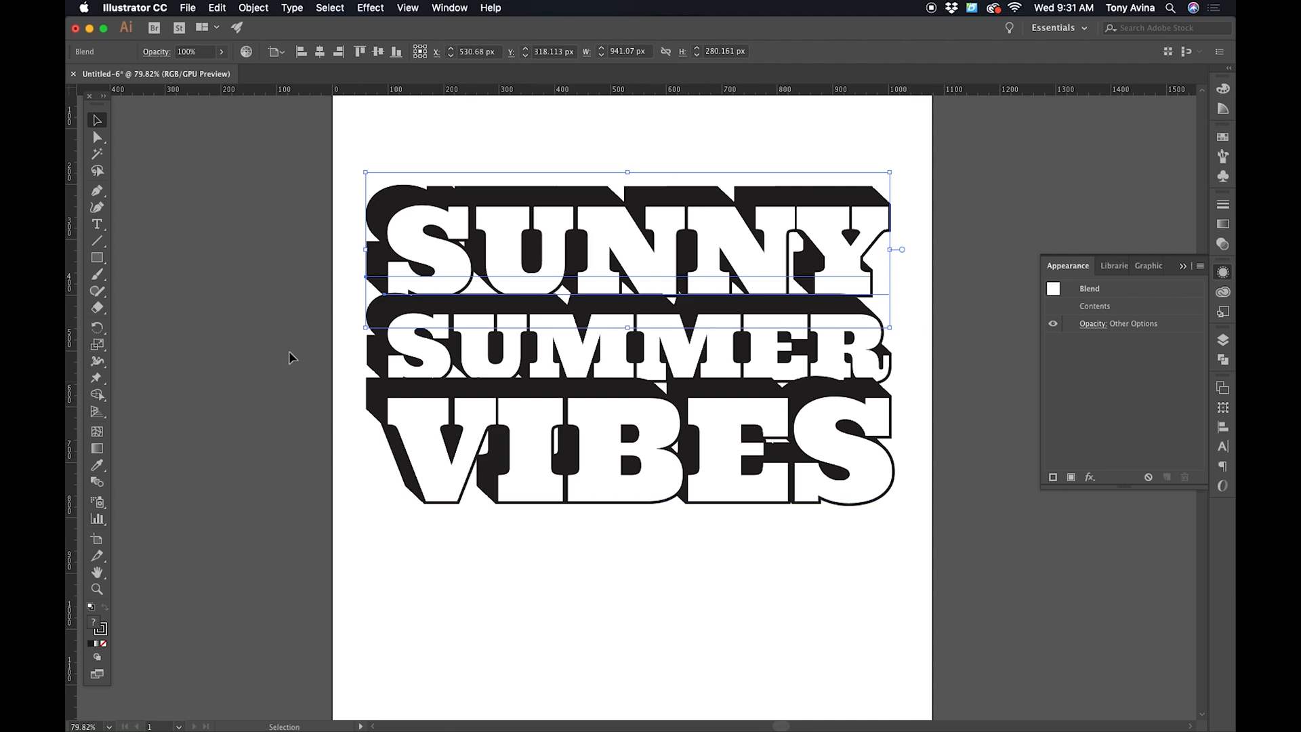
pyautogui.click(226, 293)
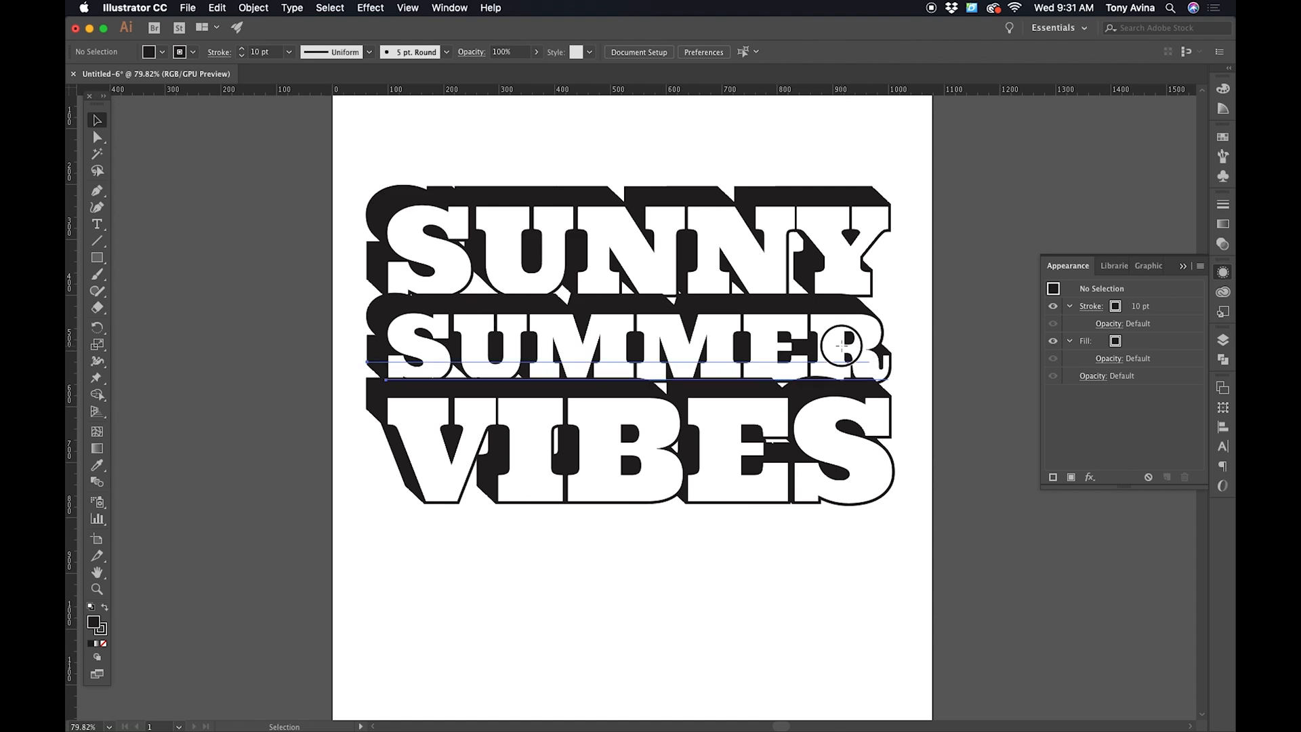
# - Bring the SUMMER blend to the front so it overlaps the VIBES extrusion
pyautogui.click(846, 355)
pyautogui.click(254, 8)
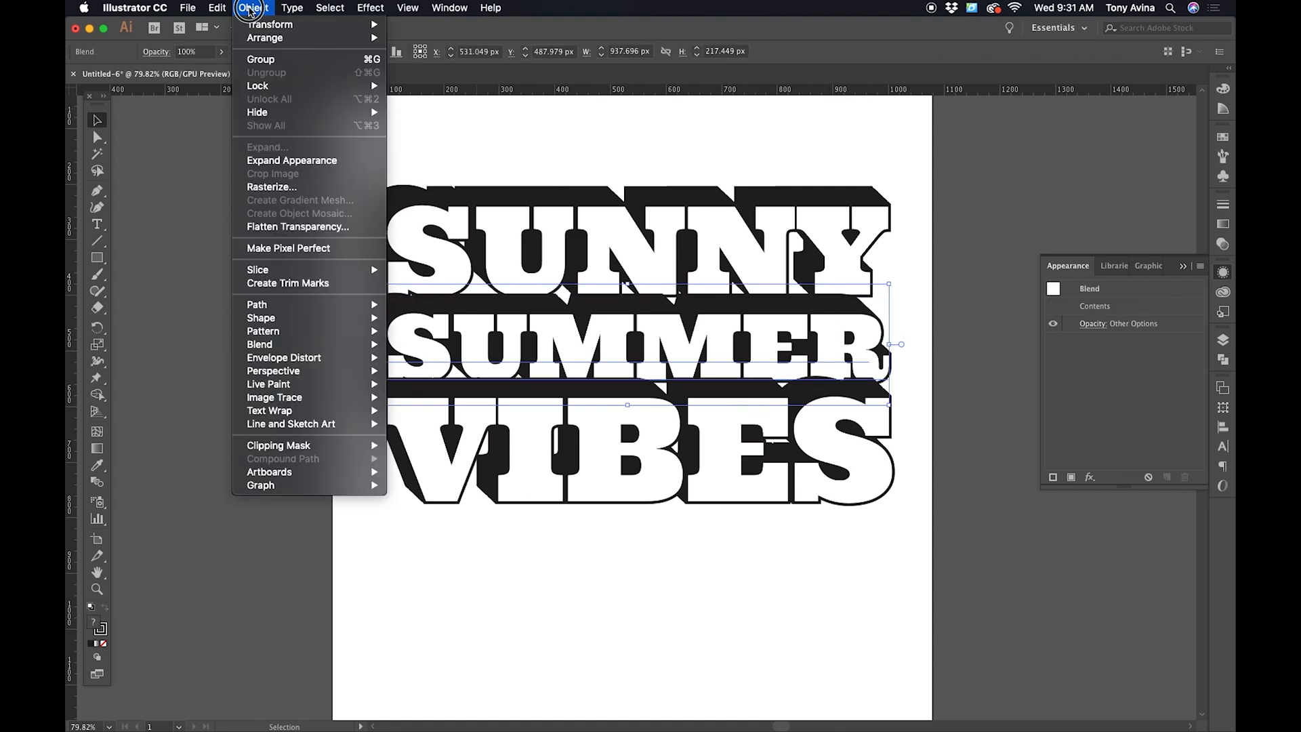
pyautogui.moveTo(256, 40)
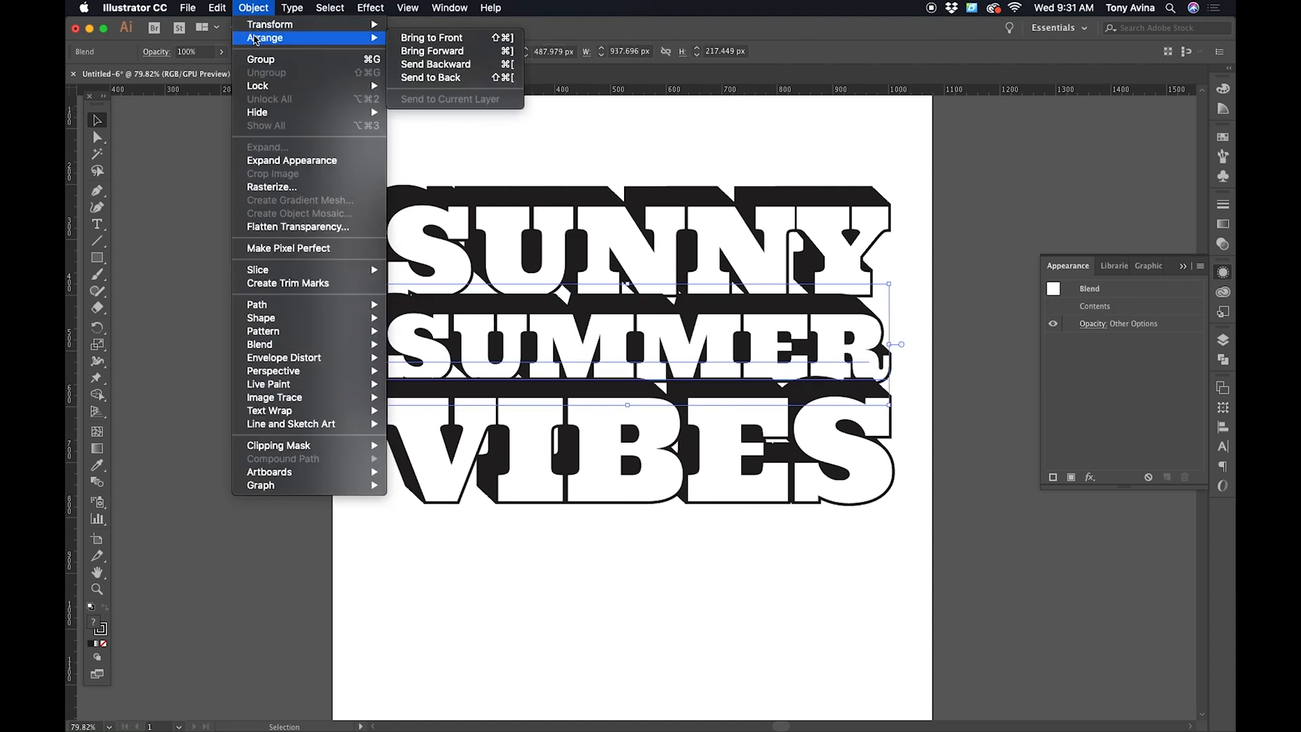
pyautogui.click(431, 37)
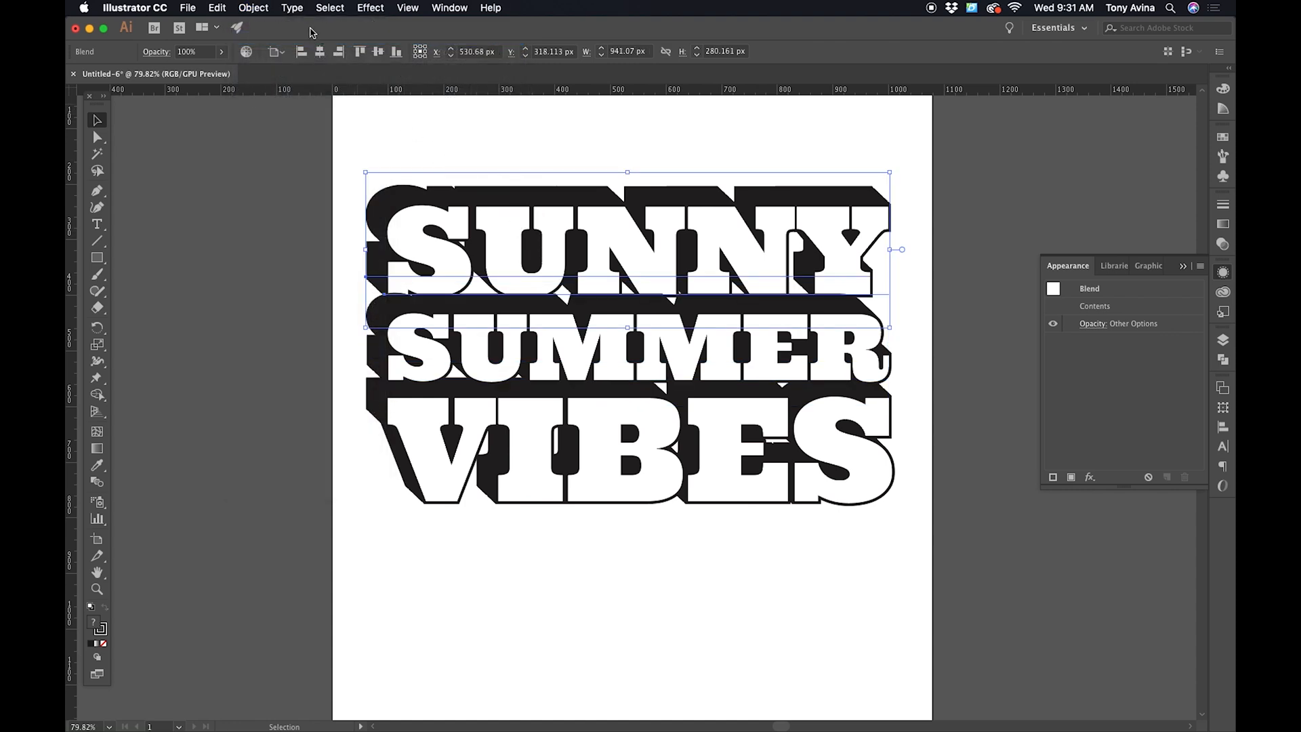
# - Bring the SUNNY blend to the front of the stack and deselect it
pyautogui.click(254, 8)
pyautogui.moveTo(274, 39)
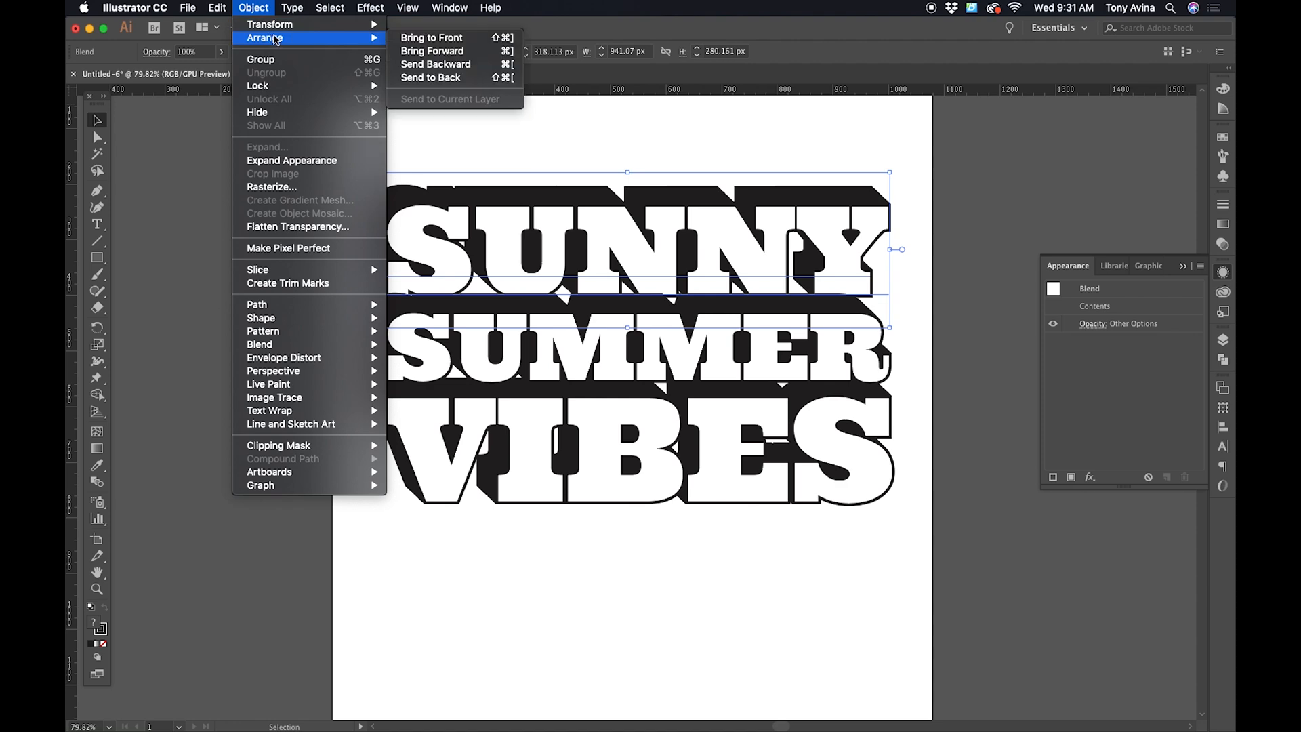
pyautogui.click(436, 37)
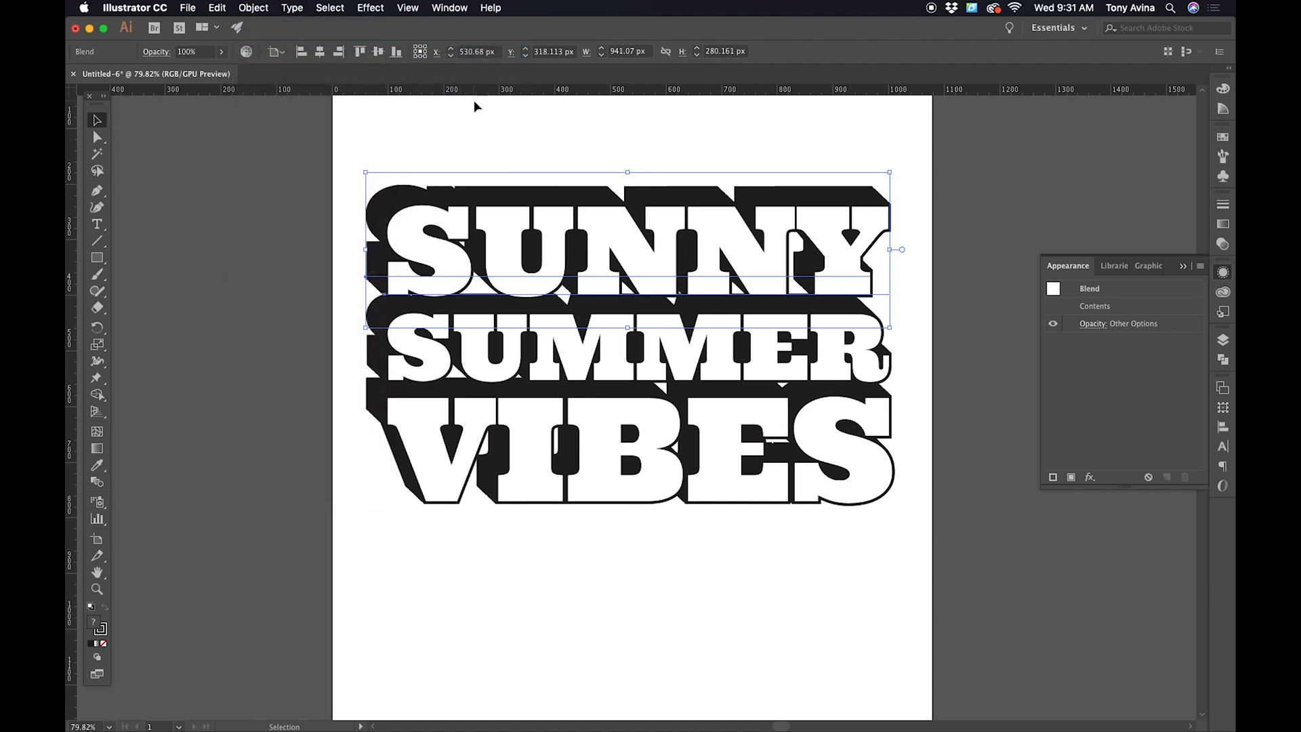
pyautogui.click(472, 114)
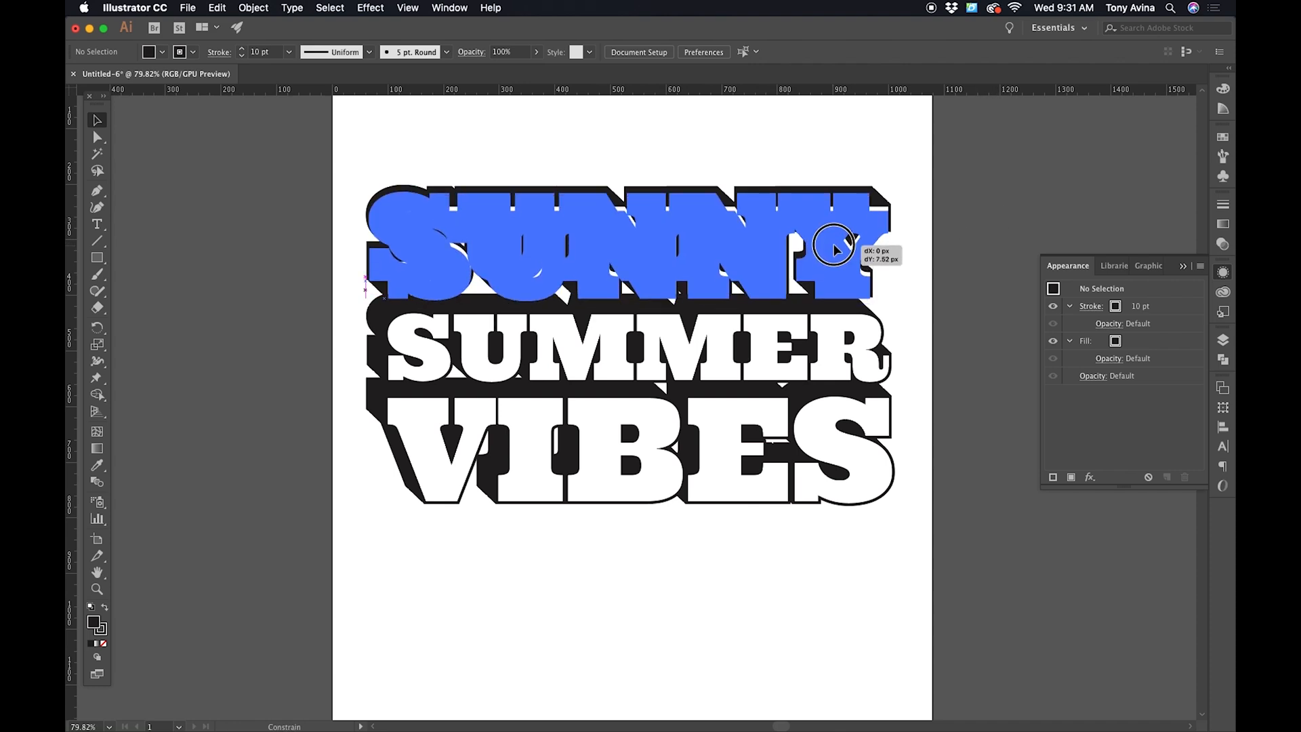
# - Move the SUNNY blend a few pixels straight down, closer to SUMMER, and clear the selection
pyautogui.click(847, 251)
pyautogui.click(967, 264)
pyautogui.moveTo(848, 417); pyautogui.dragTo(847, 417)
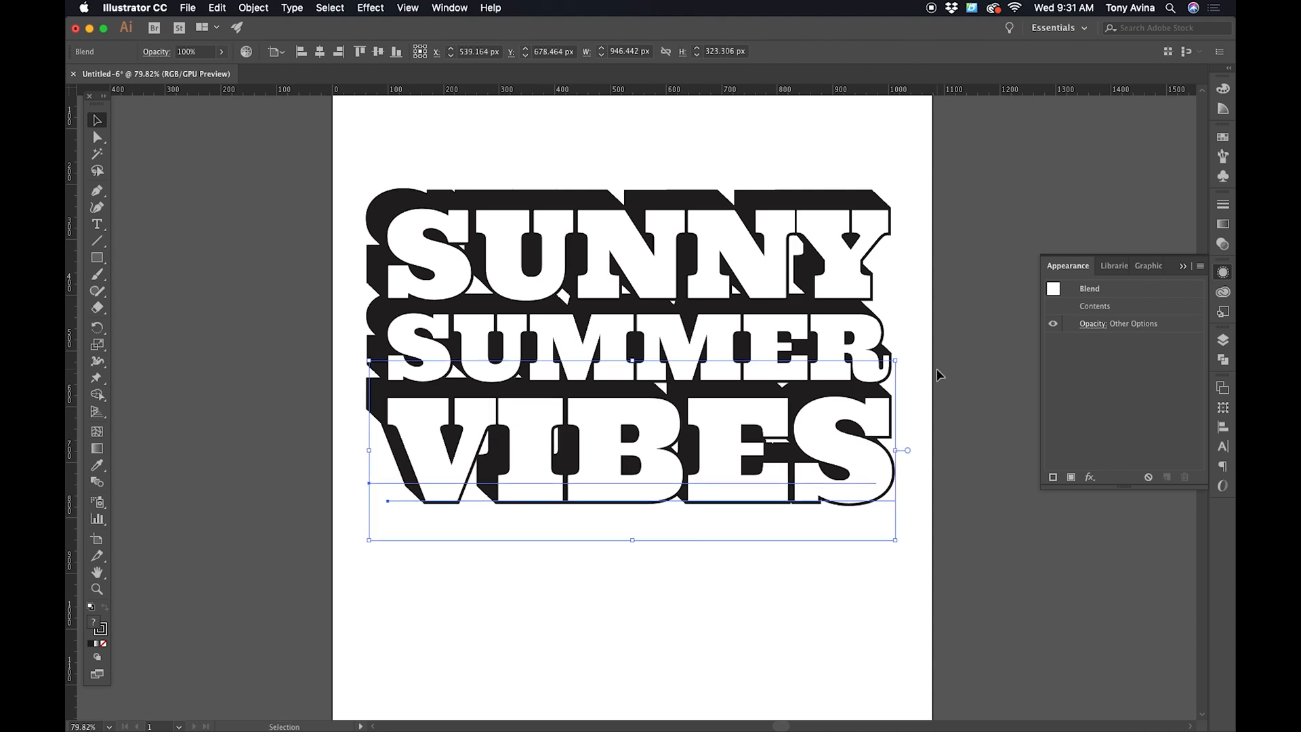
pyautogui.click(936, 234)
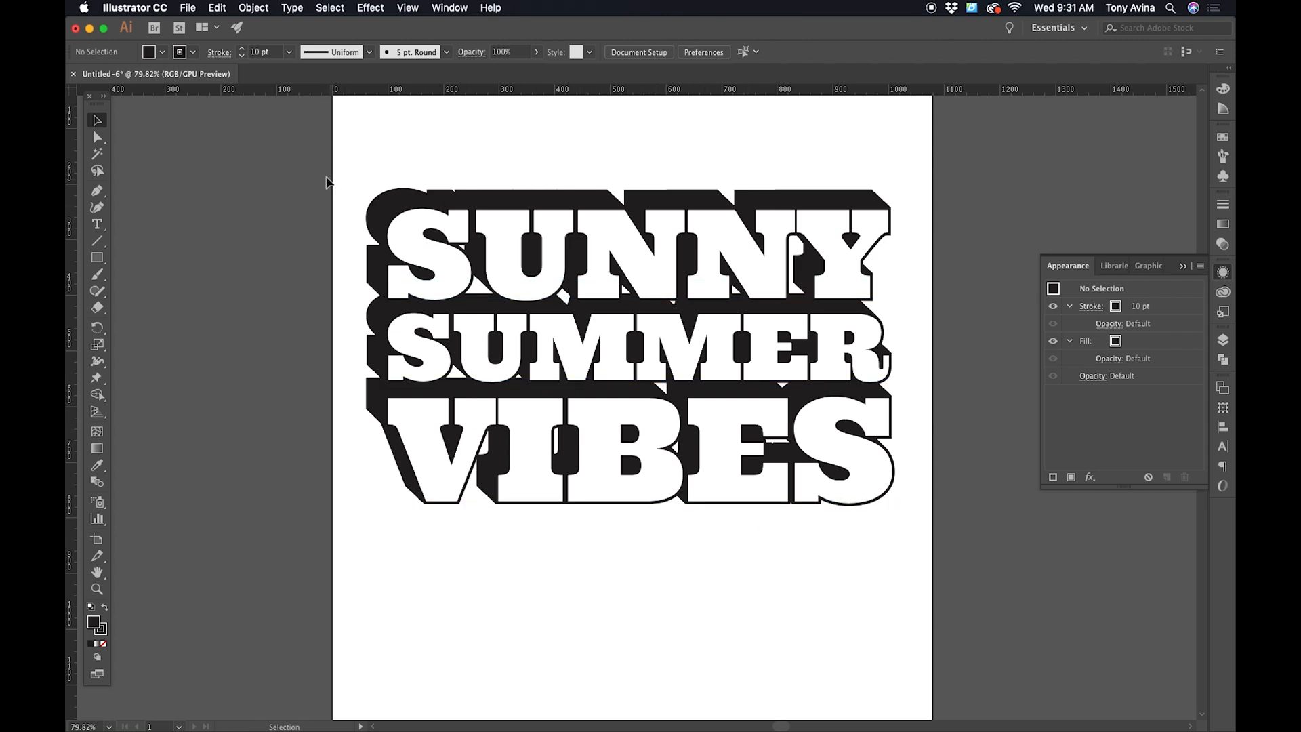
# - Select the SUNNY, SUMMER and VIBES blends and group them together
pyautogui.click(187, 8)
pyautogui.click(187, 8)
pyautogui.click(253, 128)
pyautogui.moveTo(253, 128); pyautogui.dragTo(967, 551)
pyautogui.press('a')
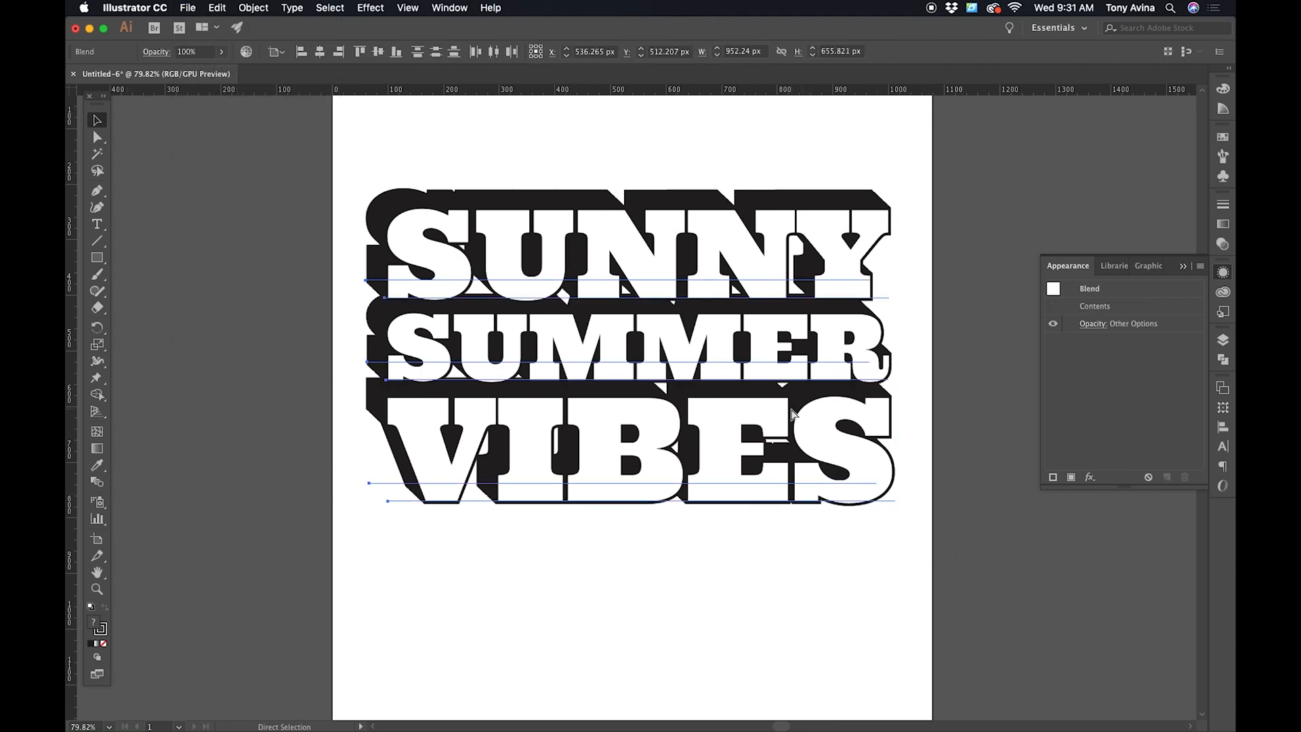
pyautogui.press('super+g')
pyautogui.press('v')
# - Center the grouped lettering horizontally on the artboard with Align to Artboard and Horizontal Align Center
pyautogui.click(253, 8)
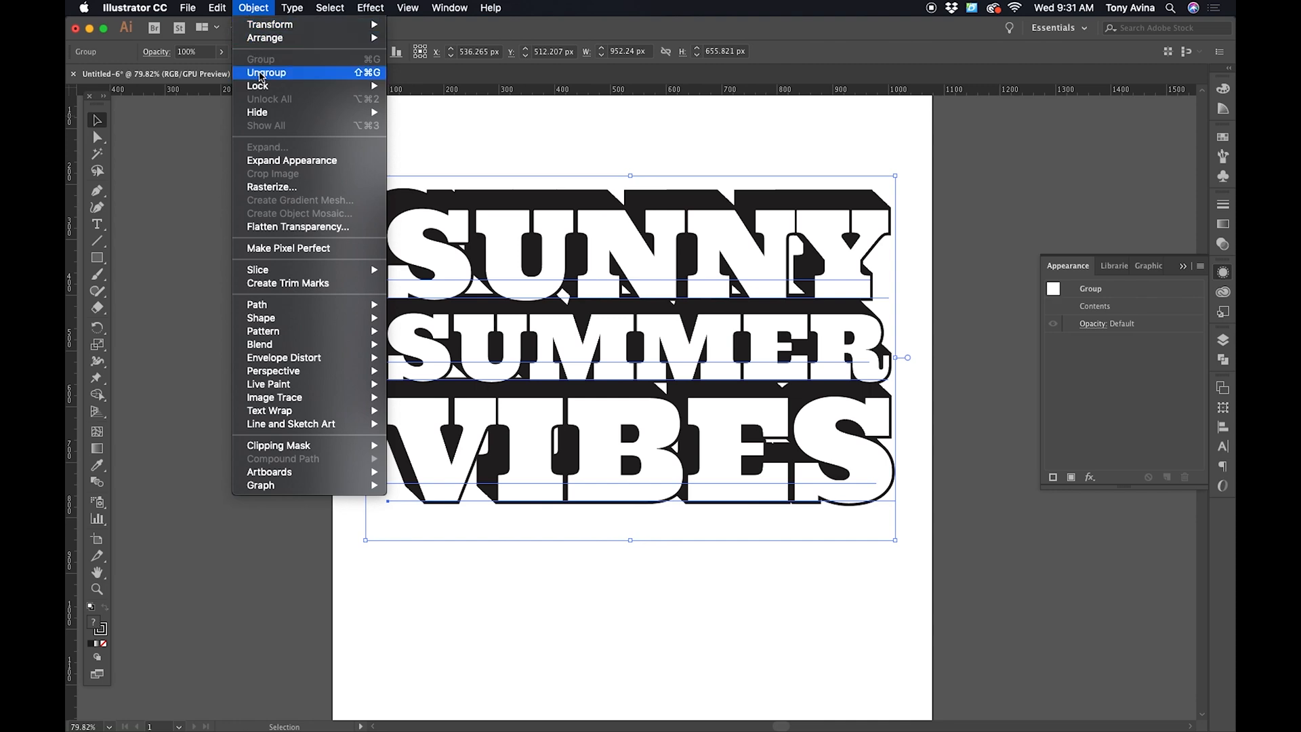
pyautogui.click(254, 8)
pyautogui.click(253, 8)
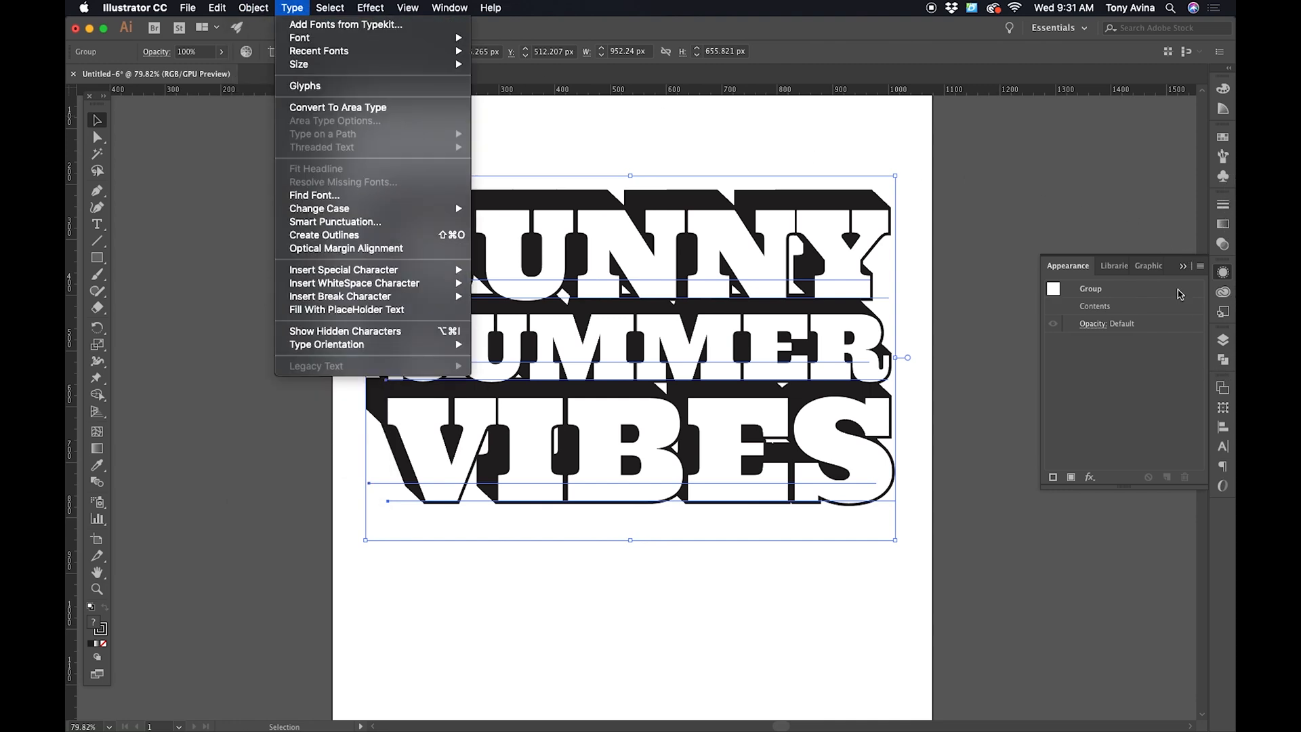
pyautogui.moveTo(450, 8)
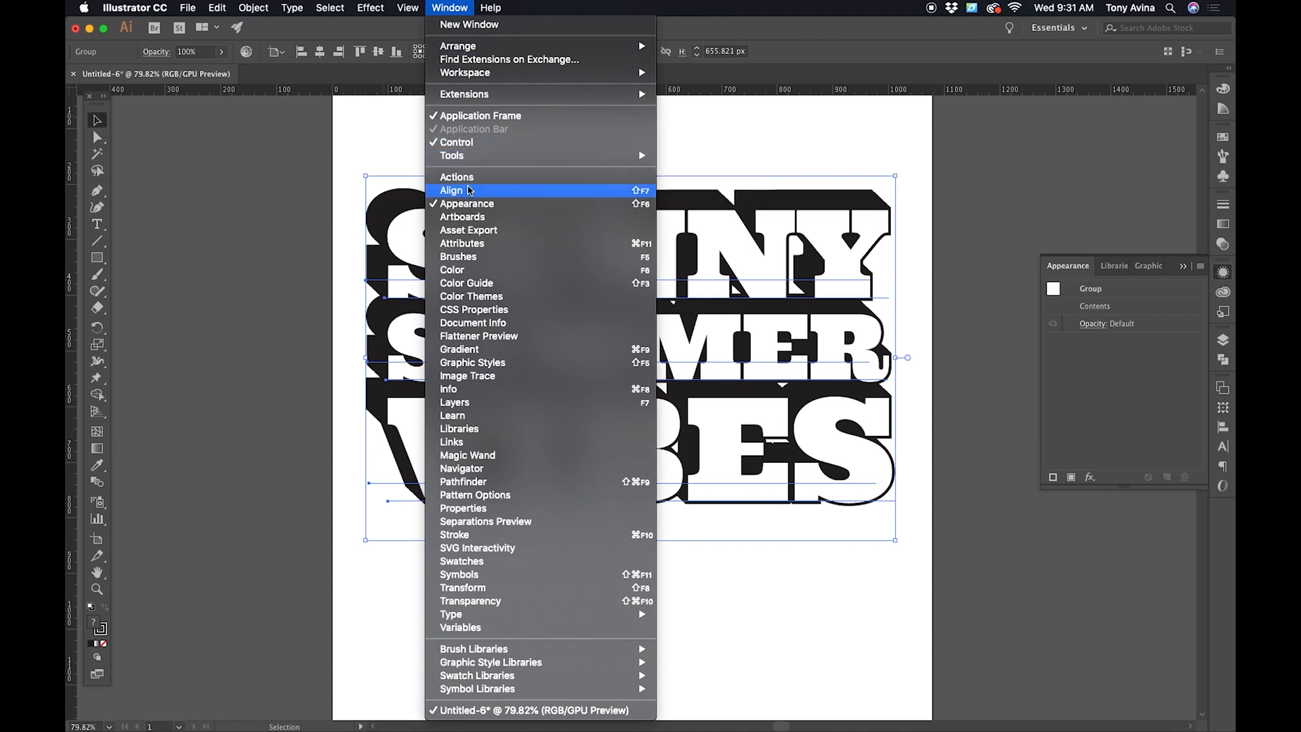
pyautogui.click(470, 191)
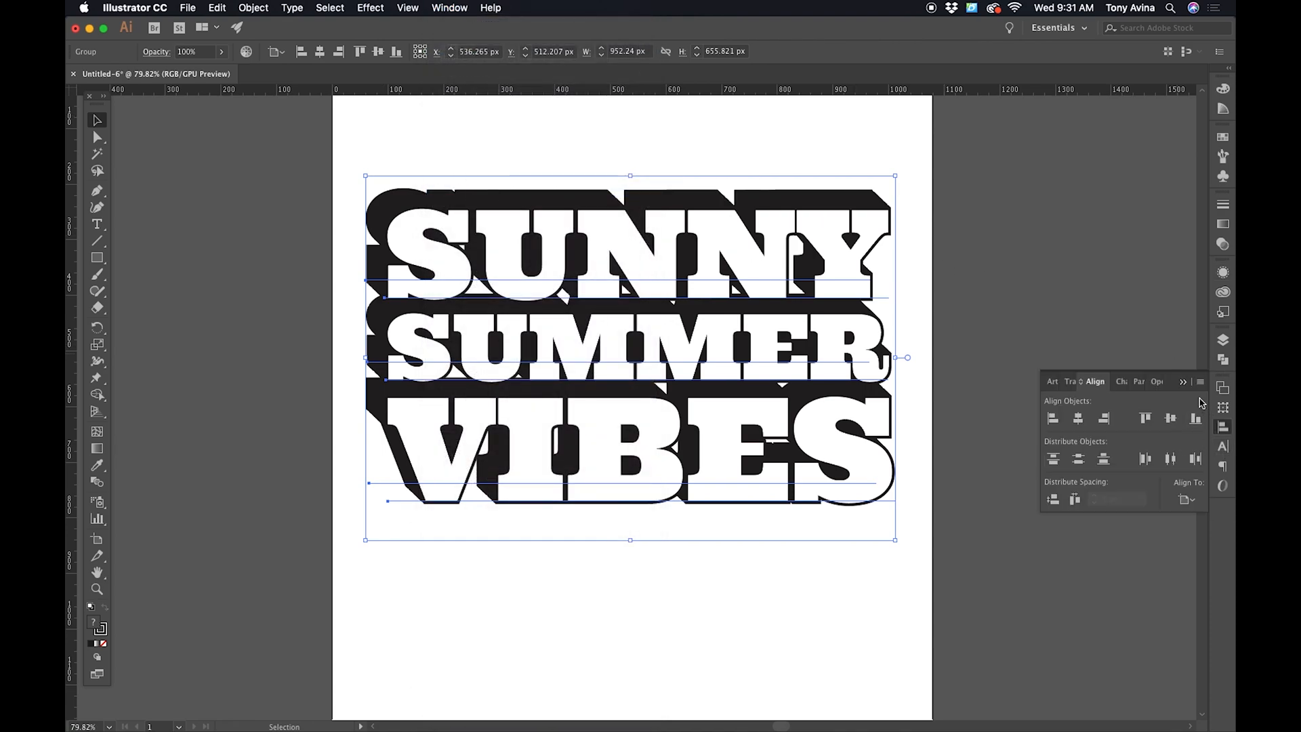
pyautogui.click(1200, 381)
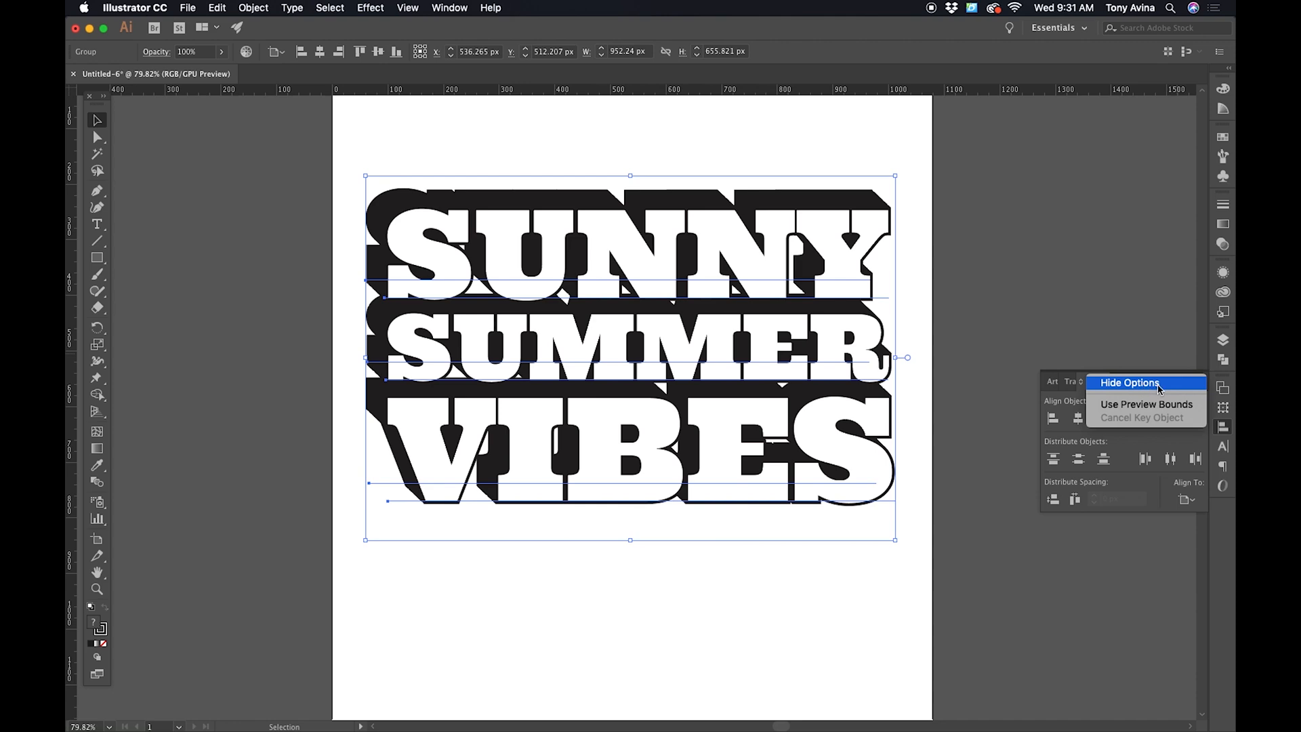
pyautogui.click(1187, 504)
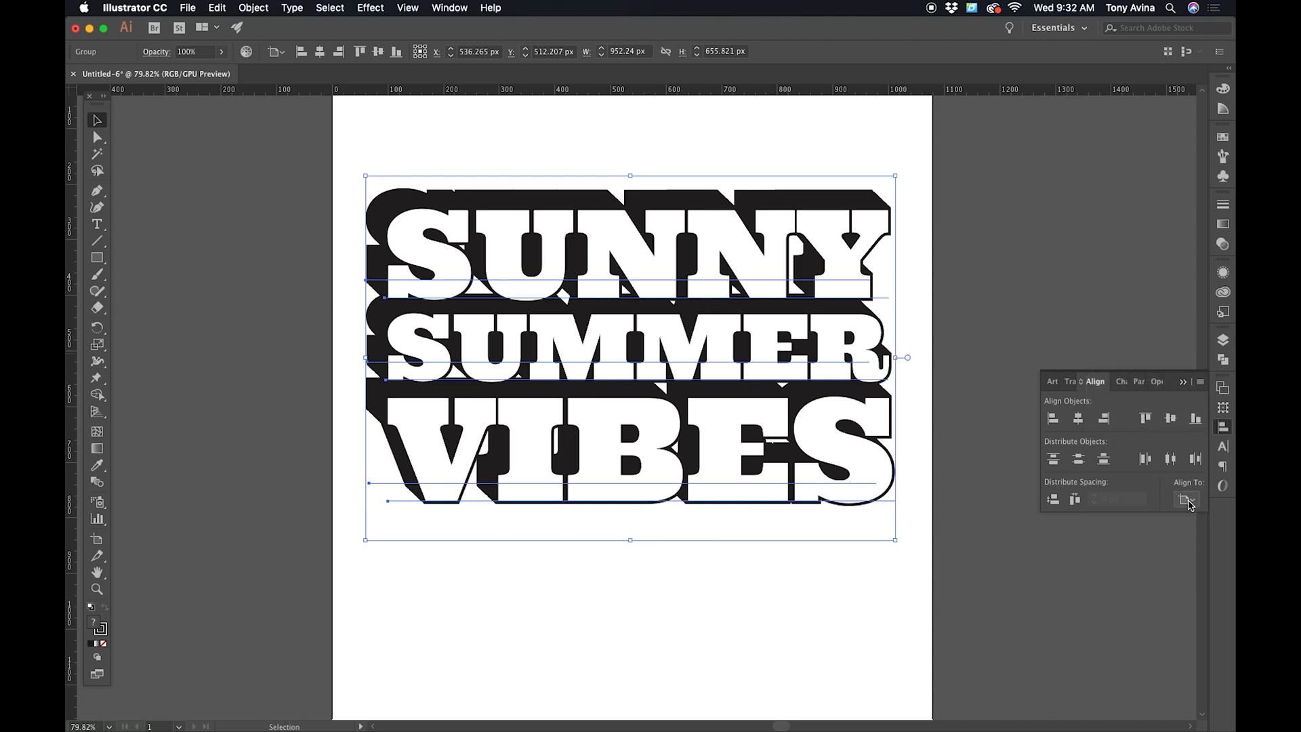
pyautogui.click(1187, 501)
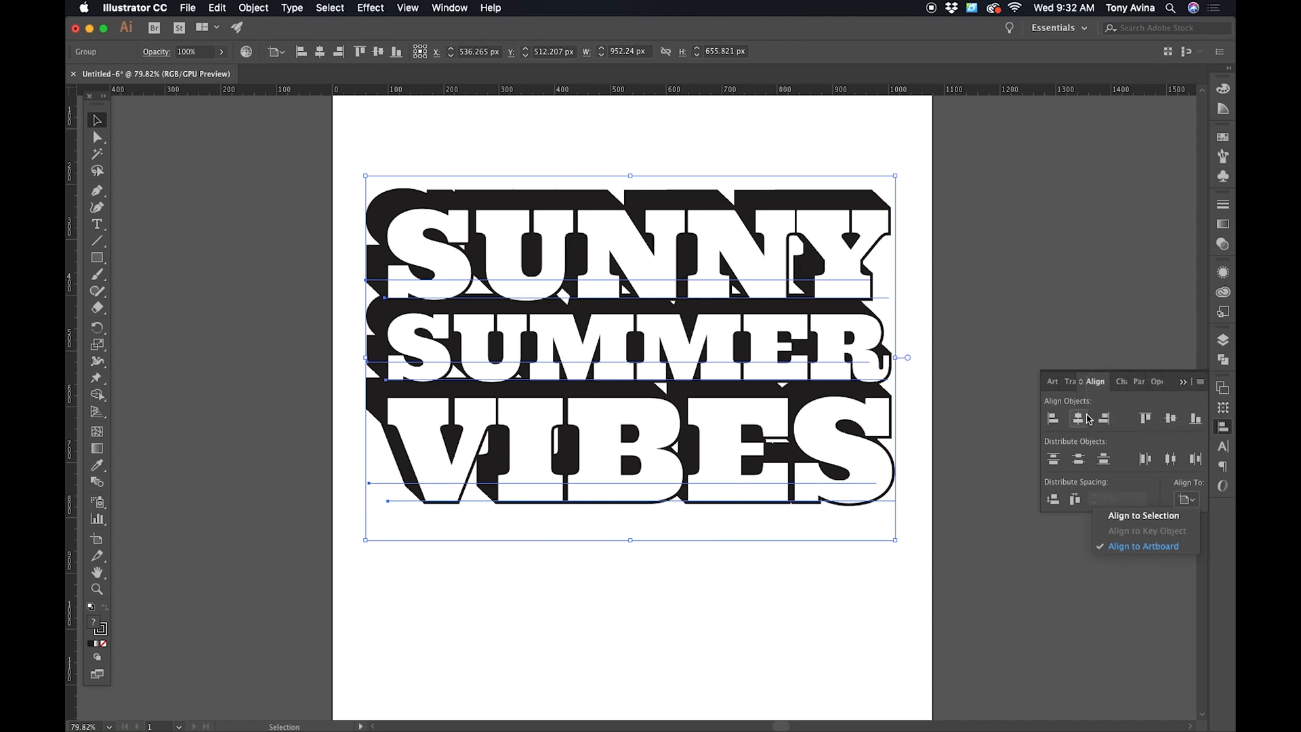
pyautogui.click(1077, 422)
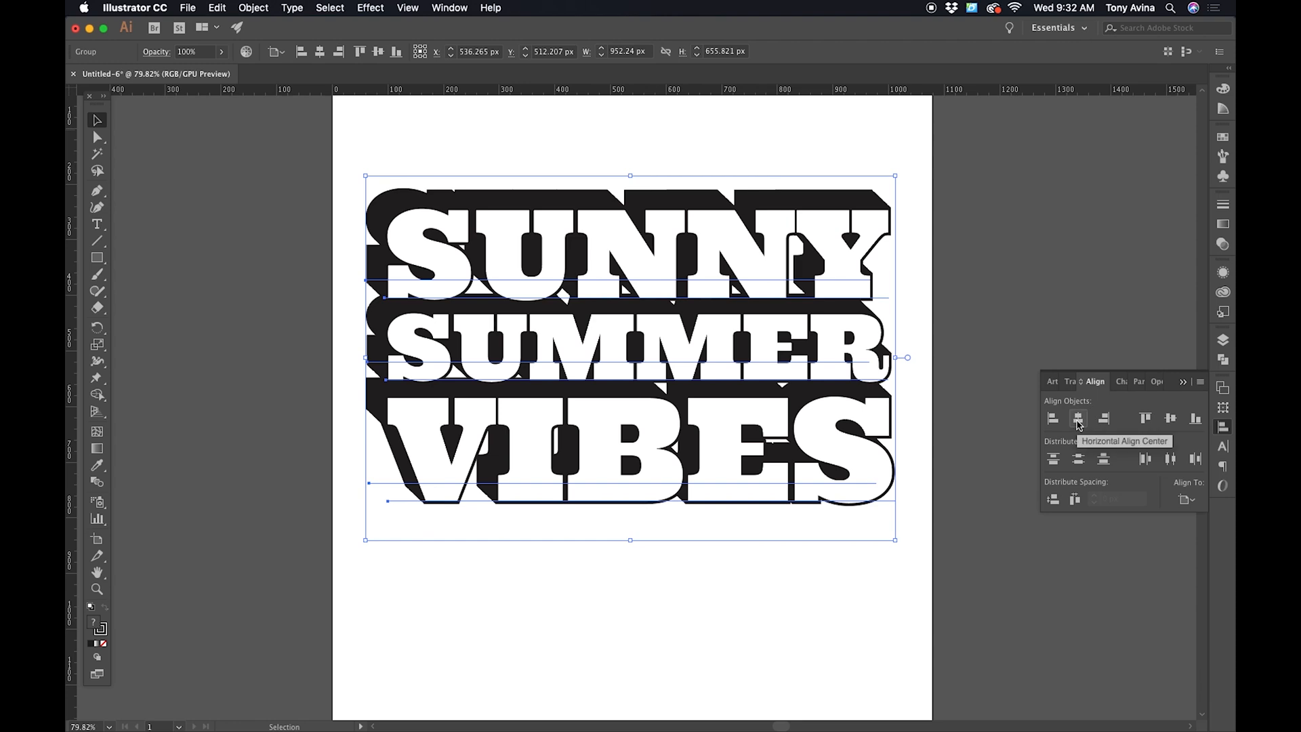
pyautogui.click(1077, 420)
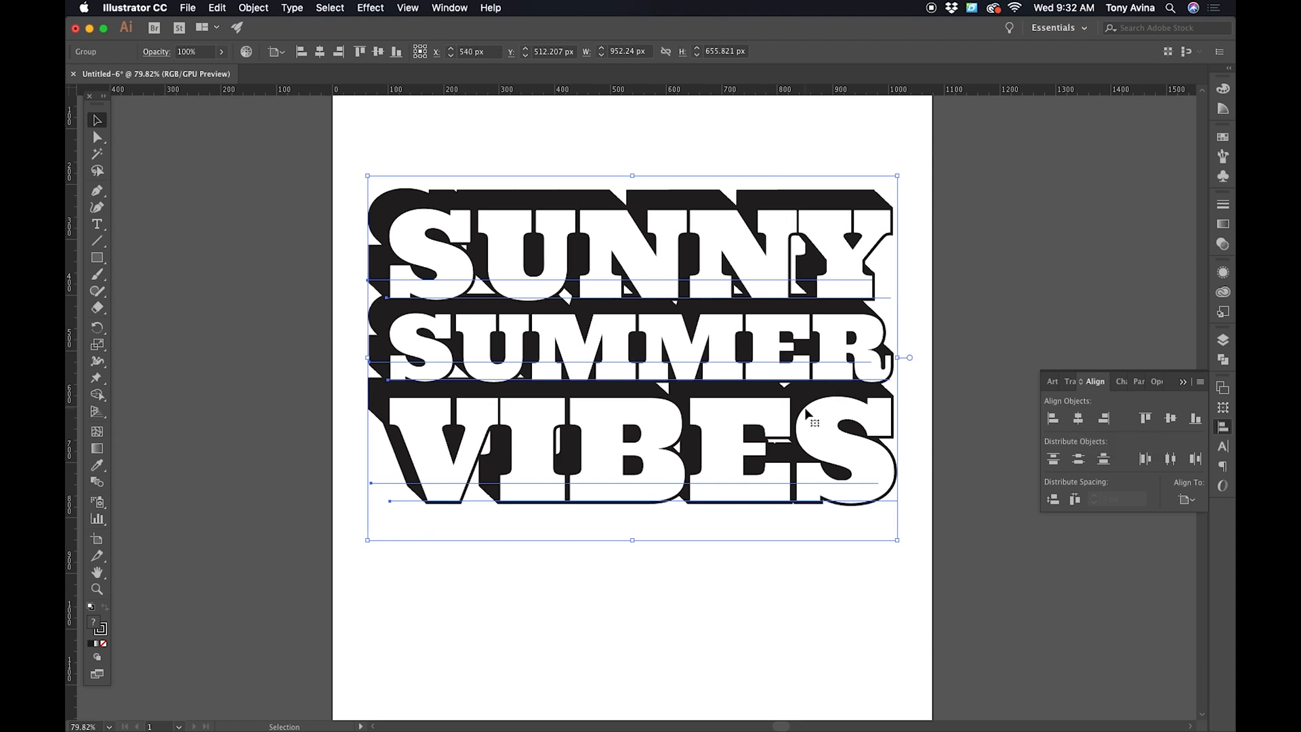
# - Move the grouped lettering straight up to a Y position of about 362 px, keeping it horizontally centered, and deselect it
pyautogui.click(946, 203)
pyautogui.moveTo(867, 312); pyautogui.dragTo(901, 433)
pyautogui.moveTo(857, 276); pyautogui.dragTo(550, 587)
pyautogui.moveTo(580, 509); pyautogui.dragTo(583, 417)
pyautogui.moveTo(648, 460); pyautogui.dragTo(648, 469)
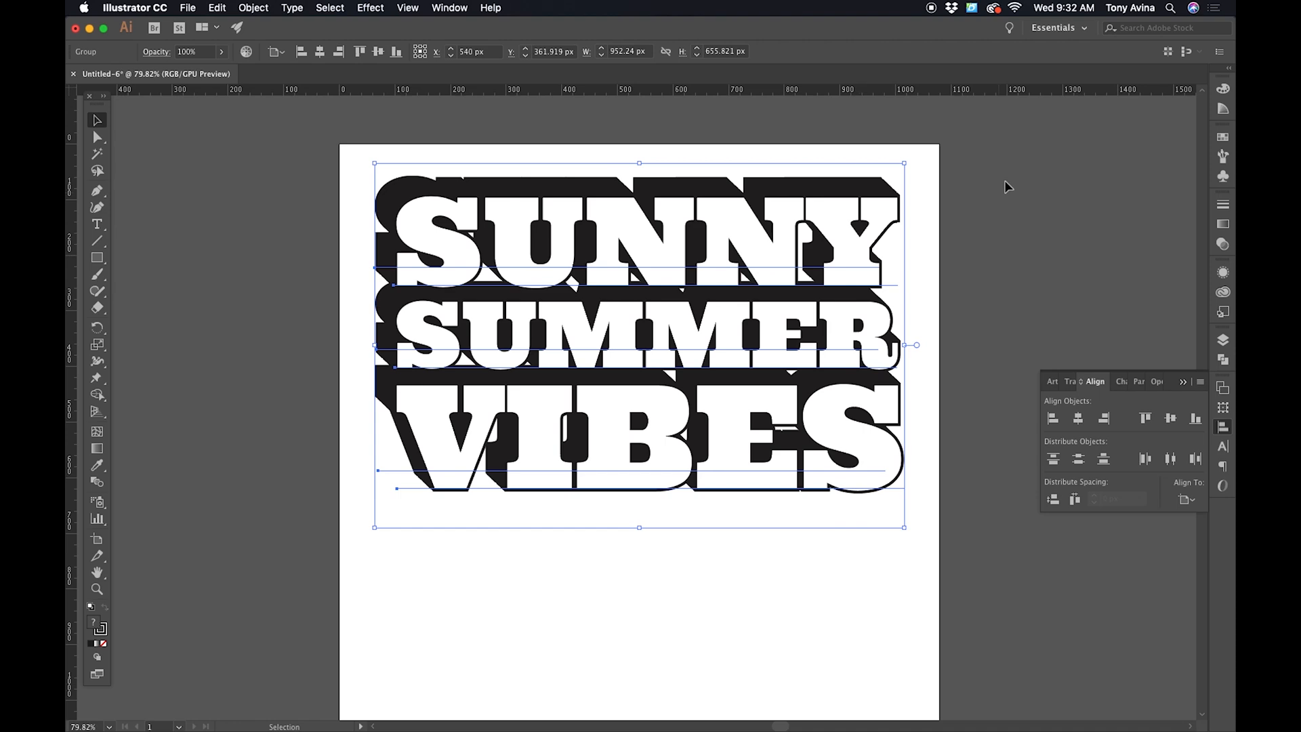
pyautogui.click(1019, 197)
pyautogui.moveTo(951, 347); pyautogui.dragTo(875, 298)
pyautogui.press('z')
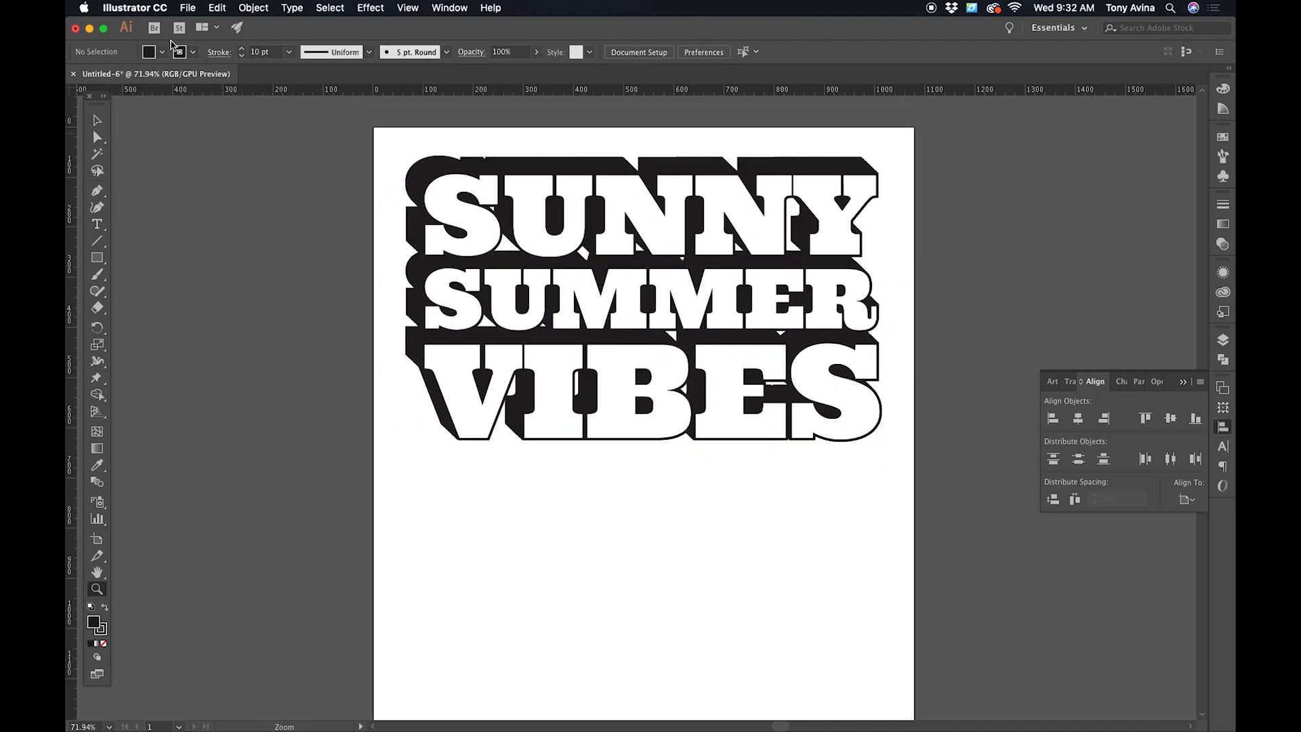
# - Start an Export As of the artwork in Photoshop (psd) format with Use Artboards enabled for all artboards
pyautogui.click(188, 8)
pyautogui.moveTo(219, 239)
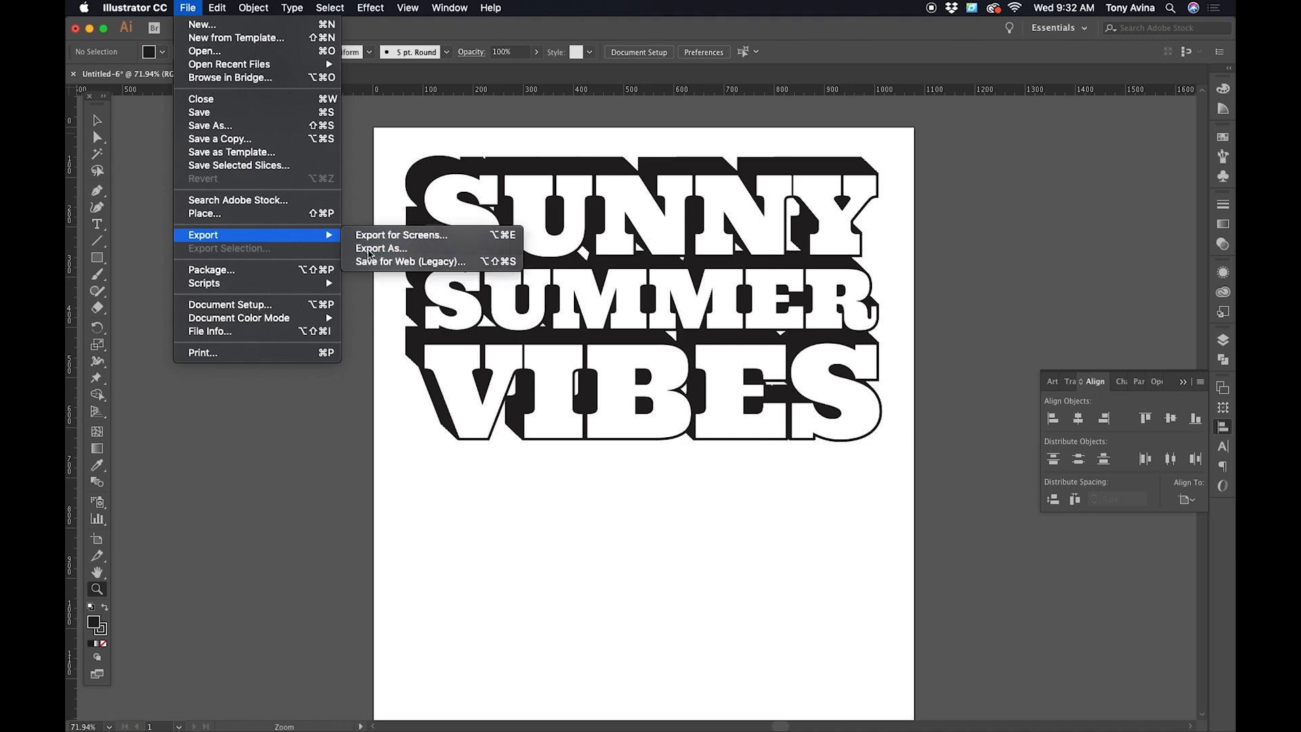
pyautogui.click(411, 239)
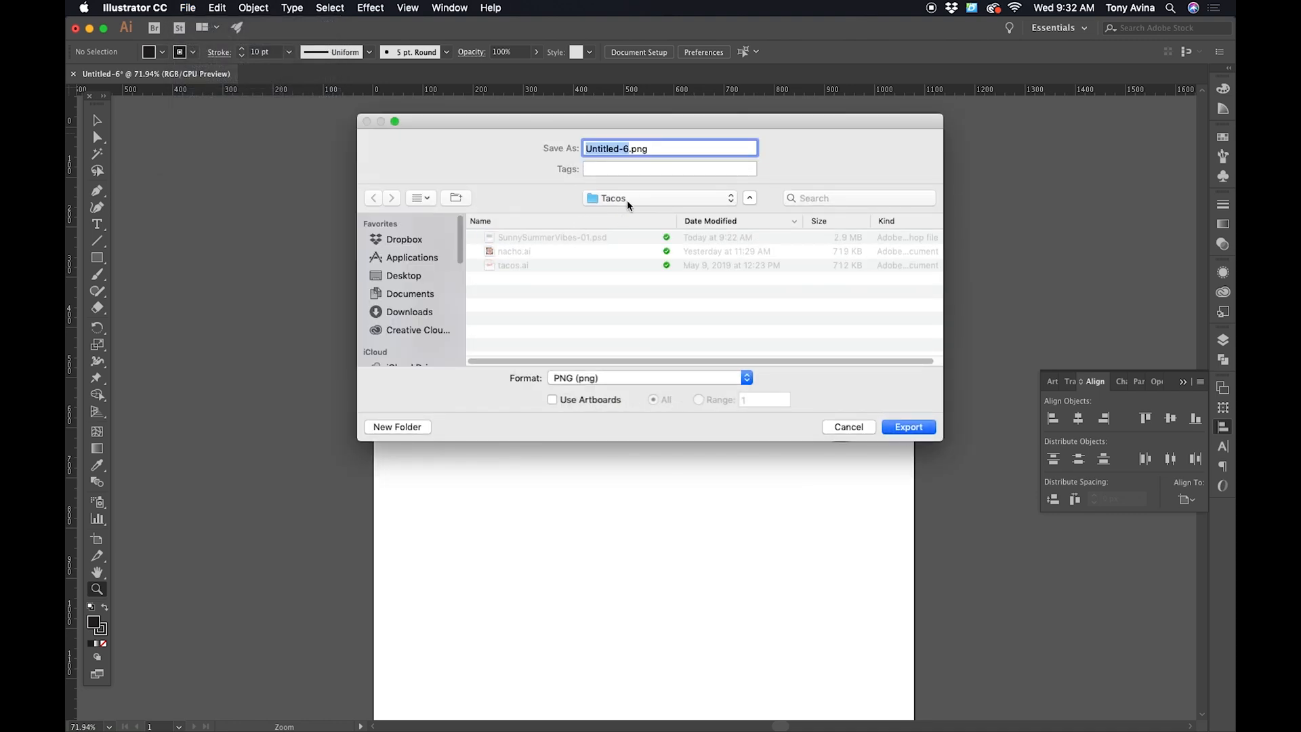
pyautogui.click(605, 378)
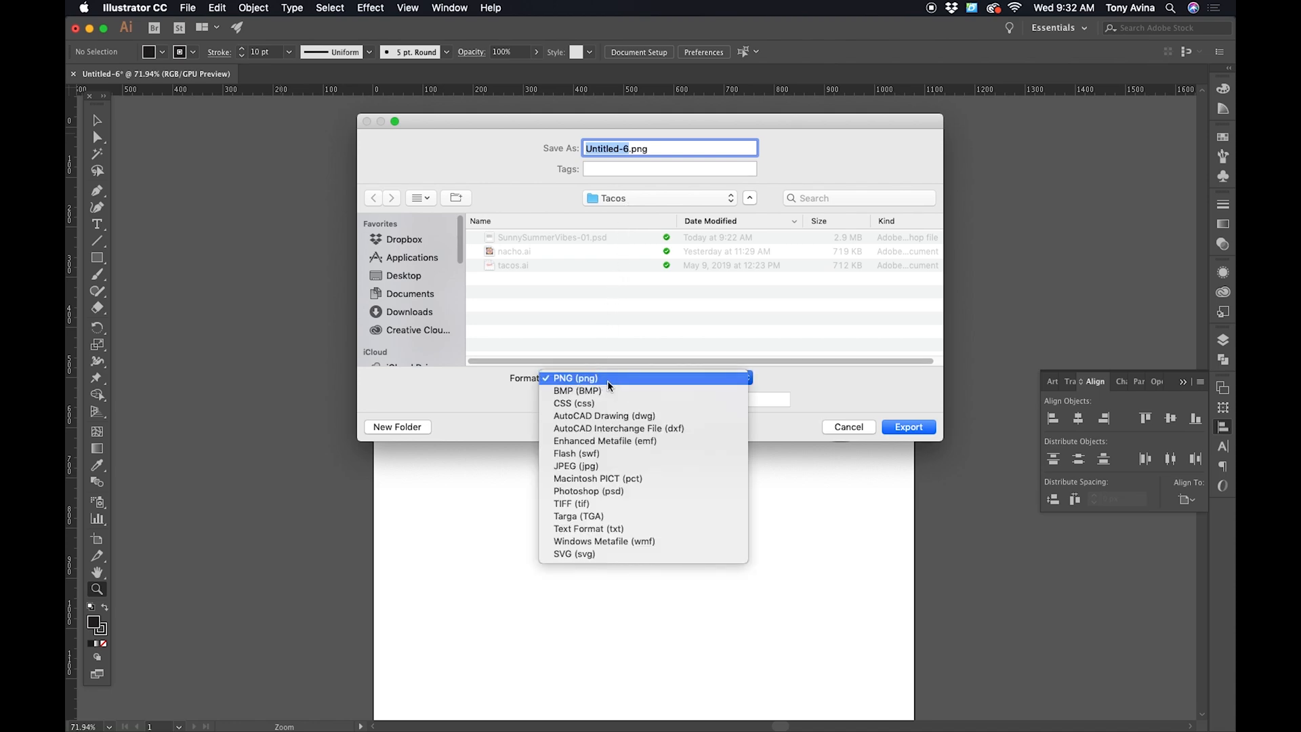
pyautogui.click(649, 491)
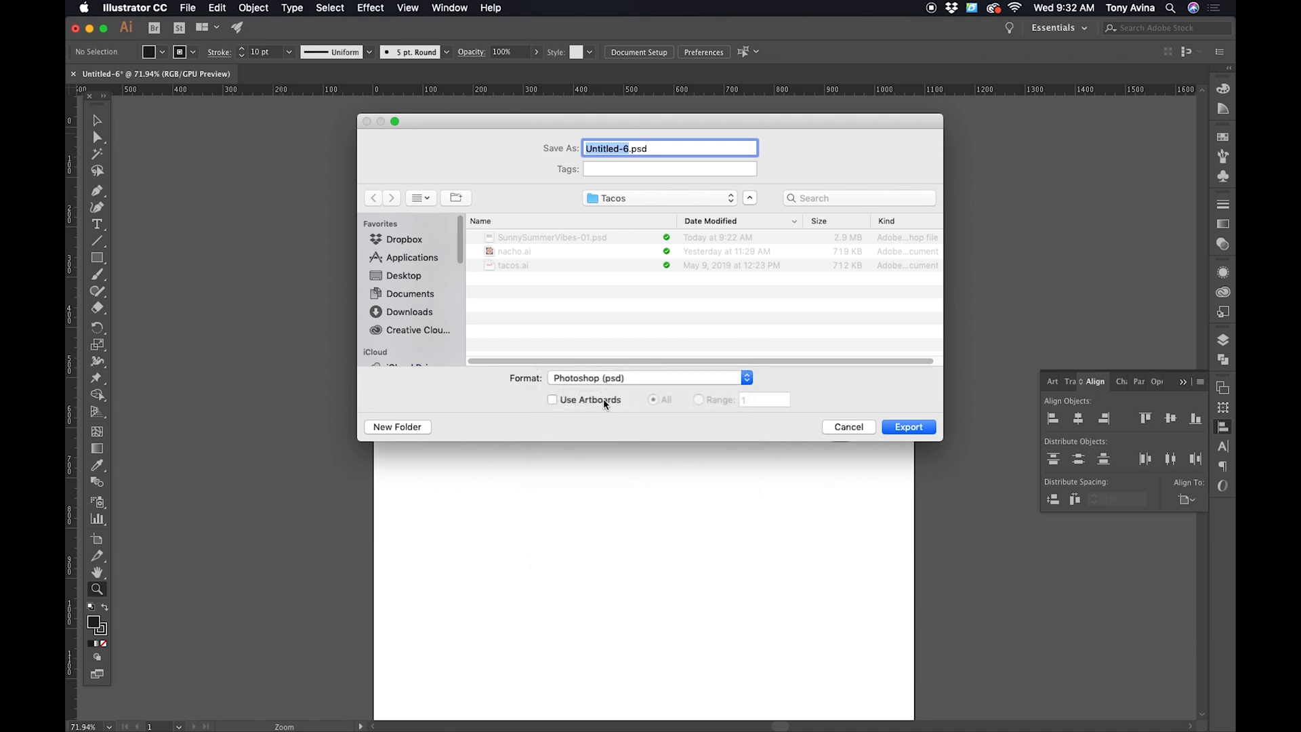
pyautogui.click(552, 399)
pyautogui.moveTo(549, 132); pyautogui.dragTo(465, 386)
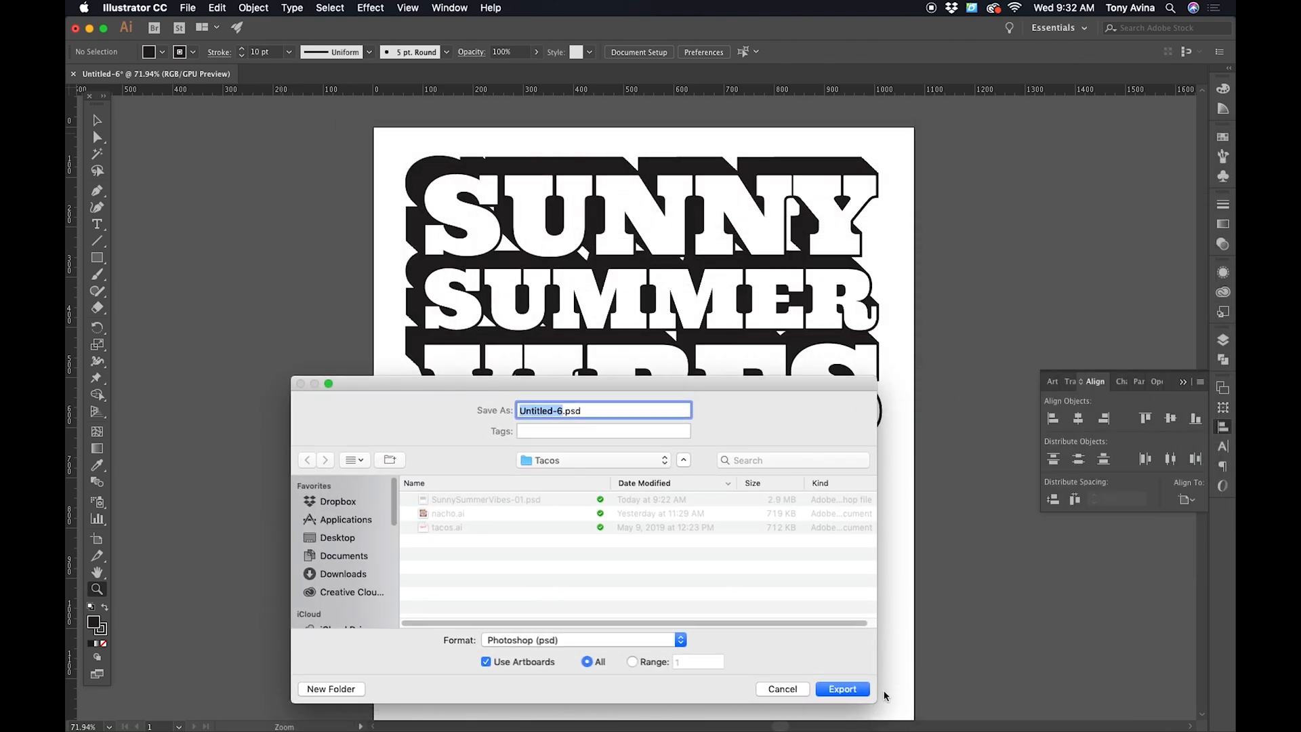
pyautogui.moveTo(494, 394); pyautogui.dragTo(550, 508)
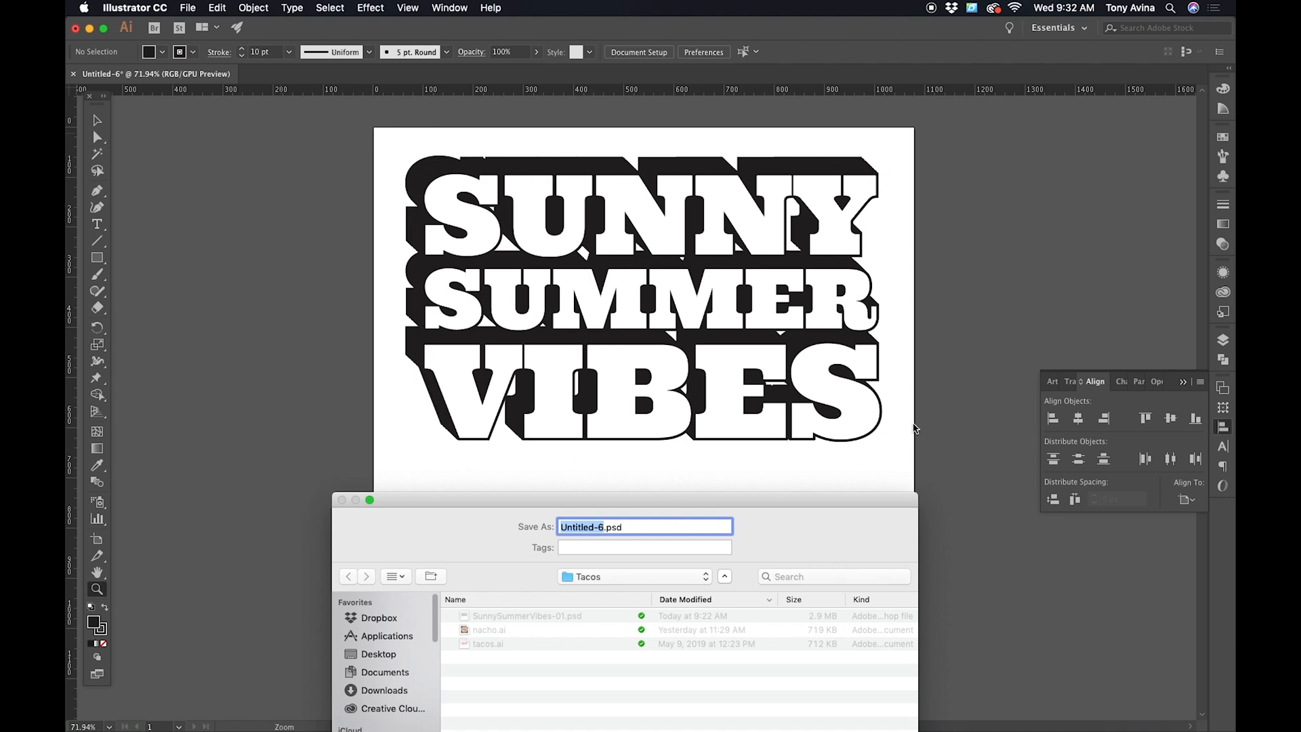
pyautogui.moveTo(649, 502); pyautogui.dragTo(662, 173)
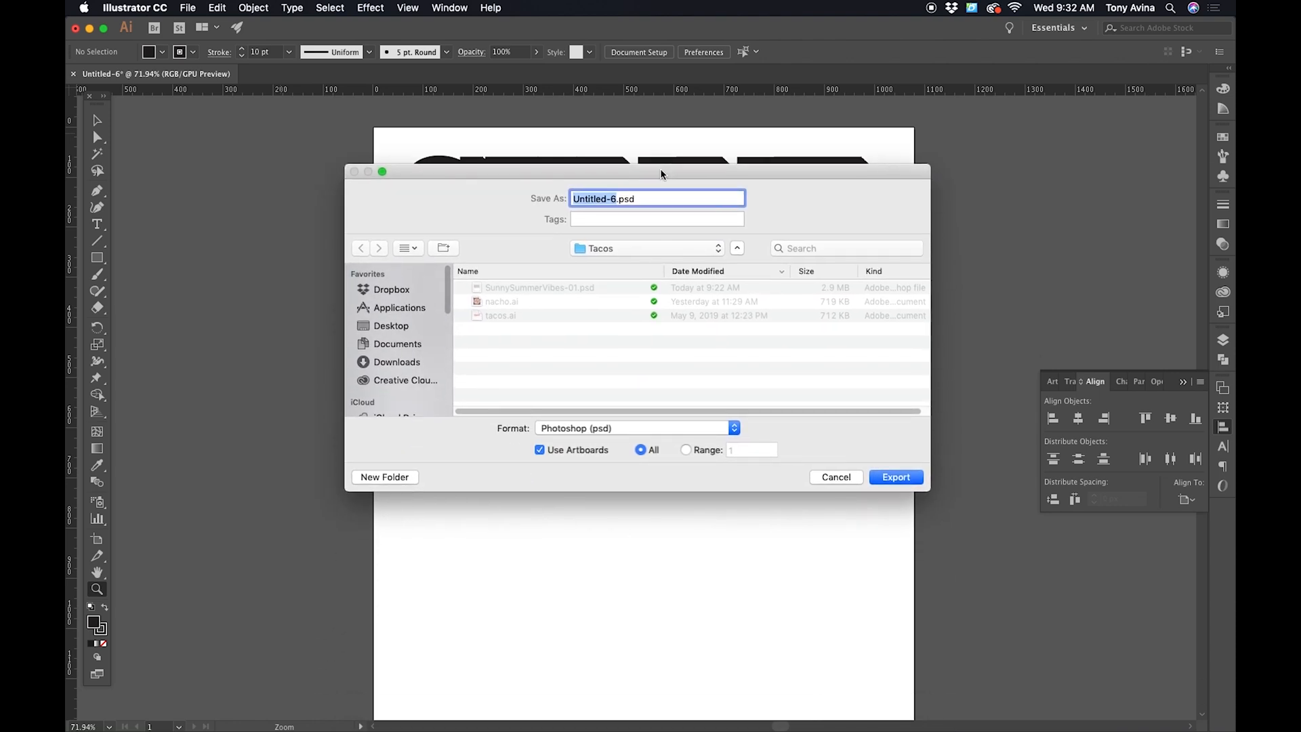
# - Name the file SunnySummerVibes and export it as an RGB flat image at 300 ppi with anti-aliasing set to None
pyautogui.write('SUN')
pyautogui.press('BackSpace')
pyautogui.press('BackSpace')
pyautogui.write('unnySummerVibes')
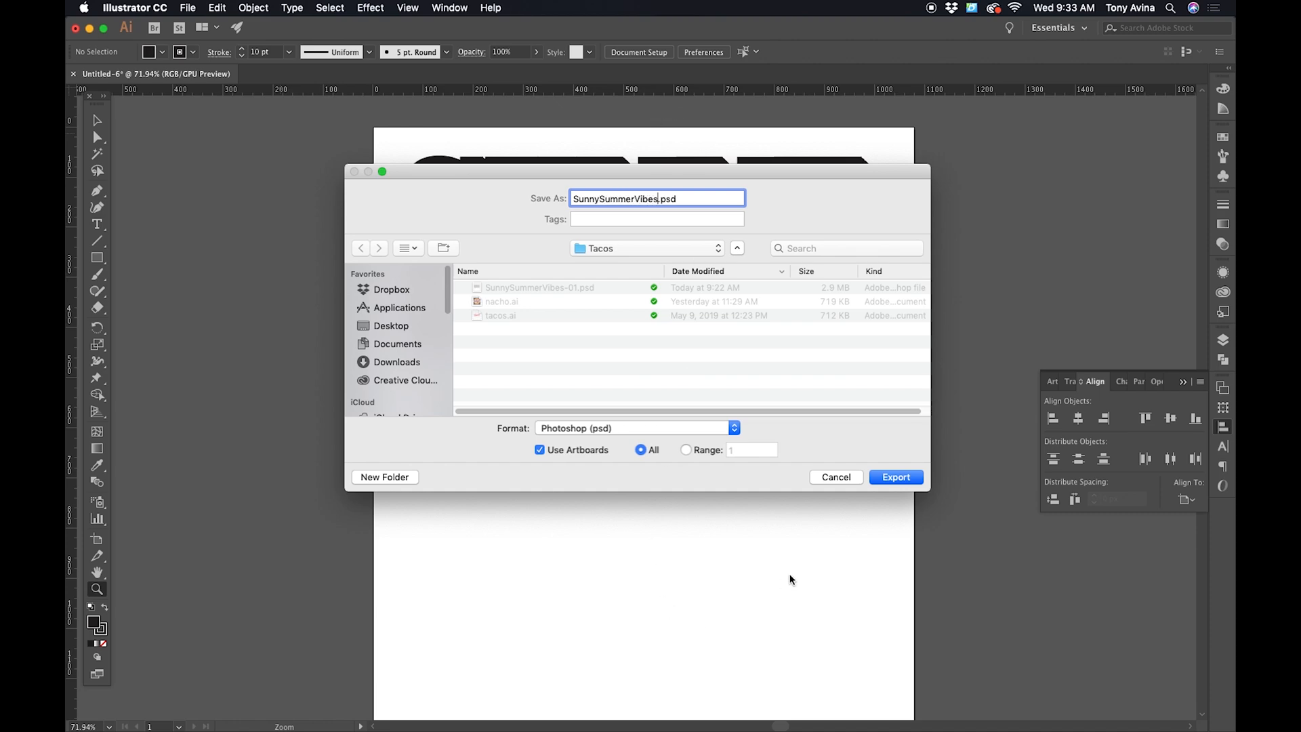
pyautogui.click(887, 479)
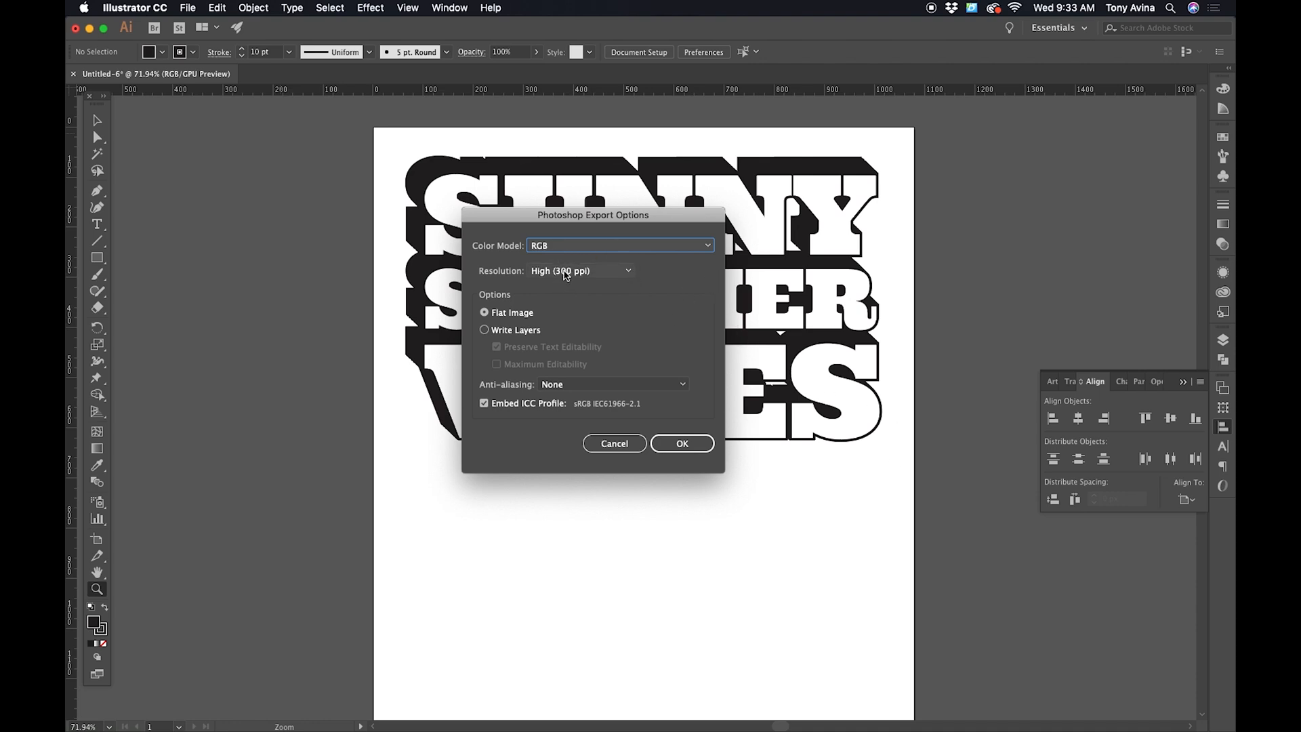
pyautogui.click(680, 443)
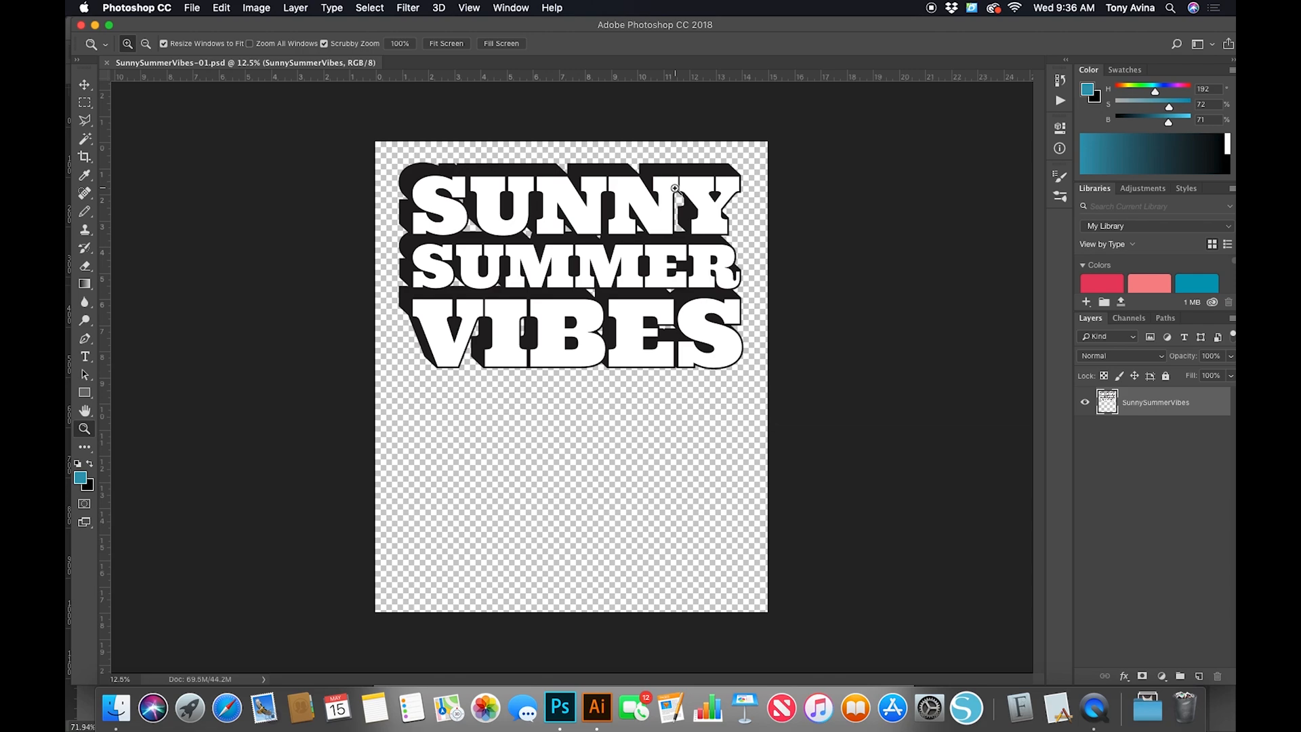
# - In Photoshop, examine the hard pixel edges of the lettering in SunnySummerVibes-01.psd up close and check the whole design
pyautogui.moveTo(630, 190); pyautogui.dragTo(773, 301)
pyautogui.moveTo(639, 230); pyautogui.dragTo(708, 169)
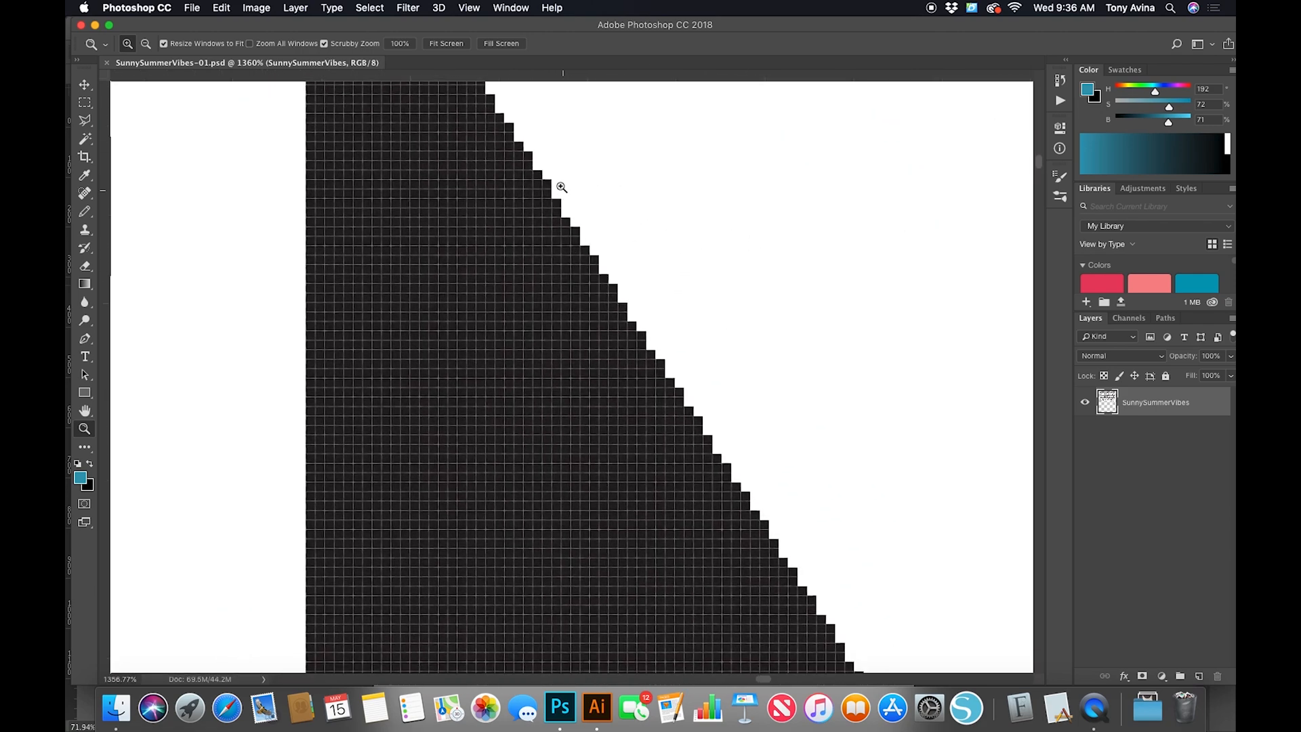
pyautogui.moveTo(662, 363); pyautogui.dragTo(539, 153)
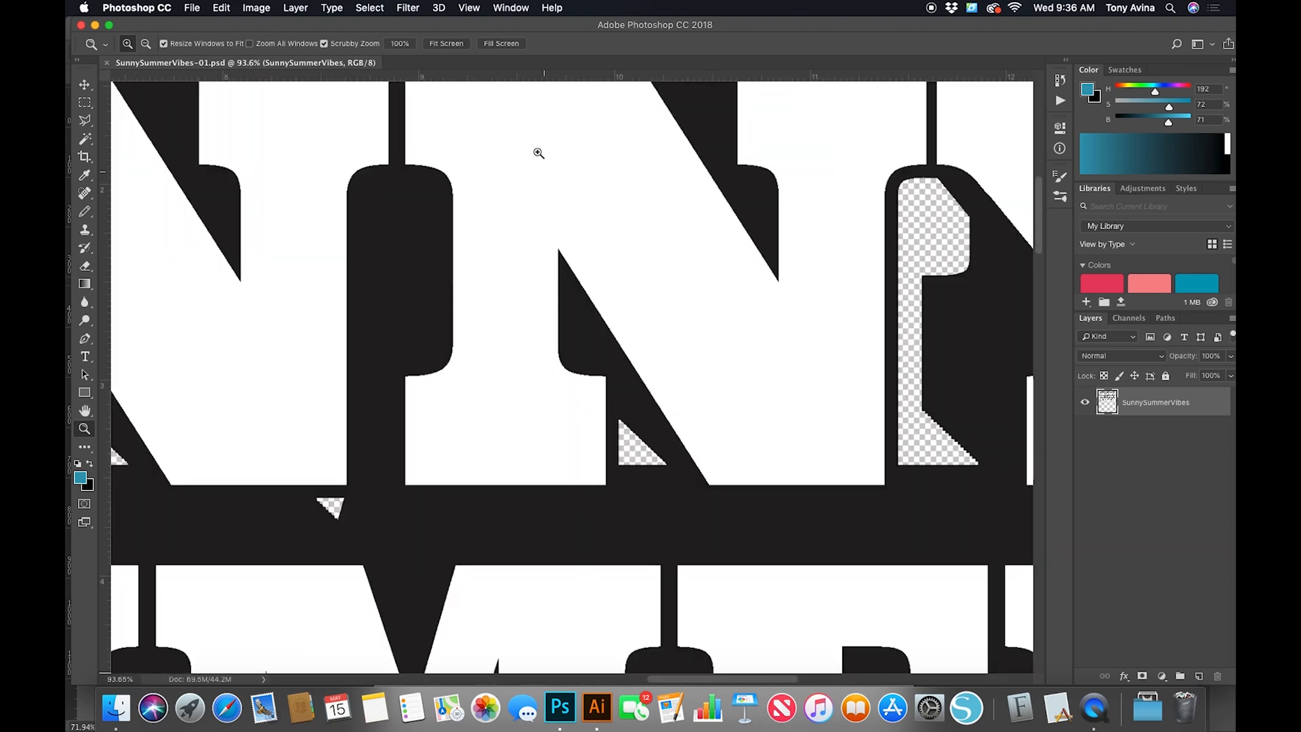
pyautogui.moveTo(547, 215); pyautogui.dragTo(529, 180)
pyautogui.moveTo(583, 261); pyautogui.dragTo(551, 224)
pyautogui.moveTo(570, 297); pyautogui.dragTo(550, 220)
pyautogui.moveTo(347, 581); pyautogui.dragTo(580, 316)
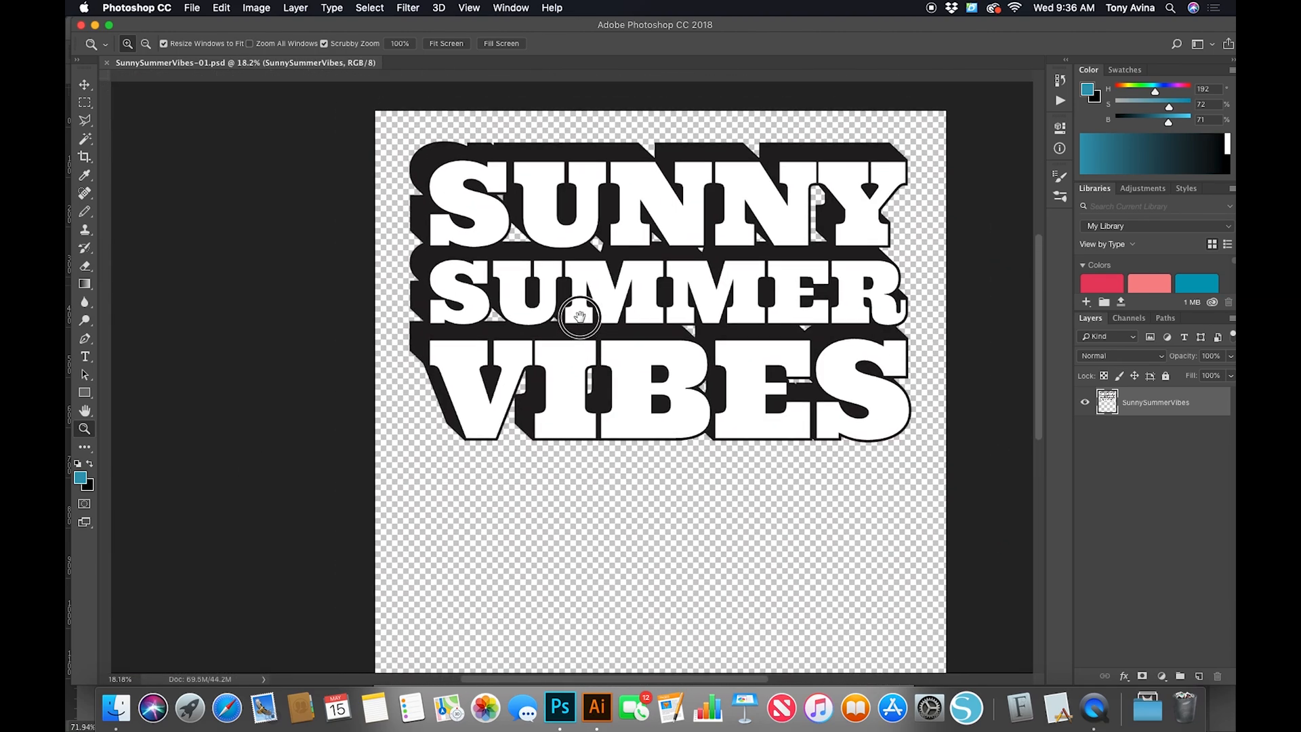
pyautogui.press('super+r')
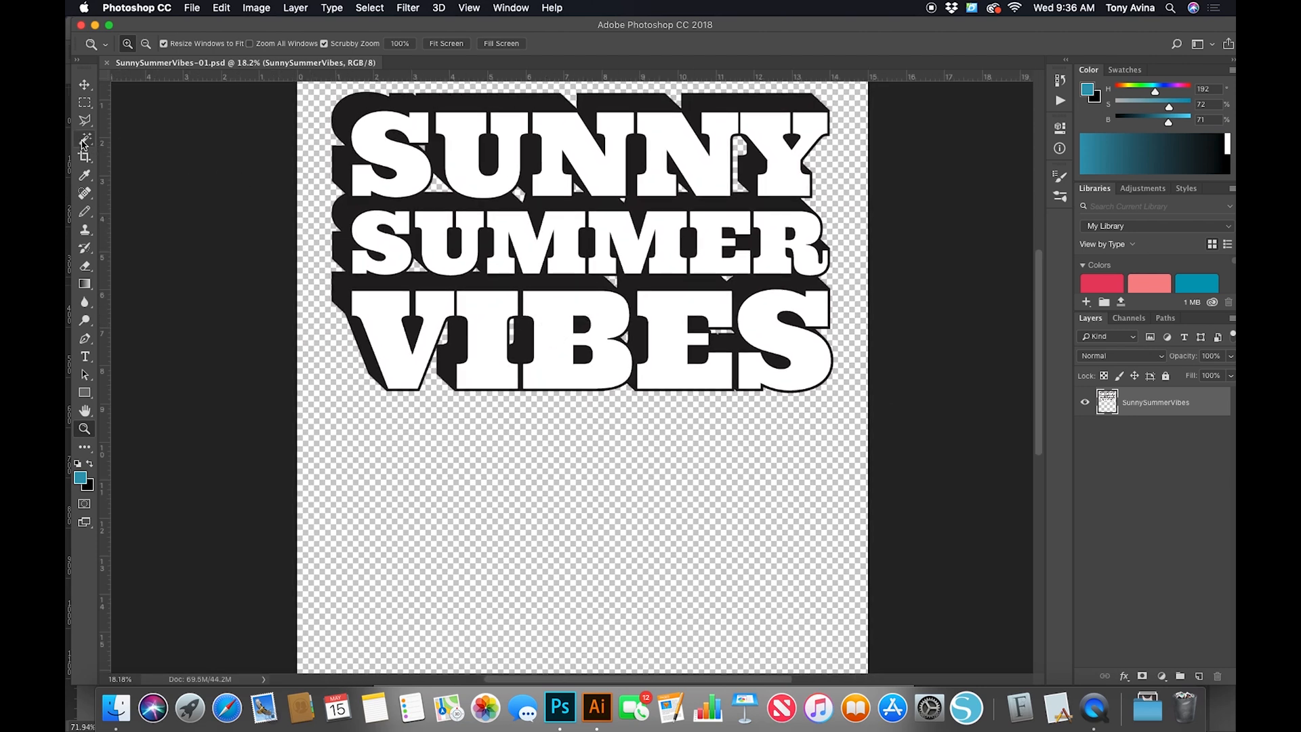
# - Try the Magic Wand with tolerance 0 and Contiguous off on the white letters and on the black extrusion, clearing each selection
pyautogui.click(82, 140)
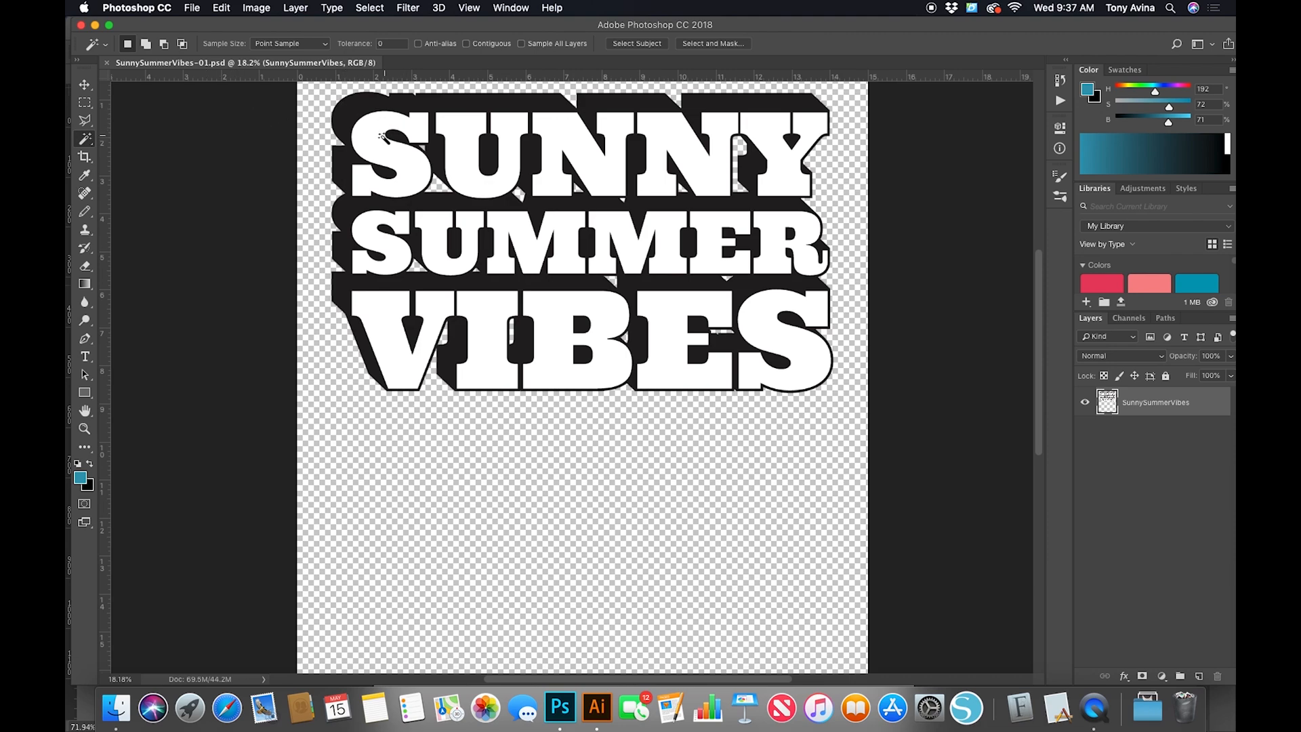
pyautogui.click(373, 136)
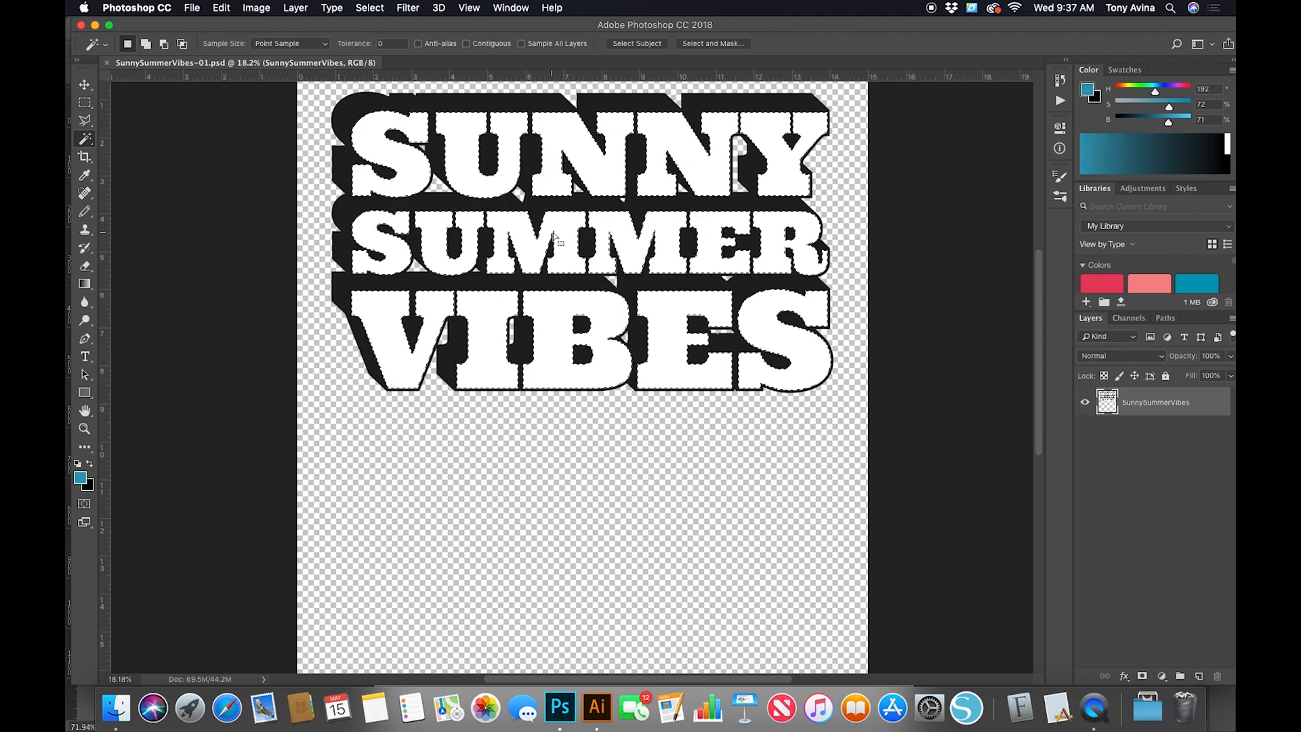
pyautogui.press('super+d')
pyautogui.click(371, 109)
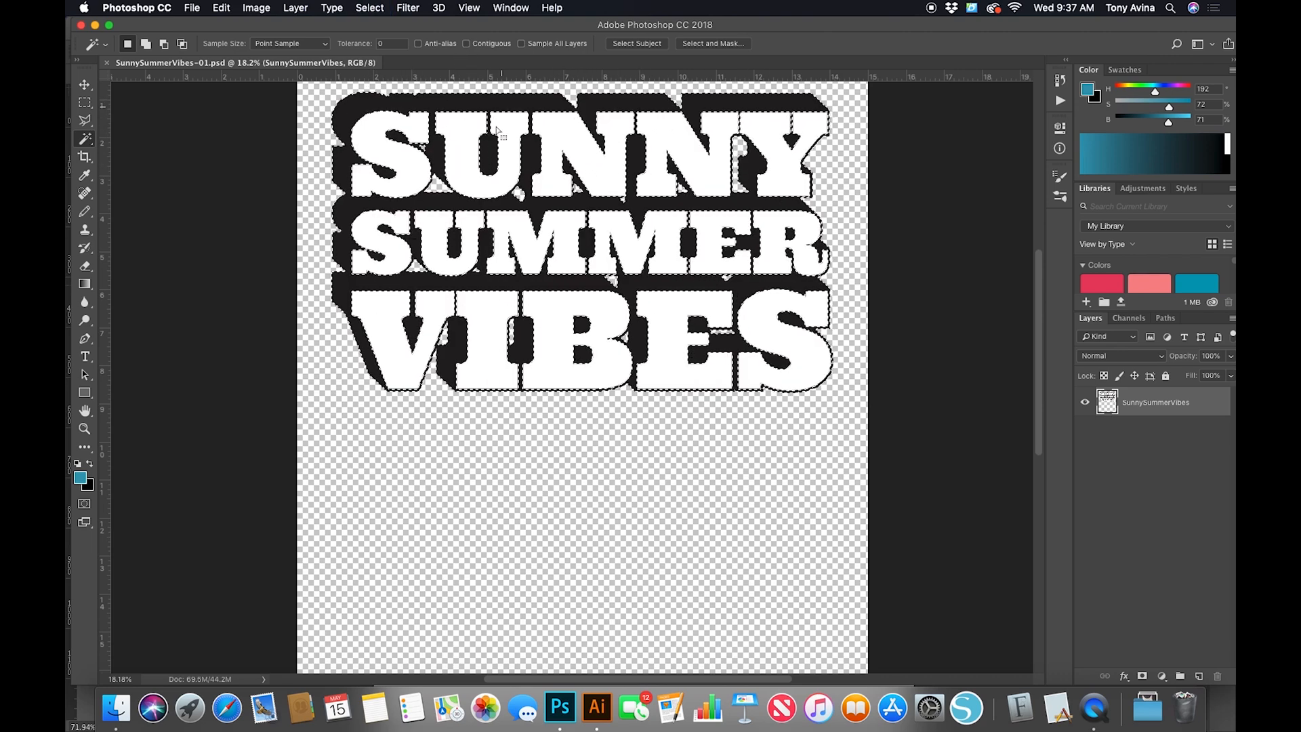
pyautogui.press('super+d')
# - Try selecting only the white S of SUNNY with the Magic Wand and Contiguous on, and clear the selection
pyautogui.click(466, 44)
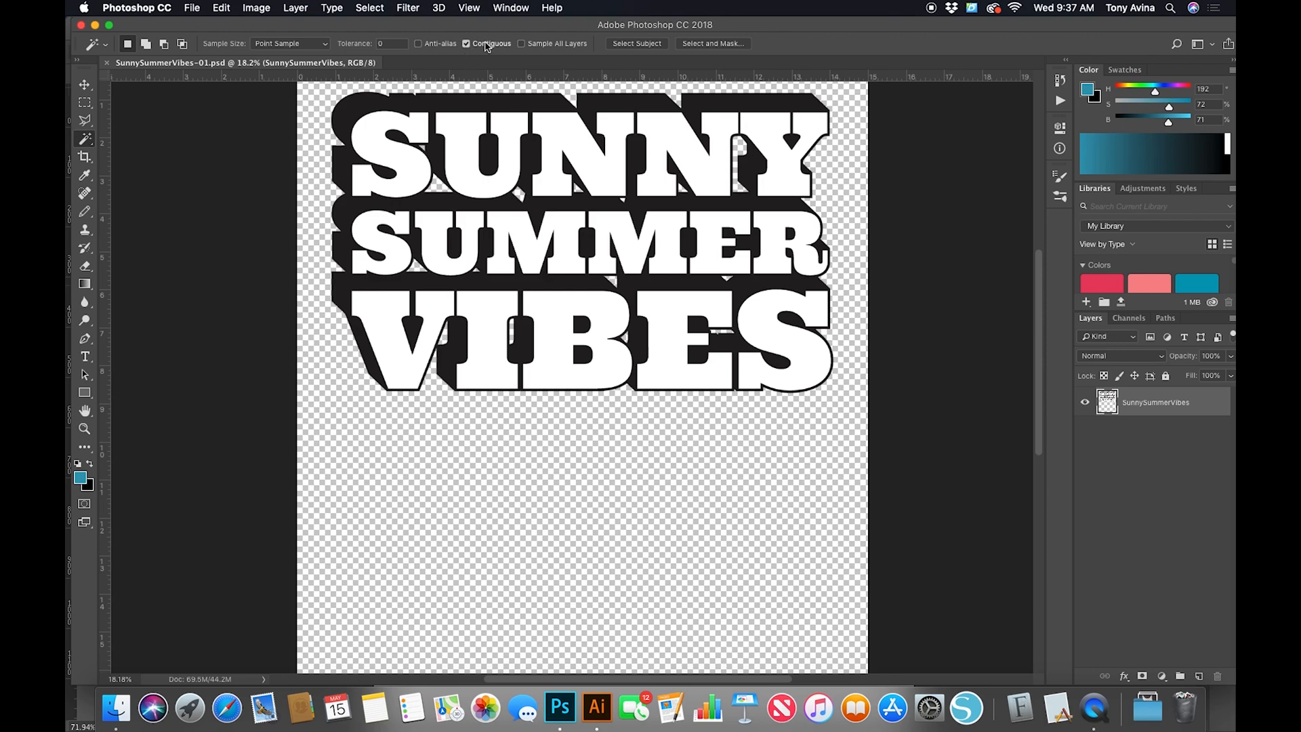
pyautogui.click(367, 137)
pyautogui.press('z')
pyautogui.moveTo(405, 161); pyautogui.dragTo(468, 173)
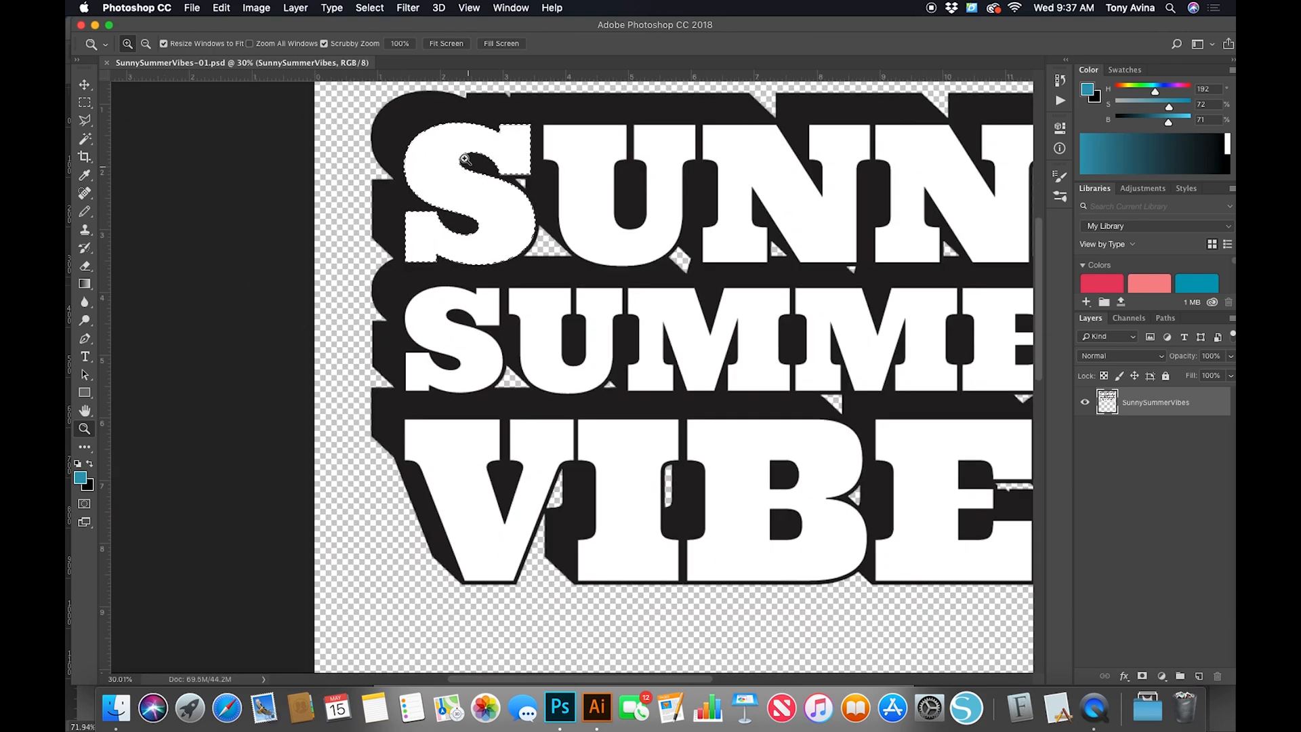
pyautogui.press('super+d')
pyautogui.moveTo(666, 211); pyautogui.dragTo(541, 189)
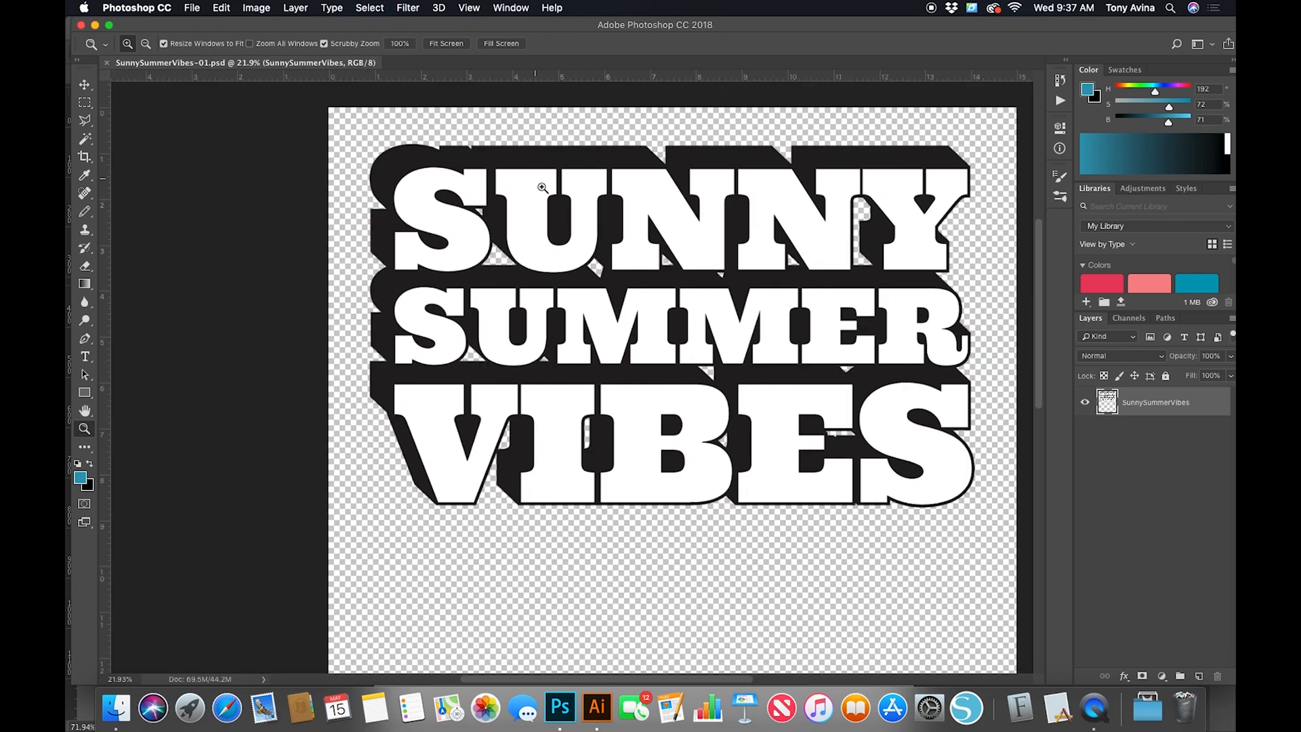
pyautogui.moveTo(606, 219); pyautogui.dragTo(563, 200)
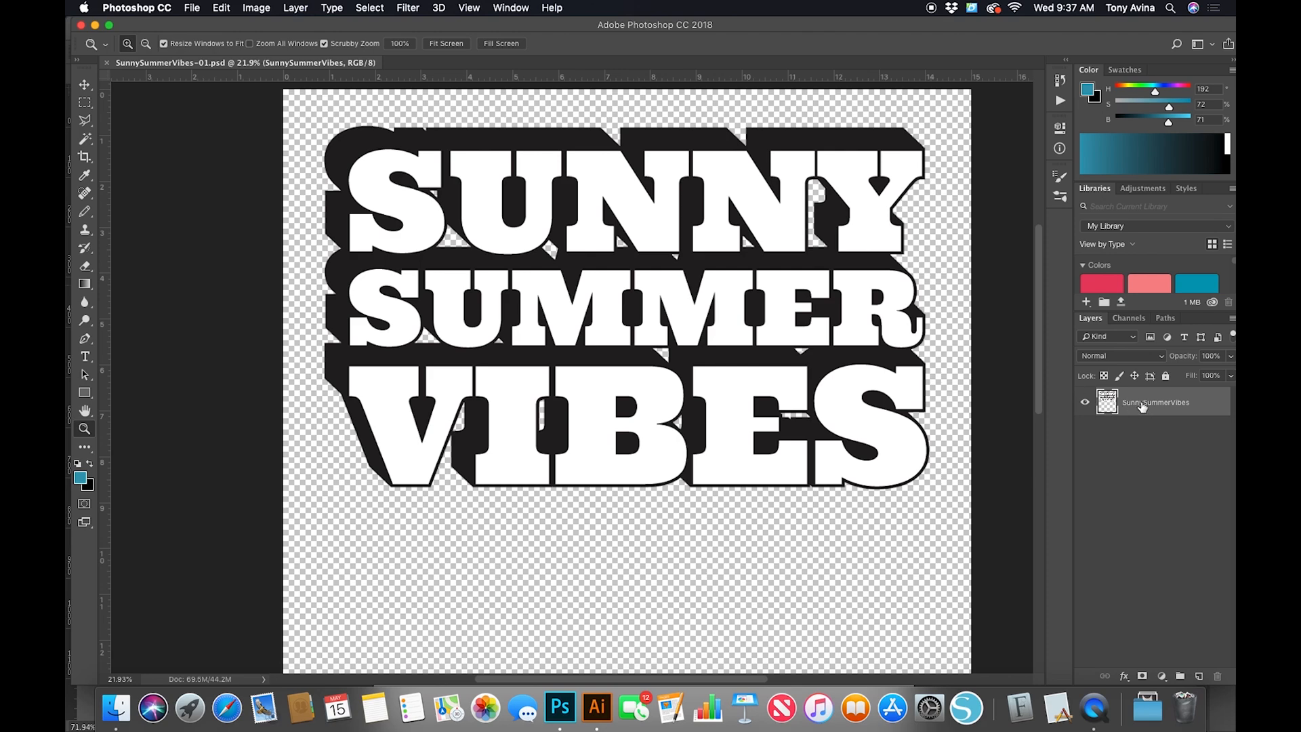
# - Select all white letter fills with the Magic Wand and Contiguous off, and delete them from the SunnySummerVibes layer
pyautogui.click(84, 140)
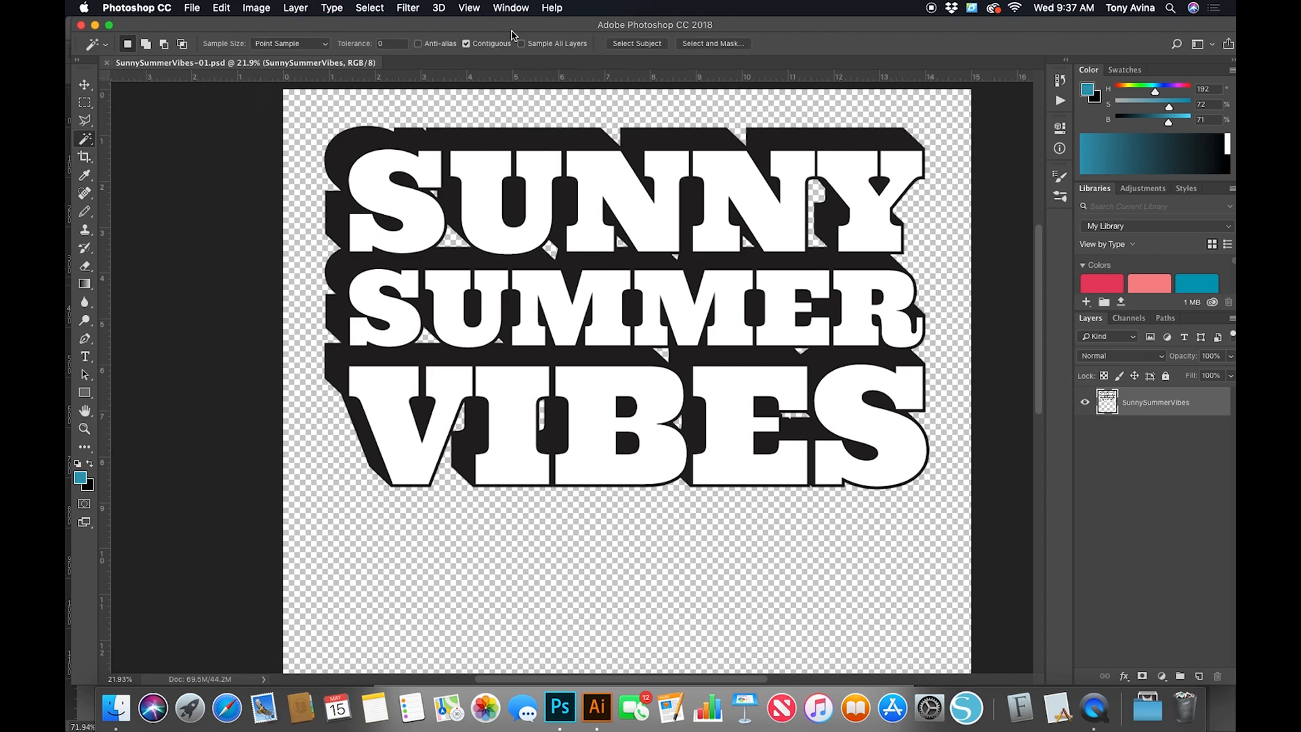
pyautogui.click(467, 44)
pyautogui.click(369, 183)
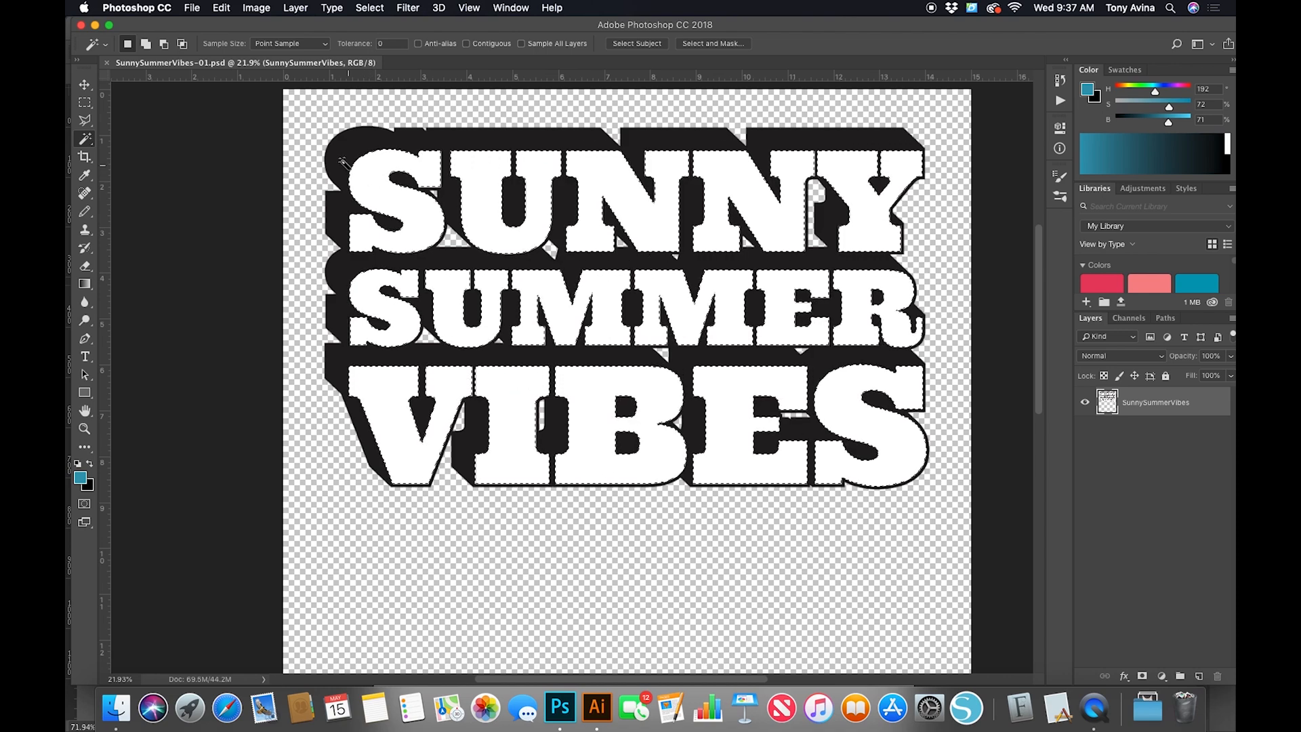
pyautogui.click(301, 8)
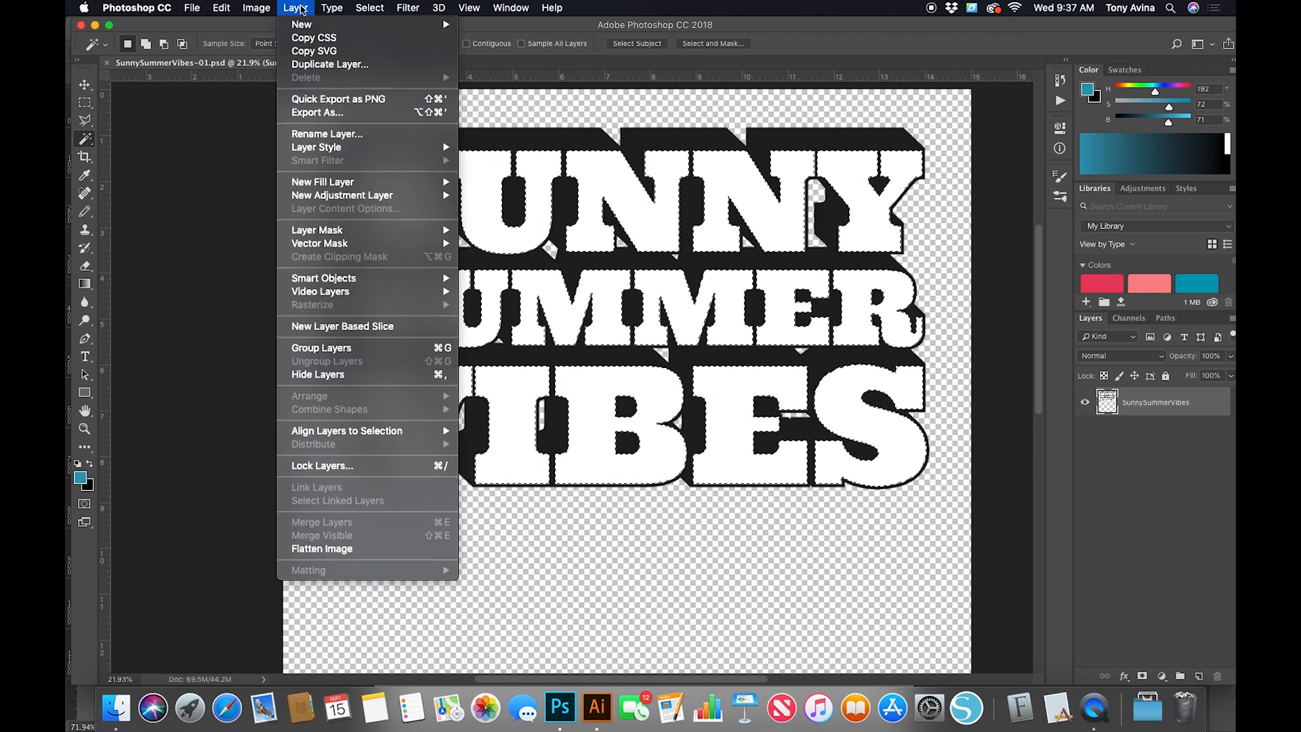
pyautogui.click(1159, 588)
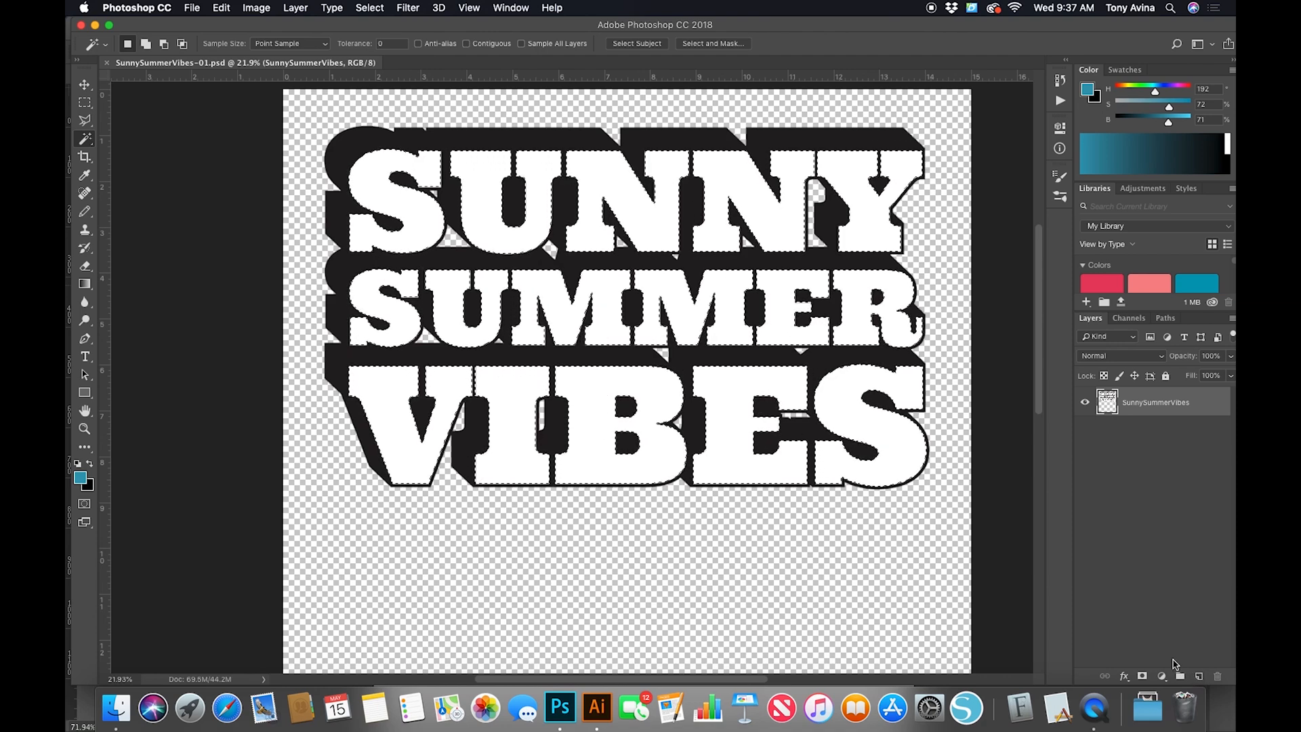
pyautogui.press('Delete')
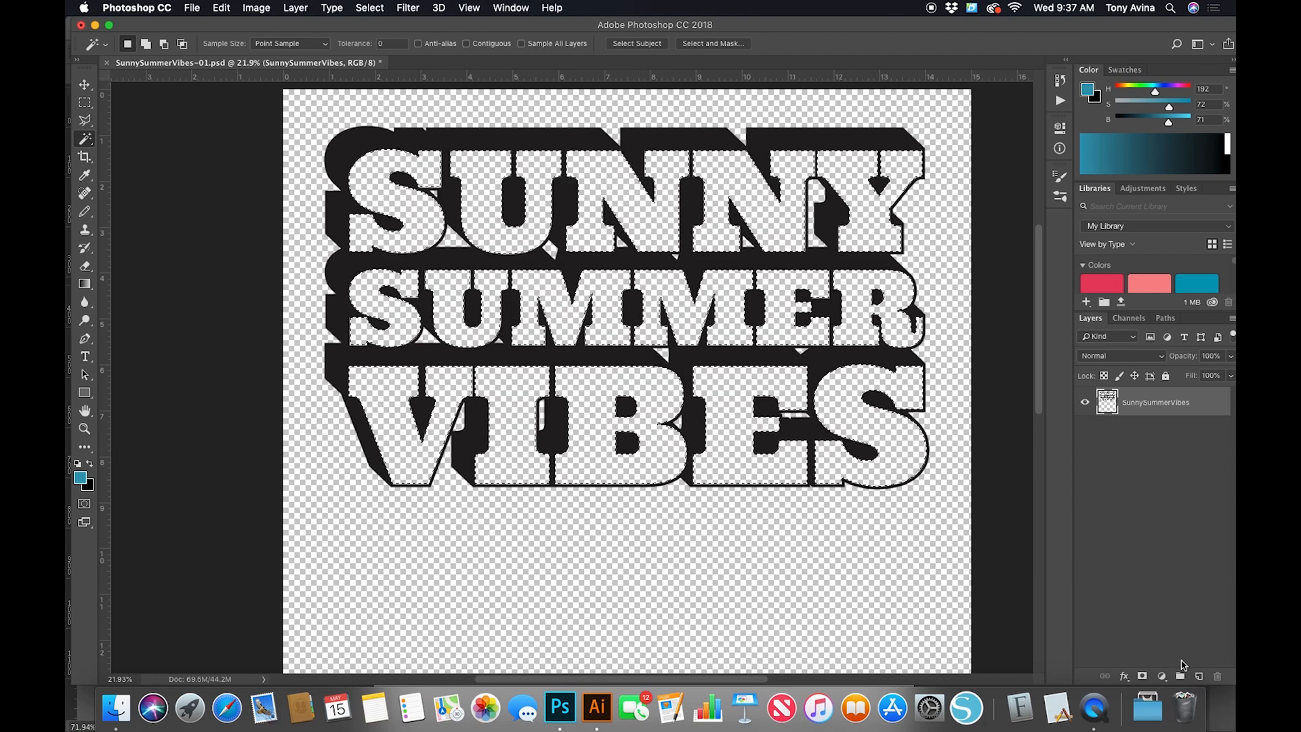
# - Add a new layer below the SunnySummerVibes layer and name it Text
pyautogui.click(1198, 675)
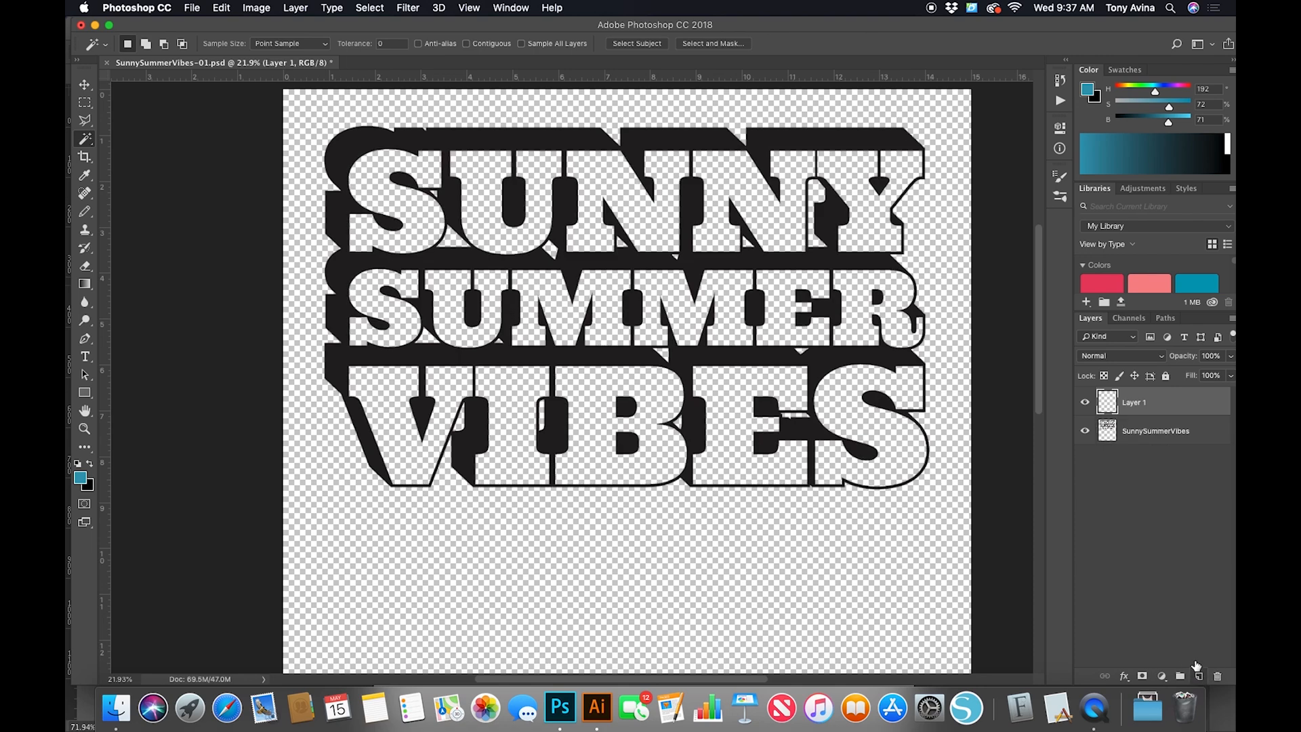
pyautogui.moveTo(1129, 408); pyautogui.dragTo(1127, 452)
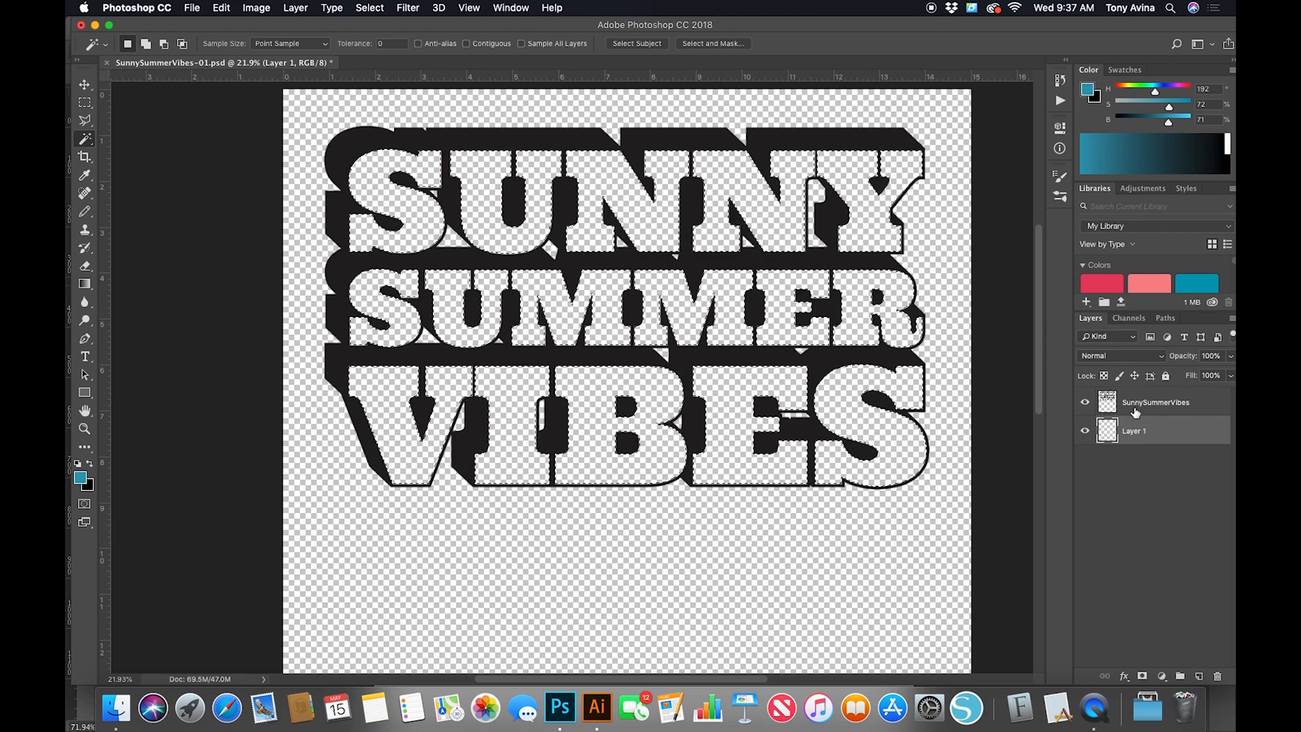
pyautogui.doubleClick(1132, 429)
pyautogui.write('Text')
pyautogui.press('Return')
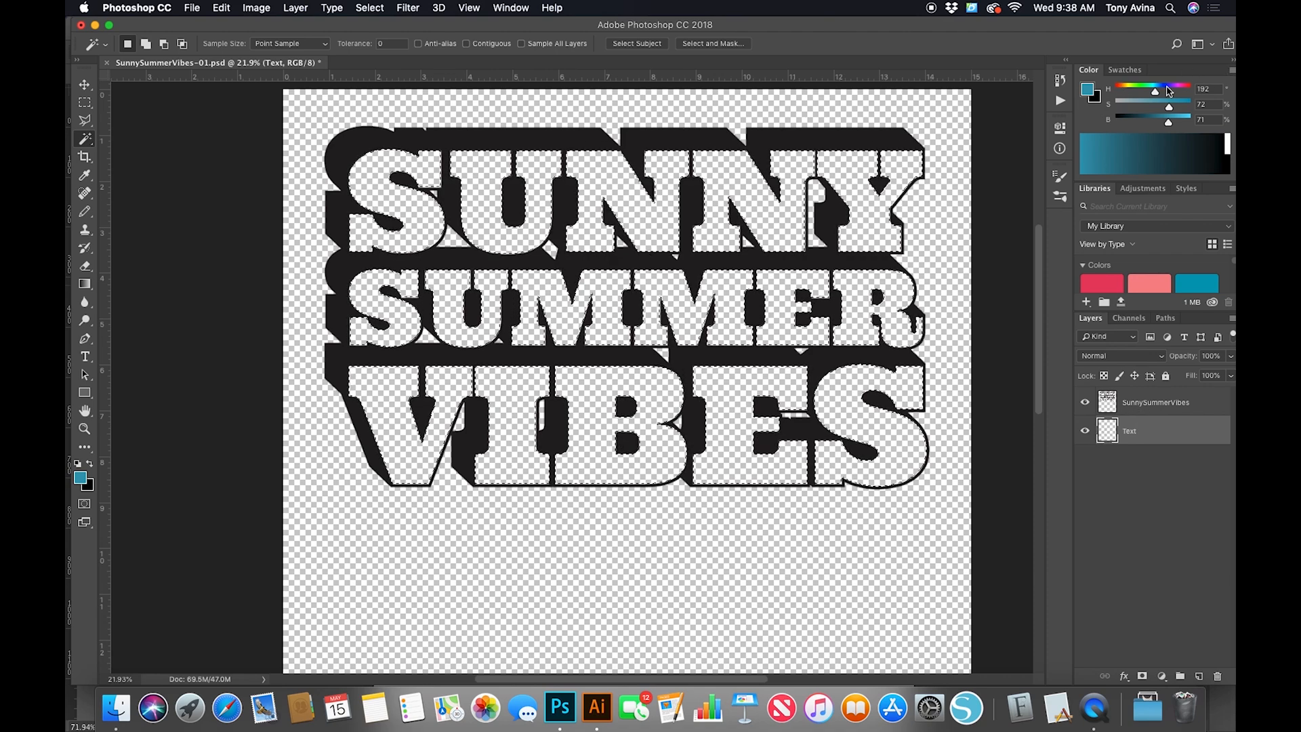
# - Shift the foreground color to a purple with a hue of about 267 and switch the color sliders to CMYK
pyautogui.click(1232, 71)
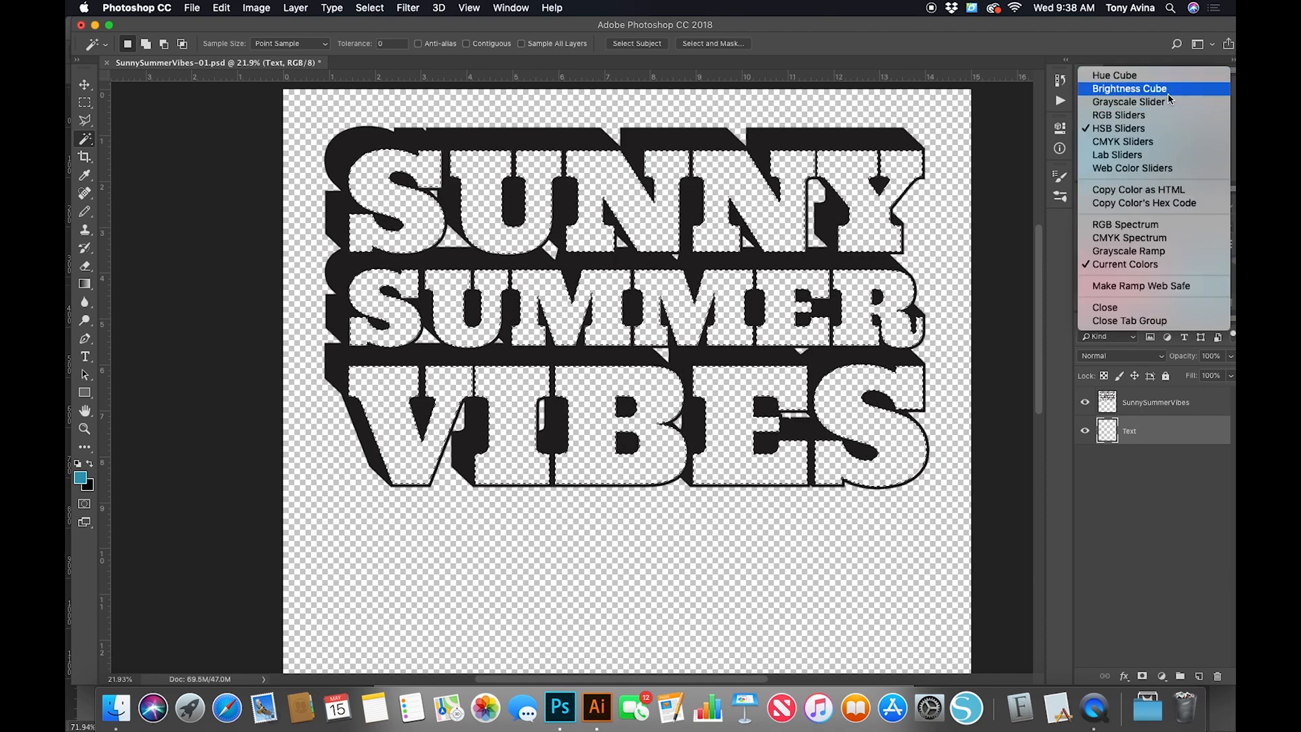
pyautogui.click(1232, 71)
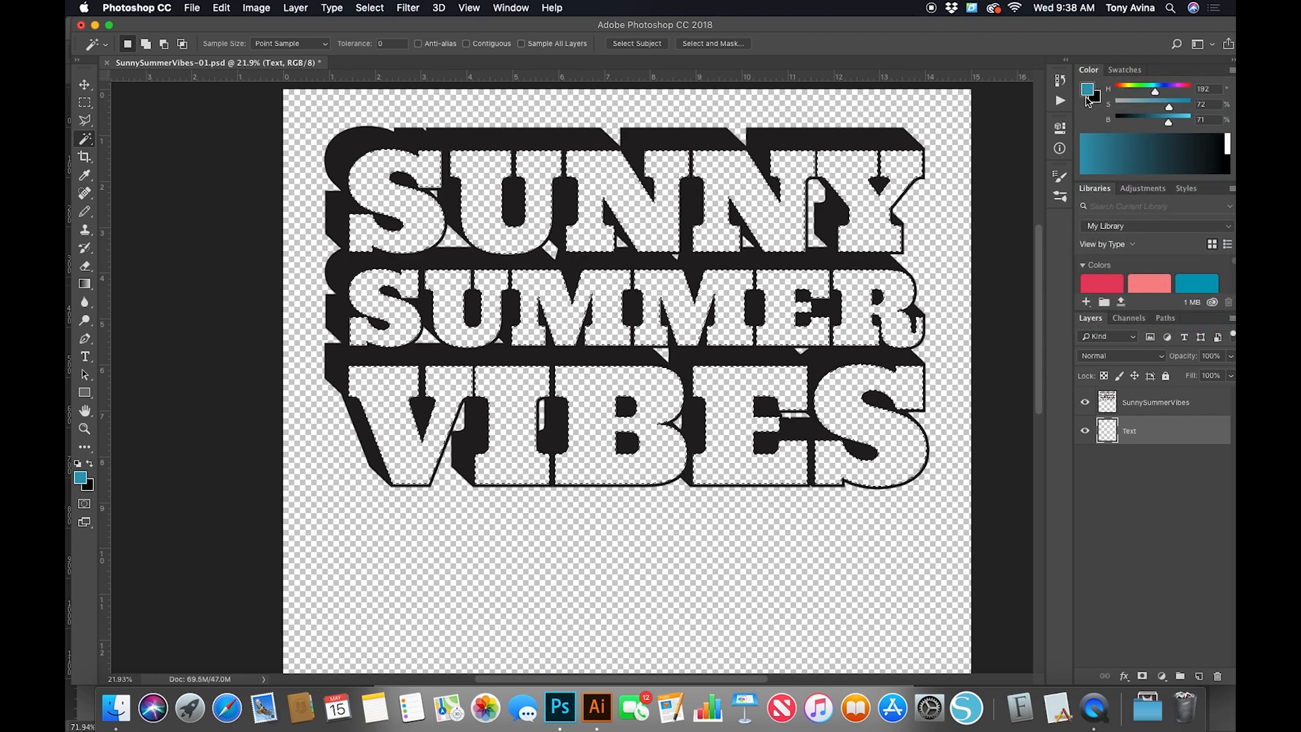
pyautogui.moveTo(1154, 95); pyautogui.dragTo(1173, 93)
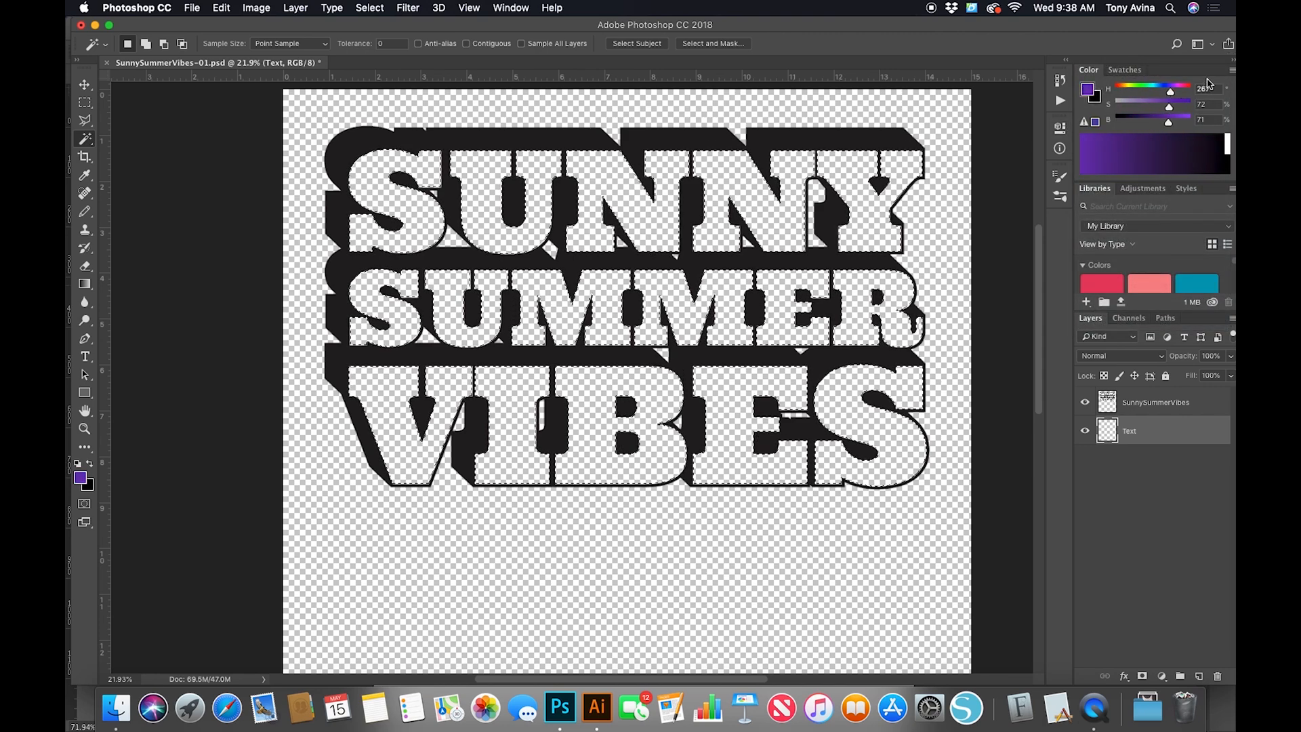
pyautogui.click(1232, 70)
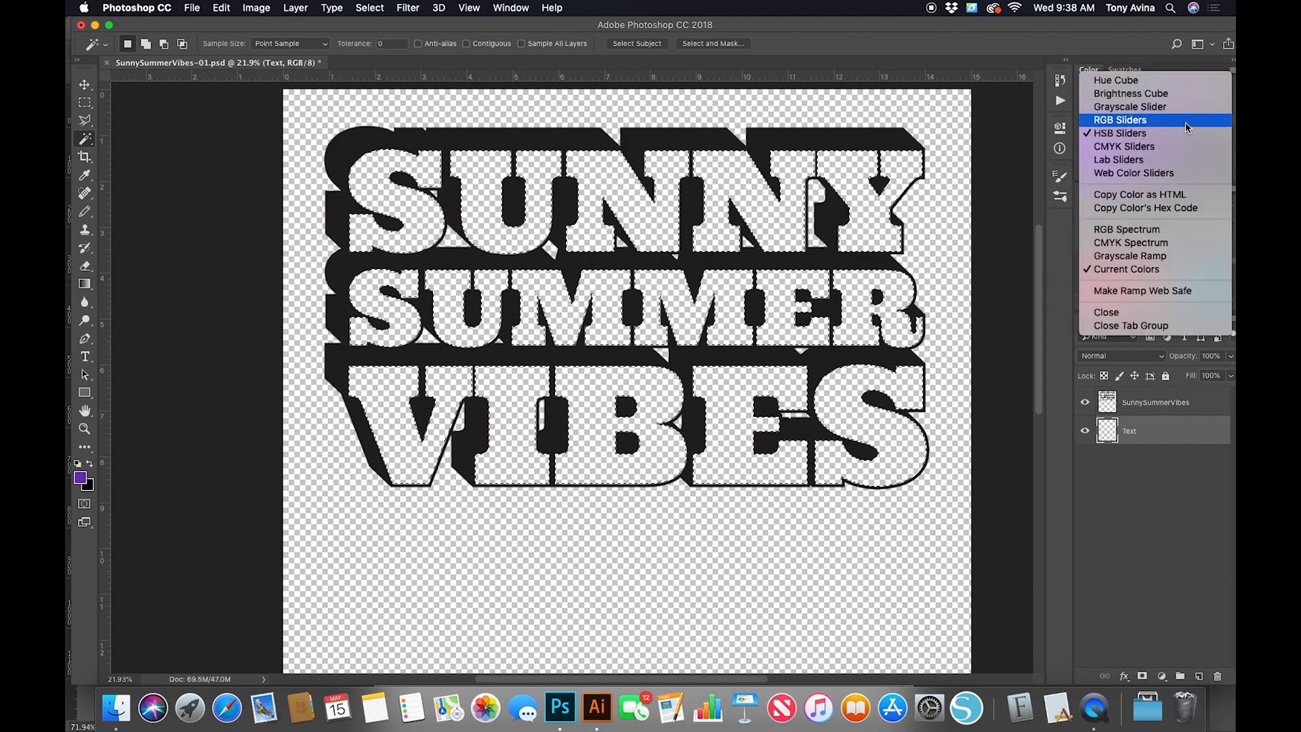
pyautogui.click(1124, 146)
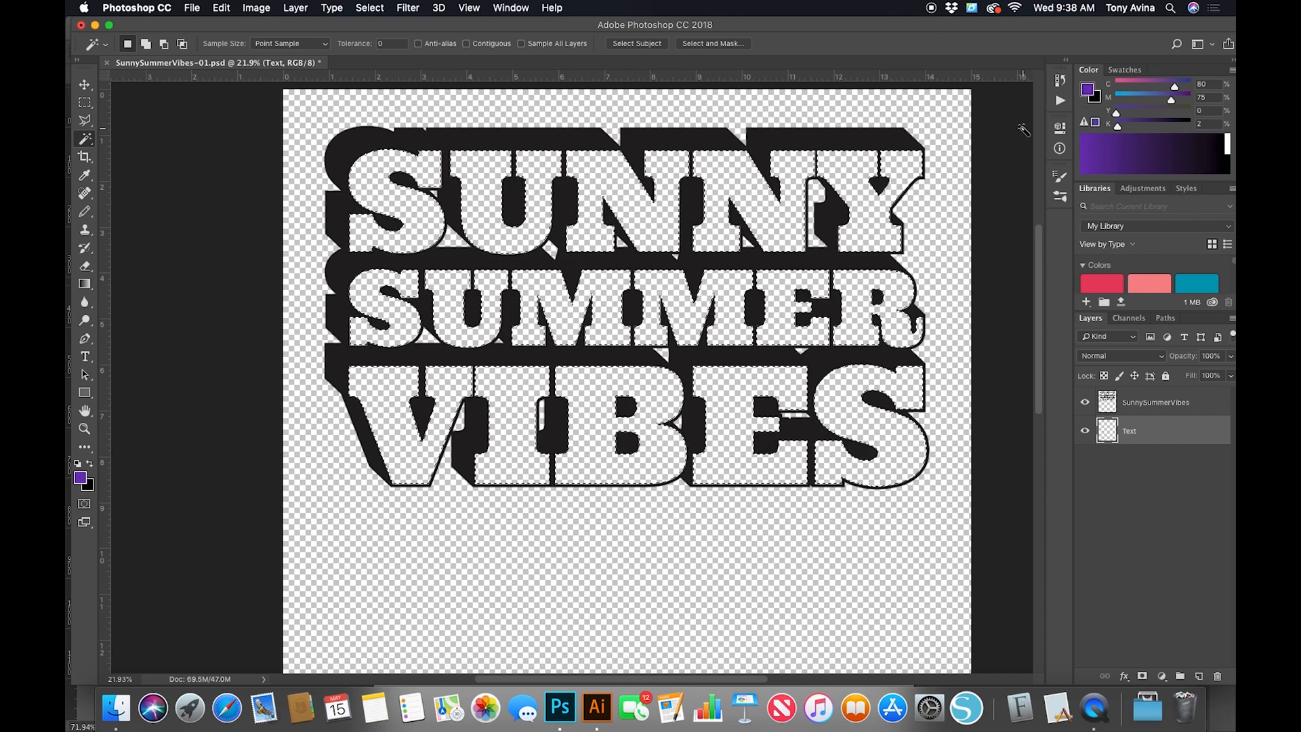
# - Fill the selected letter shapes on the Text layer with the black background color
pyautogui.press('super+BackSpace')
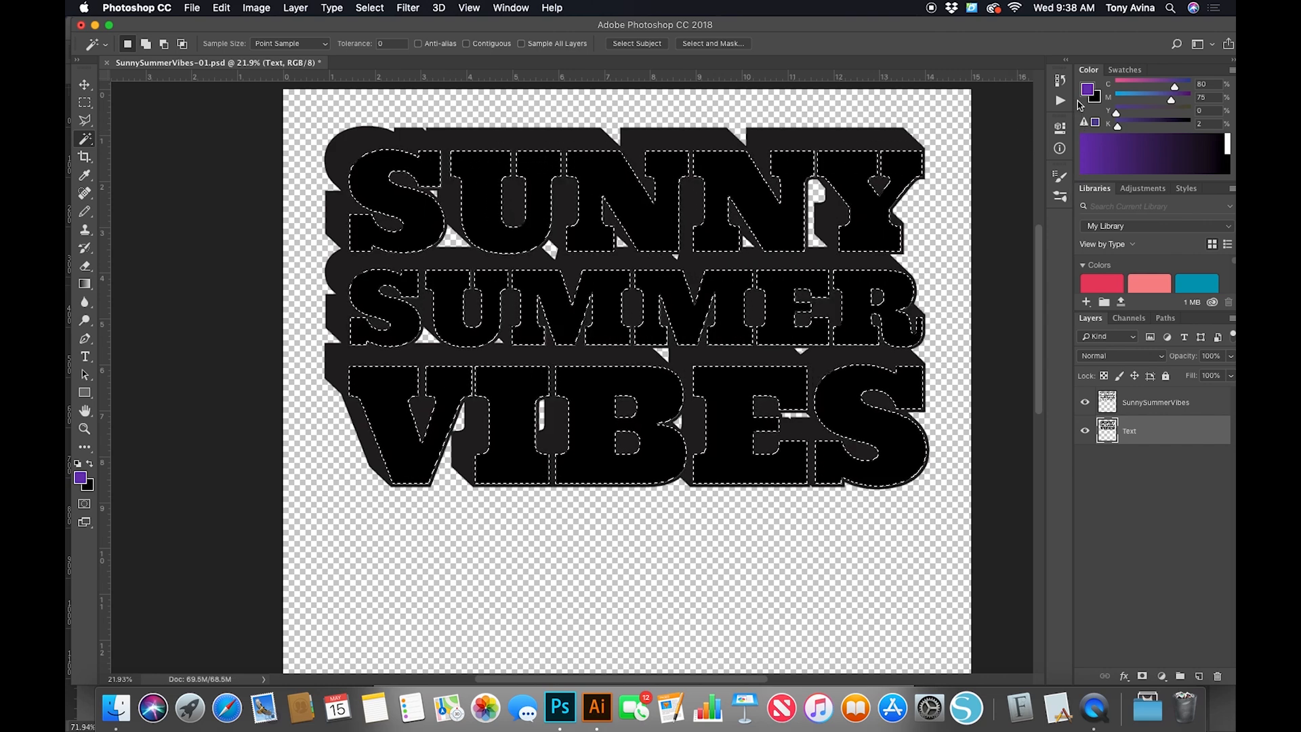
# - Fill the selected letters on the Text layer with the purple foreground color, then refill them with its closest in-gamut purple
pyautogui.click(1087, 88)
pyautogui.press('Return')
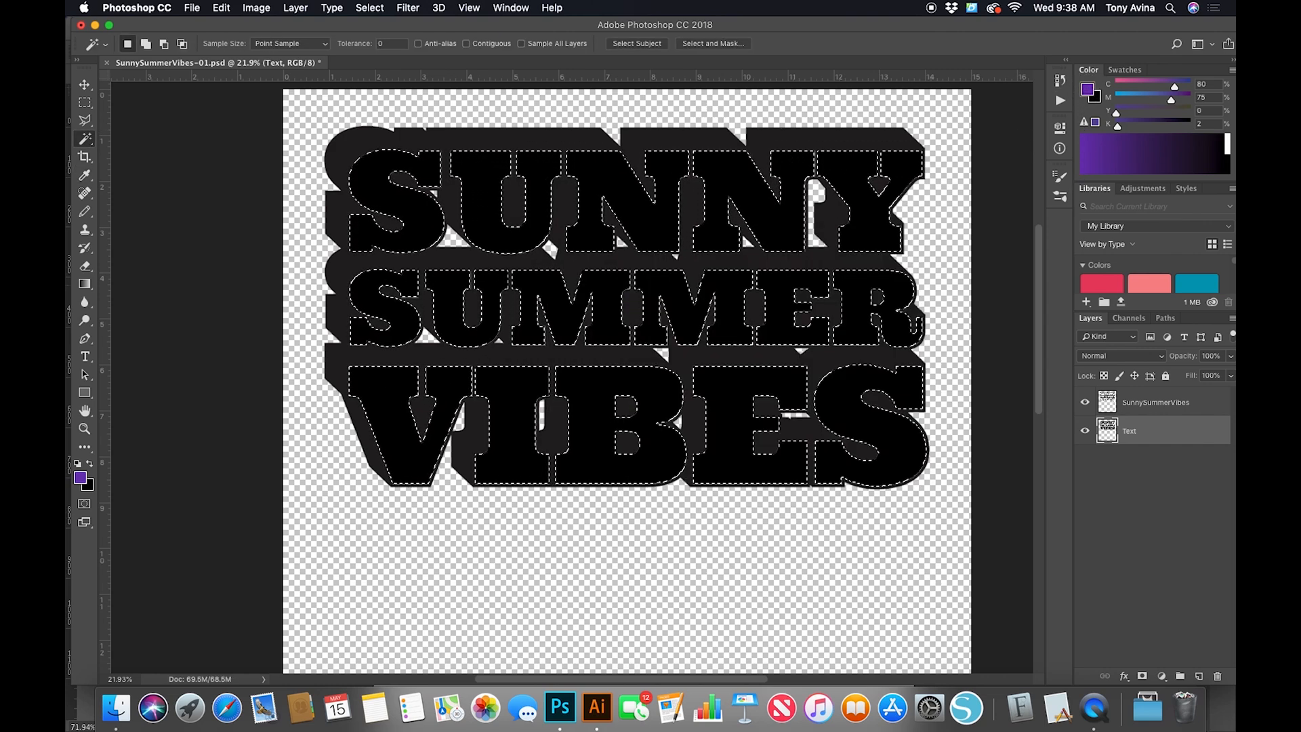
pyautogui.hotkey('alt', 'BackSpace')
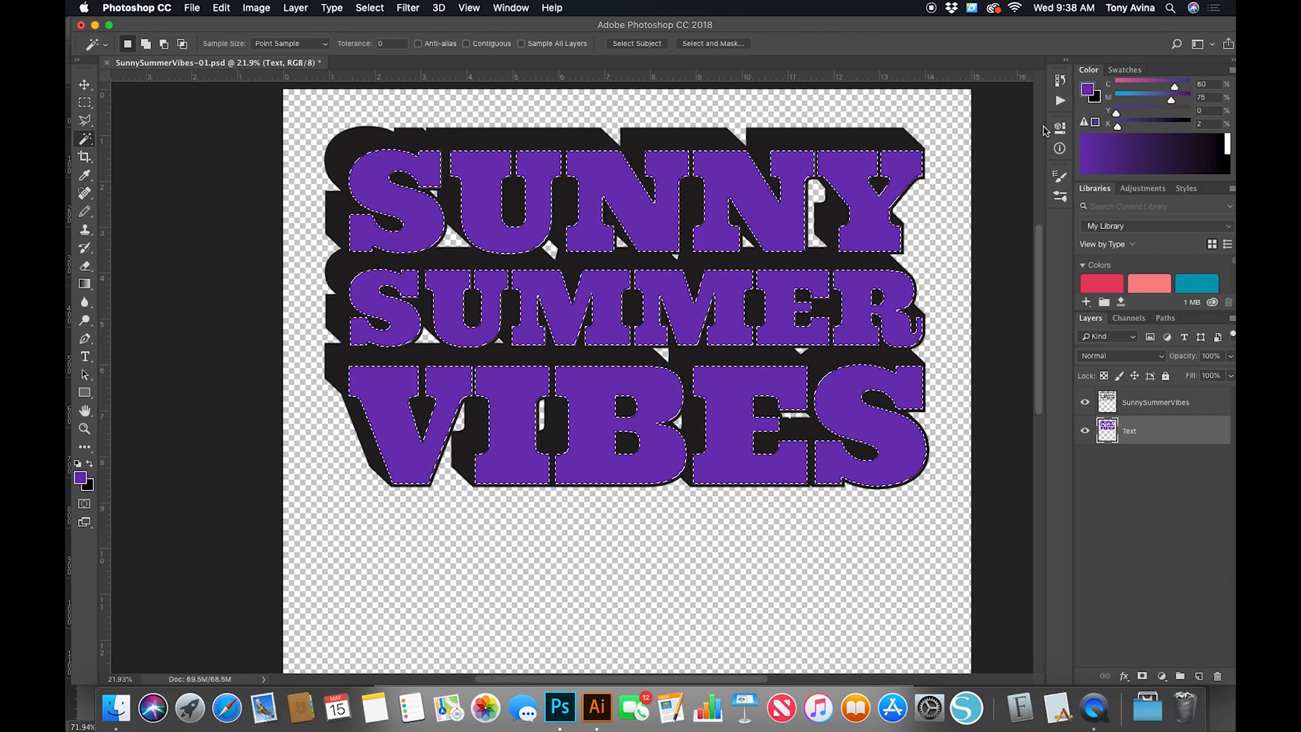
pyautogui.click(1094, 122)
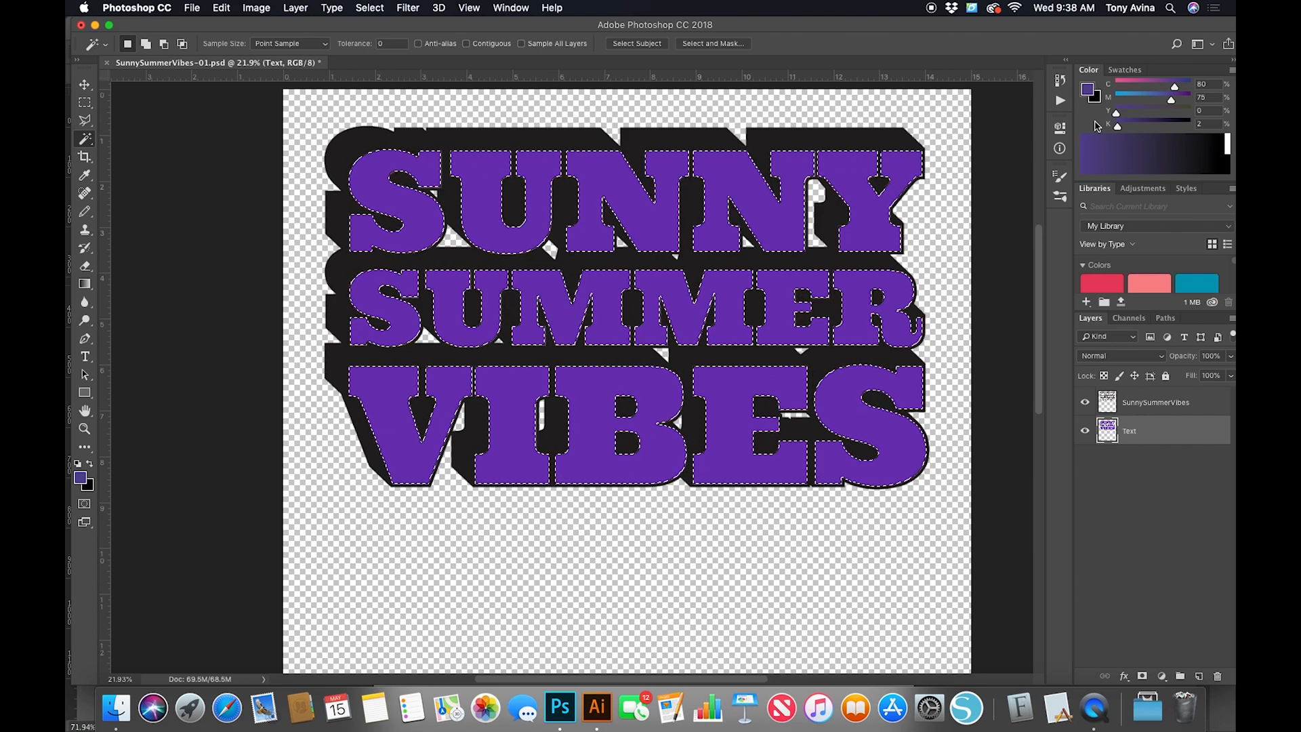
pyautogui.hotkey('alt', 'BackSpace')
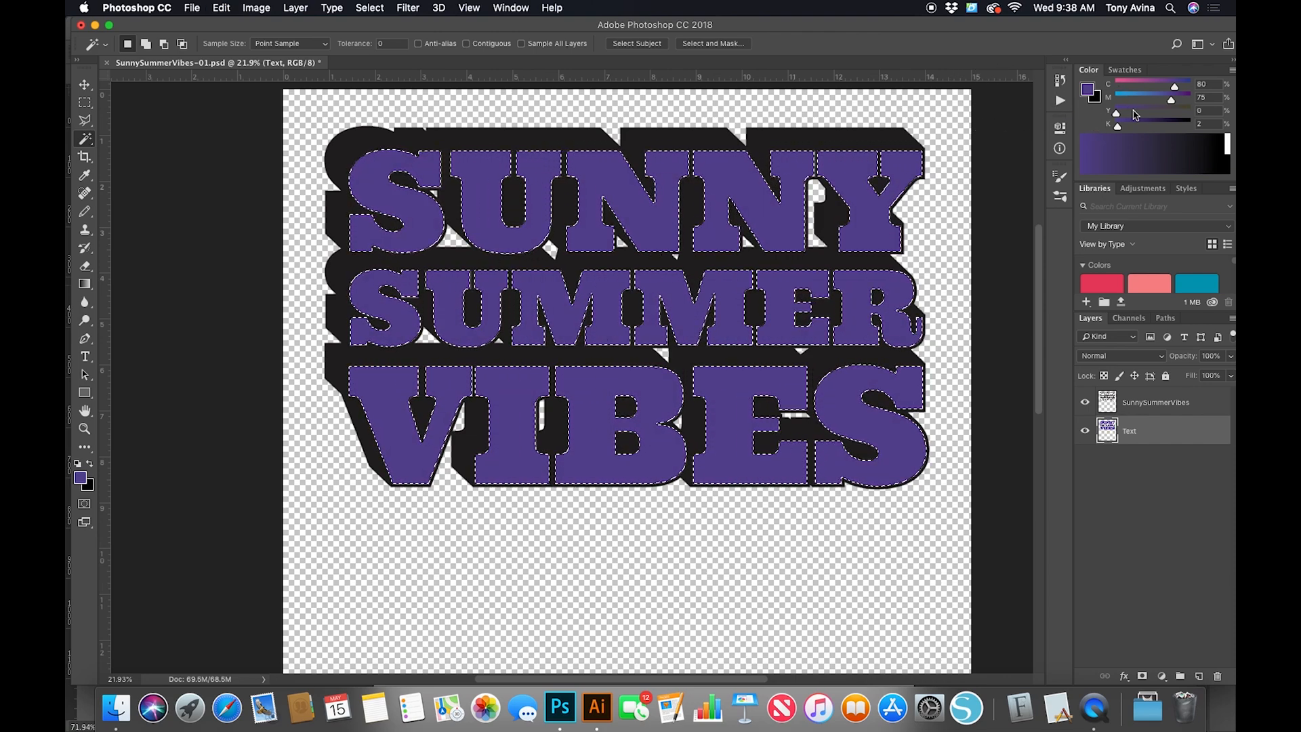
# - Set the foreground color to C 82, M 90, Y 12, K 0 and fill the selected letters with it
pyautogui.moveTo(1174, 87); pyautogui.dragTo(1125, 114)
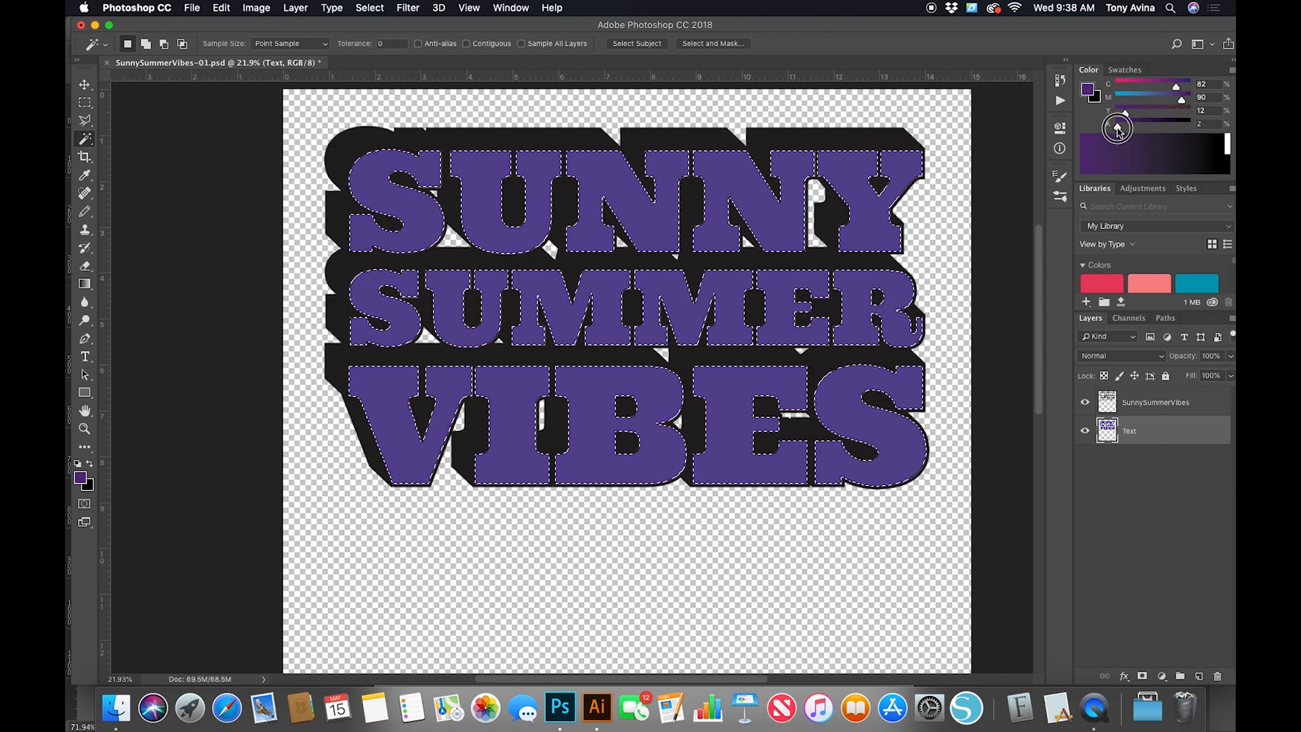
pyautogui.moveTo(1118, 126); pyautogui.dragTo(1102, 127)
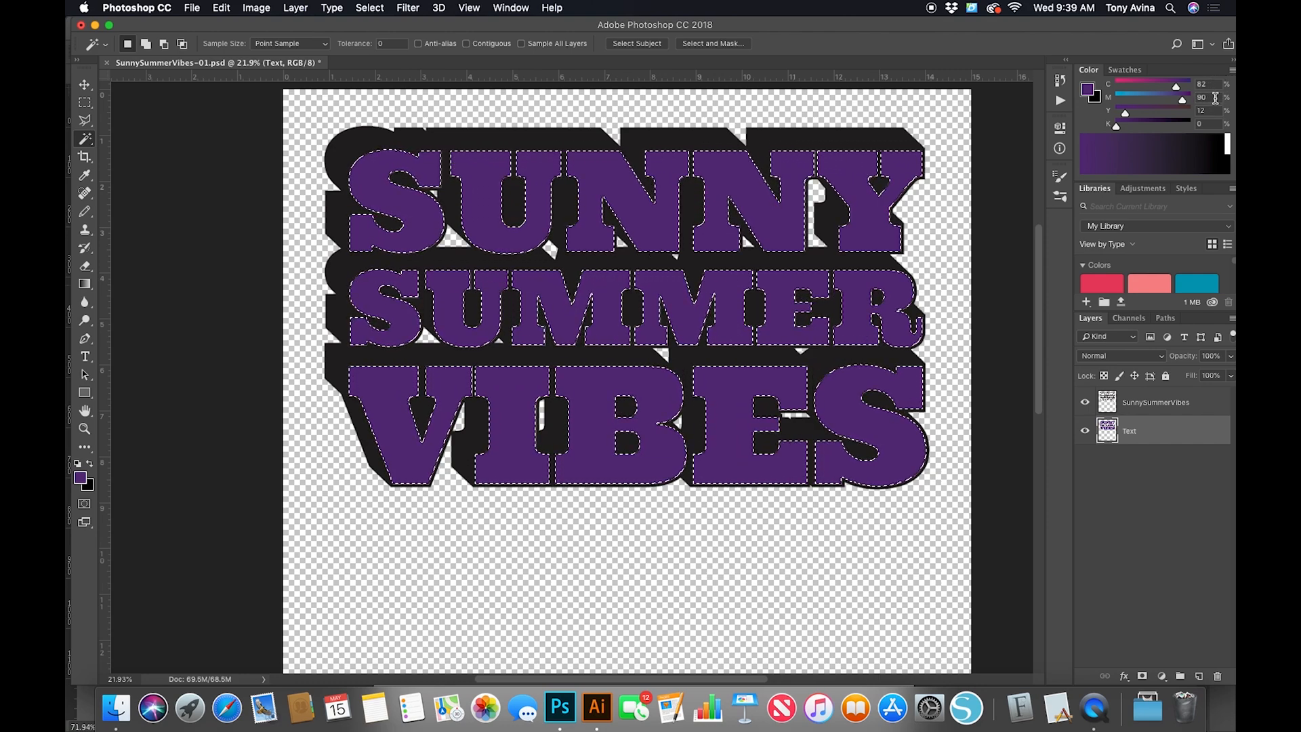
pyautogui.click(1089, 90)
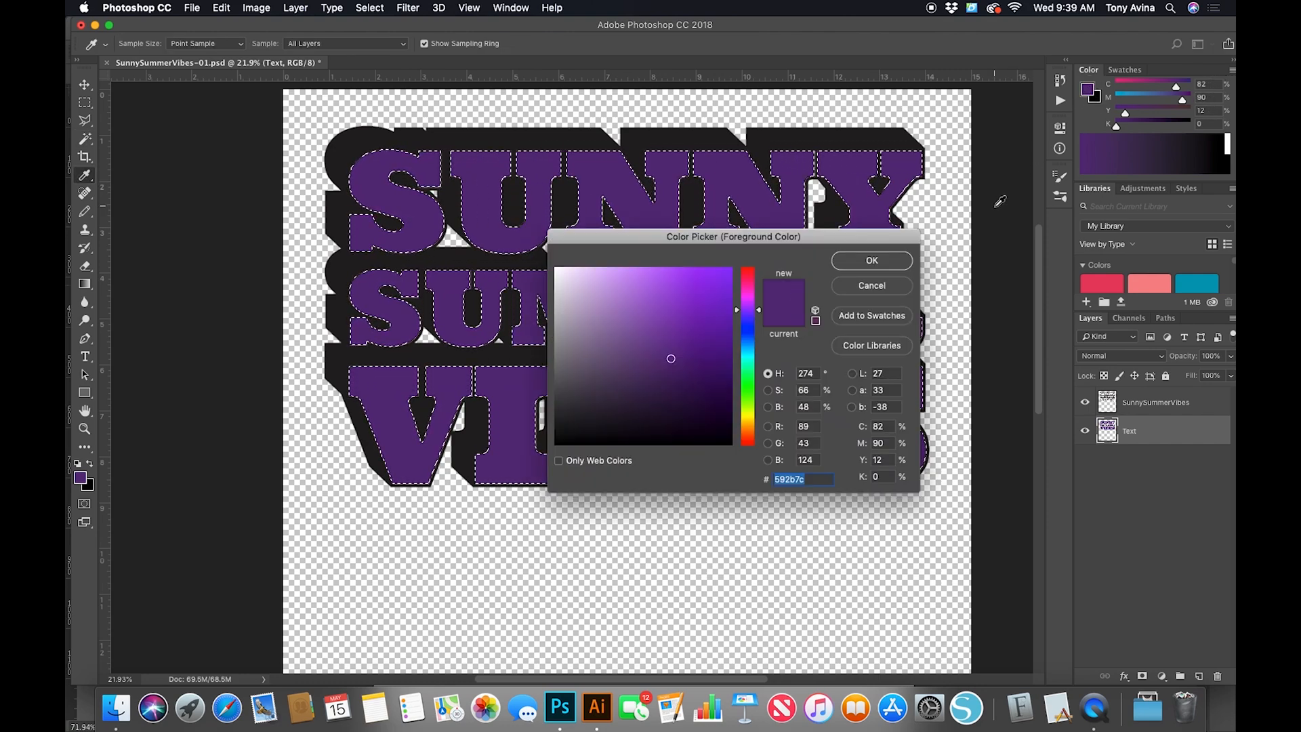
pyautogui.press('Escape')
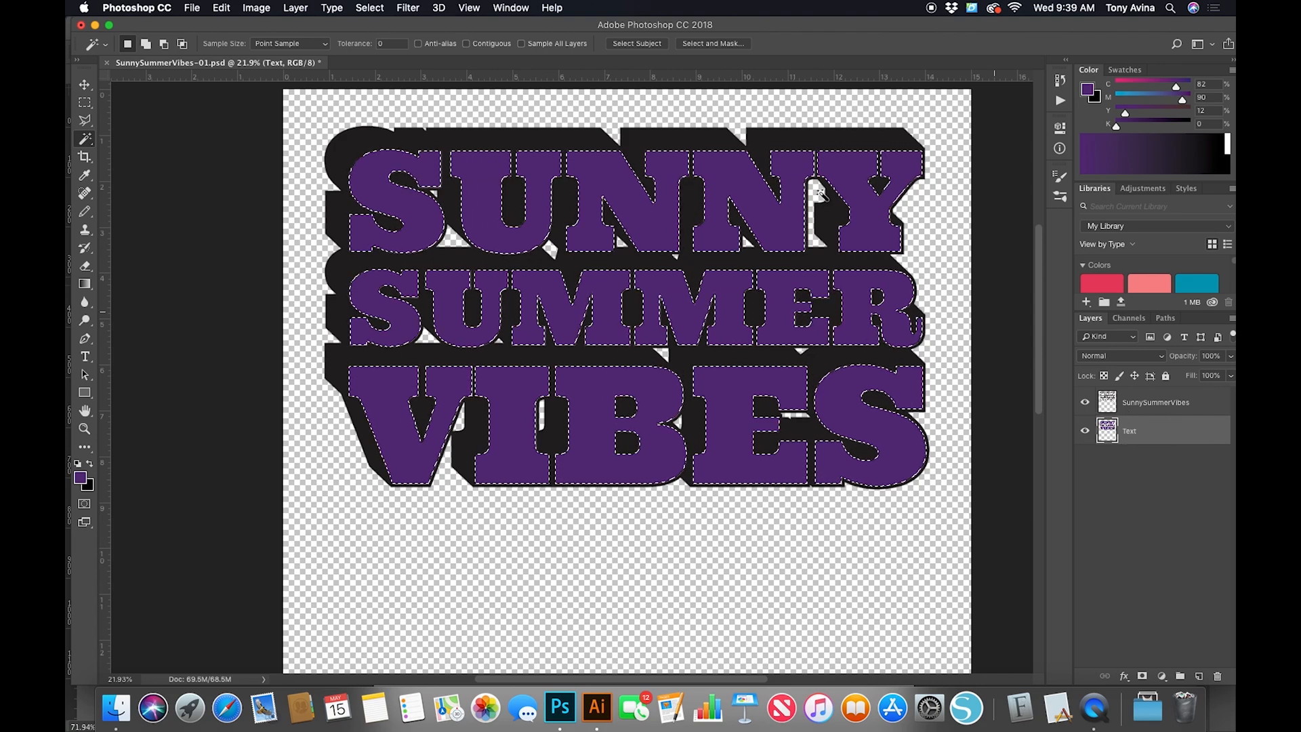
# - Apply the Fill command to the letters with the foreground color in Normal mode at 100% opacity, and deselect
pyautogui.click(228, 8)
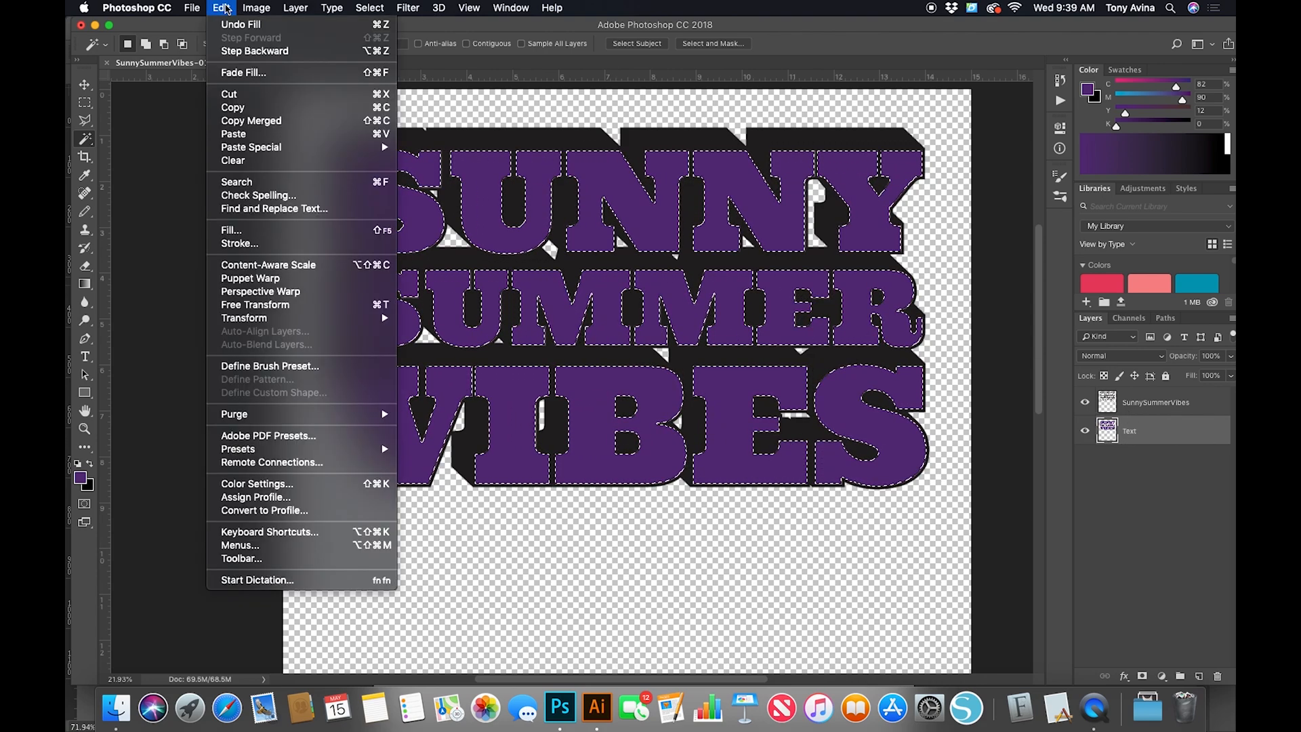
pyautogui.click(232, 231)
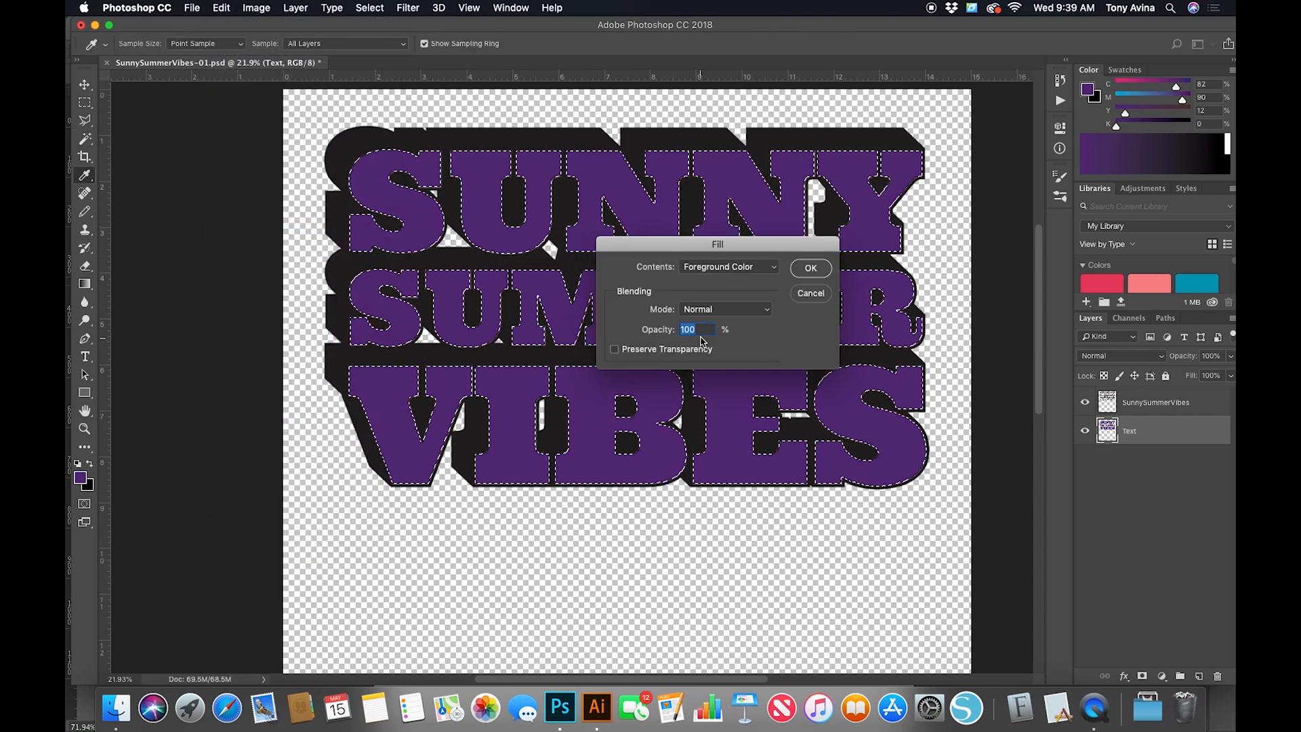
pyautogui.click(811, 269)
pyautogui.press('w')
pyautogui.press('alt')
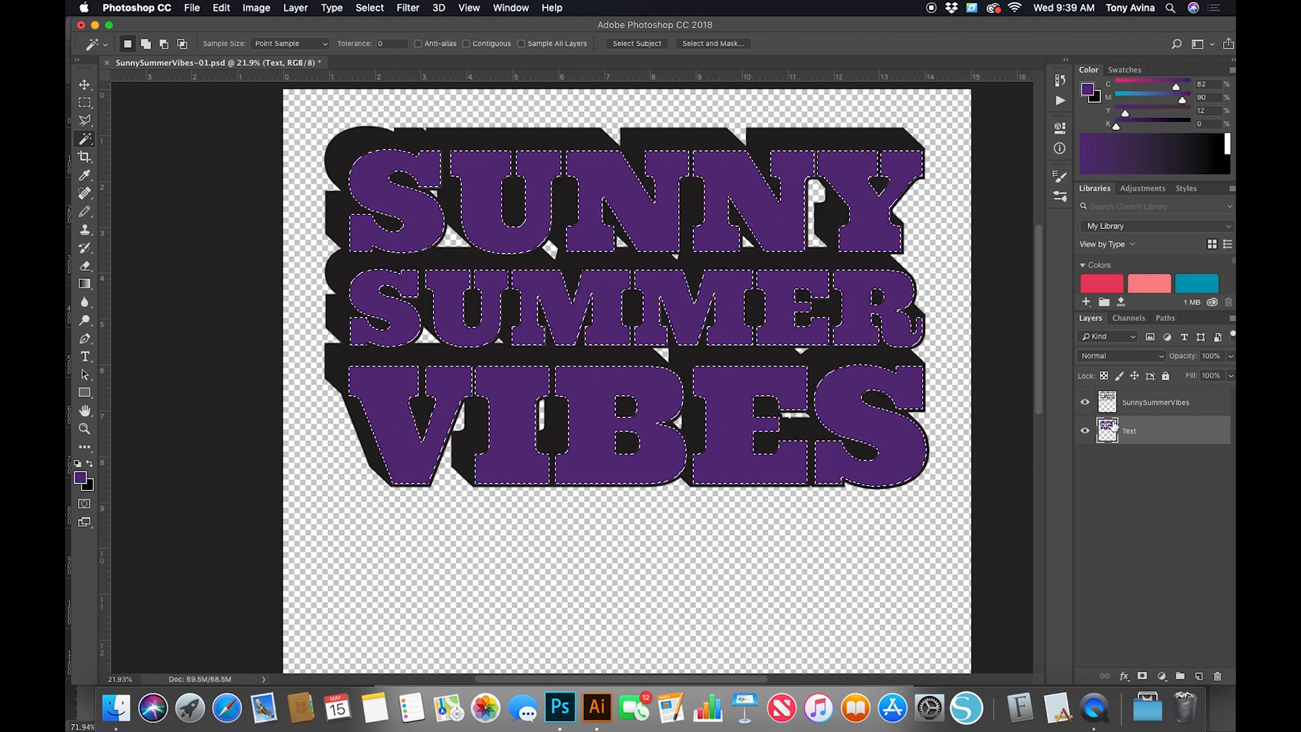
pyautogui.press('super+d')
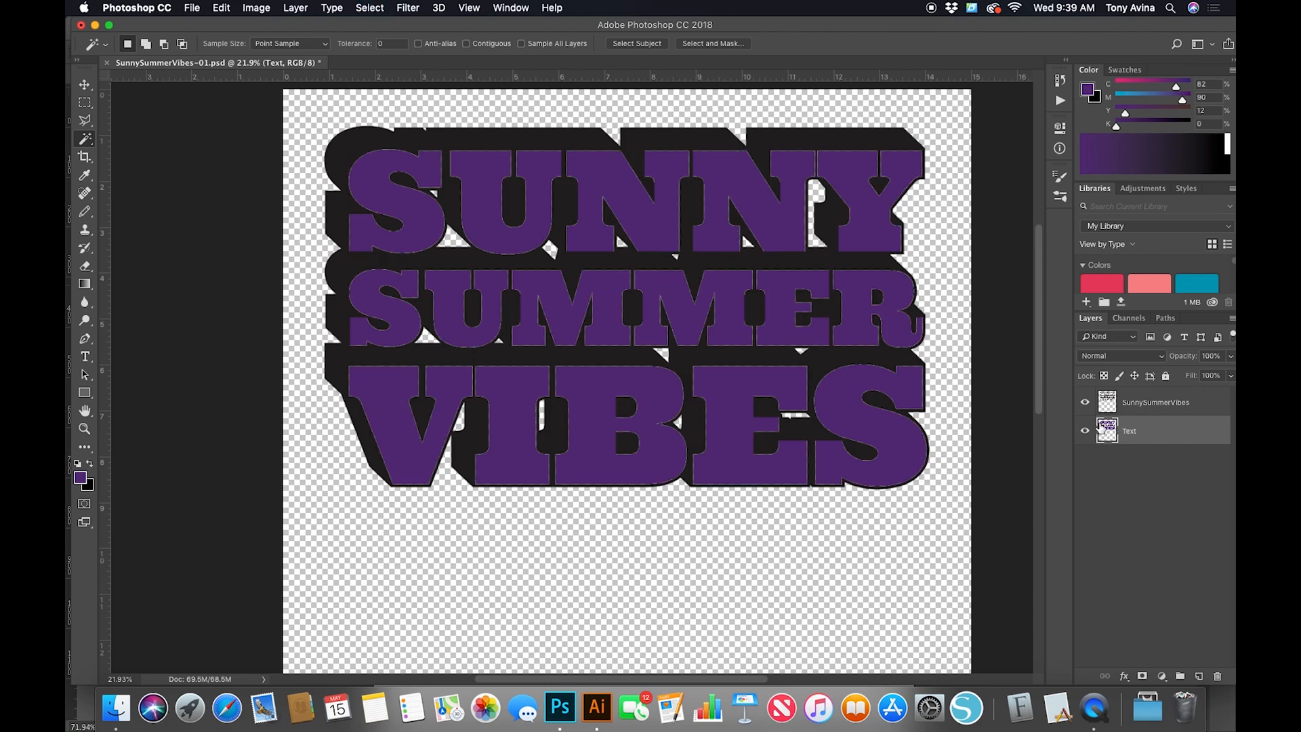
# - Lock the transparent pixels of the Text layer and activate the Gradient tool
pyautogui.click(1104, 376)
pyautogui.press('g')
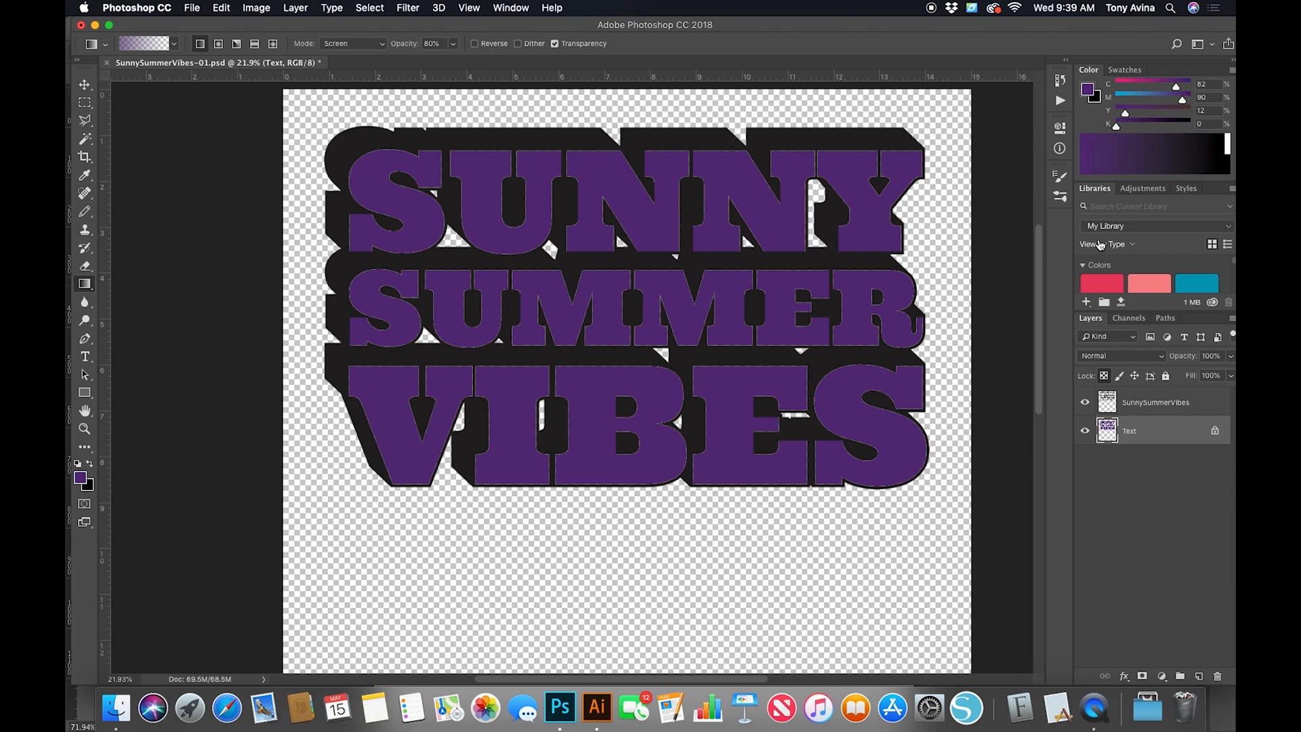
# - Try diagonal gradients in the library's pinkish red over the lettering in Screen mode at 80% opacity, and undo the last one
pyautogui.click(1102, 283)
pyautogui.moveTo(634, 270); pyautogui.dragTo(591, 523)
pyautogui.moveTo(724, 147); pyautogui.dragTo(616, 525)
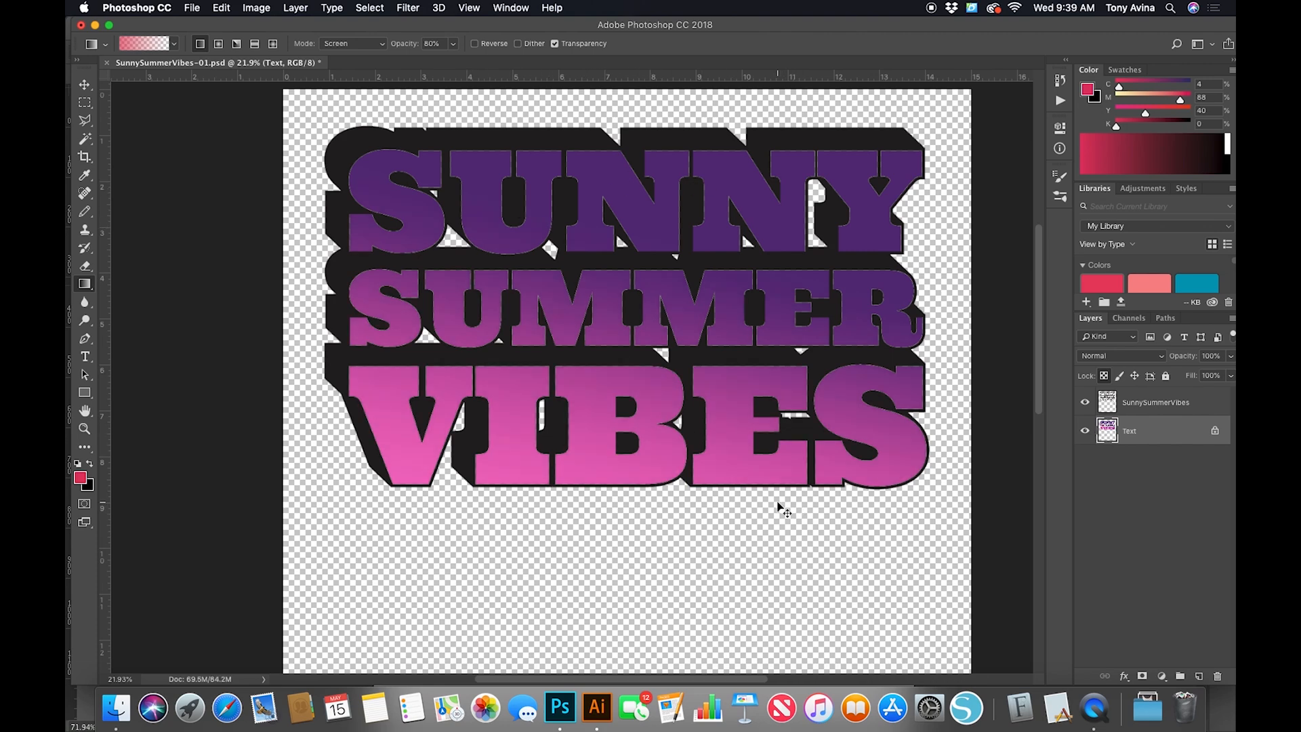
pyautogui.press('super+z')
# - Set the foreground color to red with M 100 and Y 100, and the gradient to Normal mode at 100% opacity
pyautogui.moveTo(1122, 88); pyautogui.dragTo(1199, 112)
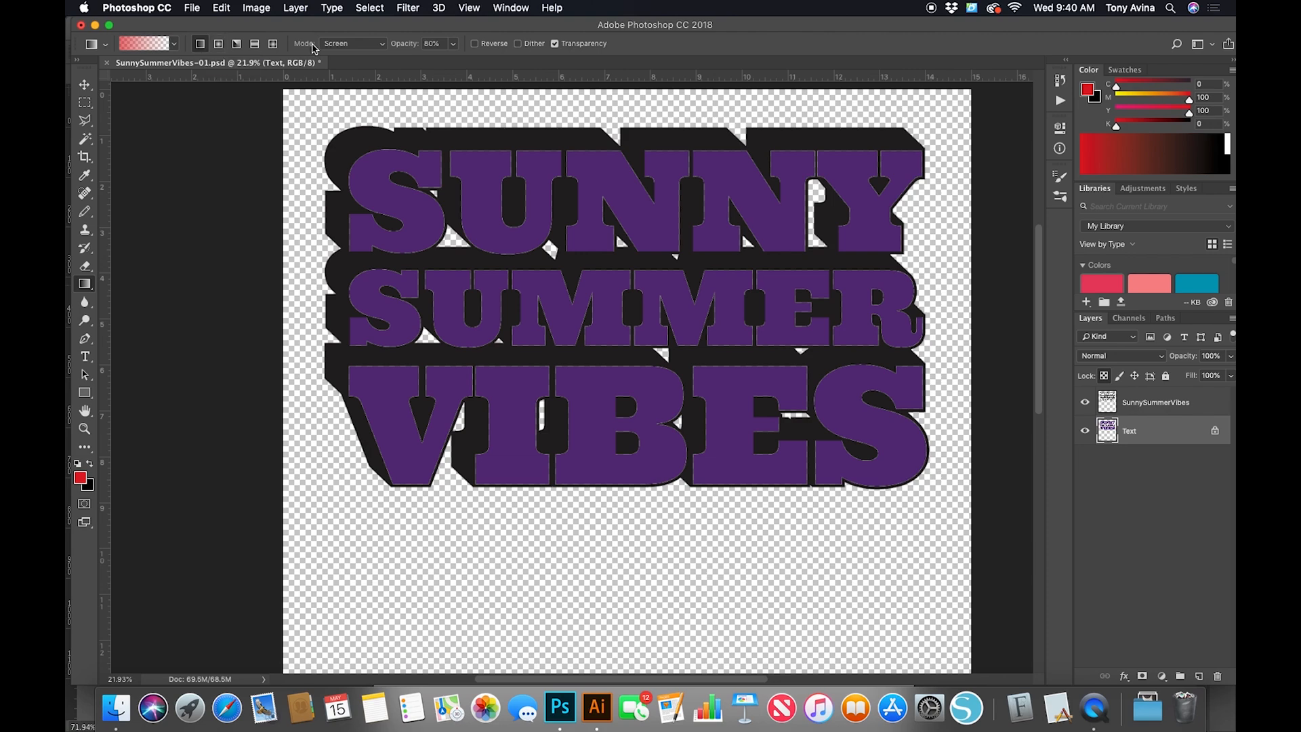
pyautogui.click(343, 43)
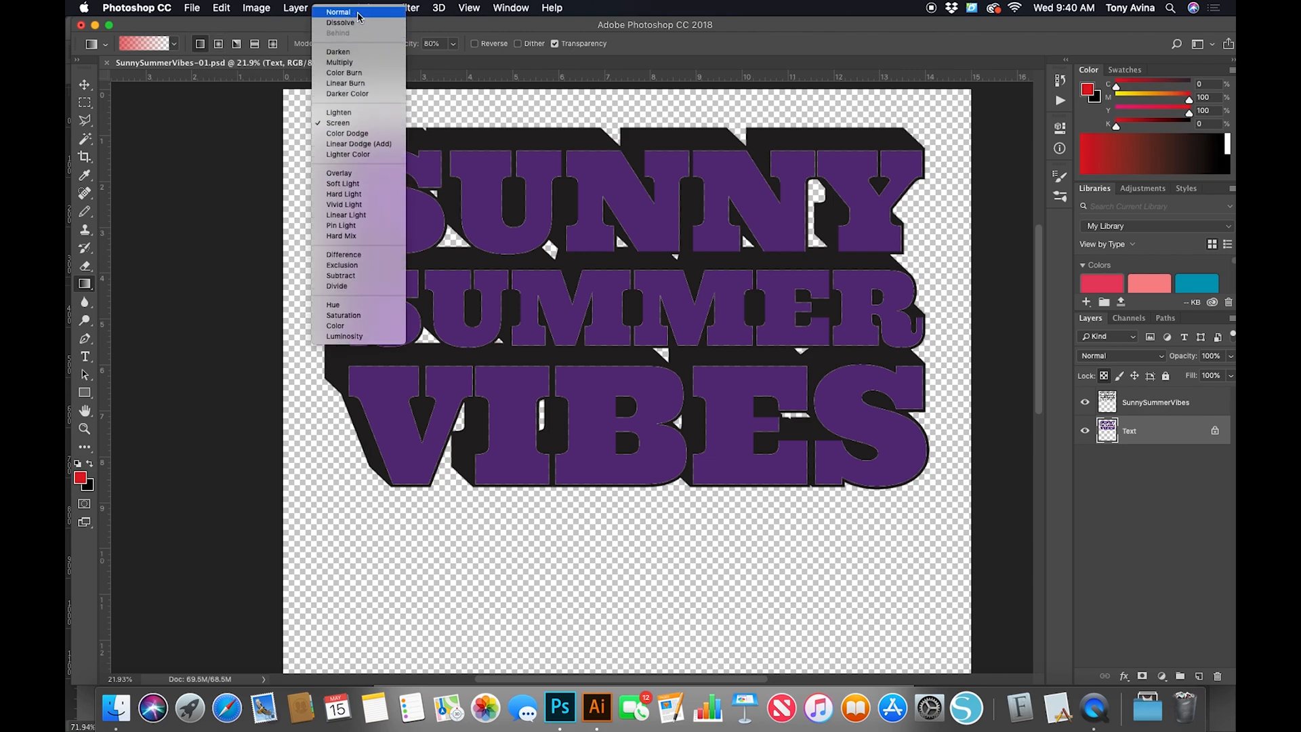
pyautogui.click(352, 11)
pyautogui.click(453, 44)
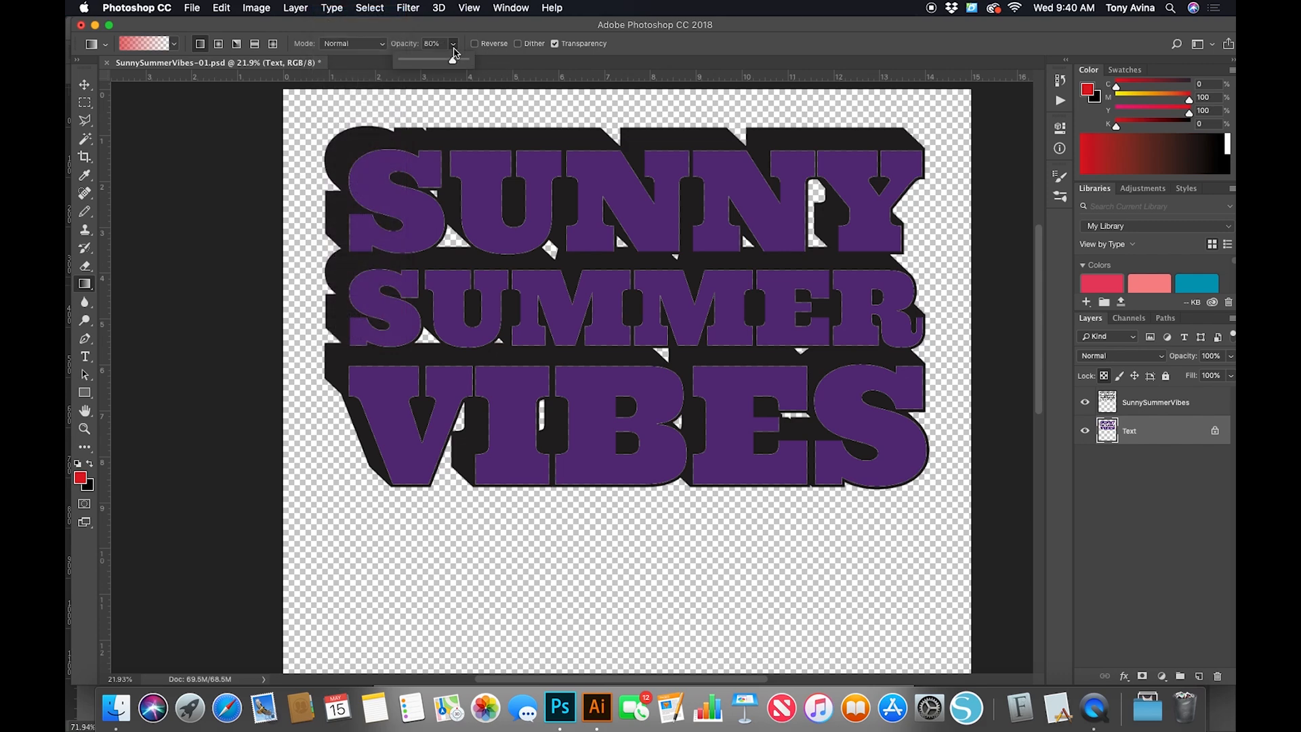
pyautogui.moveTo(455, 64); pyautogui.dragTo(485, 65)
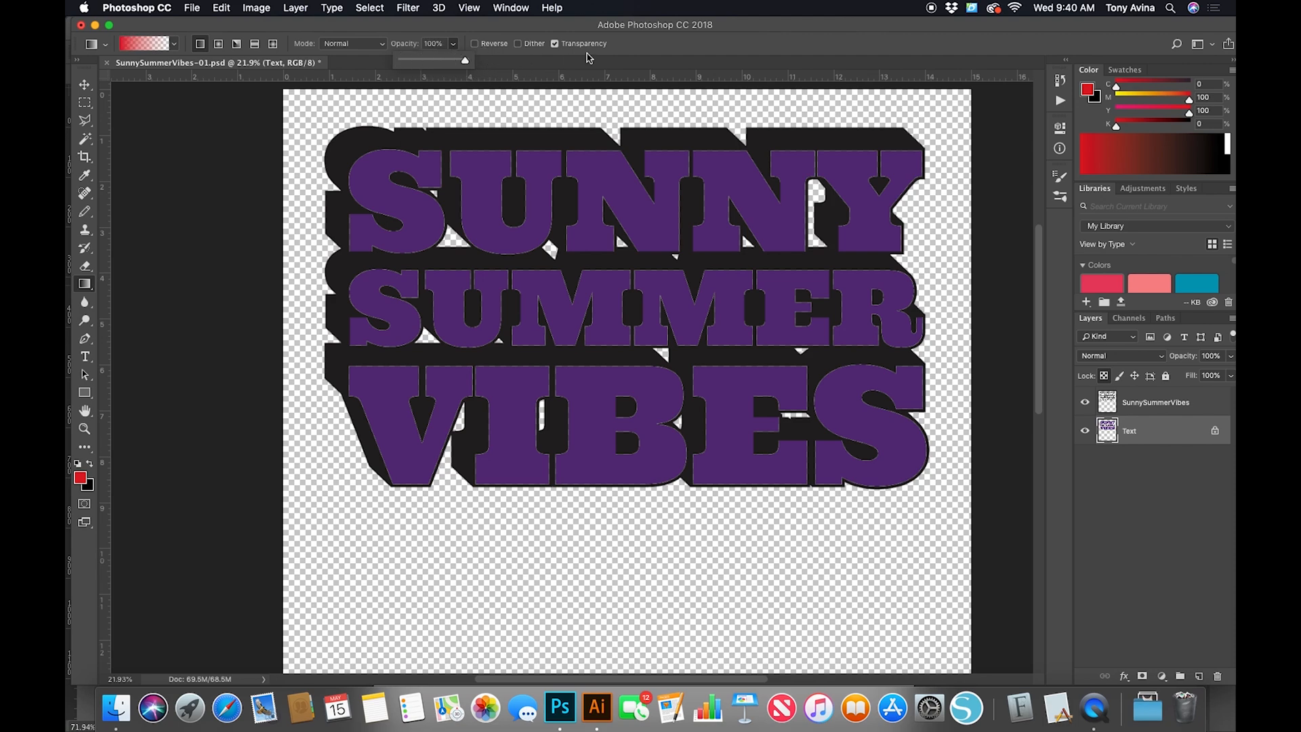
pyautogui.click(659, 42)
# - Try full-opacity red linear gradients upward through the purple lettering and undo the last one
pyautogui.moveTo(634, 340); pyautogui.dragTo(627, 194)
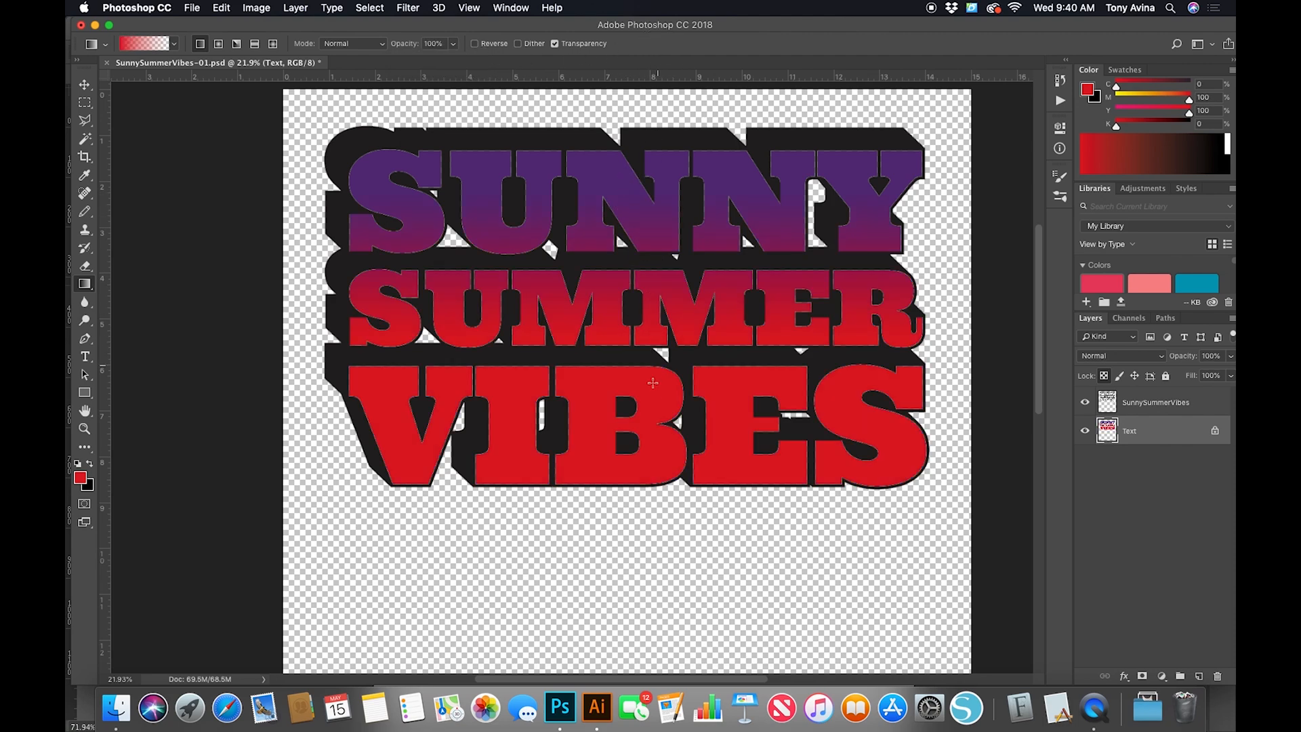
pyautogui.moveTo(667, 477); pyautogui.dragTo(664, 160)
pyautogui.moveTo(596, 501); pyautogui.dragTo(599, 409)
pyautogui.hotkey('ctrl', 'z')
# - Set the gradient opacity to 80% and blend red linear gradients upward from VIBES into the purple of SUNNY, stepping back weaker attempts
pyautogui.click(453, 43)
pyautogui.moveTo(455, 60)
pyautogui.mouseDown()
pyautogui.moveTo(421, 68)
pyautogui.moveTo(441, 70)
pyautogui.mouseUp()
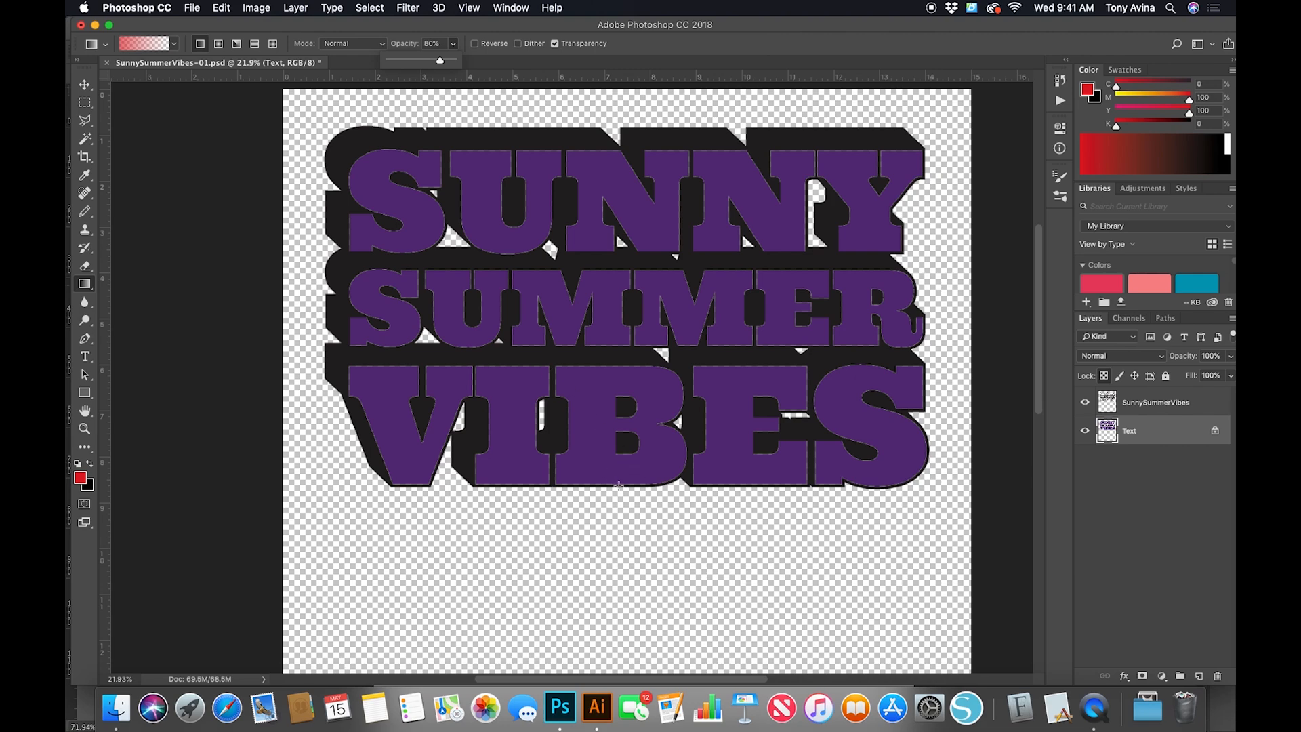
pyautogui.click(632, 47)
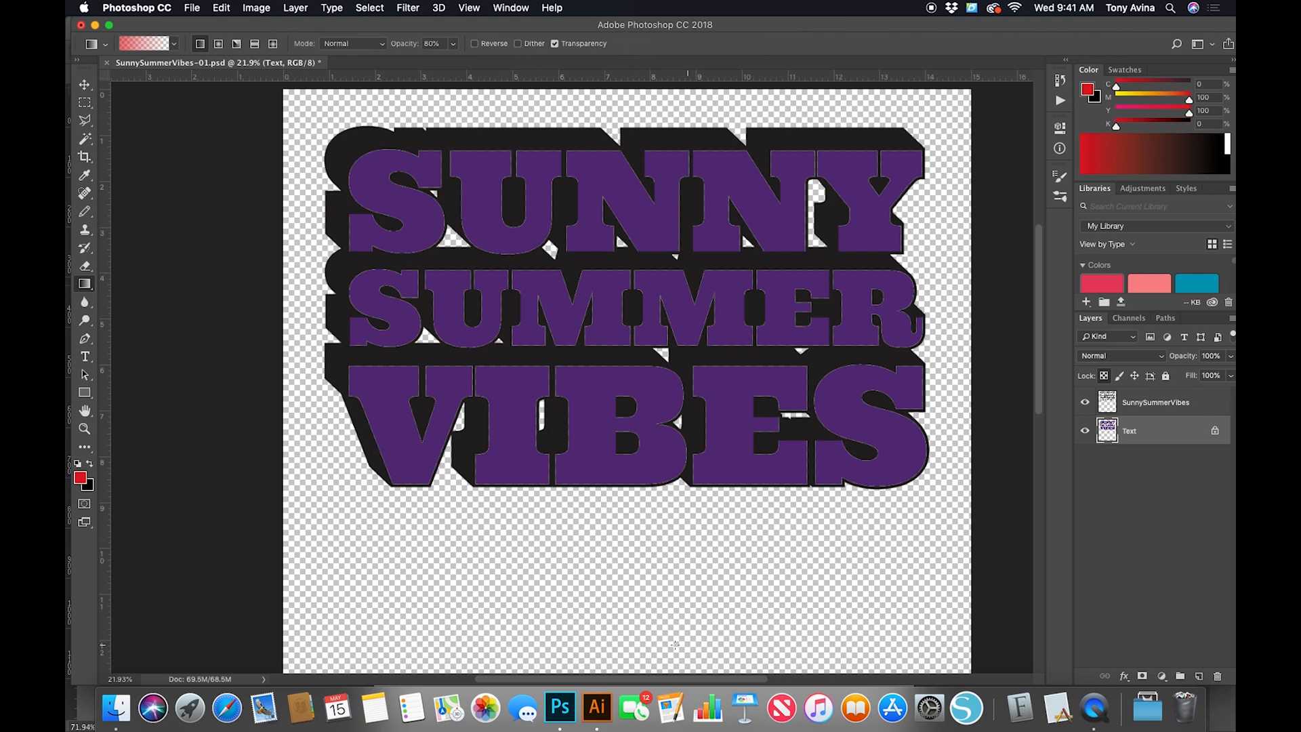
pyautogui.moveTo(620, 525); pyautogui.dragTo(622, 206)
pyautogui.moveTo(628, 499); pyautogui.dragTo(639, 224)
pyautogui.moveTo(666, 424); pyautogui.dragTo(670, 191)
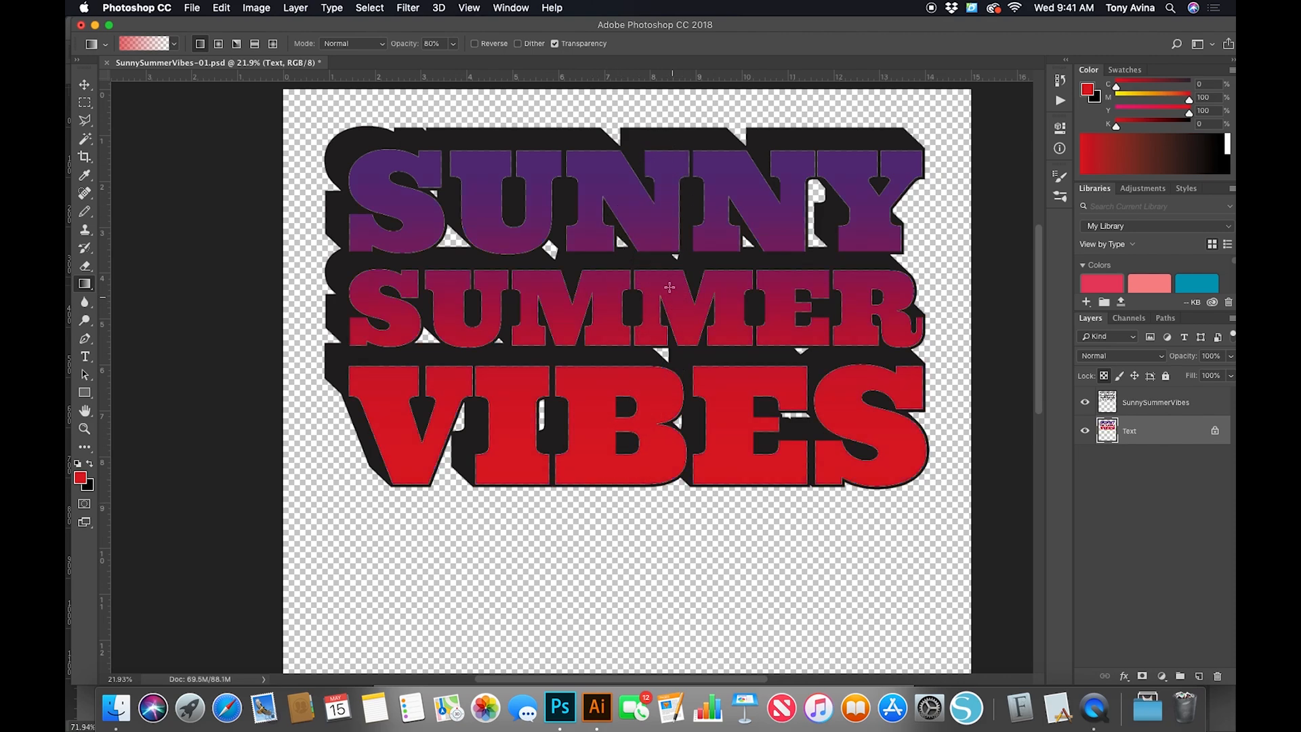
pyautogui.press('alt+super+z')
pyautogui.press('alt+super+z')
pyautogui.moveTo(650, 407); pyautogui.dragTo(658, 138)
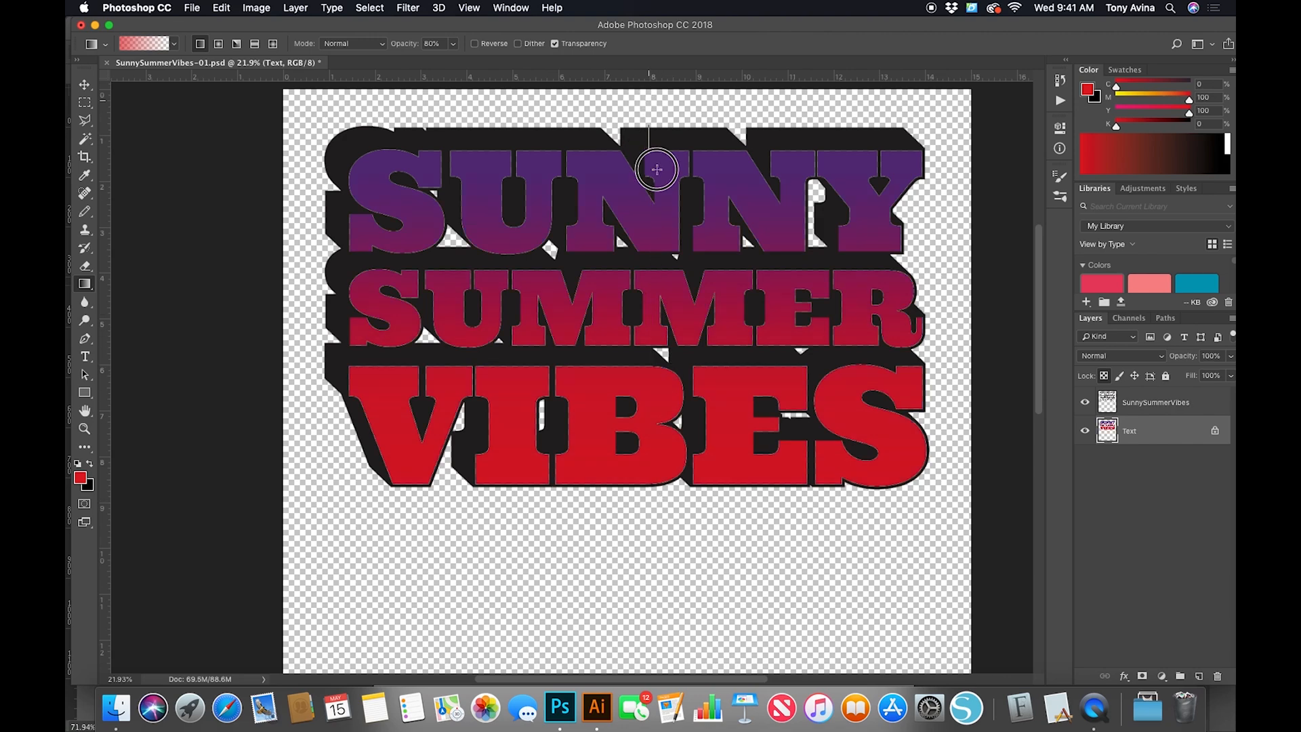
pyautogui.moveTo(657, 525); pyautogui.dragTo(658, 129)
# - Set the foreground color to orange with M 80 and blend it upward from the base of VIBES with 40% opacity gradients
pyautogui.moveTo(1189, 100); pyautogui.dragTo(1174, 99)
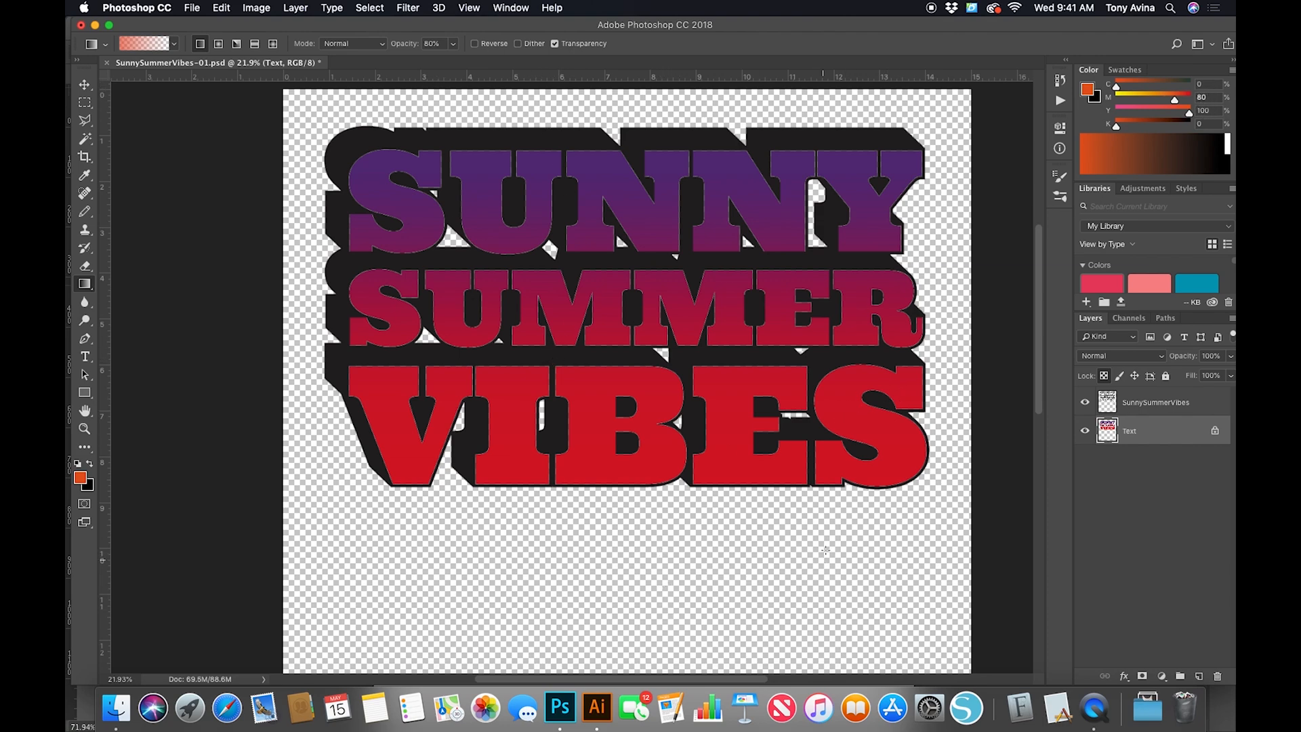
pyautogui.moveTo(640, 483); pyautogui.dragTo(639, 264)
pyautogui.press('super+z')
pyautogui.press('4')
pyautogui.moveTo(638, 508); pyautogui.dragTo(638, 278)
pyautogui.moveTo(640, 470); pyautogui.dragTo(595, 183)
pyautogui.moveTo(624, 492); pyautogui.dragTo(619, 216)
# - Set the foreground color to golden yellow with M 30 and switch the gradient to radial in Screen mode
pyautogui.moveTo(1175, 102); pyautogui.dragTo(1138, 100)
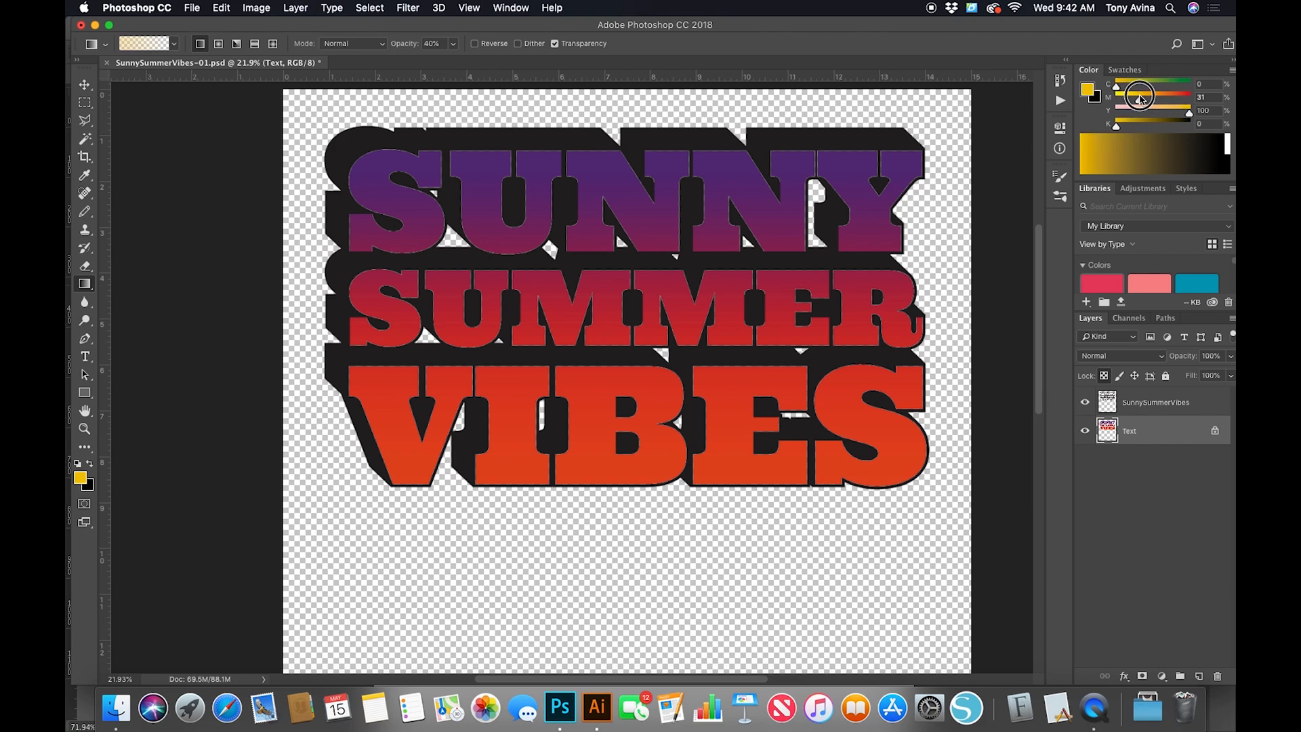
pyautogui.moveTo(1140, 99); pyautogui.dragTo(1167, 99)
pyautogui.write('30')
pyautogui.click(370, 43)
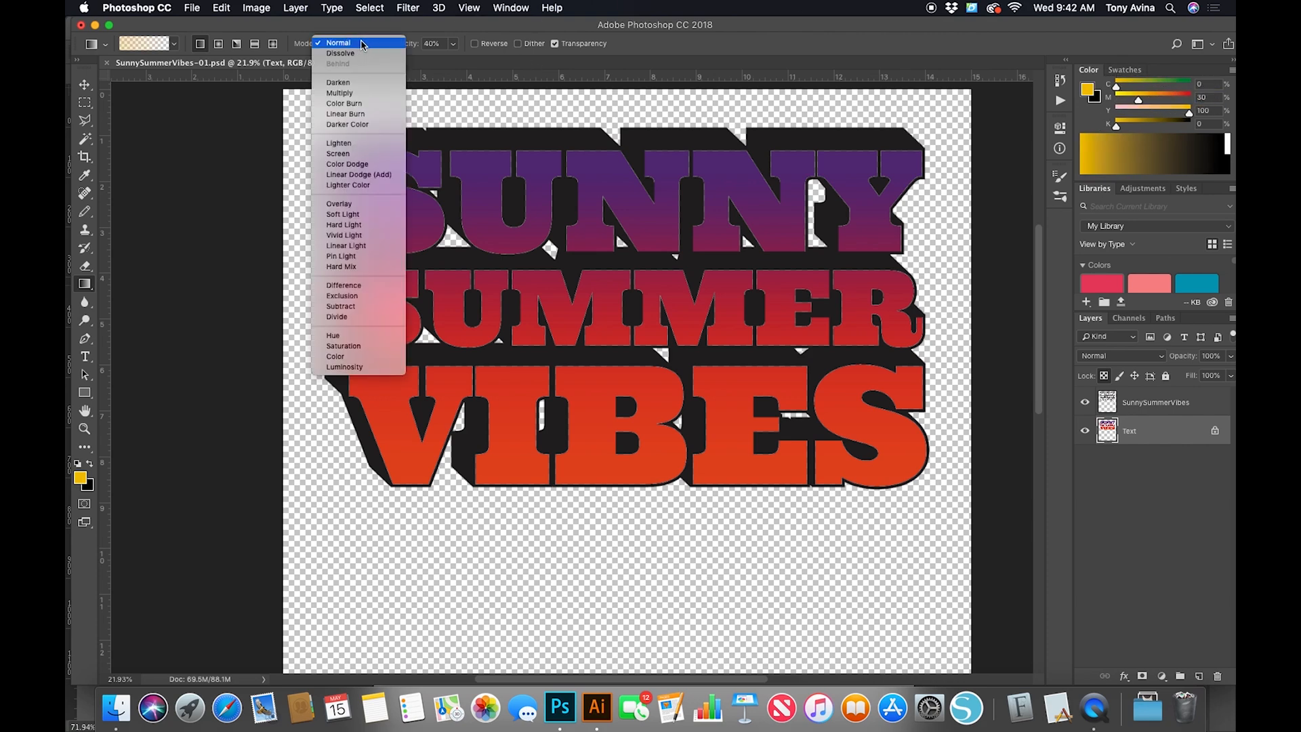
pyautogui.click(350, 155)
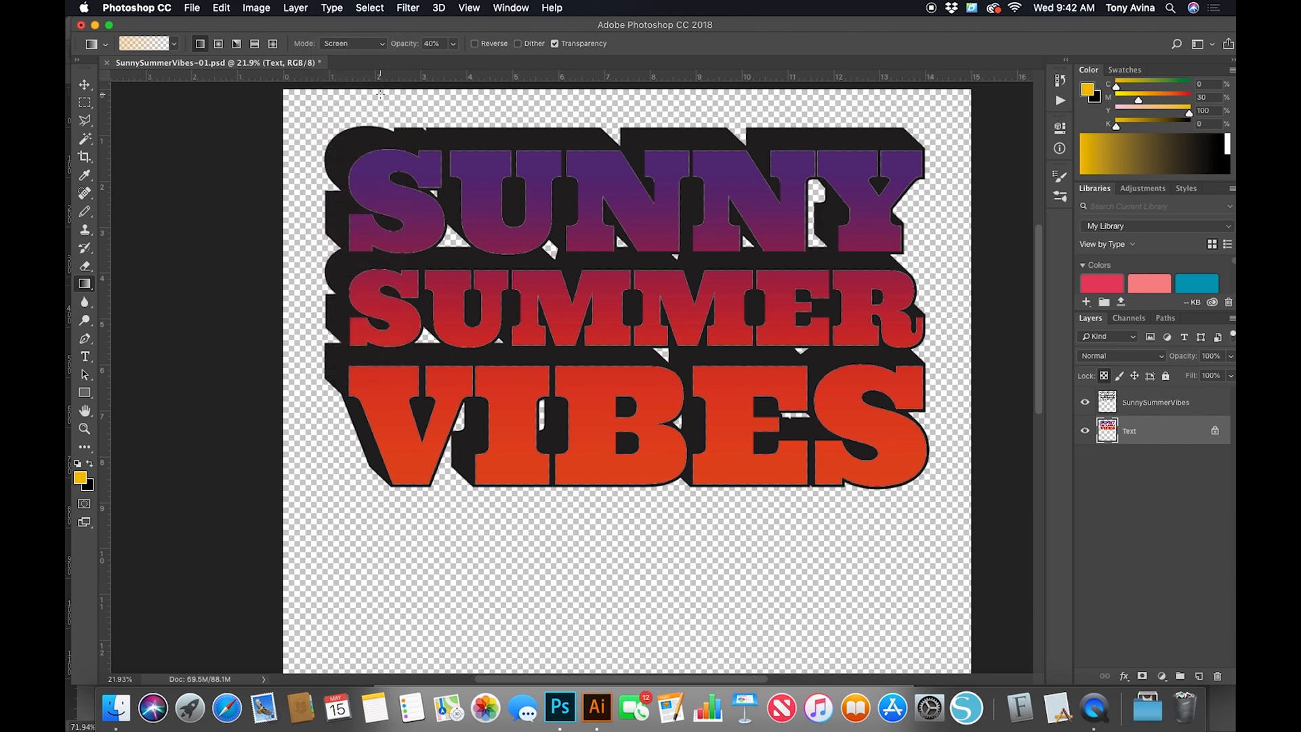
pyautogui.click(219, 44)
# - Build a yellow radial glow from the bottom center of VIBES at 40% and 70% opacity, and undo the last gradient
pyautogui.moveTo(630, 491); pyautogui.dragTo(649, 166)
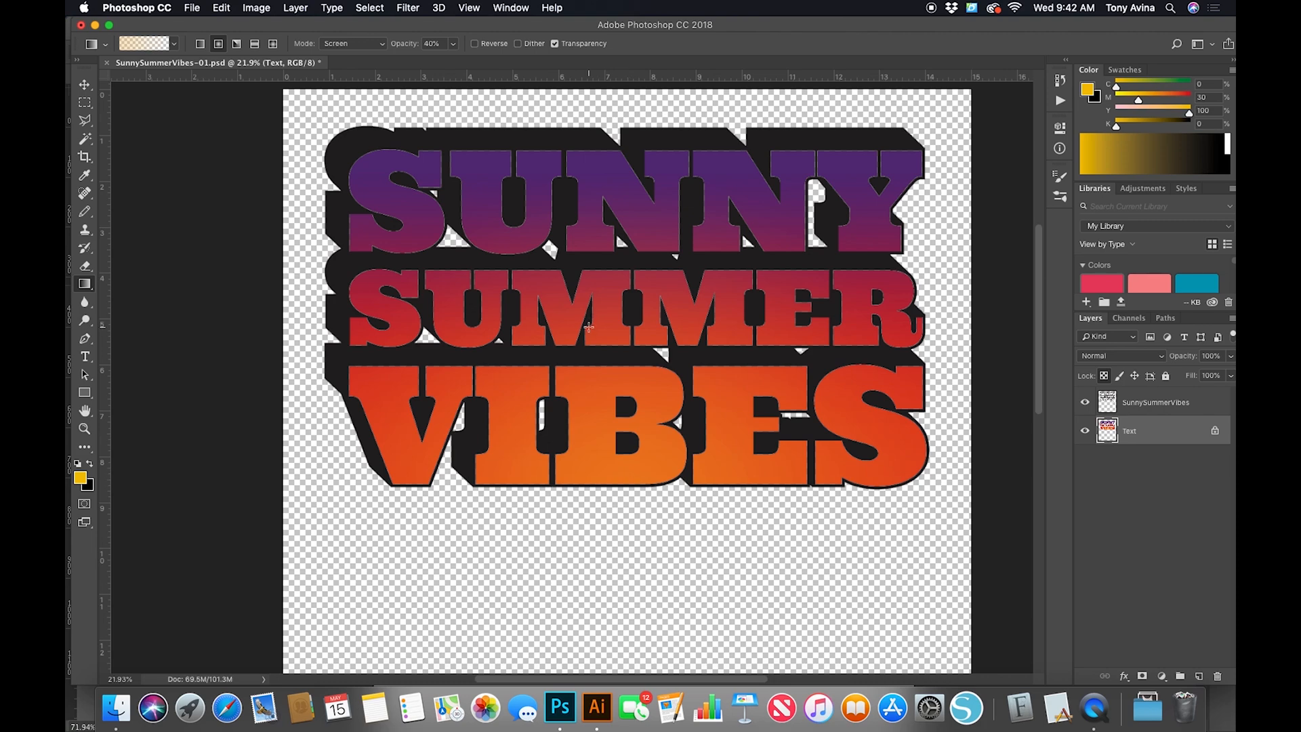
pyautogui.moveTo(623, 484); pyautogui.dragTo(589, 200)
pyautogui.moveTo(618, 482); pyautogui.dragTo(600, 402)
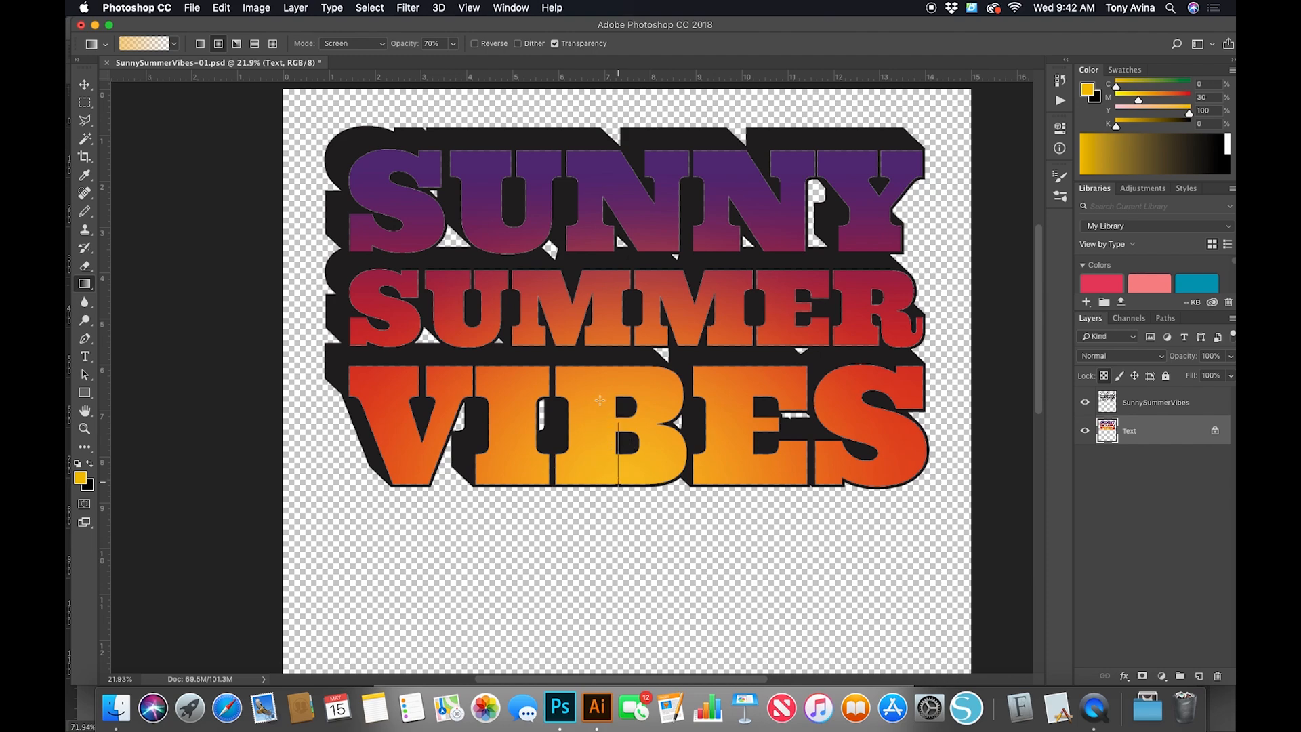
pyautogui.moveTo(615, 485); pyautogui.dragTo(616, 332)
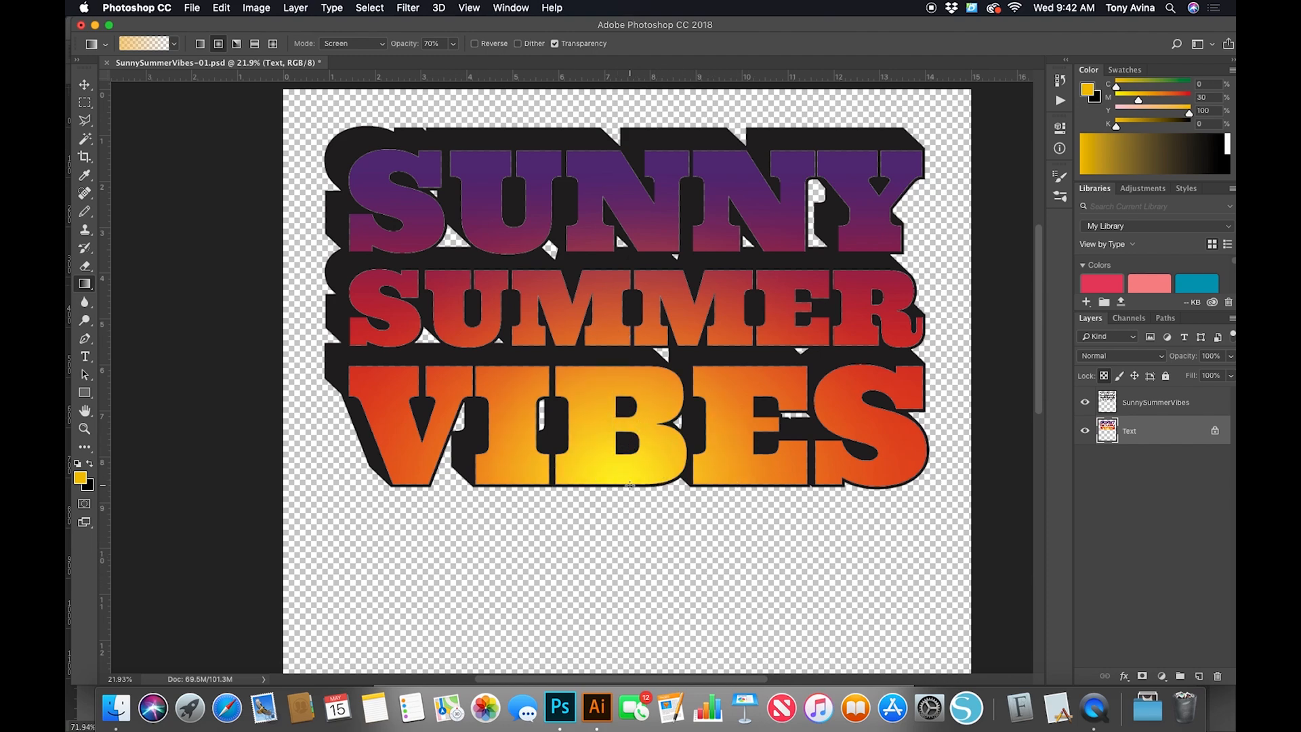
pyautogui.moveTo(635, 488); pyautogui.dragTo(636, 124)
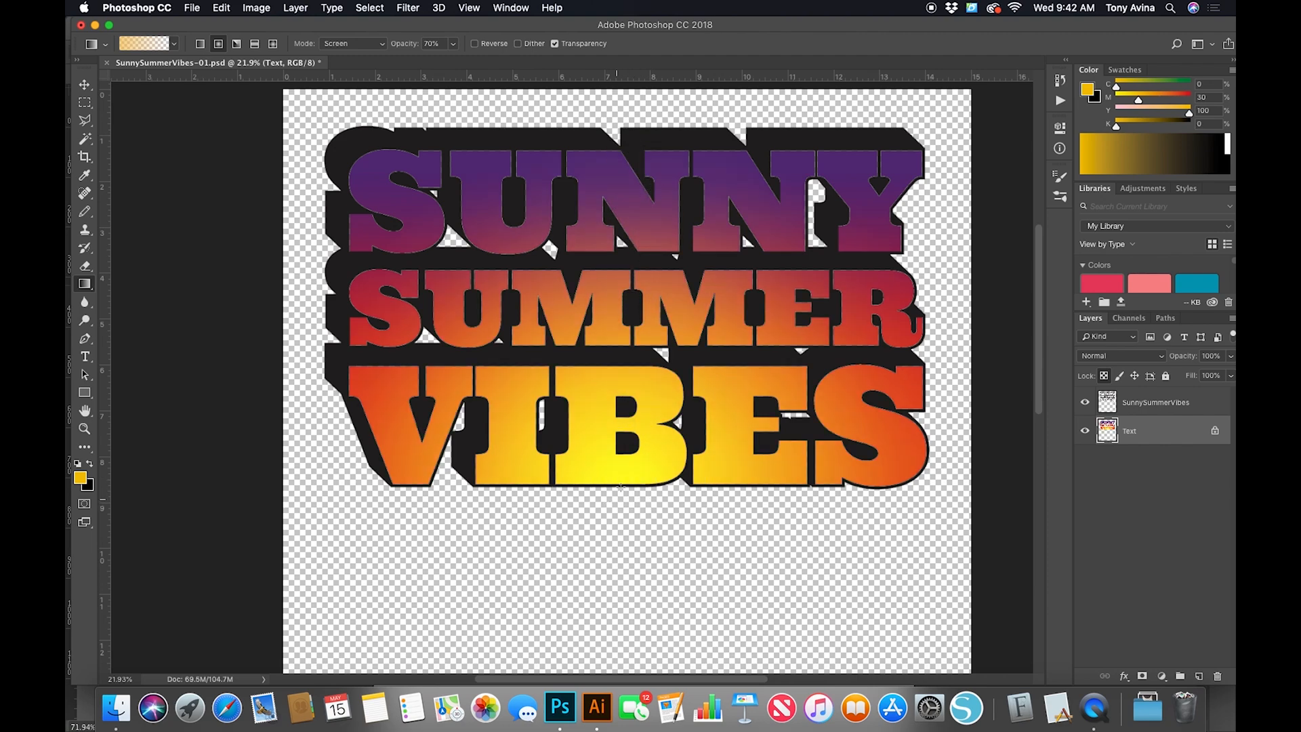
pyautogui.moveTo(625, 485); pyautogui.dragTo(639, 672)
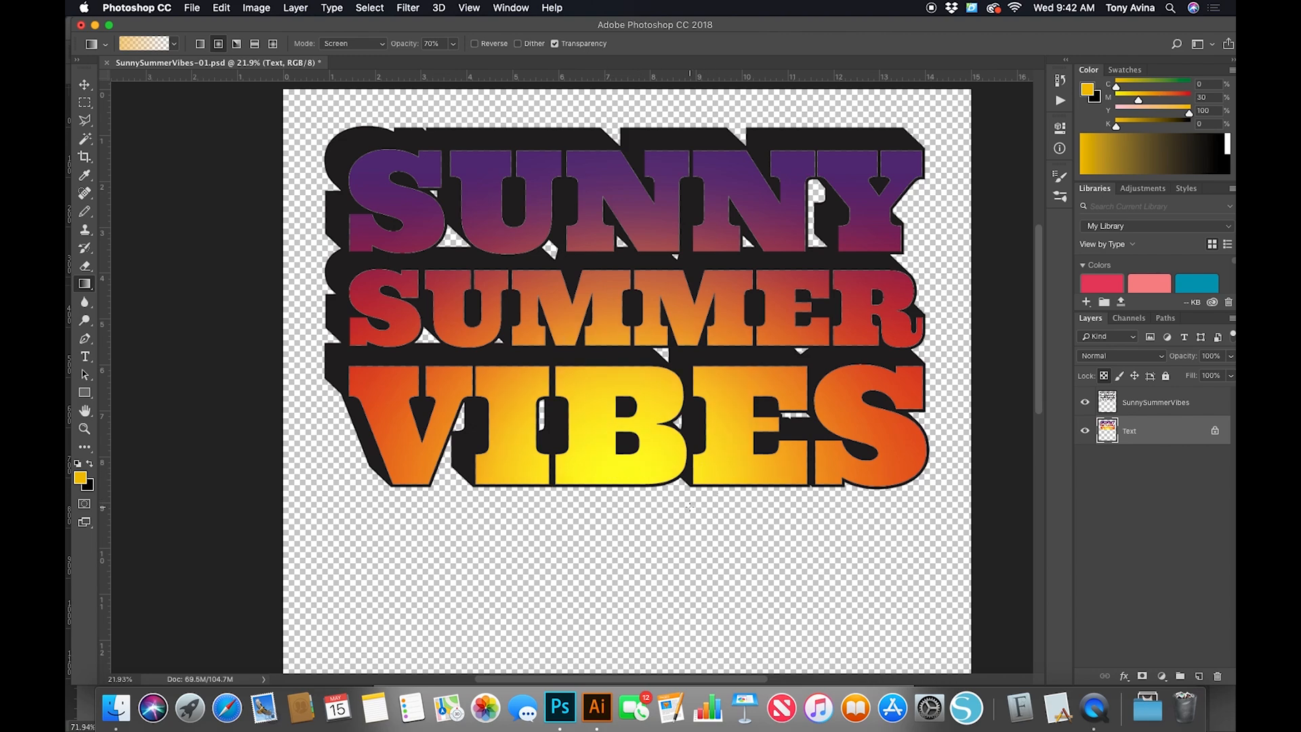
pyautogui.press('super+z')
# - Add a large yellow radial gradient at 70% opacity from near the canvas's bottom edge up to the top of SUNNY
pyautogui.press('super+space')
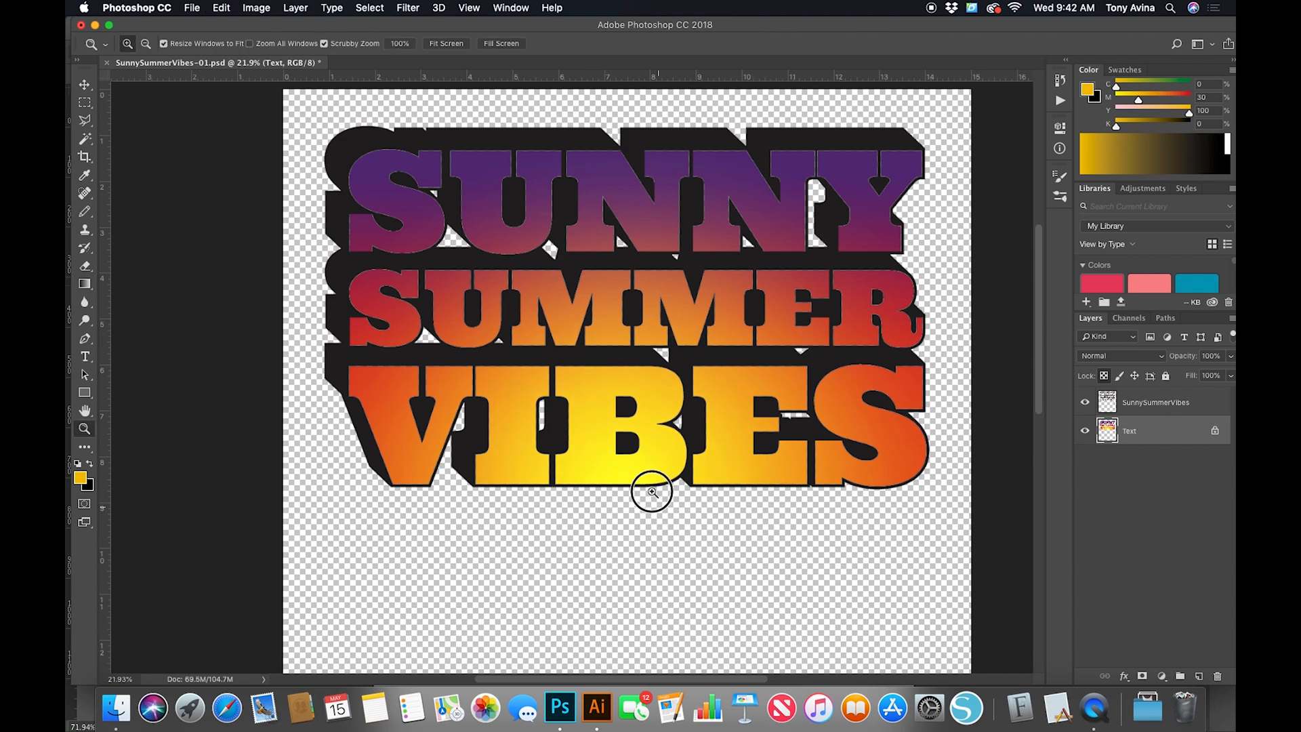
pyautogui.moveTo(656, 502); pyautogui.dragTo(593, 522)
pyautogui.moveTo(629, 418); pyautogui.dragTo(642, 451)
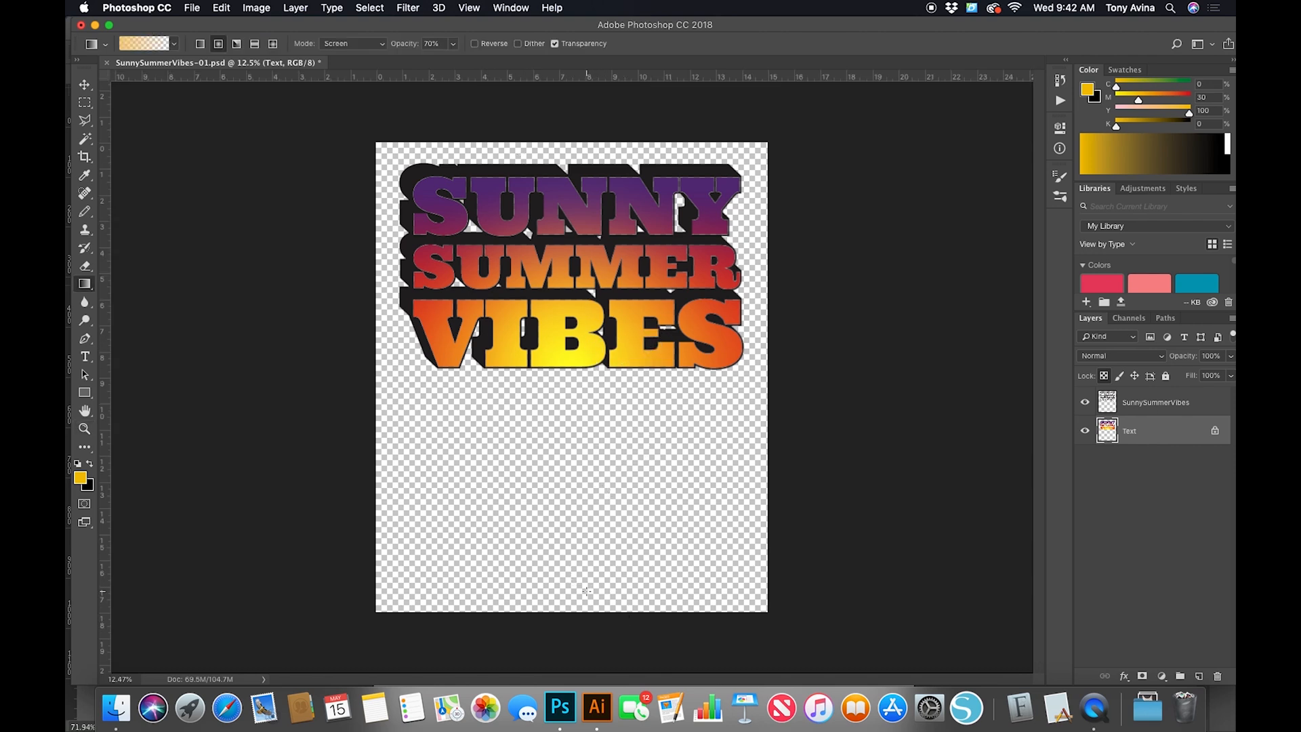
pyautogui.moveTo(581, 599); pyautogui.dragTo(624, 160)
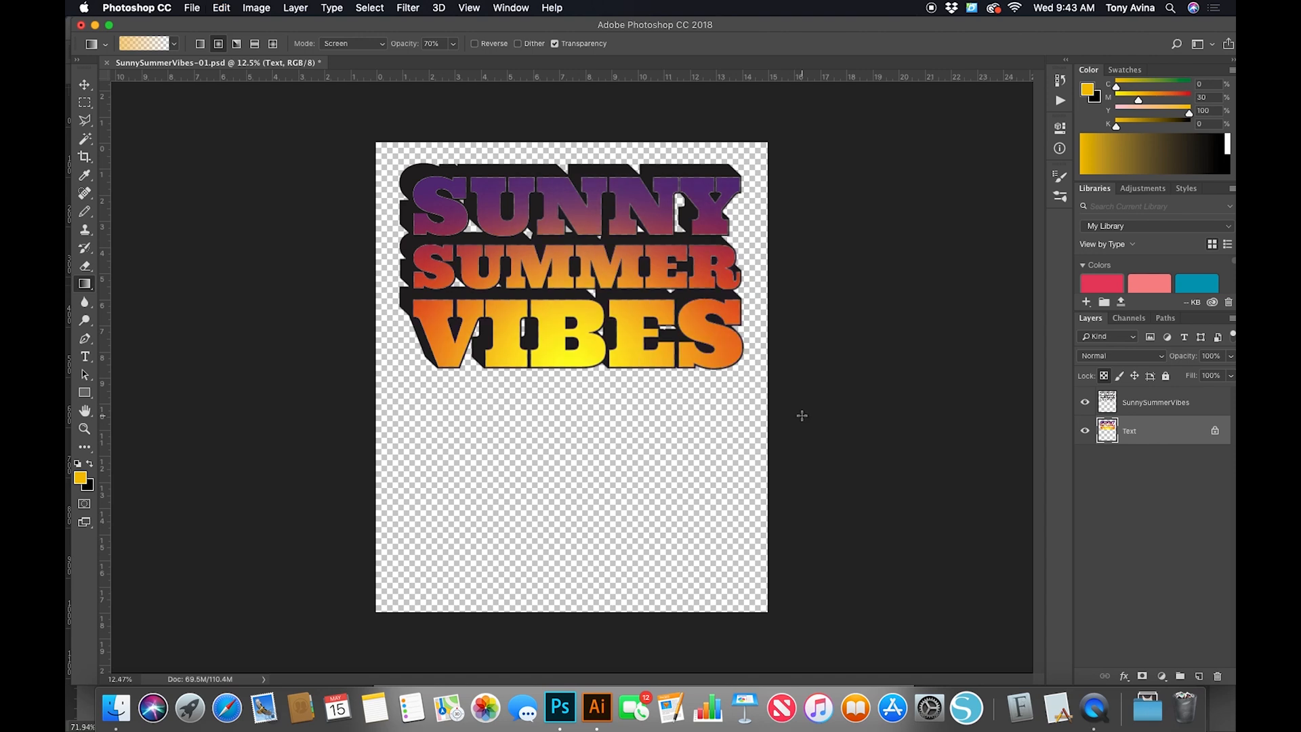
# - Add a new layer above Text and make a circular selection centered on the base of VIBES, reaching the top of the B
pyautogui.press('z')
pyautogui.moveTo(637, 360); pyautogui.dragTo(679, 406)
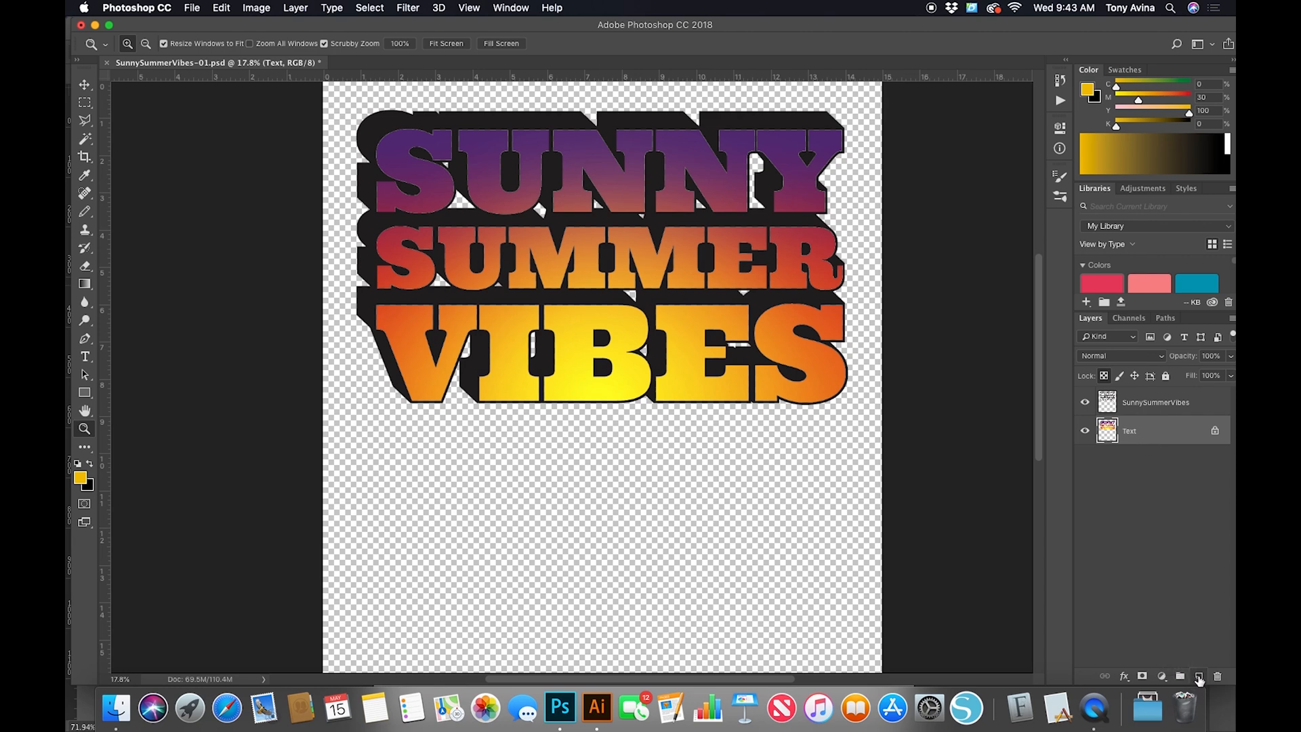
pyautogui.click(1197, 676)
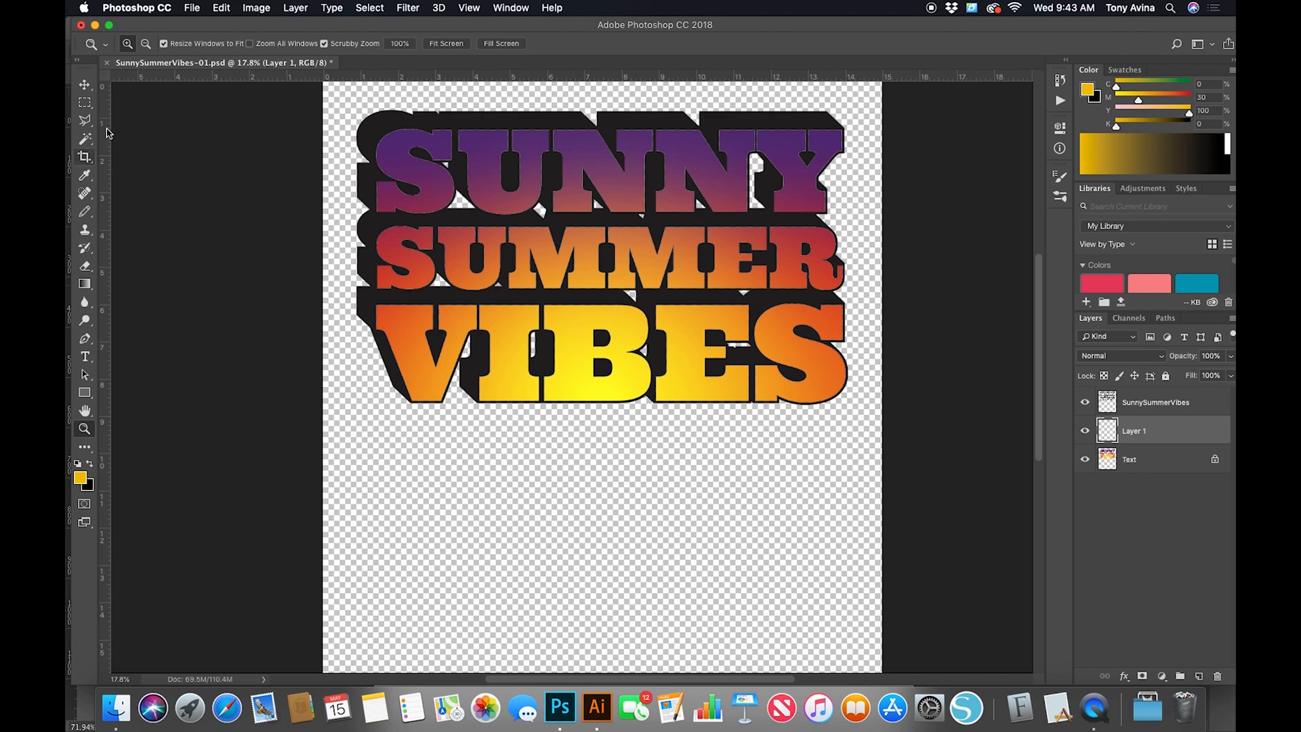
pyautogui.click(84, 108)
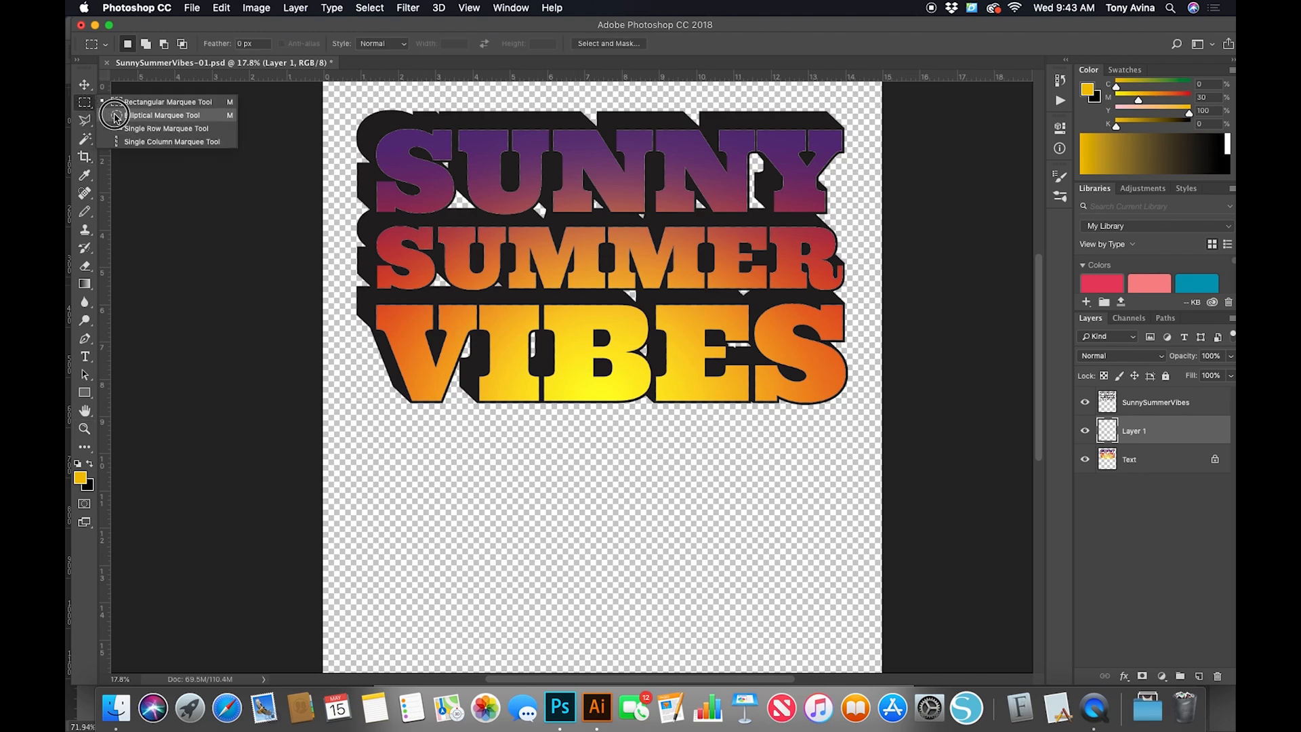
pyautogui.click(116, 117)
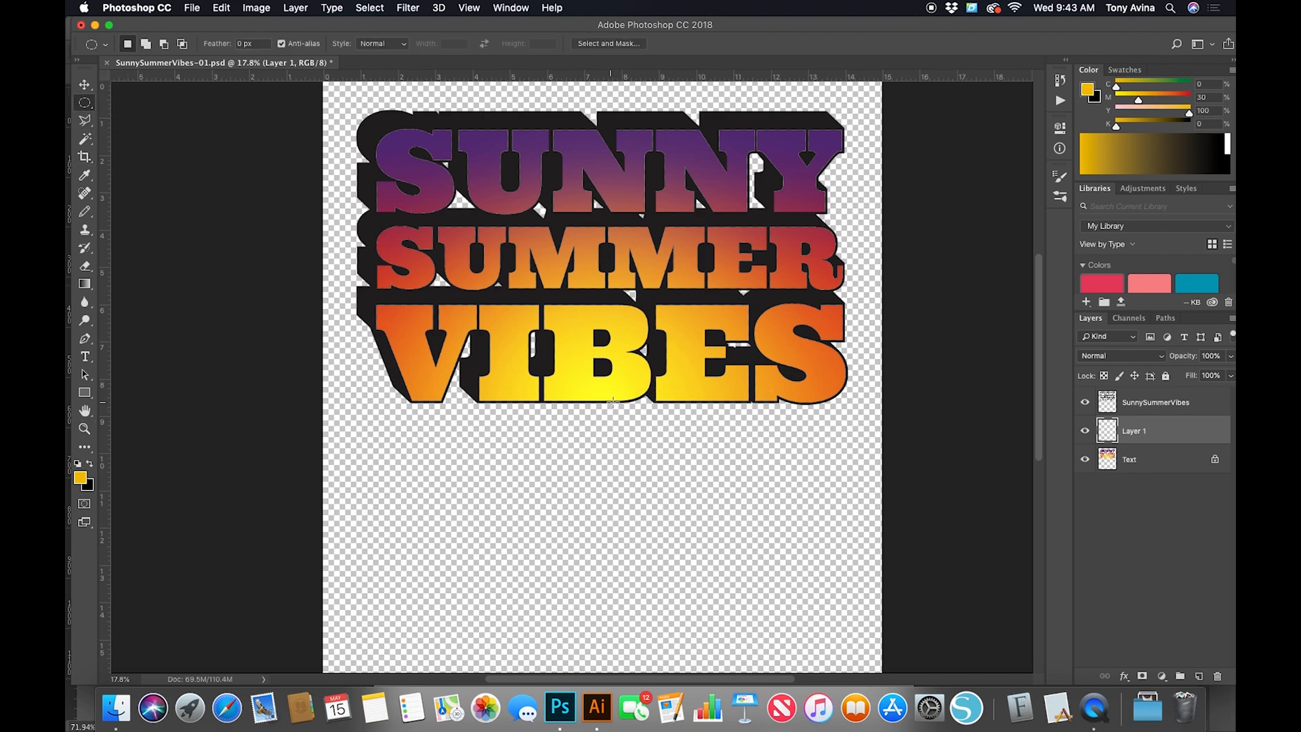
pyautogui.click(602, 400)
pyautogui.moveTo(602, 401); pyautogui.dragTo(698, 305)
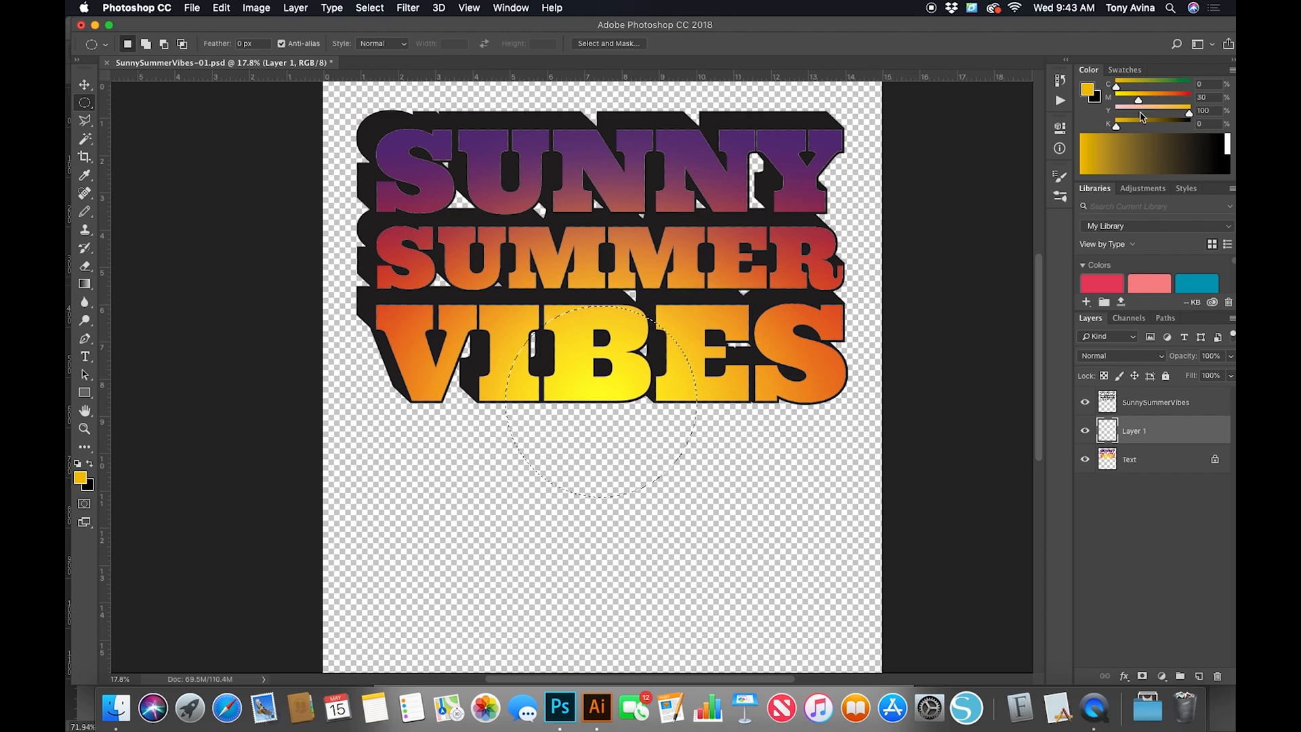
# - Set the foreground color to pale yellow with M 0 and Y 50
pyautogui.moveTo(1138, 99); pyautogui.dragTo(1102, 95)
pyautogui.moveTo(1189, 113); pyautogui.dragTo(1154, 116)
pyautogui.press('Return')
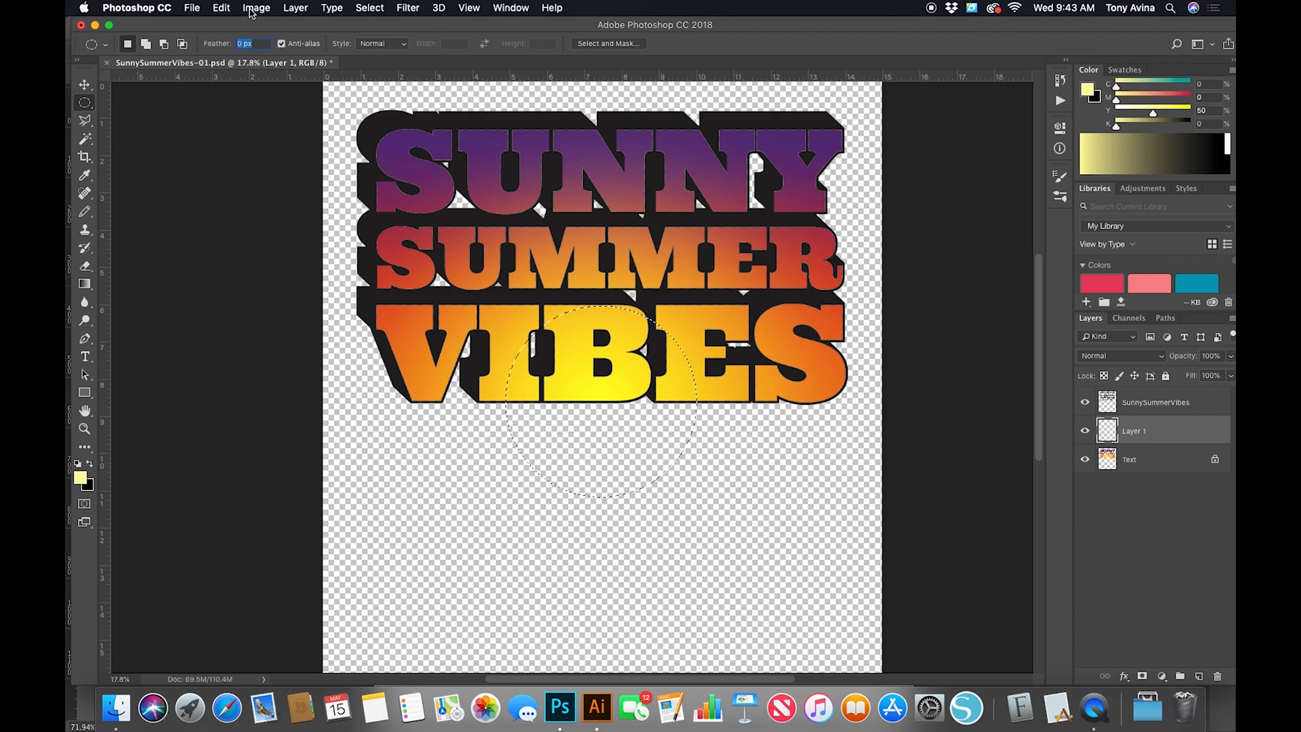
# - Intersect the circular selection with the Text layer's letter shapes
pyautogui.click(235, 8)
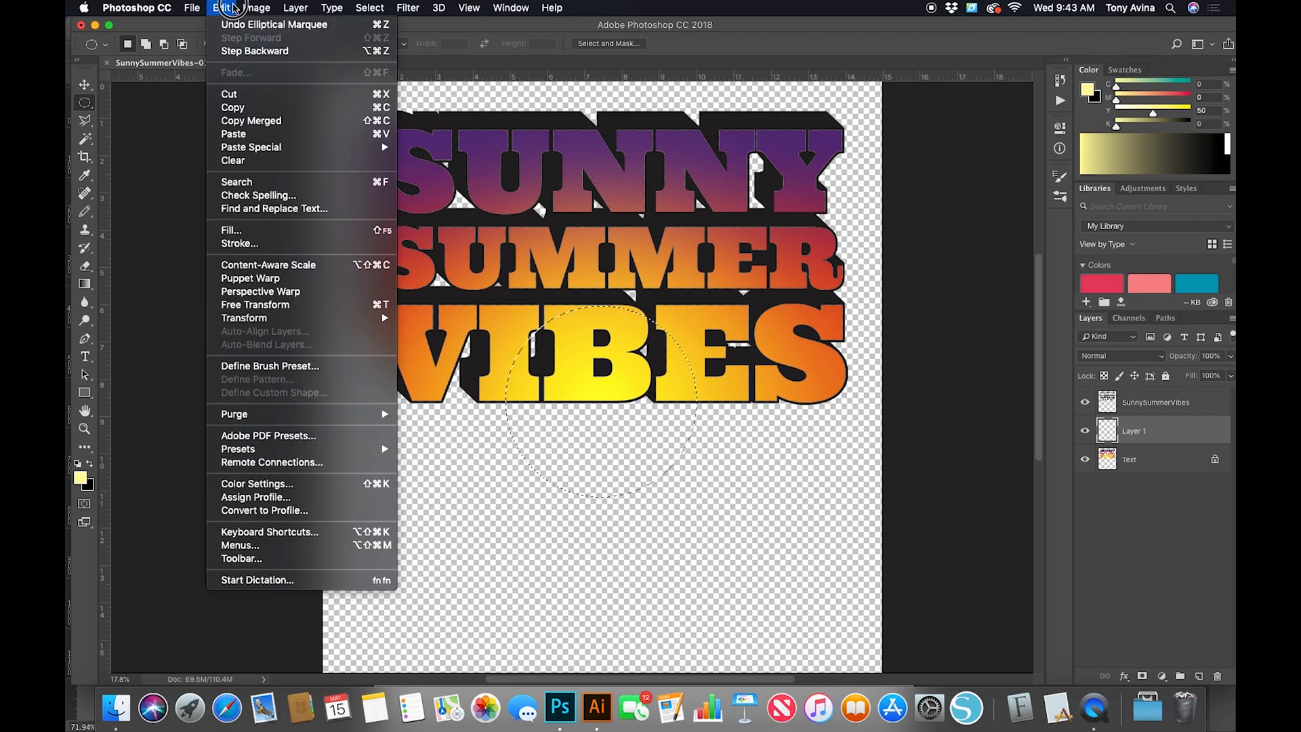
pyautogui.click(232, 230)
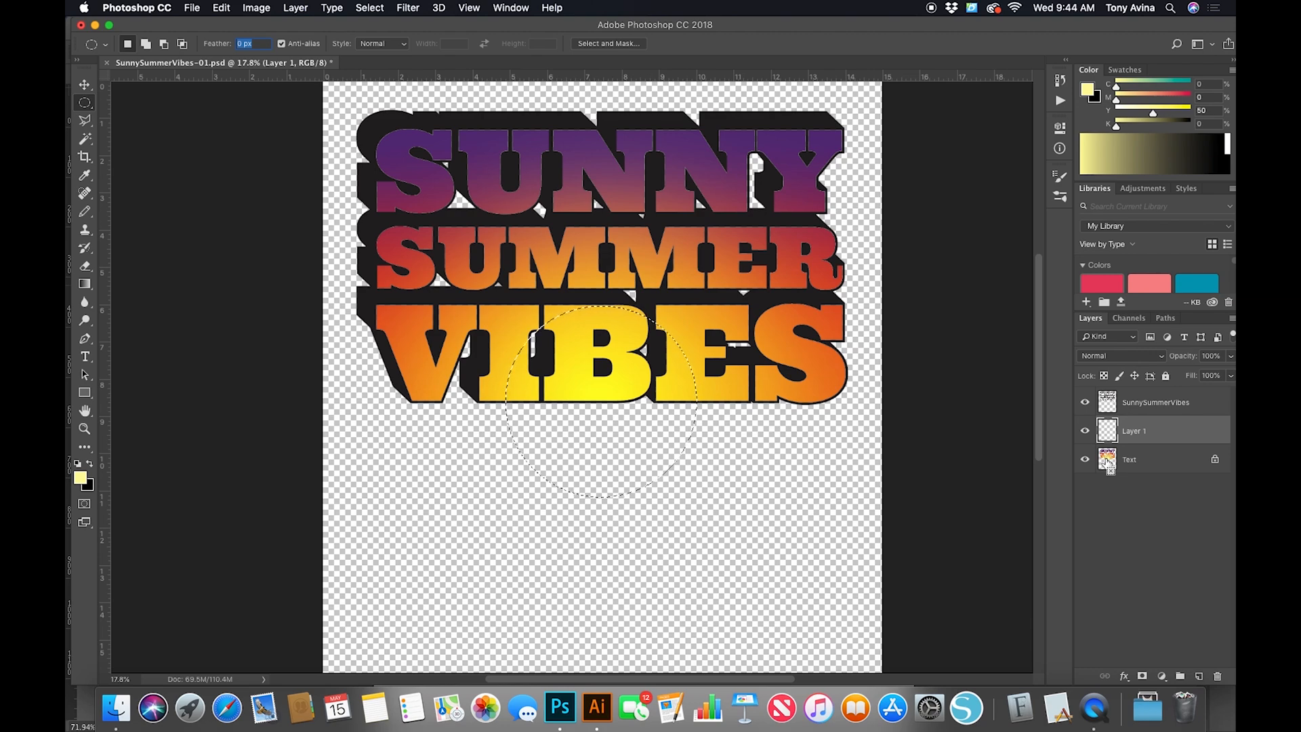
pyautogui.keyDown('alt'); pyautogui.keyDown('shift'); pyautogui.keyDown('super'); pyautogui.click(1107, 460); pyautogui.keyUp('super'); pyautogui.keyUp('shift'); pyautogui.keyUp('alt')
pyautogui.write('b')
pyautogui.moveTo(605, 360); pyautogui.dragTo(714, 411)
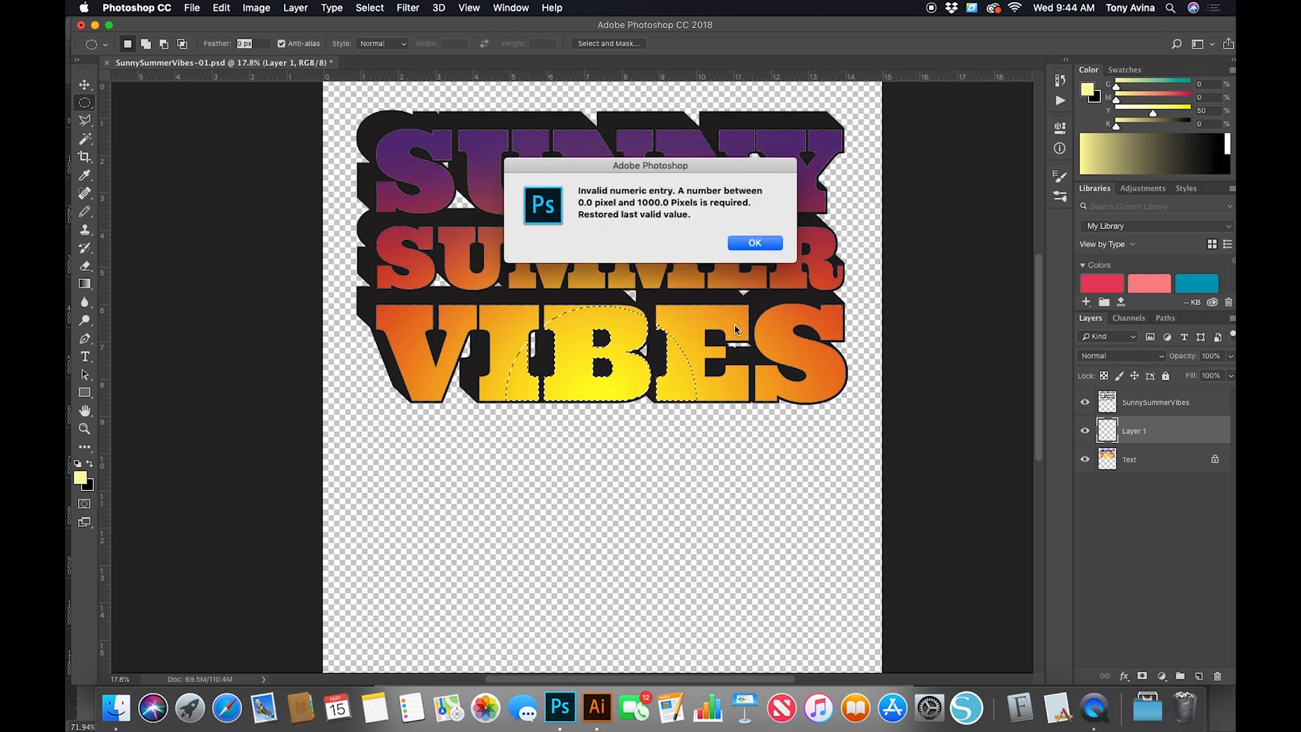
pyautogui.click(754, 241)
pyautogui.press('super+z')
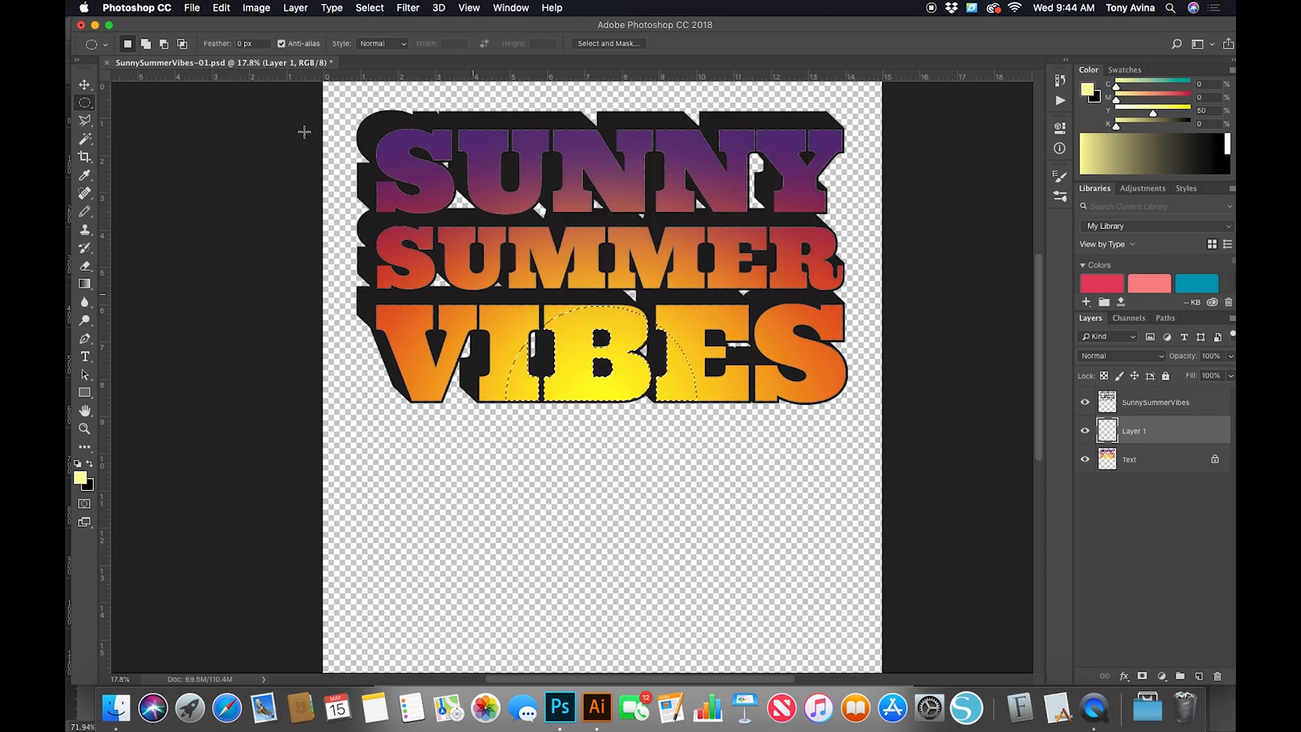
# - Fill the letter-shaped part of the circle with the foreground color in Normal mode at 100% opacity, and deselect
pyautogui.click(260, 14)
pyautogui.click(258, 10)
pyautogui.click(222, 8)
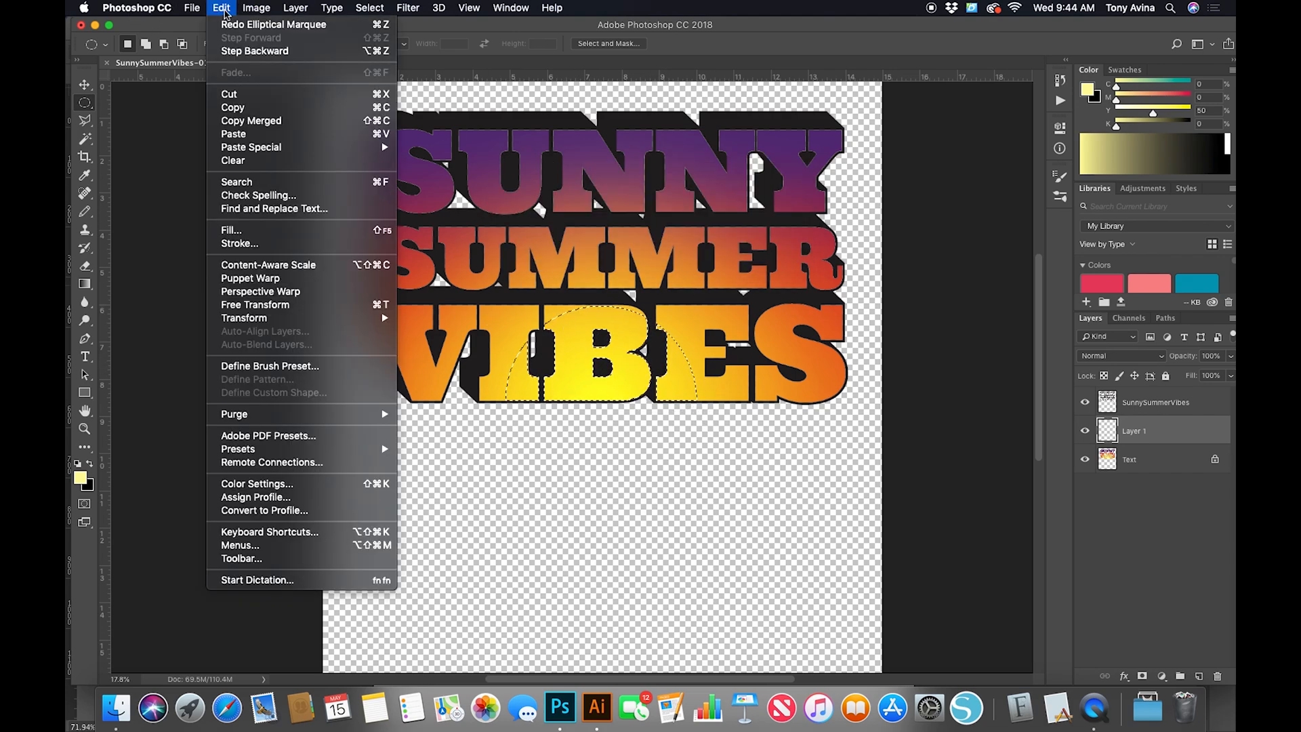
pyautogui.click(279, 233)
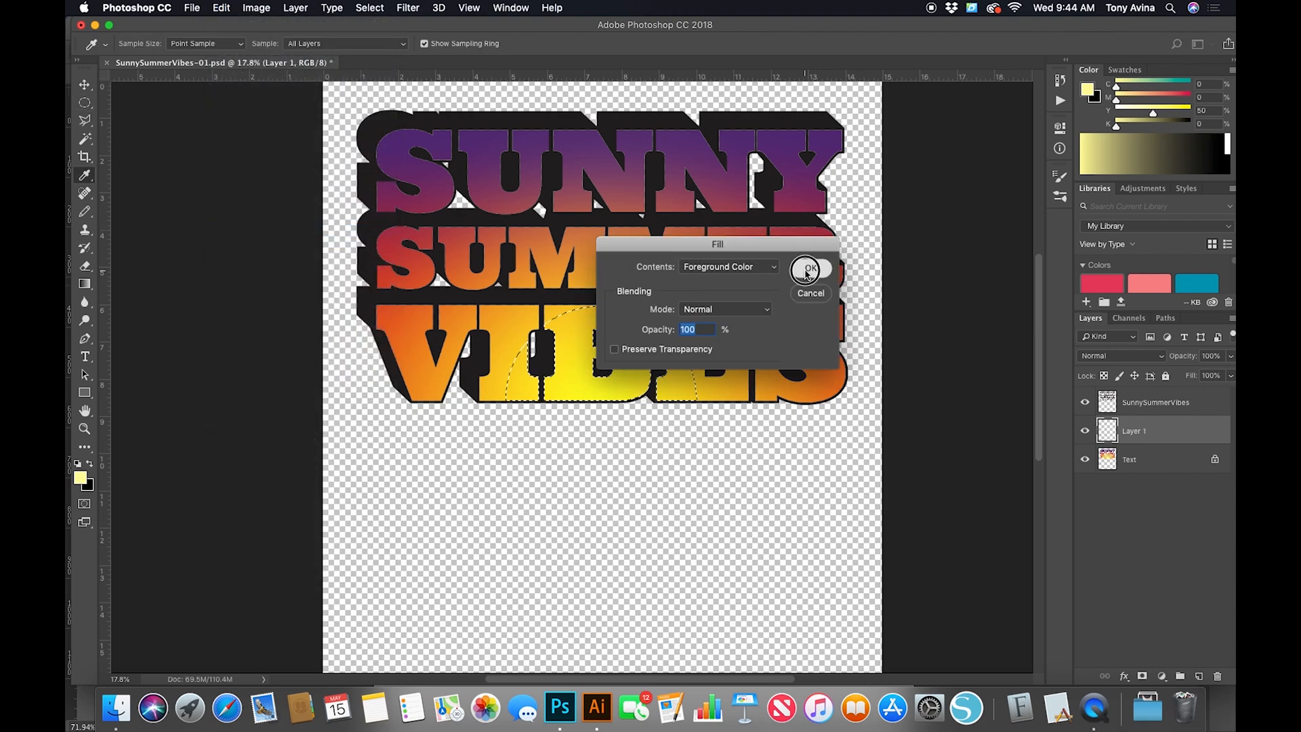
pyautogui.click(805, 268)
pyautogui.press('super+d')
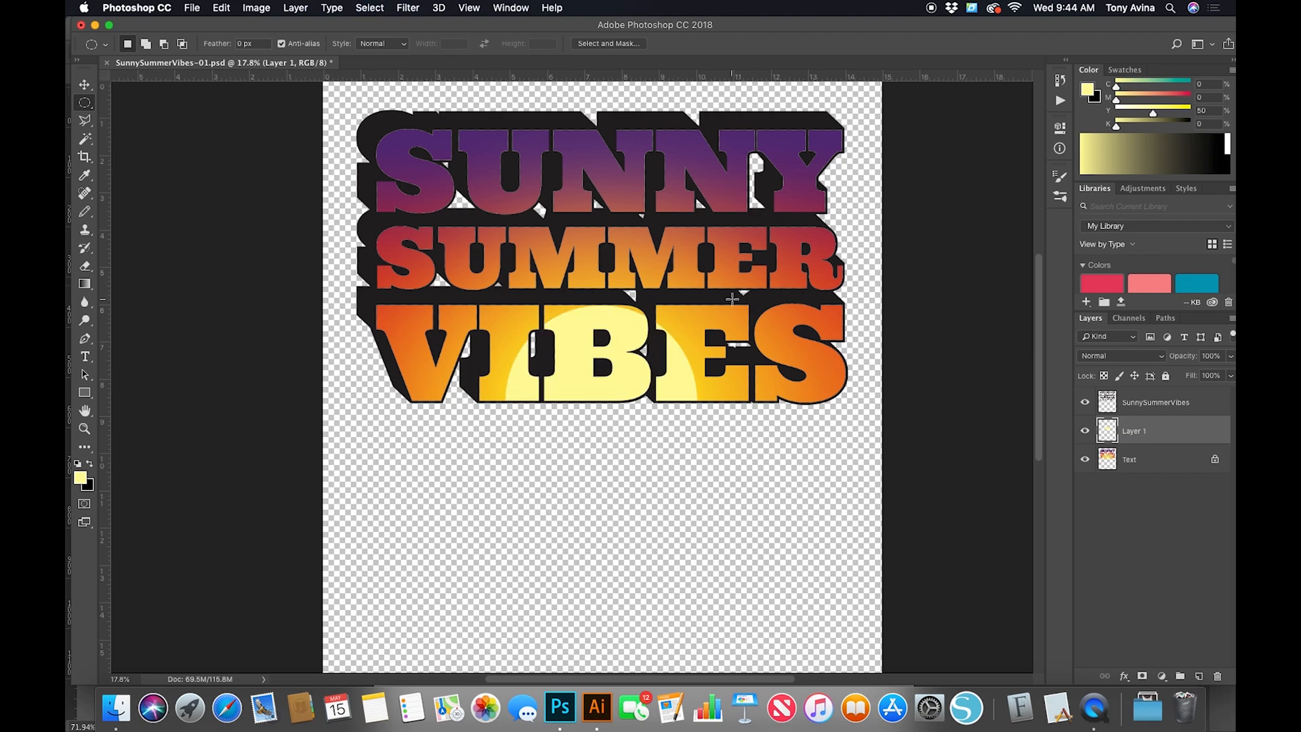
# - Reselect the filled sun area, inspect its upper edge, and undo back to the full circular selection on the empty layer
pyautogui.press('super+shift+d')
pyautogui.press('z')
pyautogui.moveTo(585, 307); pyautogui.dragTo(659, 291)
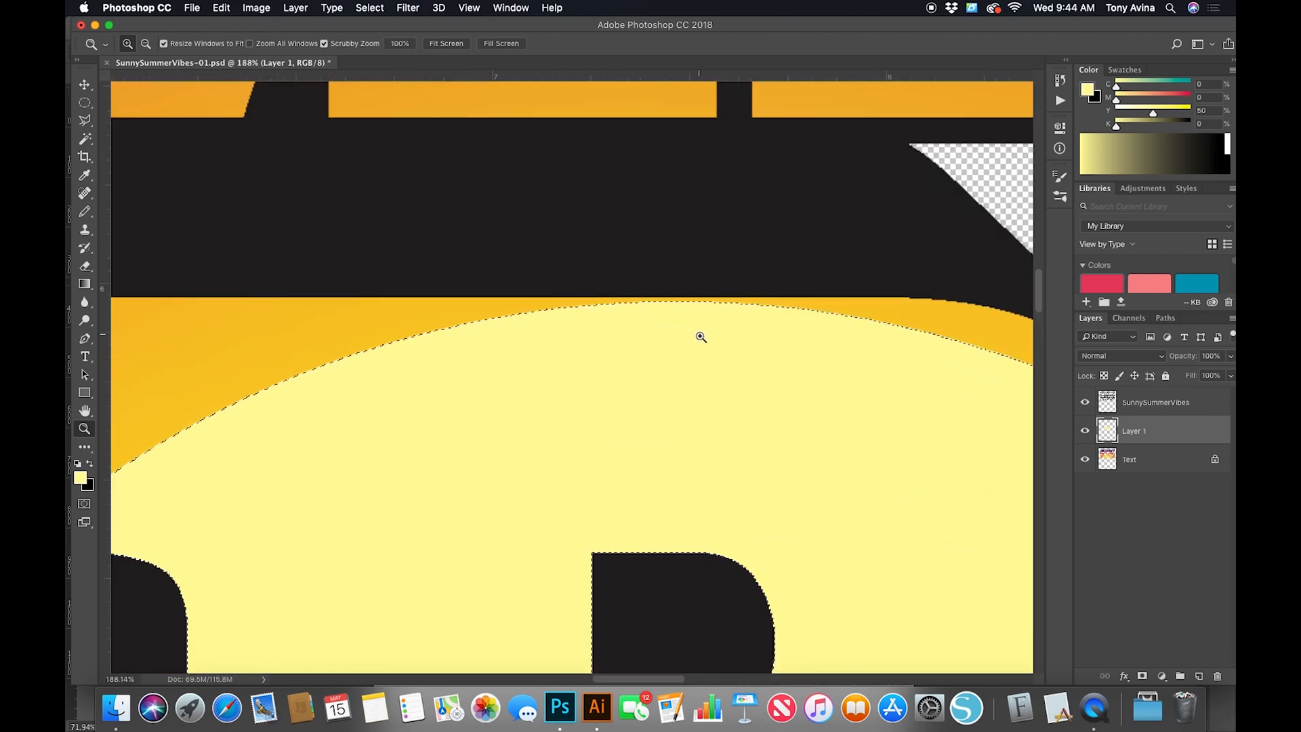
pyautogui.moveTo(700, 356); pyautogui.dragTo(624, 299)
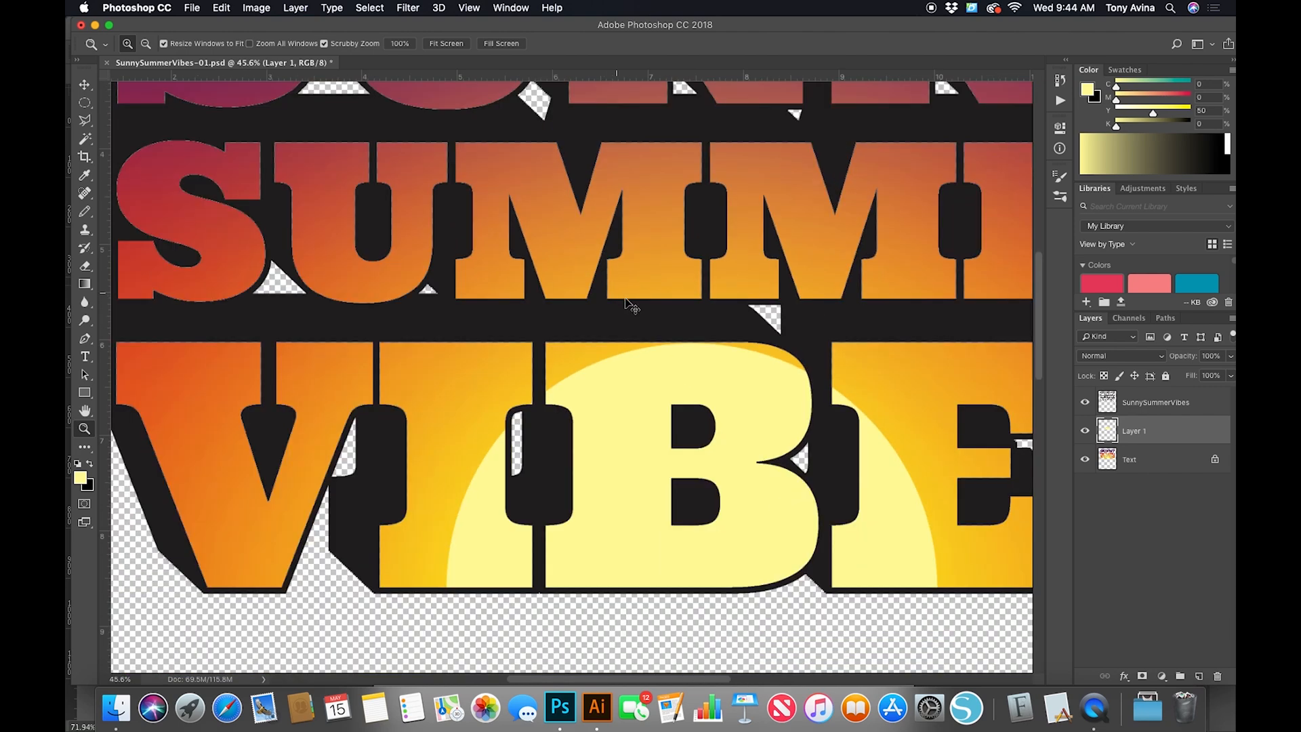
pyautogui.press('v')
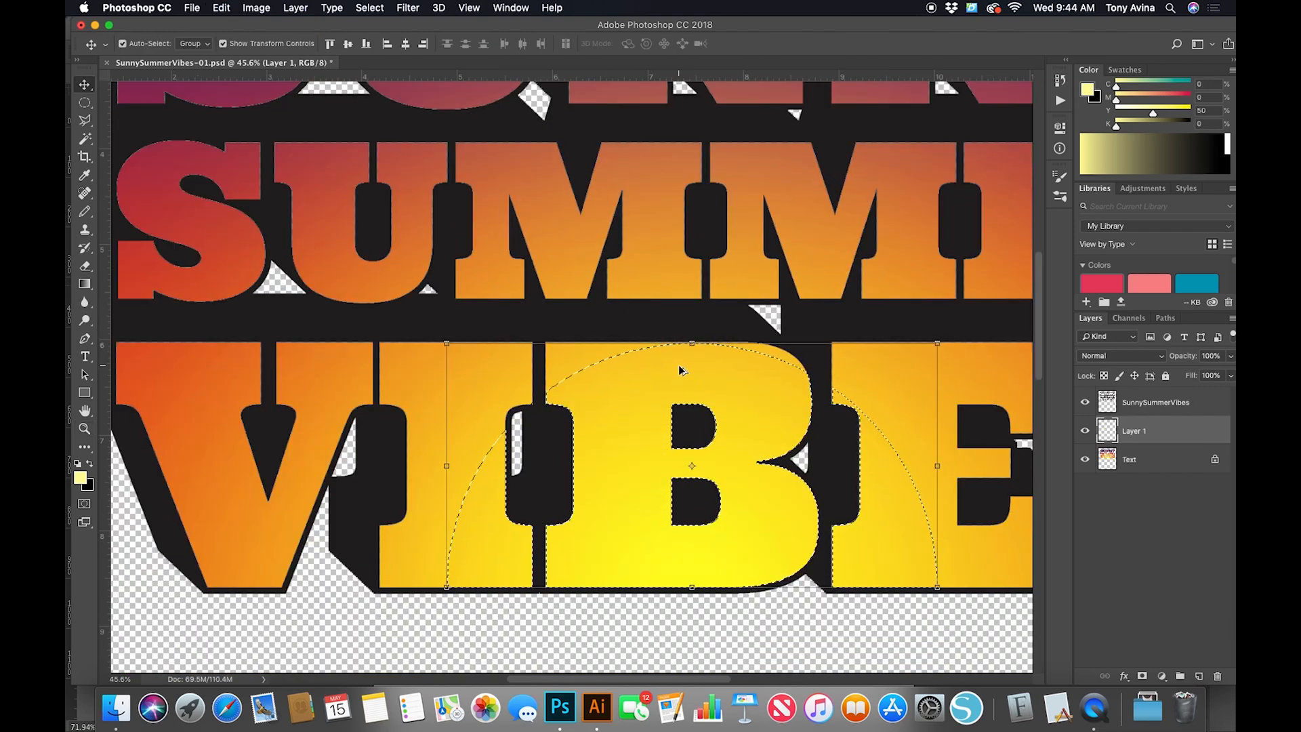
pyautogui.click(677, 363)
pyautogui.press('Return')
pyautogui.press('z')
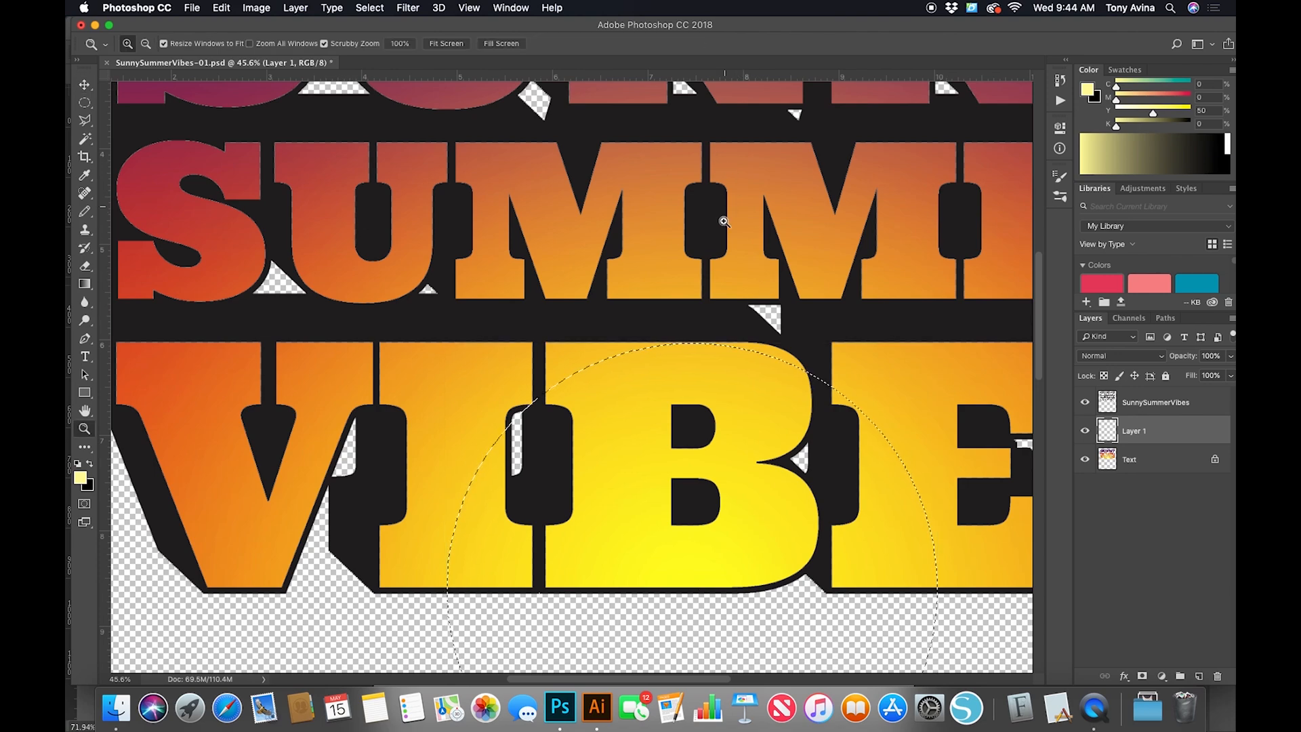
# - Fill the circular selection with the foreground color, move the circle straight down about 0.267 in, and deselect
pyautogui.moveTo(723, 217); pyautogui.dragTo(701, 211)
pyautogui.moveTo(776, 407); pyautogui.dragTo(760, 382)
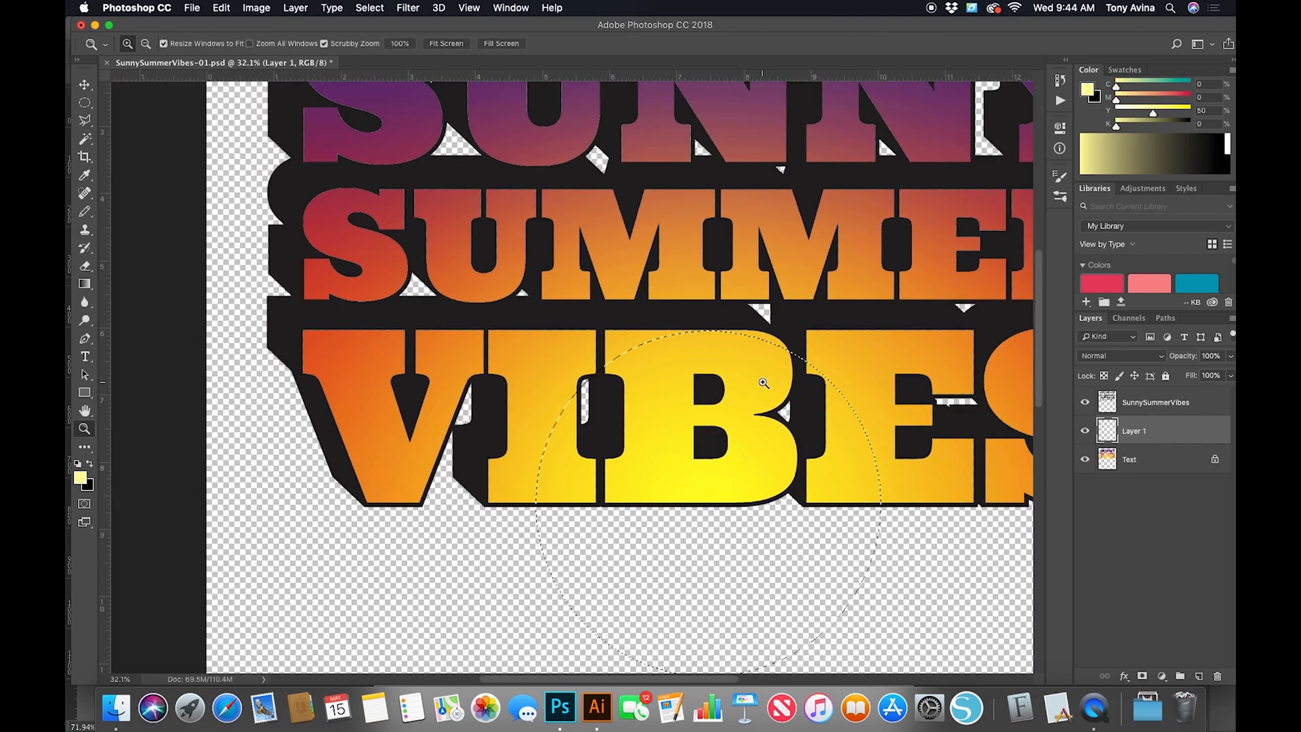
pyautogui.hotkey('alt', 'BackSpace')
pyautogui.press('v')
pyautogui.moveTo(763, 383); pyautogui.dragTo(765, 401)
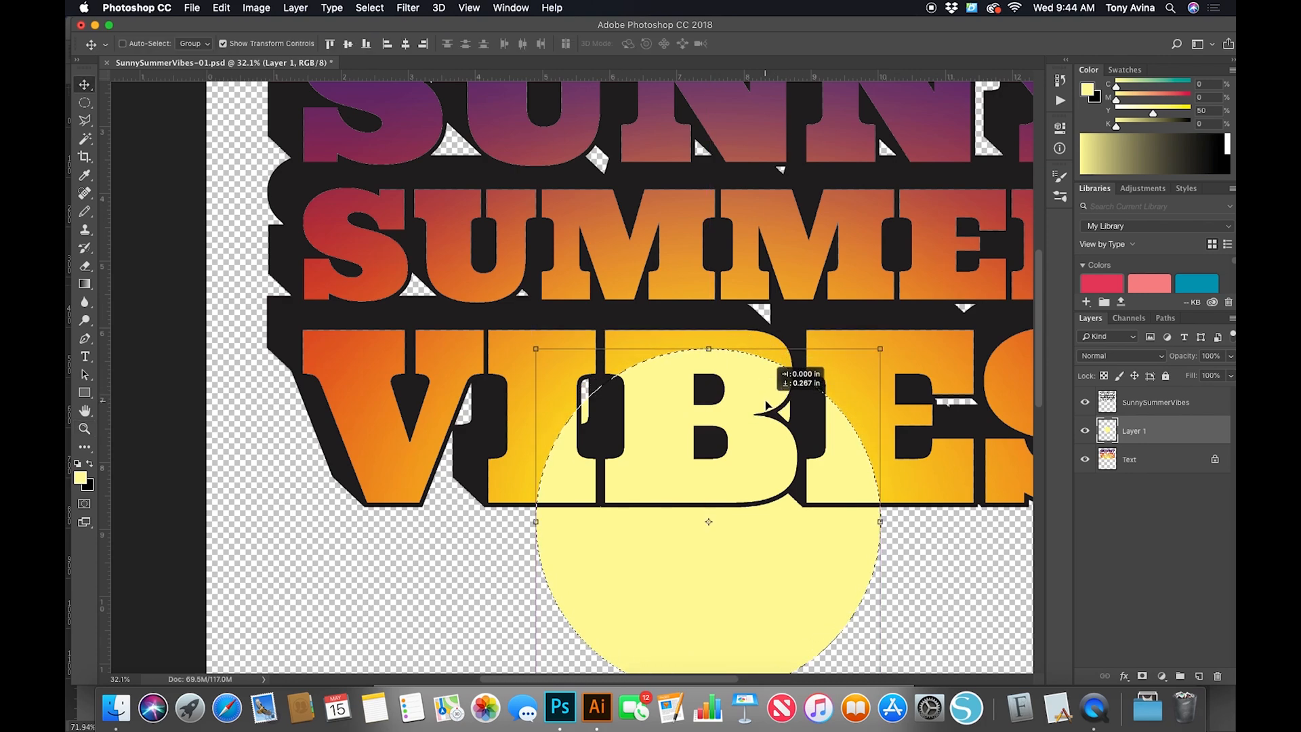
pyautogui.press('super+d')
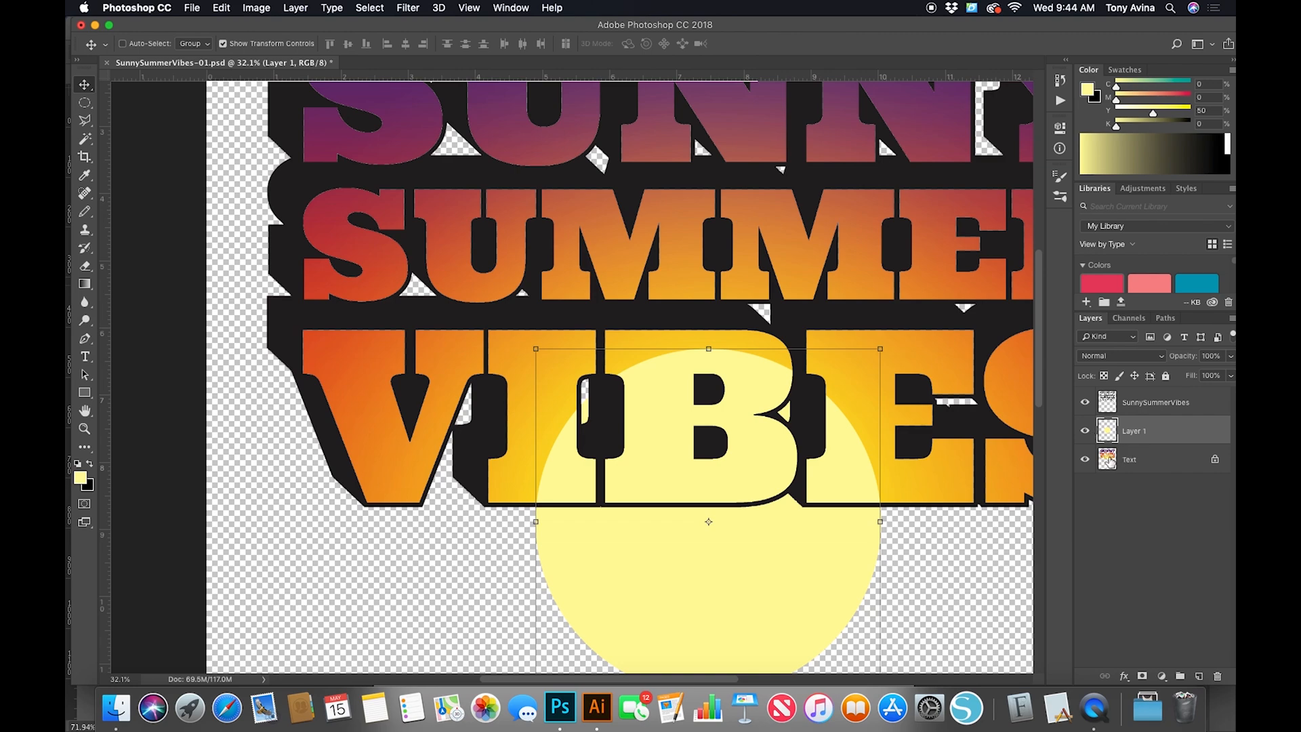
# - Delete the parts of the sun circle outside the Text layer's letter shapes, and deselect
pyautogui.keyDown('super'); pyautogui.click(1107, 460); pyautogui.keyUp('super')
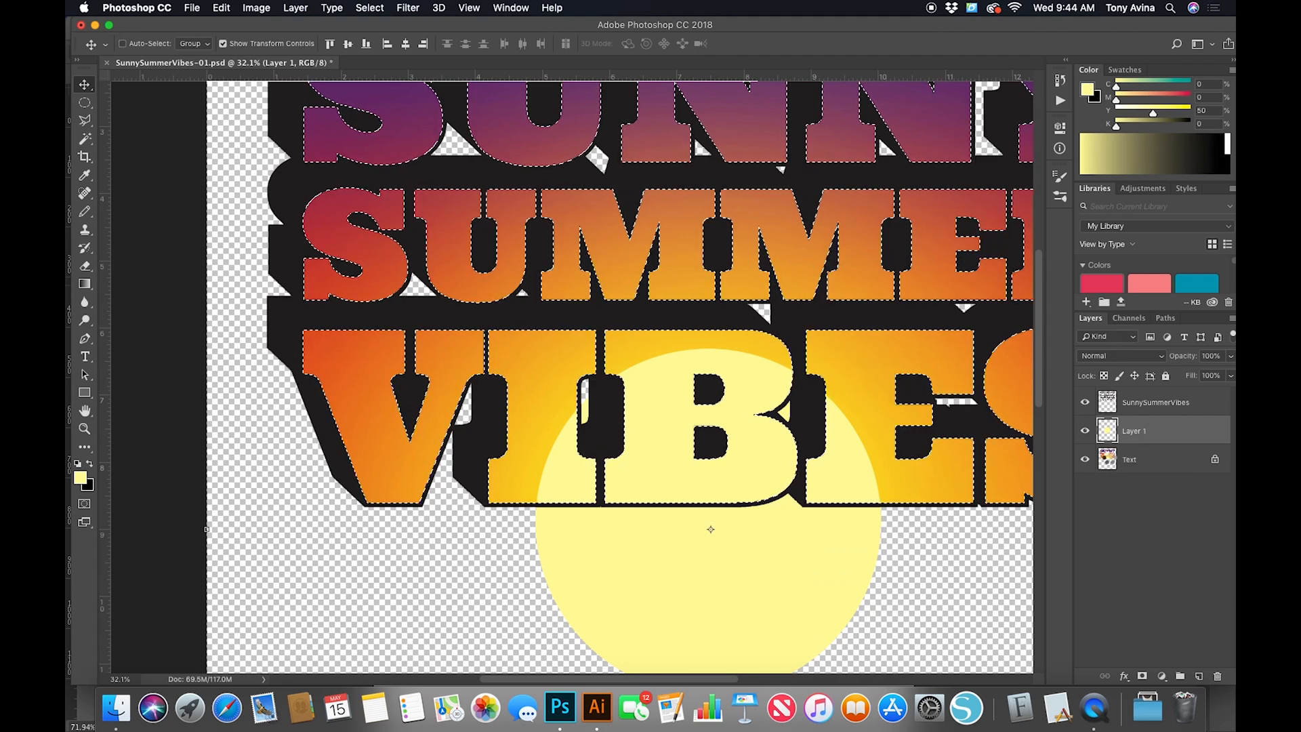
pyautogui.press('Delete')
pyautogui.press('super+d')
pyautogui.press('z')
pyautogui.moveTo(871, 406); pyautogui.dragTo(842, 345)
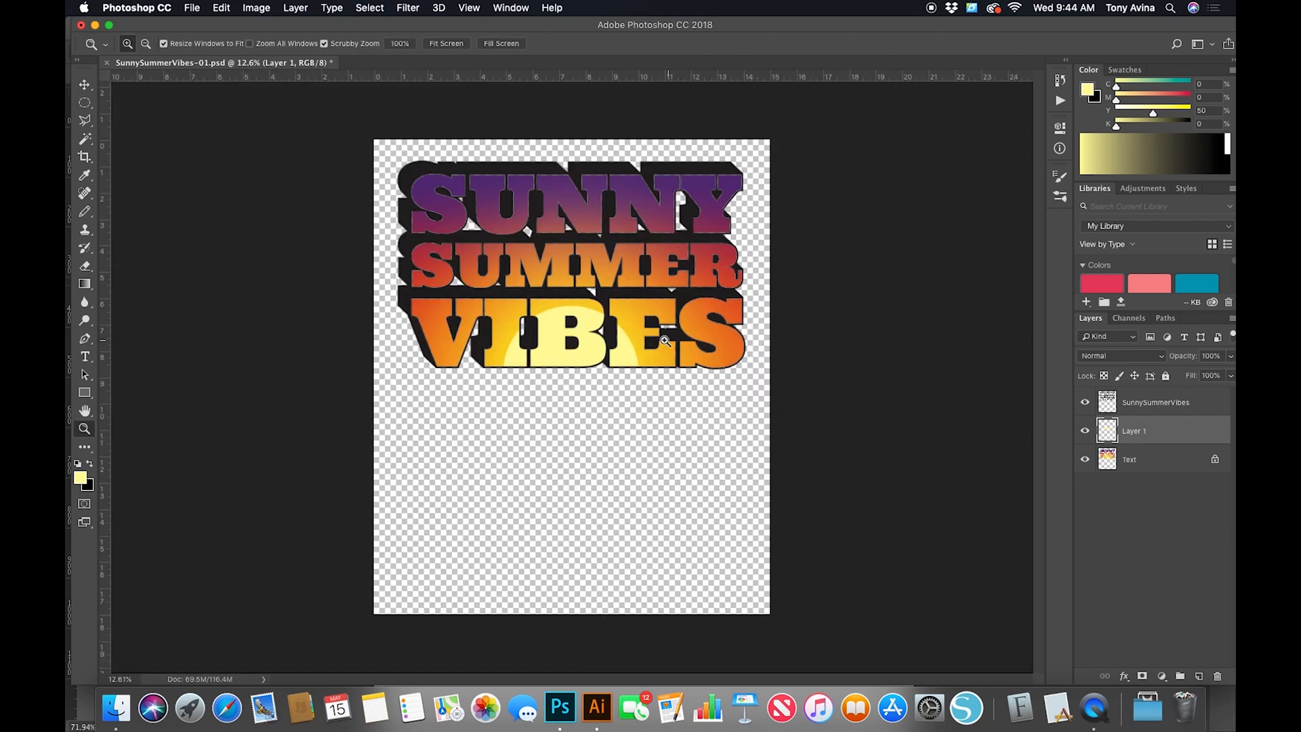
# - Switch to full-screen mode with the menu bar and load the Text layer's letter shapes as a selection
pyautogui.moveTo(667, 369); pyautogui.dragTo(698, 376)
pyautogui.press('super+r')
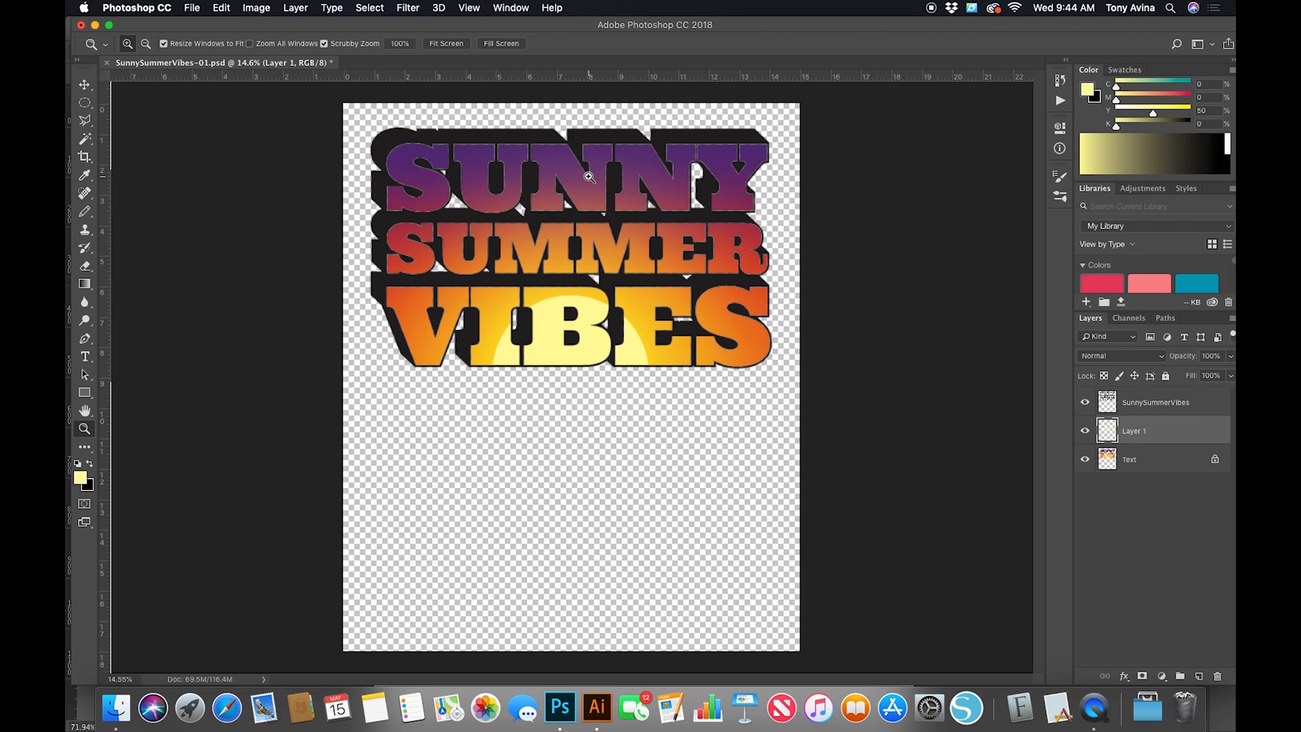
pyautogui.press('f')
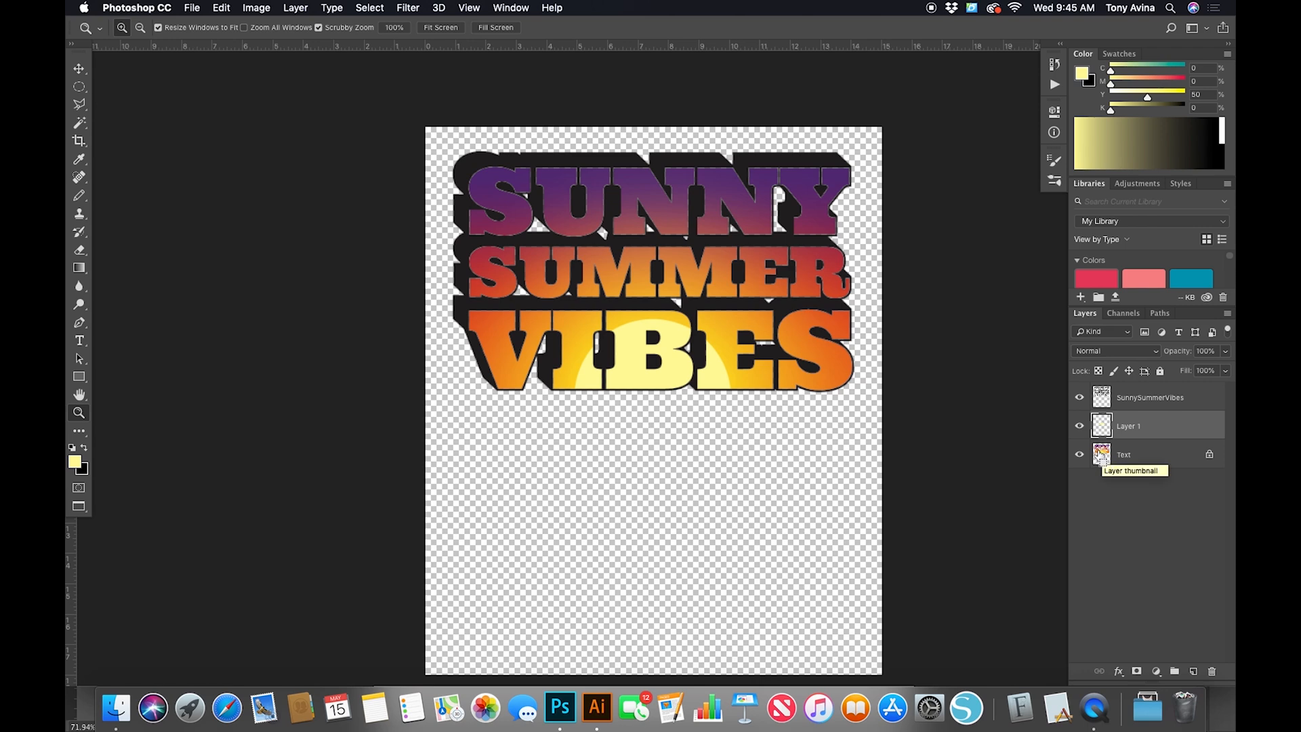
pyautogui.keyDown('super'); pyautogui.click(1099, 456); pyautogui.keyUp('super')
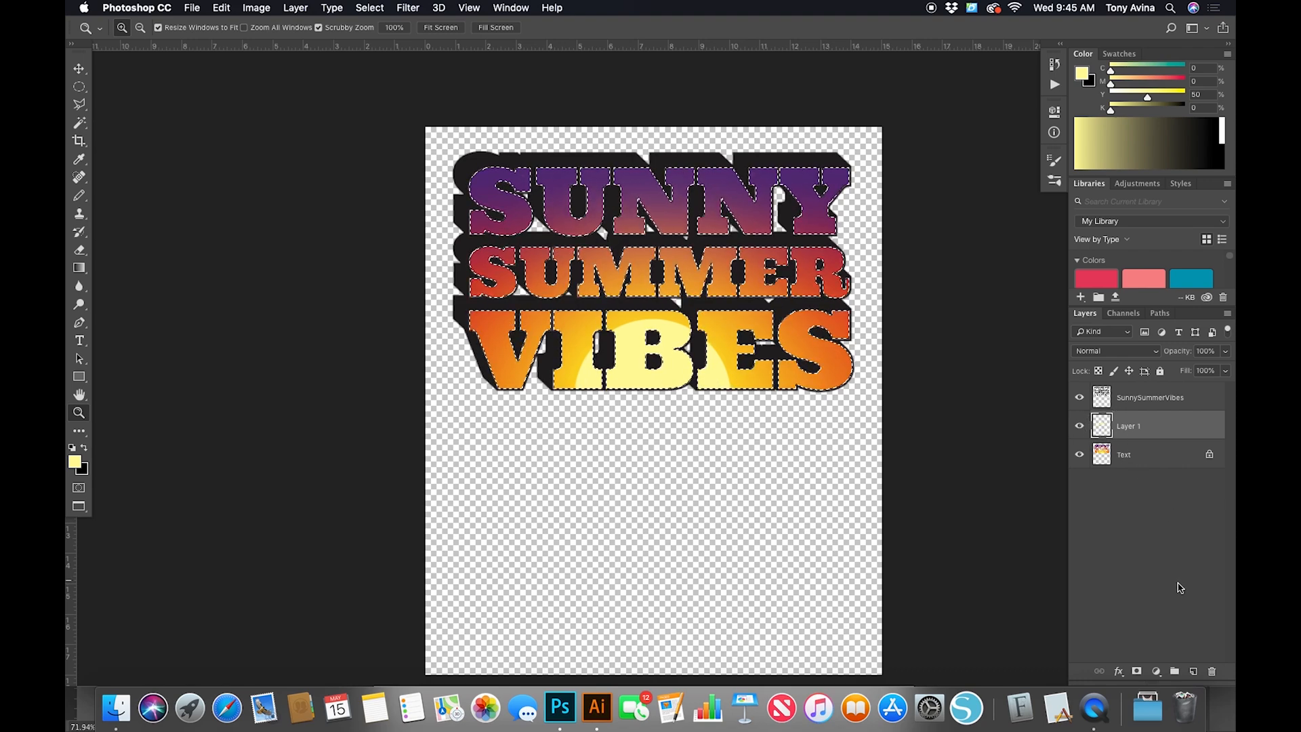
# - Rename Layer 1 as sun and add a new layer named inner outline above it
pyautogui.doubleClick(1128, 426)
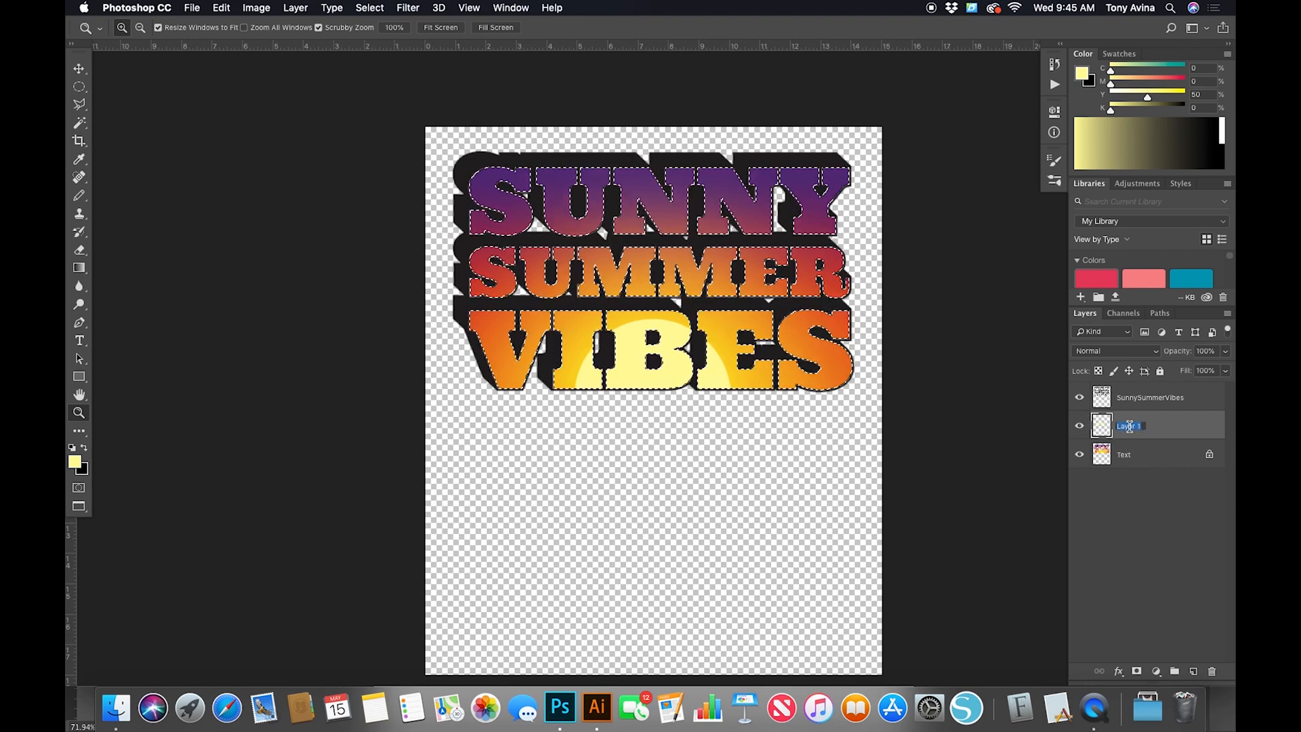
pyautogui.write('sun')
pyautogui.press('Return')
pyautogui.click(1193, 671)
pyautogui.doubleClick(1136, 428)
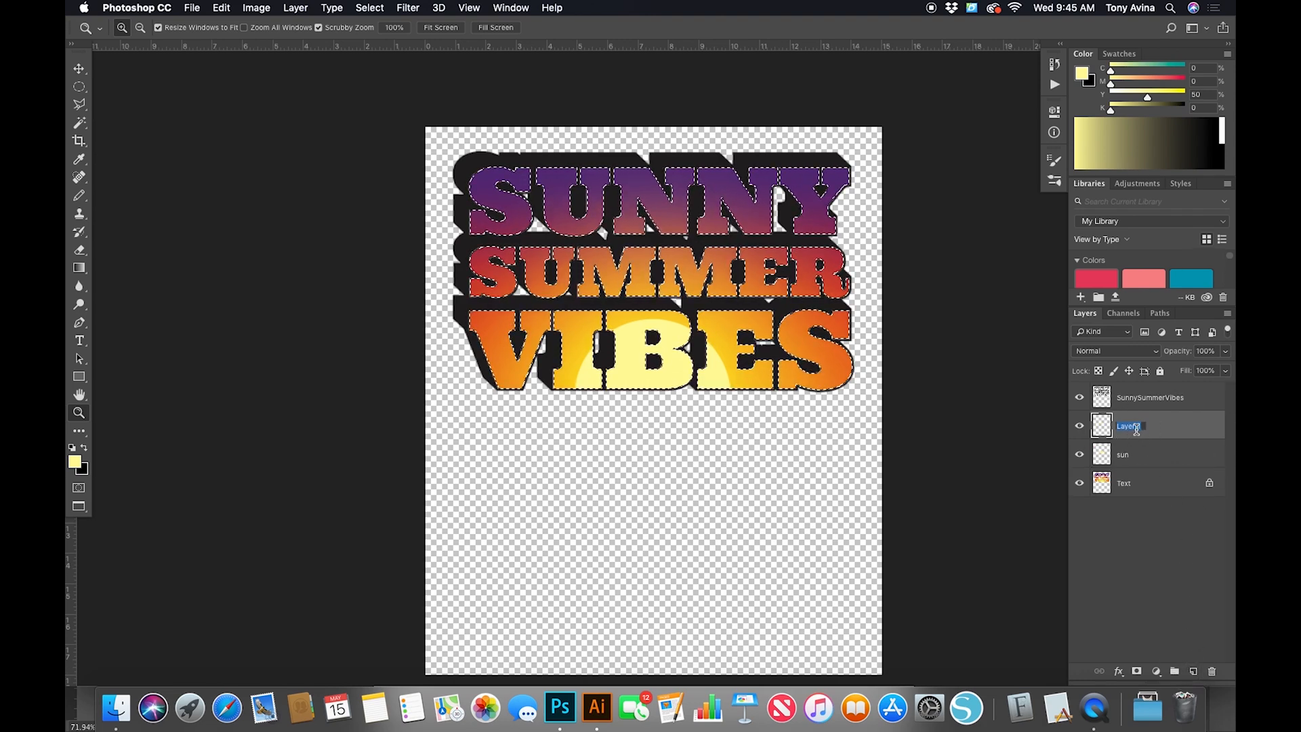
pyautogui.write('inner')
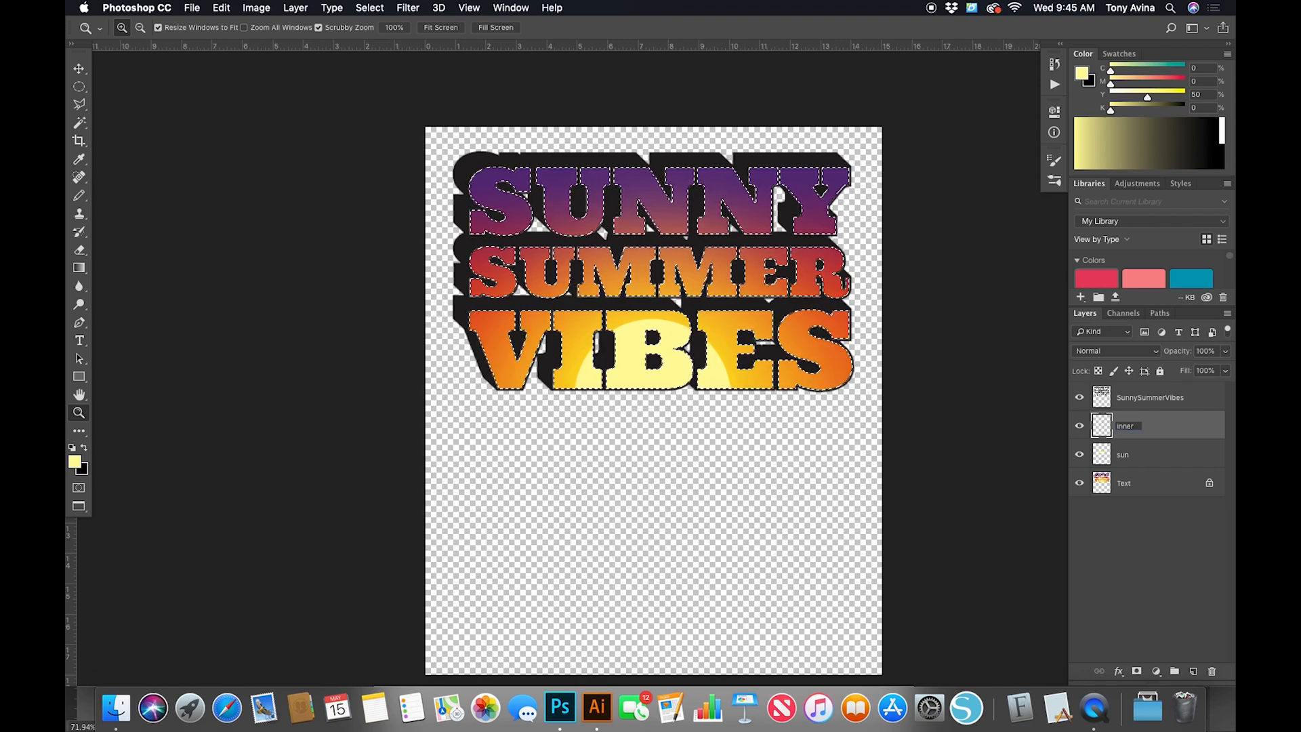
pyautogui.write(' outline')
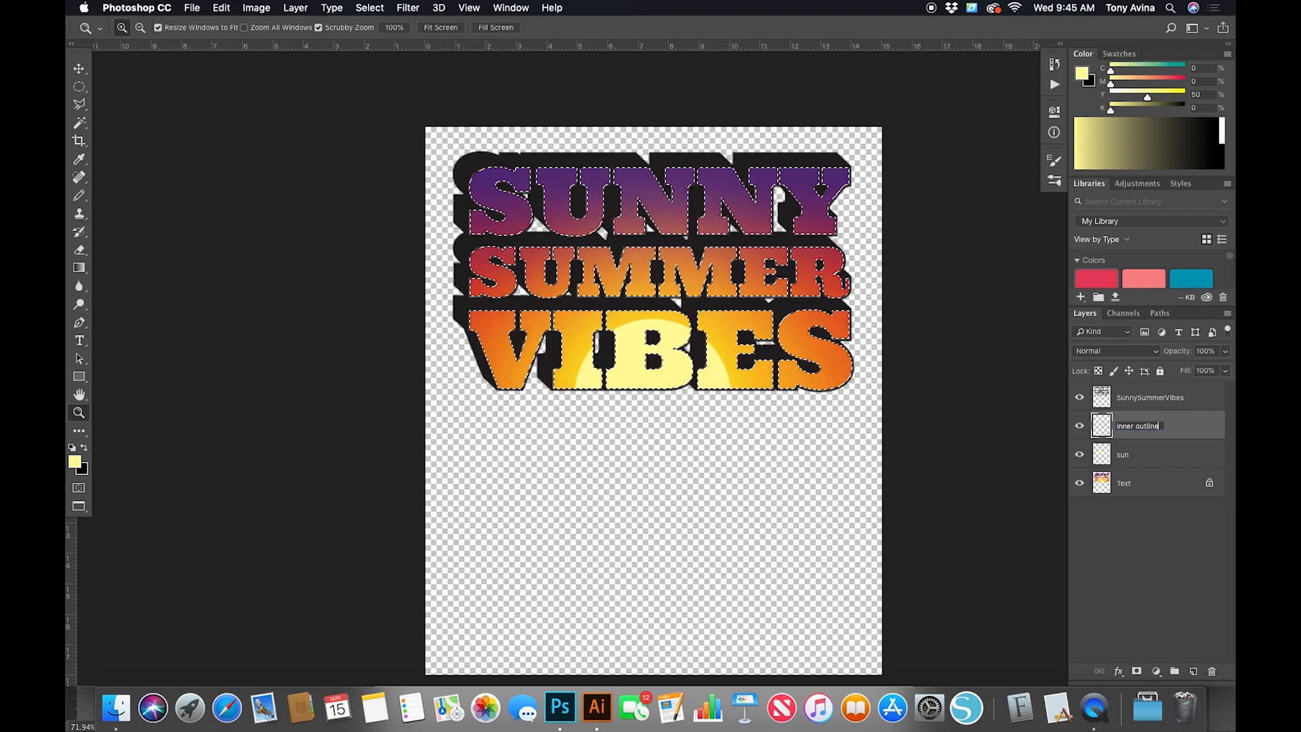
pyautogui.press('Return')
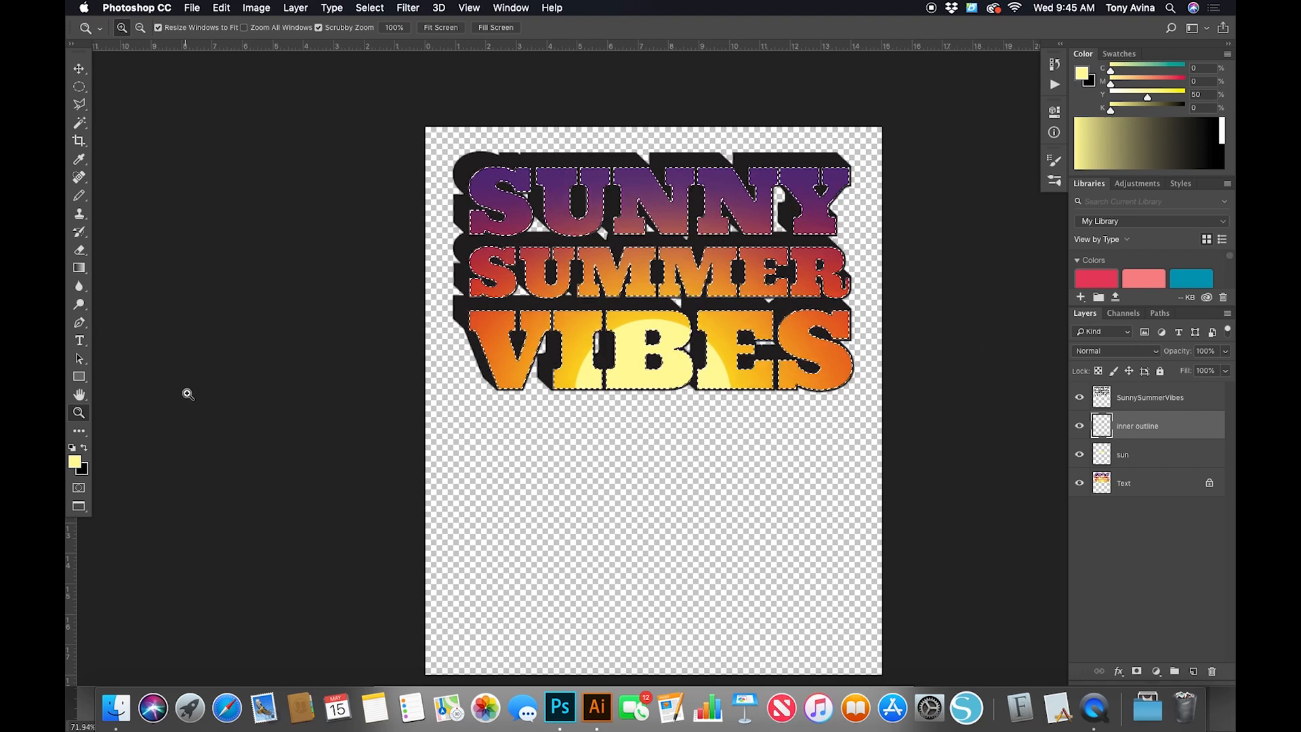
# - Set the foreground color to white, stroke the letter selection on the inner outline layer with a 15 px centered line, and deselect
pyautogui.press('d')
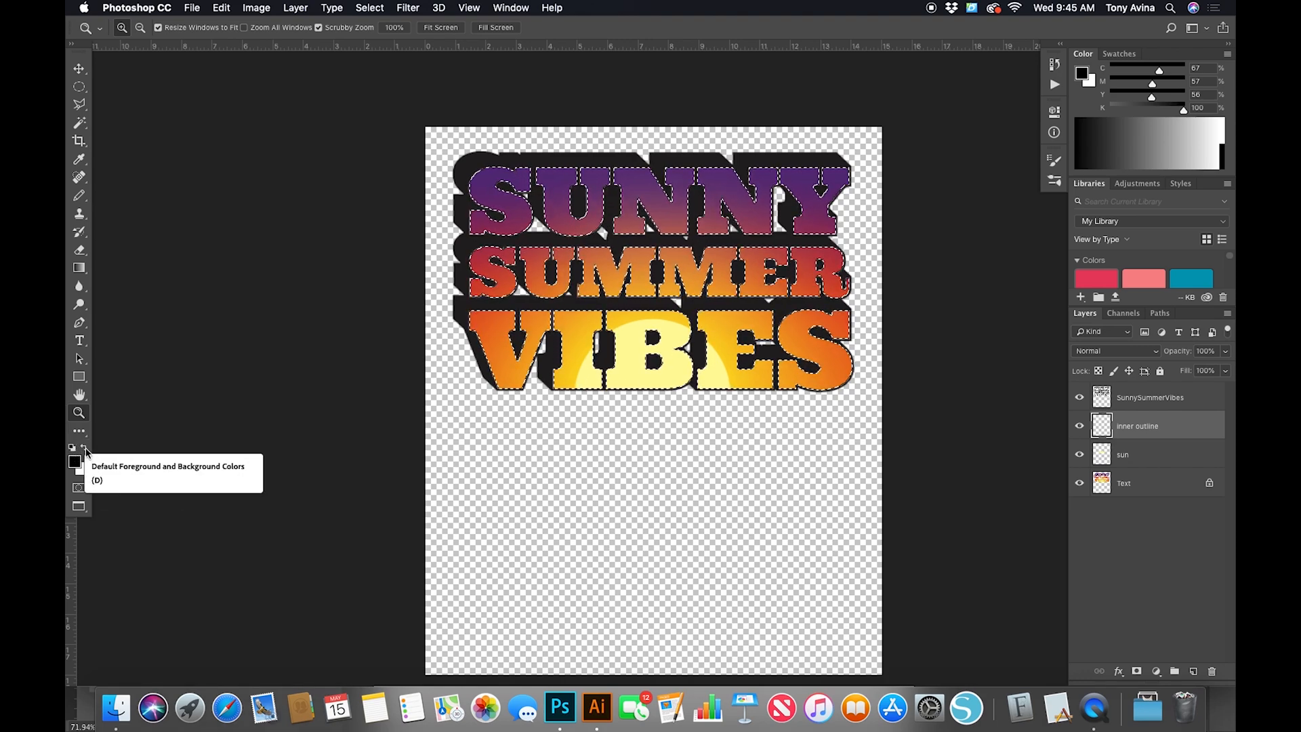
pyautogui.click(86, 450)
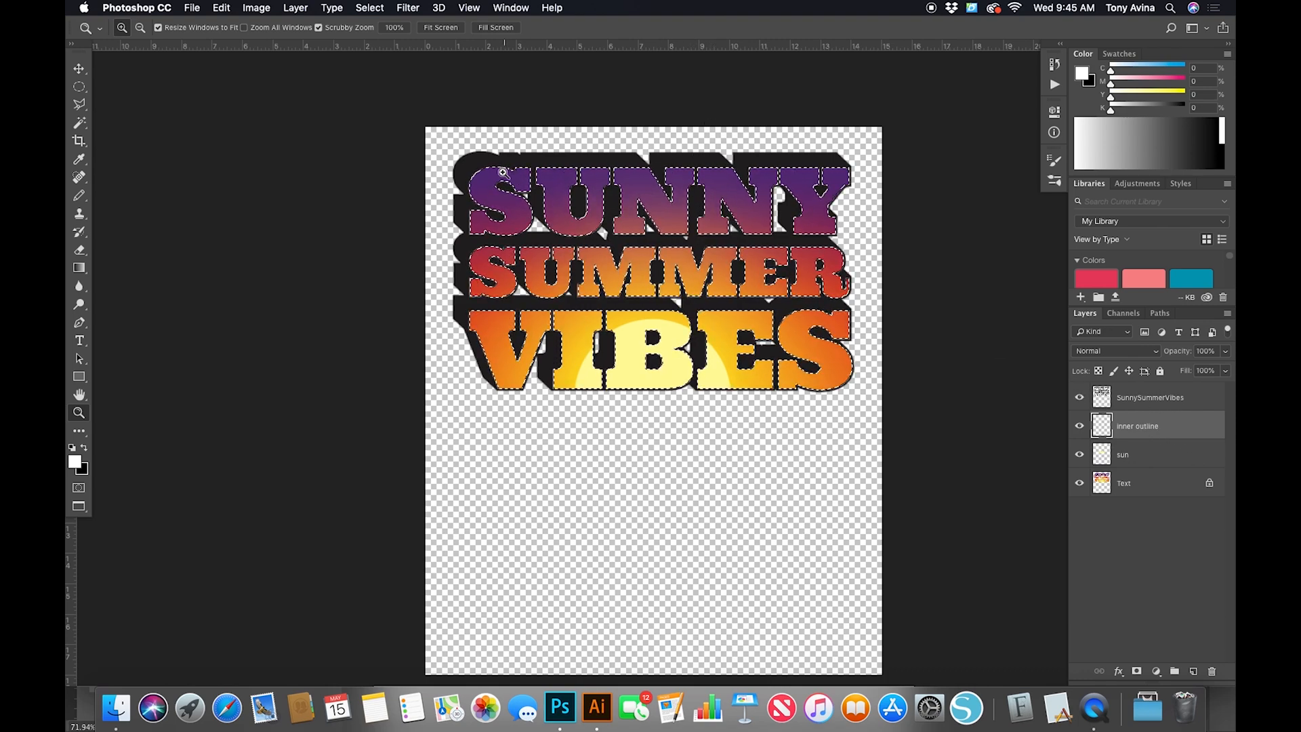
pyautogui.click(241, 8)
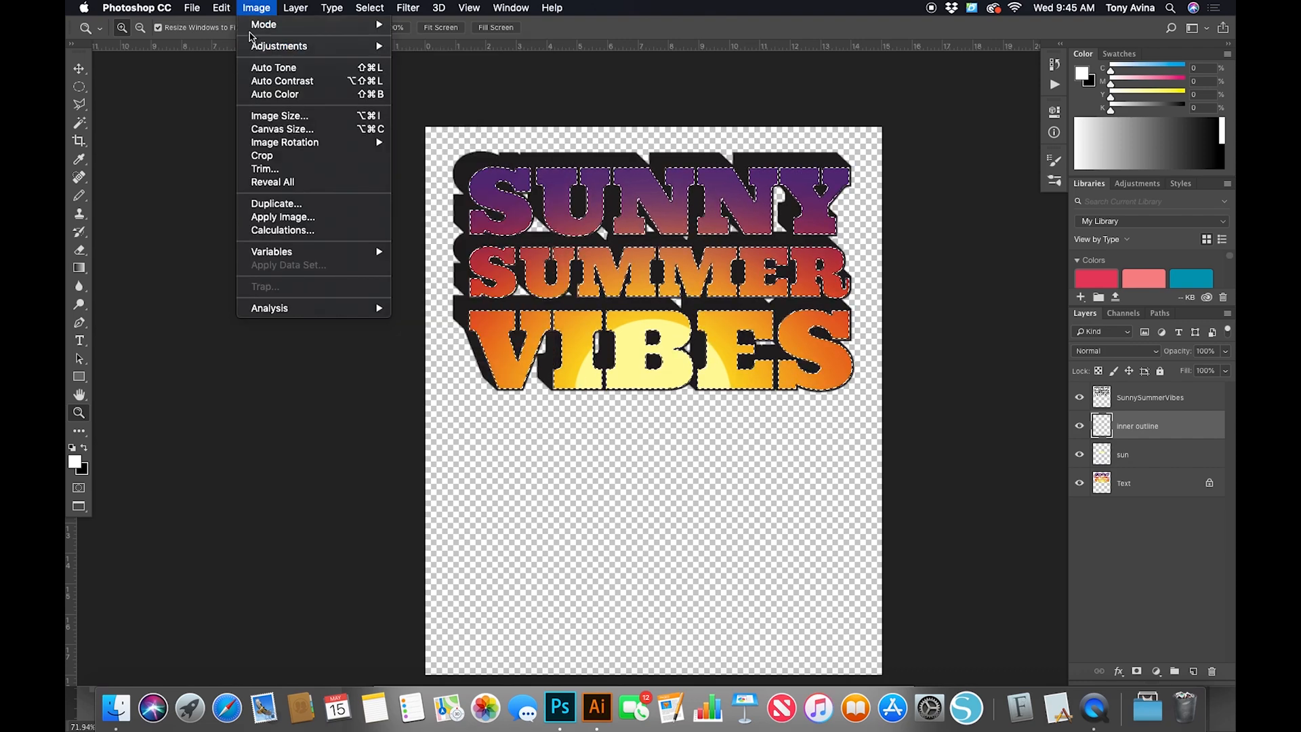
pyautogui.click(309, 246)
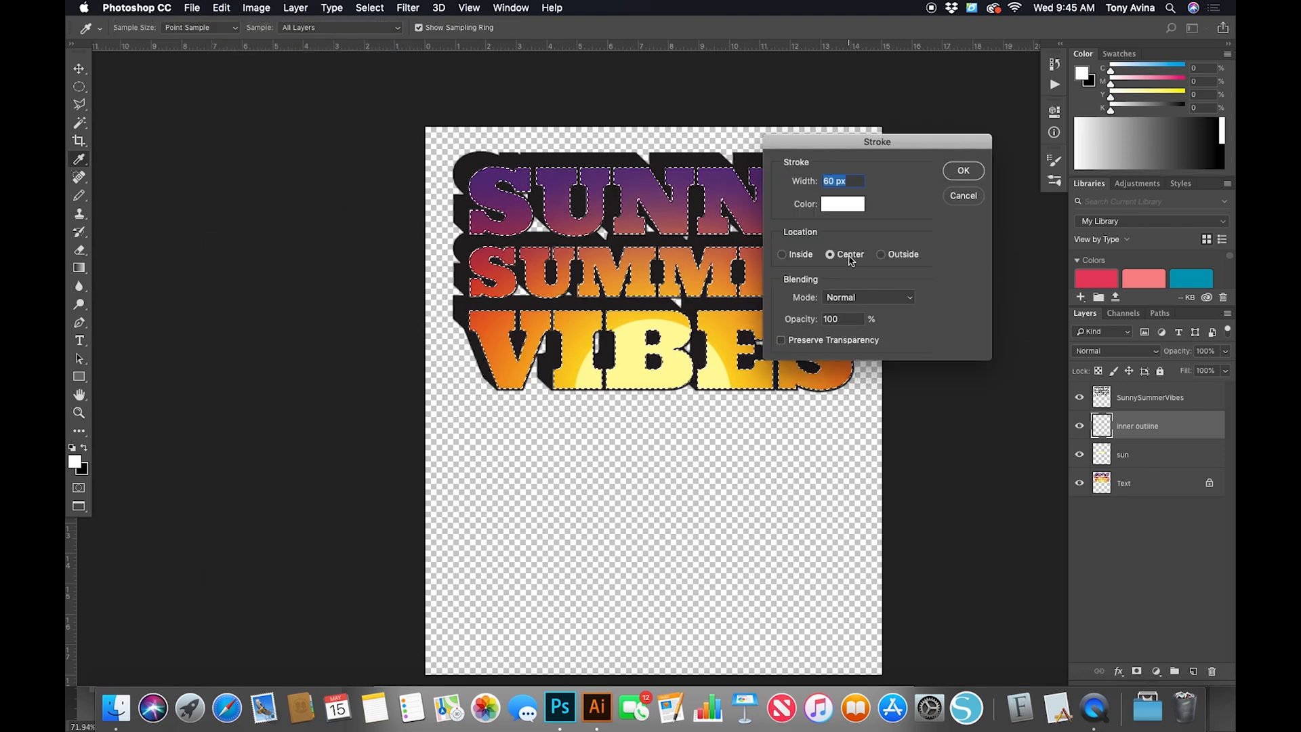
pyautogui.write('15')
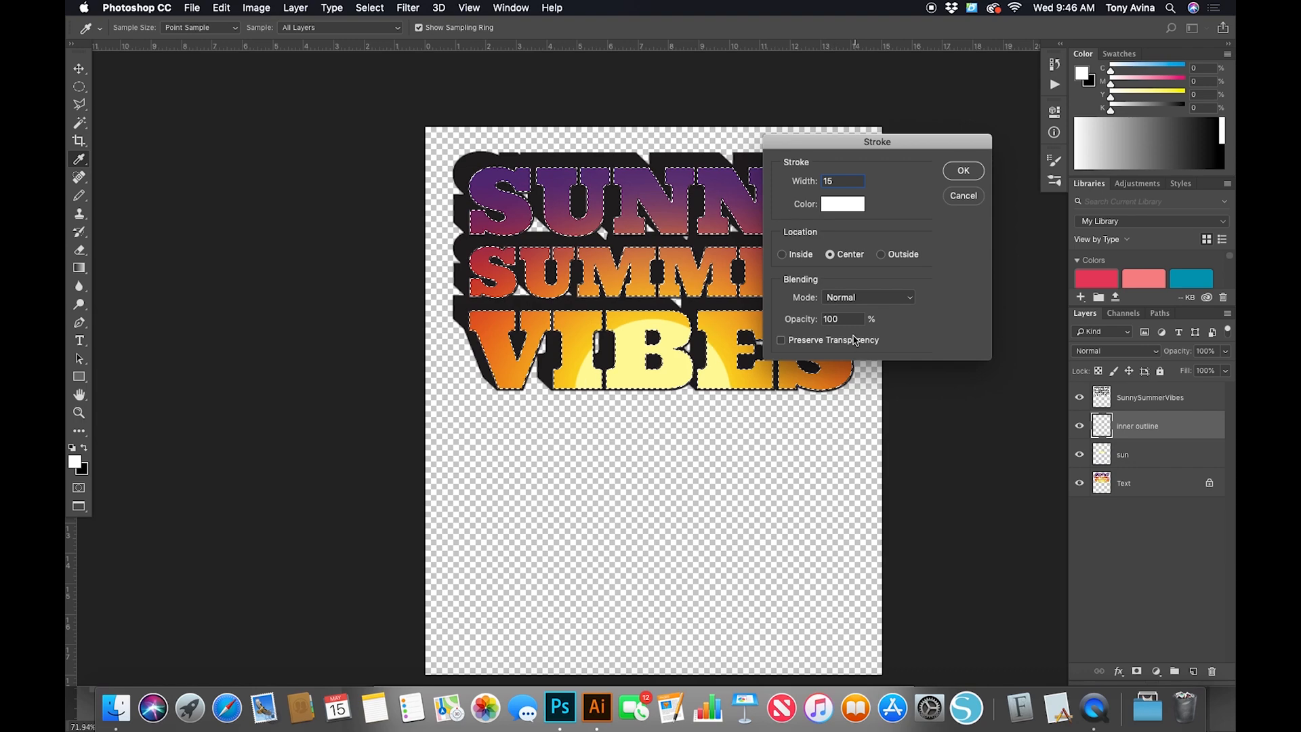
pyautogui.click(965, 172)
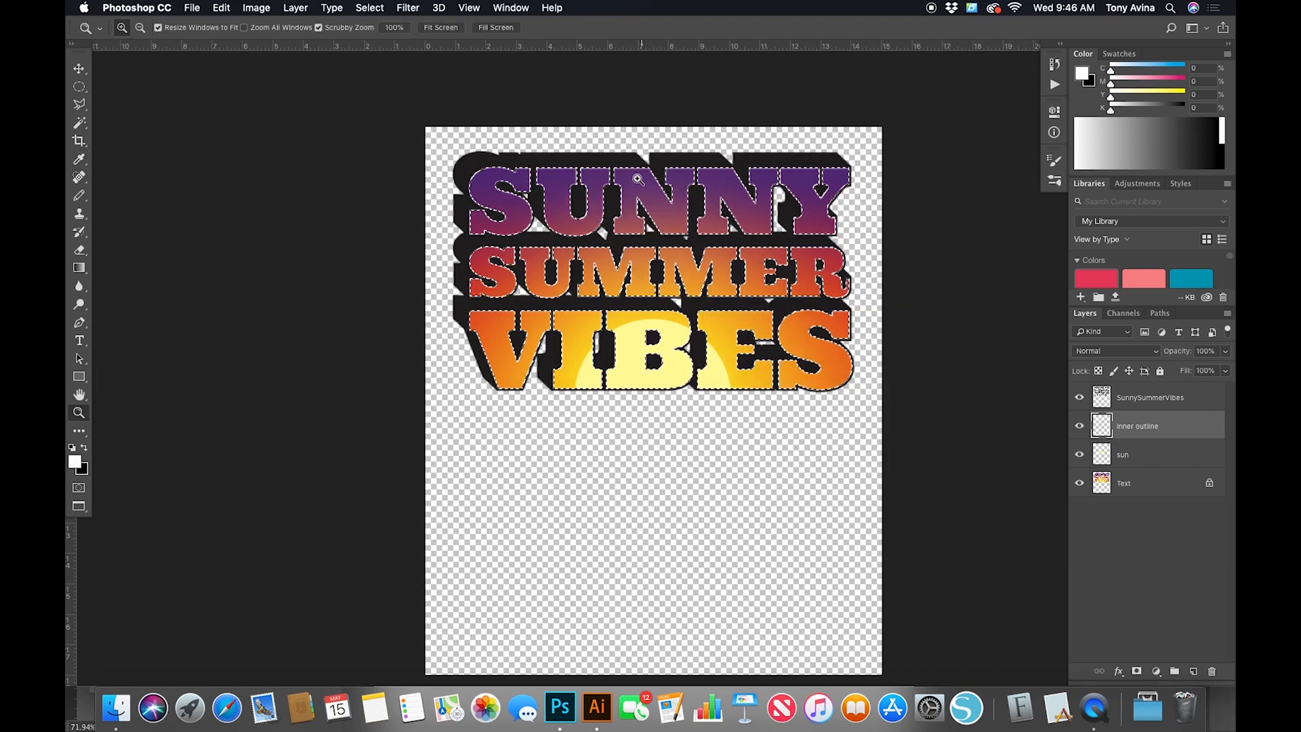
pyautogui.press('z')
pyautogui.click(688, 223)
pyautogui.moveTo(688, 223)
pyautogui.mouseDown()
pyautogui.moveTo(705, 235)
pyautogui.moveTo(689, 223)
pyautogui.mouseUp()
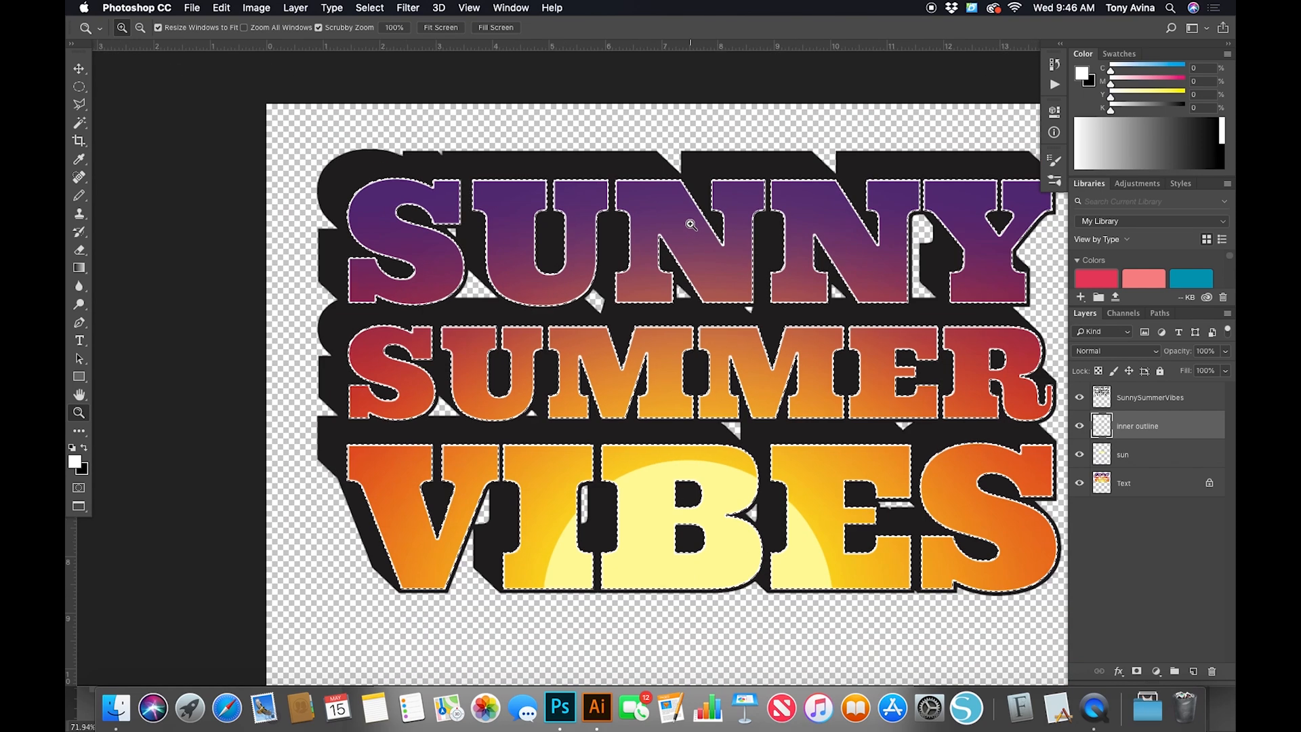
pyautogui.press('super+d')
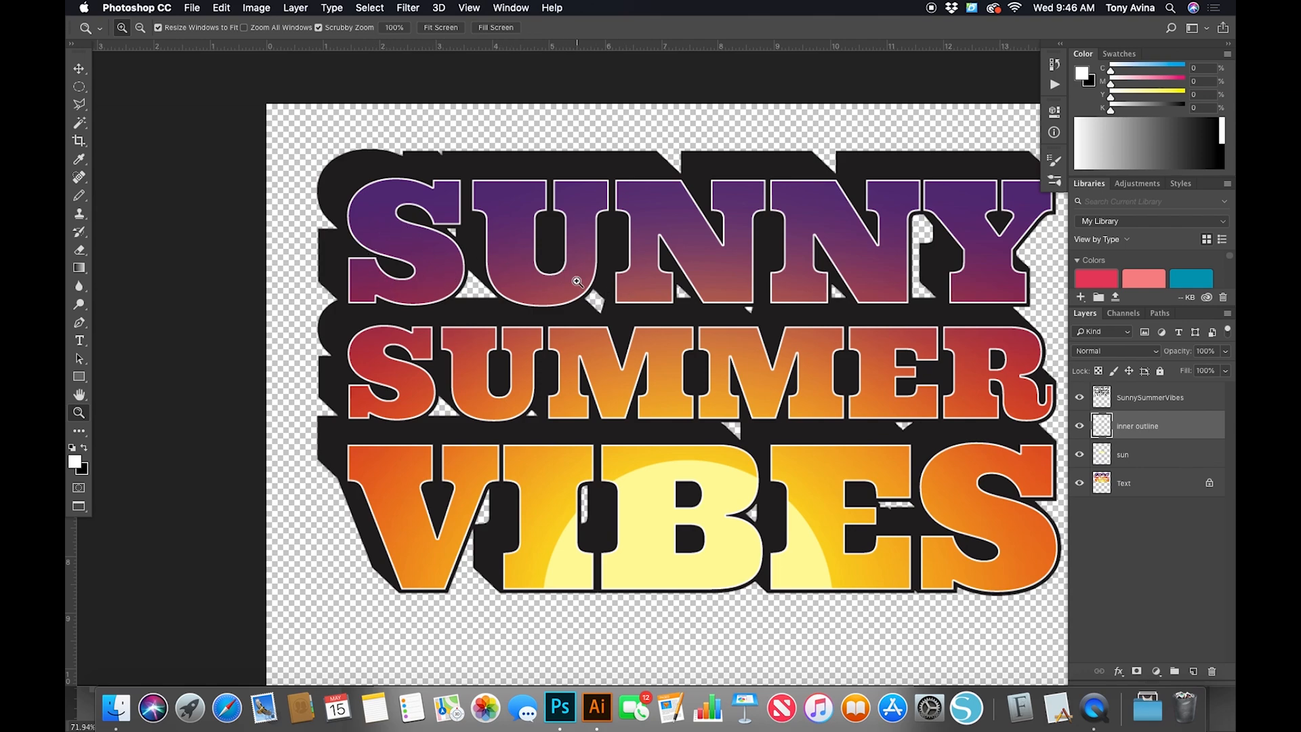
pyautogui.keyDown('alt'); pyautogui.click(561, 242); pyautogui.keyUp('alt')
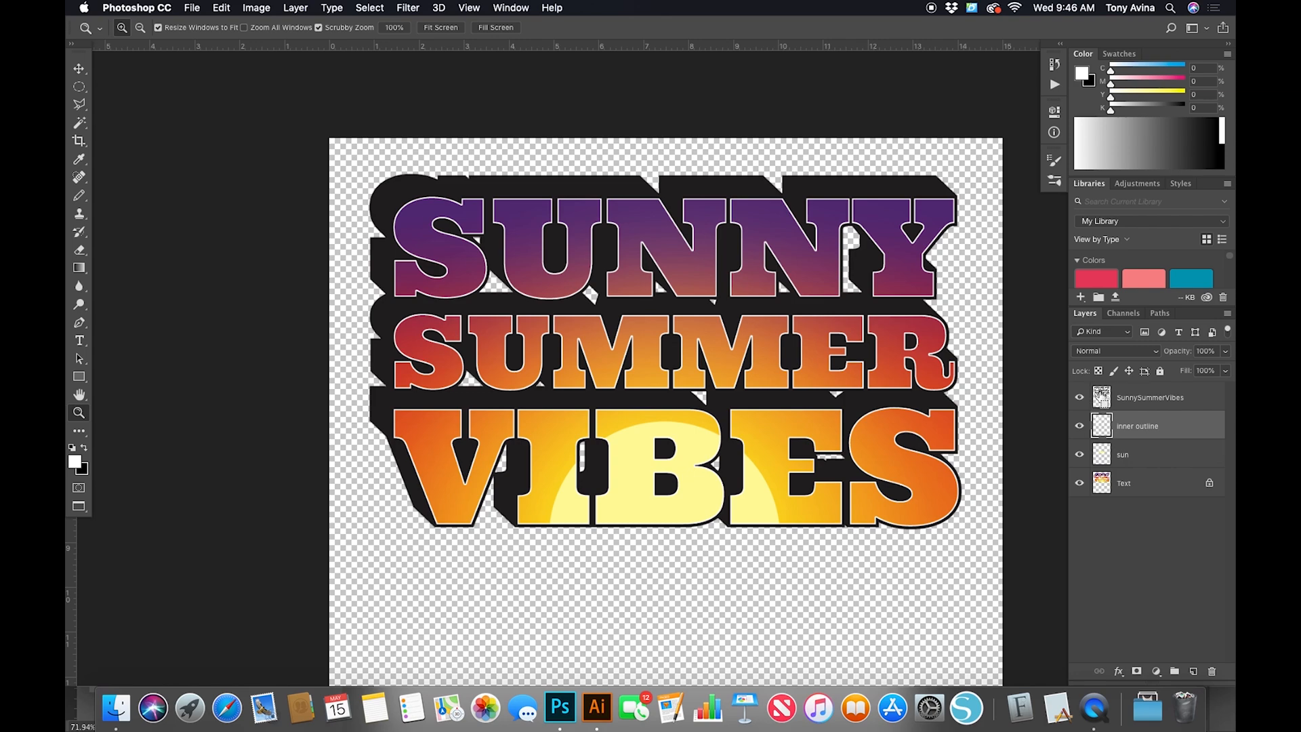
# - Load the SunnySummerVibes layer's shape as a selection and colorize that layer's black block shadow deep blue with Hue/Saturation
pyautogui.keyDown('super'); pyautogui.click(1100, 394); pyautogui.keyUp('super')
pyautogui.click(1135, 400)
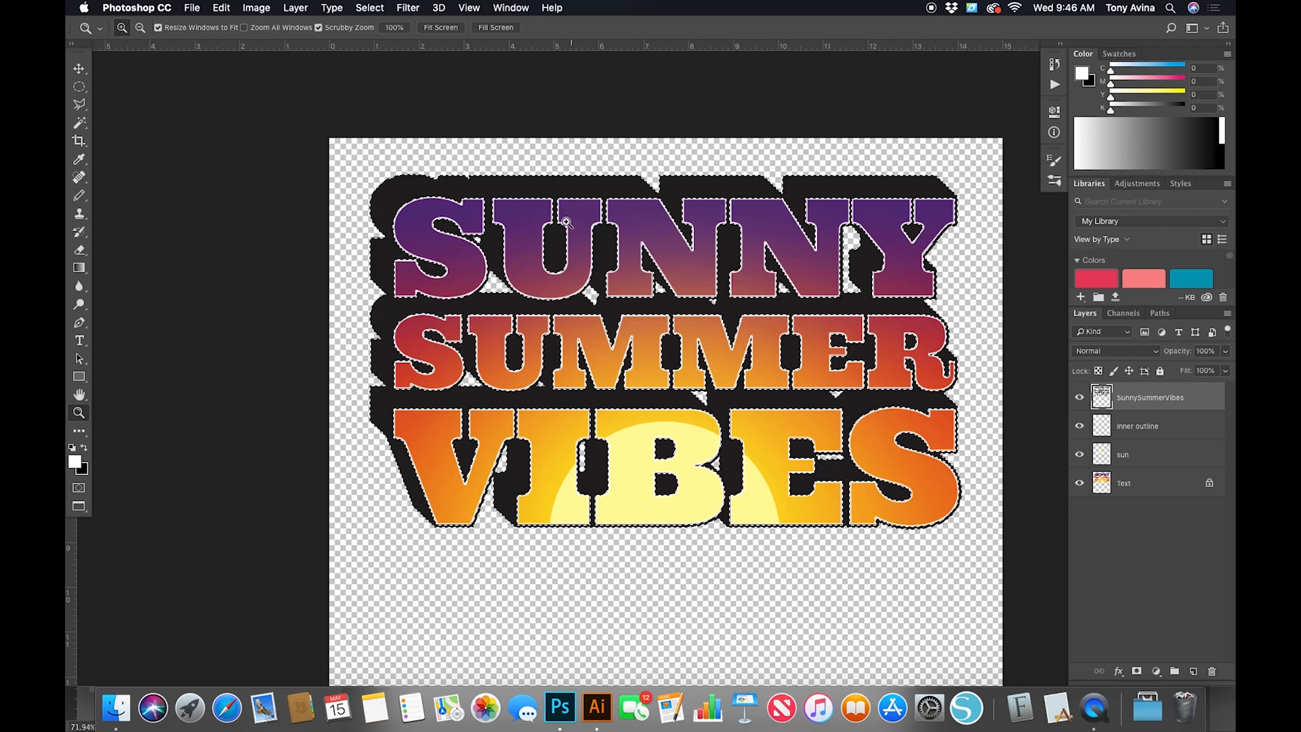
pyautogui.click(256, 7)
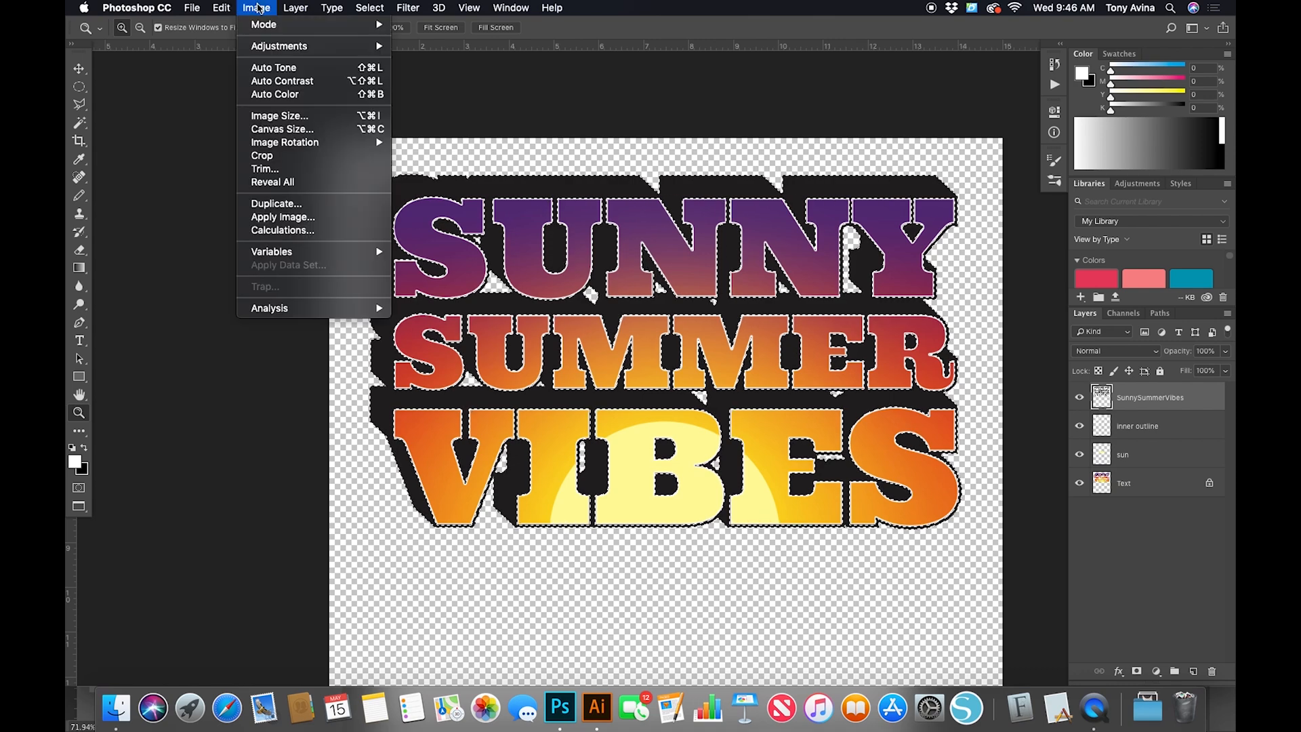
pyautogui.moveTo(265, 55)
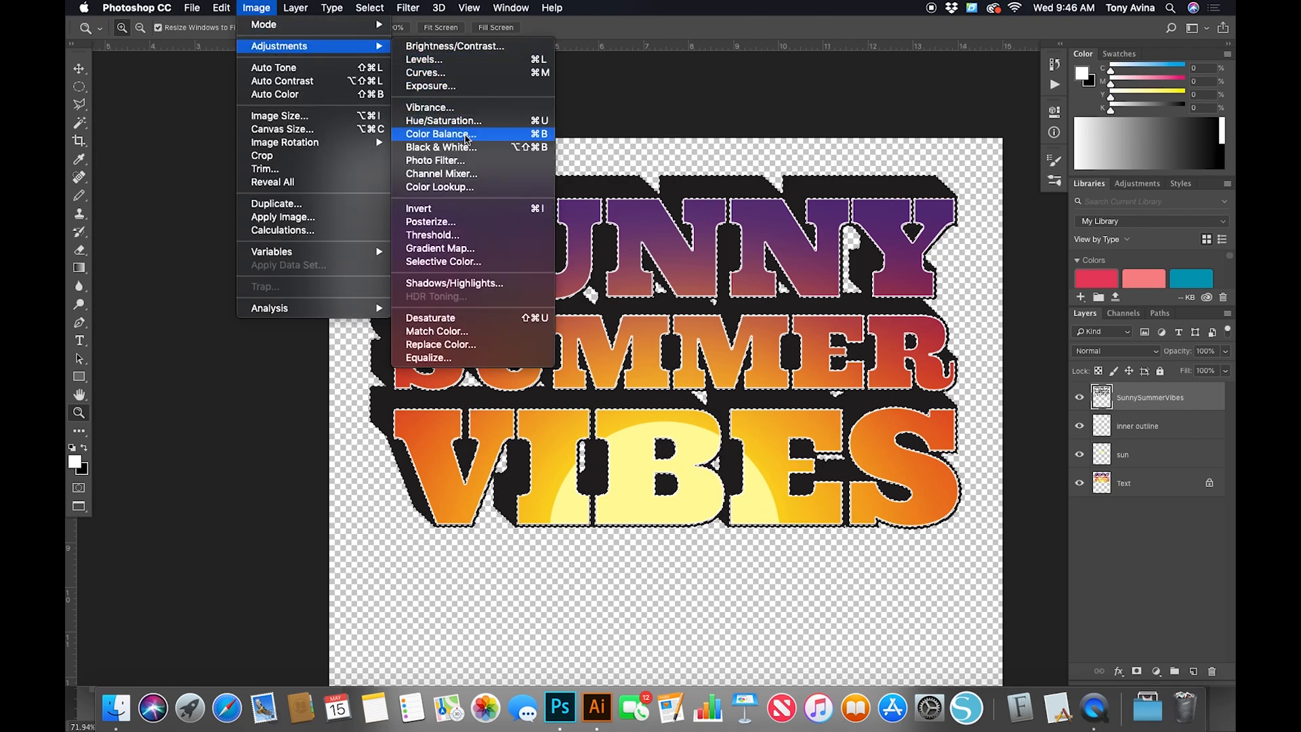
pyautogui.click(470, 122)
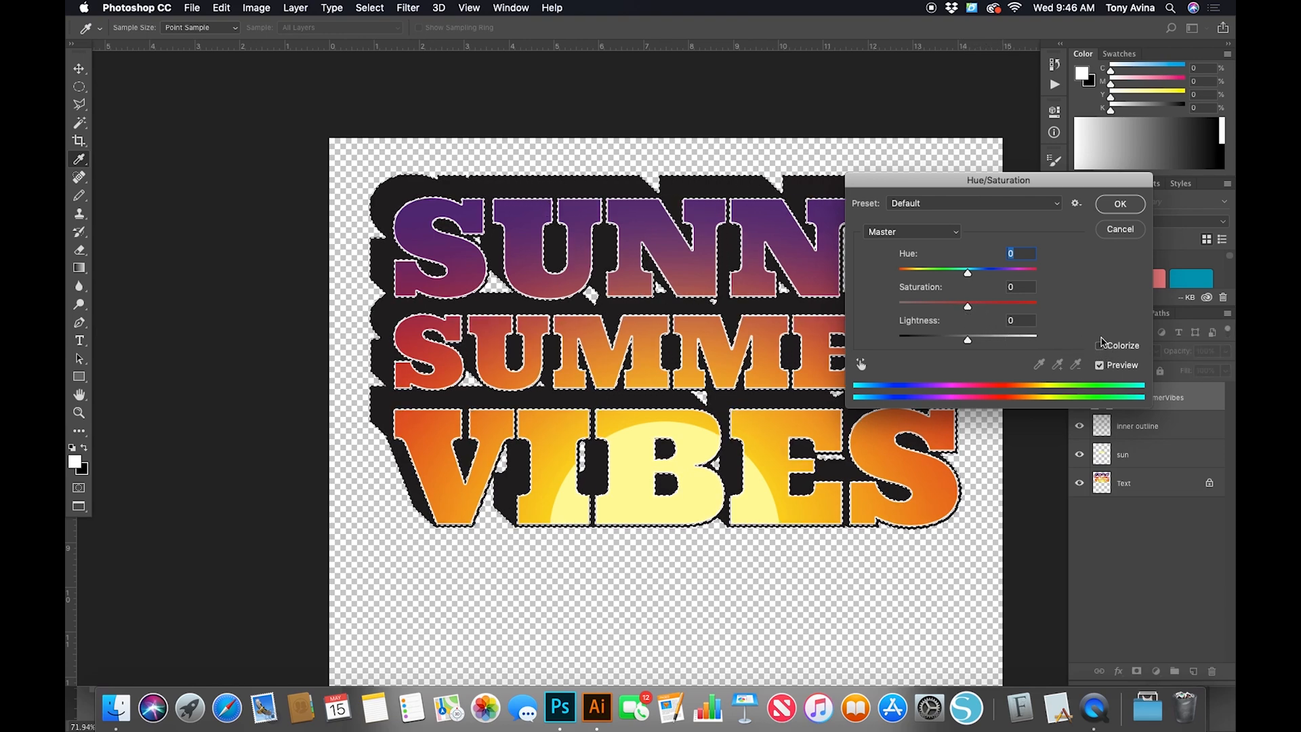
pyautogui.click(1101, 348)
pyautogui.moveTo(969, 308); pyautogui.dragTo(972, 343)
pyautogui.moveTo(940, 272); pyautogui.dragTo(1019, 319)
pyautogui.click(973, 341)
pyautogui.moveTo(973, 340); pyautogui.dragTo(981, 340)
pyautogui.click(1111, 214)
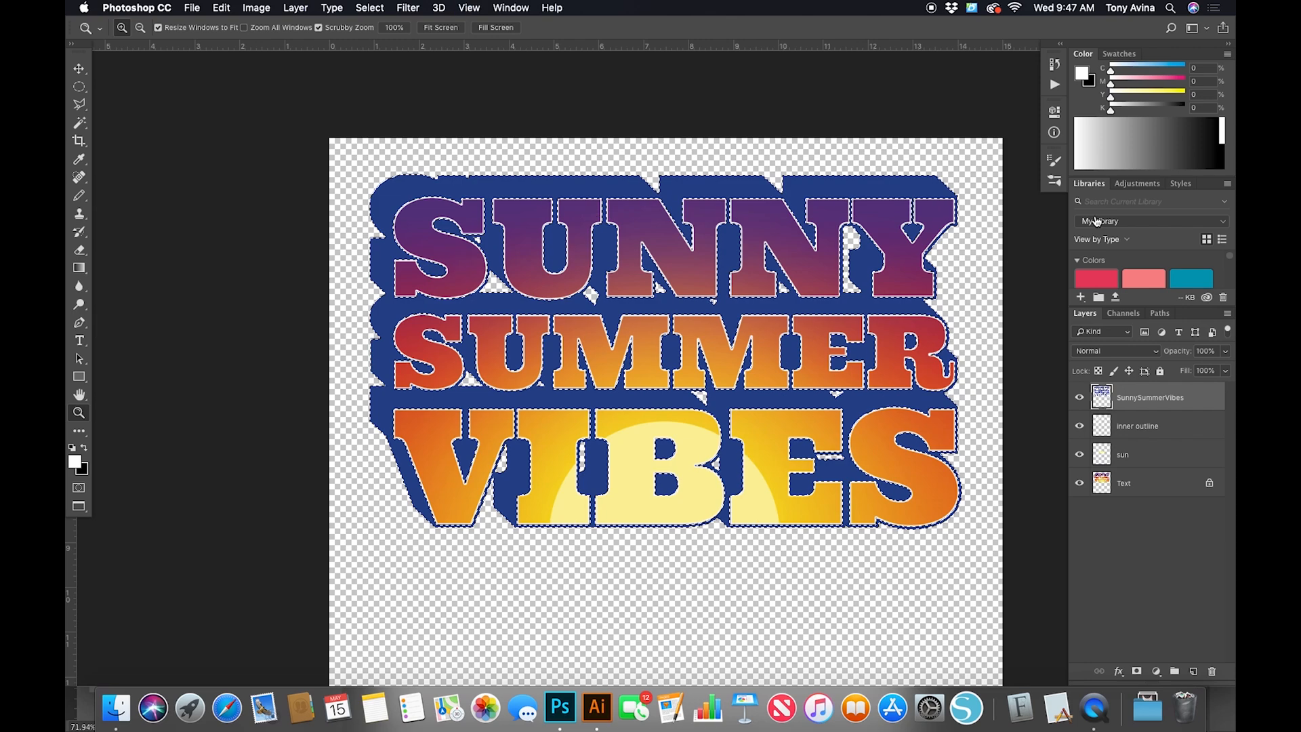
# - Turn off the proof colors preview and shift the block shadow to dark purple with Hue/Saturation: hue +23, saturation -45, lightness -27
pyautogui.press('super+y')
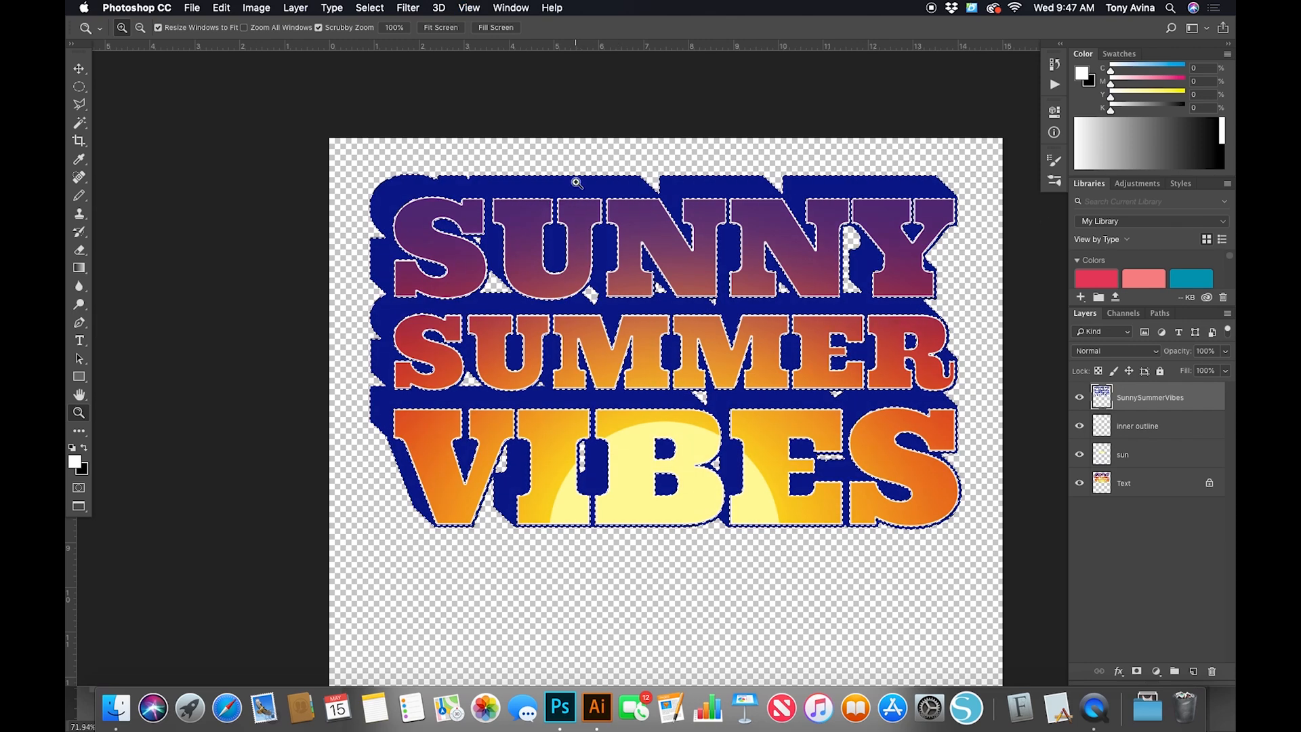
pyautogui.press('super+y')
pyautogui.press('super+y')
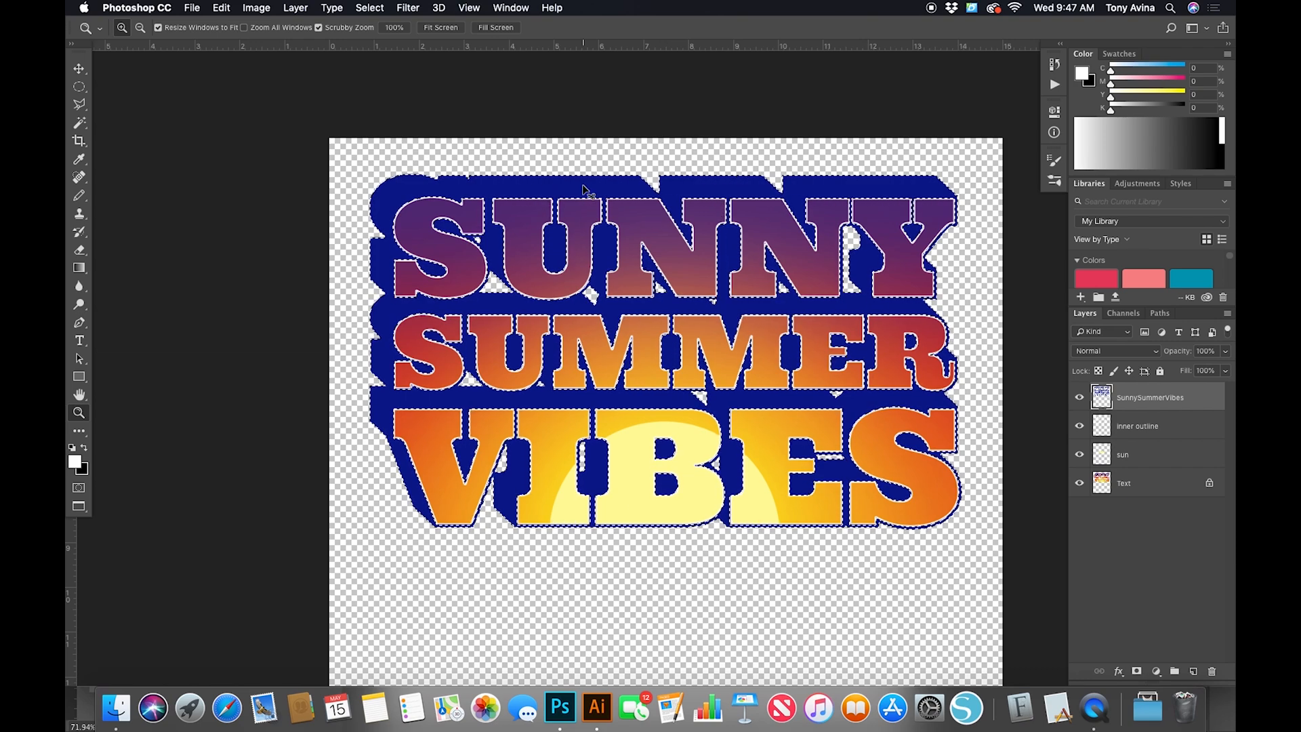
pyautogui.press('super+u')
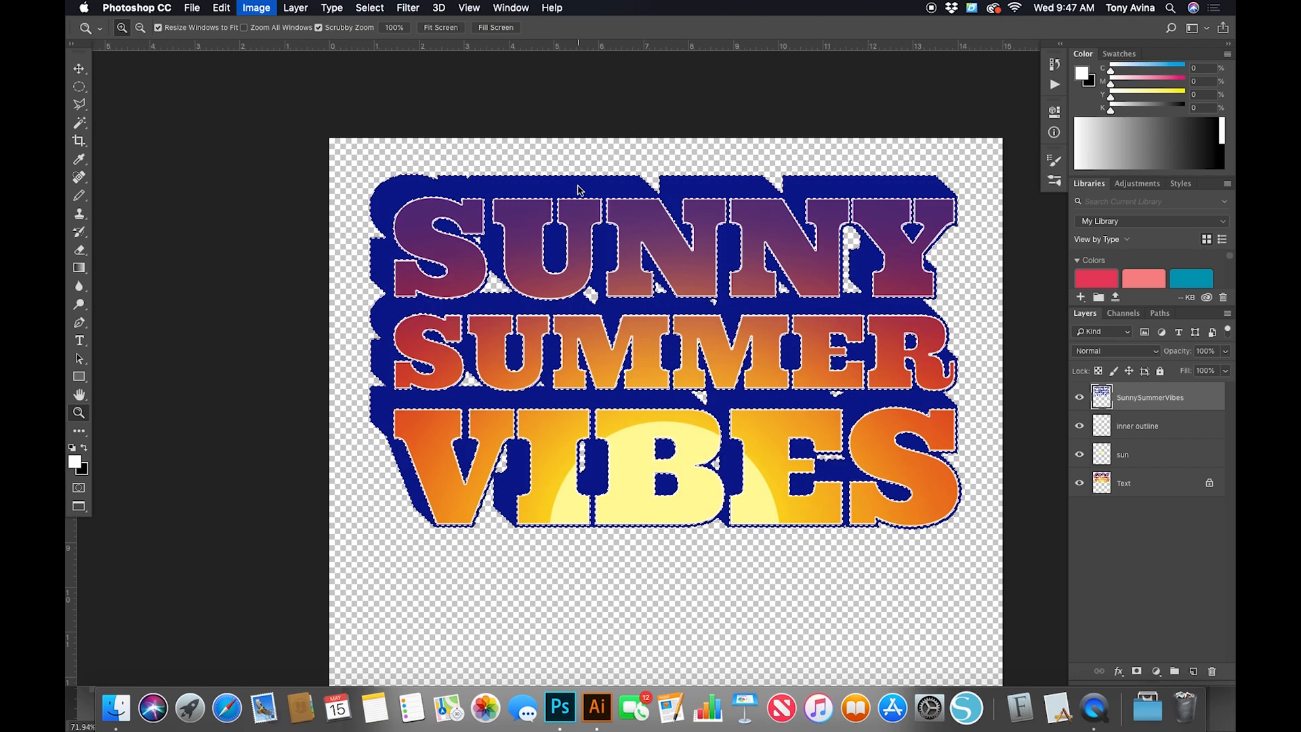
pyautogui.moveTo(974, 340); pyautogui.dragTo(929, 308)
pyautogui.click(983, 270)
pyautogui.moveTo(948, 341); pyautogui.dragTo(946, 339)
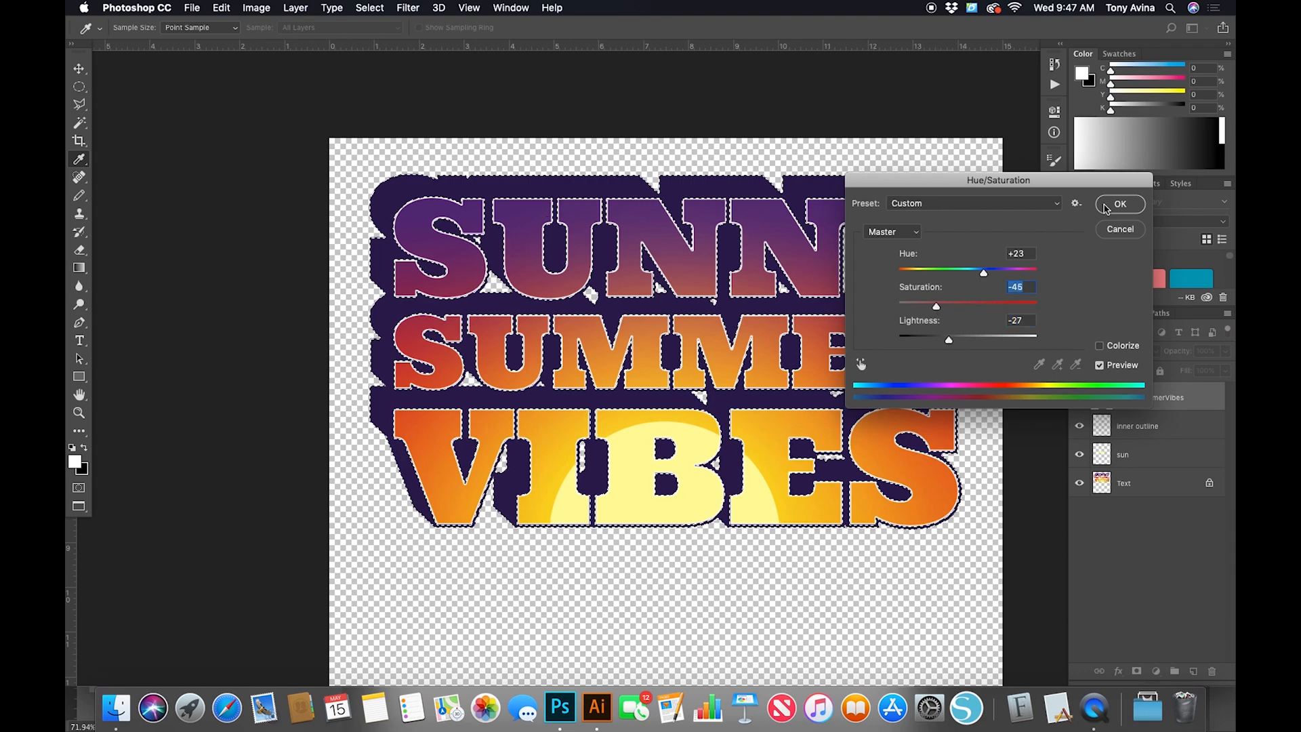
pyautogui.click(1119, 204)
# - Set the foreground color to M 100, Y 100 red and draw Screen-mode radial gradients at 70% opacity upward from the block shadow's lower edge
pyautogui.press('z')
pyautogui.moveTo(1142, 81); pyautogui.dragTo(1194, 78)
pyautogui.click(1192, 92)
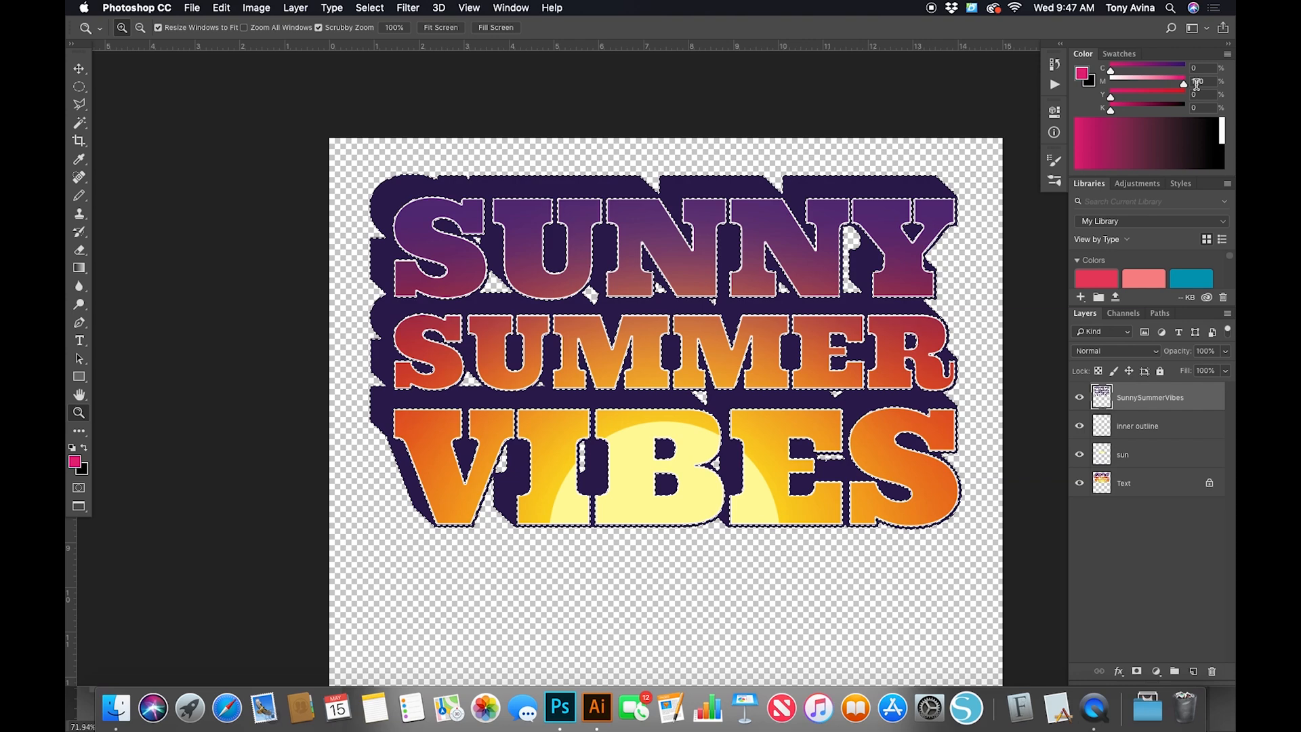
pyautogui.click(1183, 96)
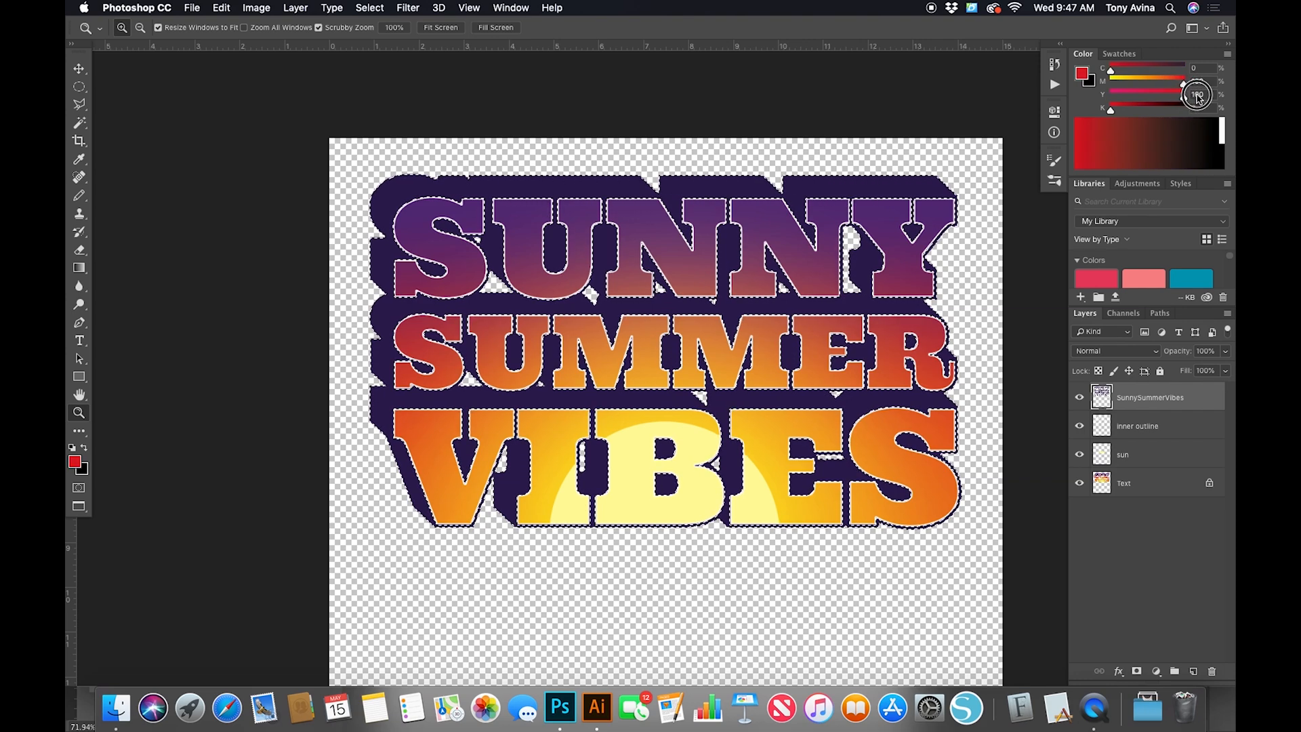
pyautogui.press('g')
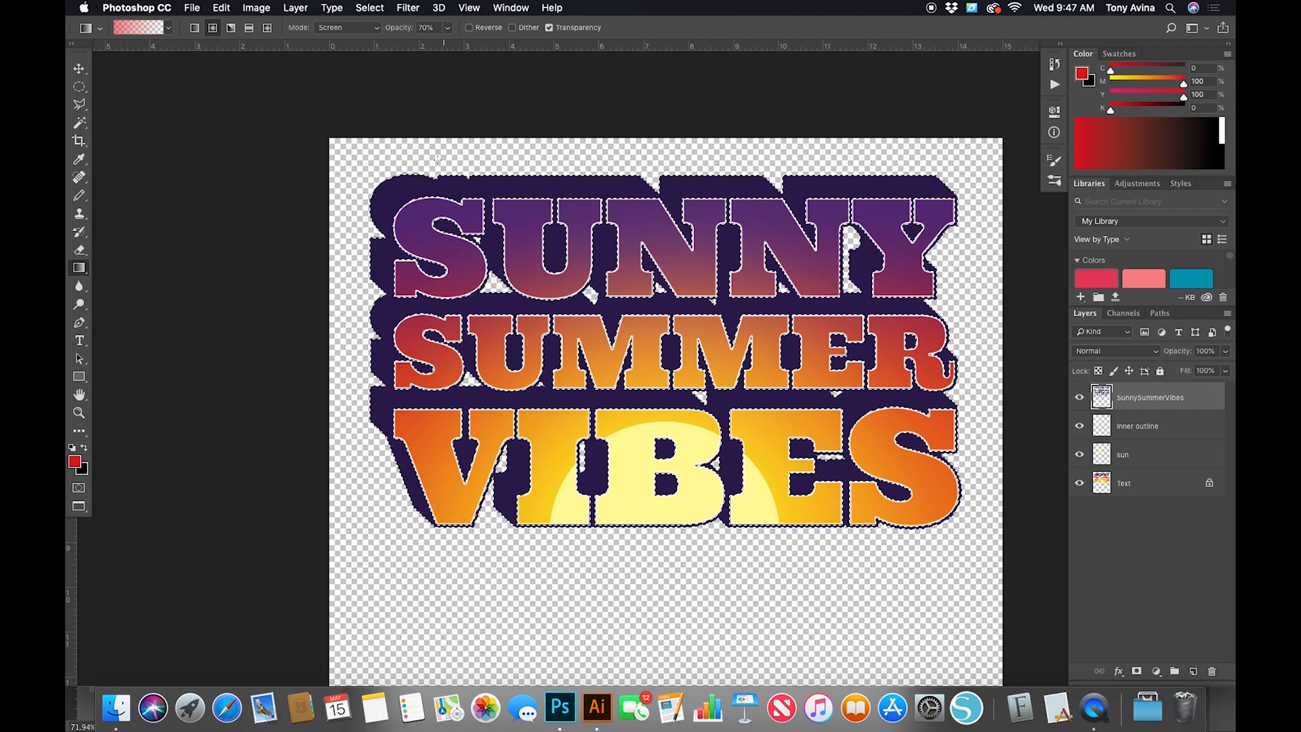
pyautogui.moveTo(737, 526); pyautogui.dragTo(626, 250)
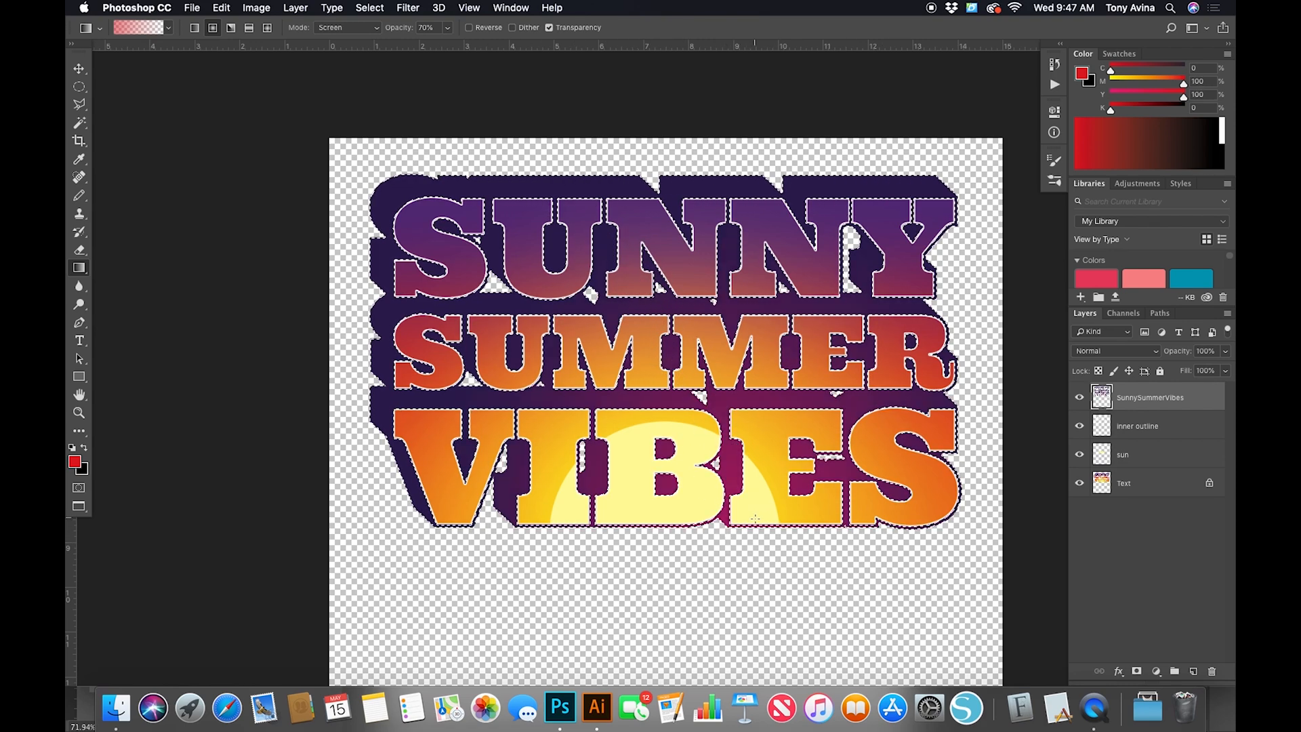
pyautogui.moveTo(504, 576); pyautogui.dragTo(520, 521)
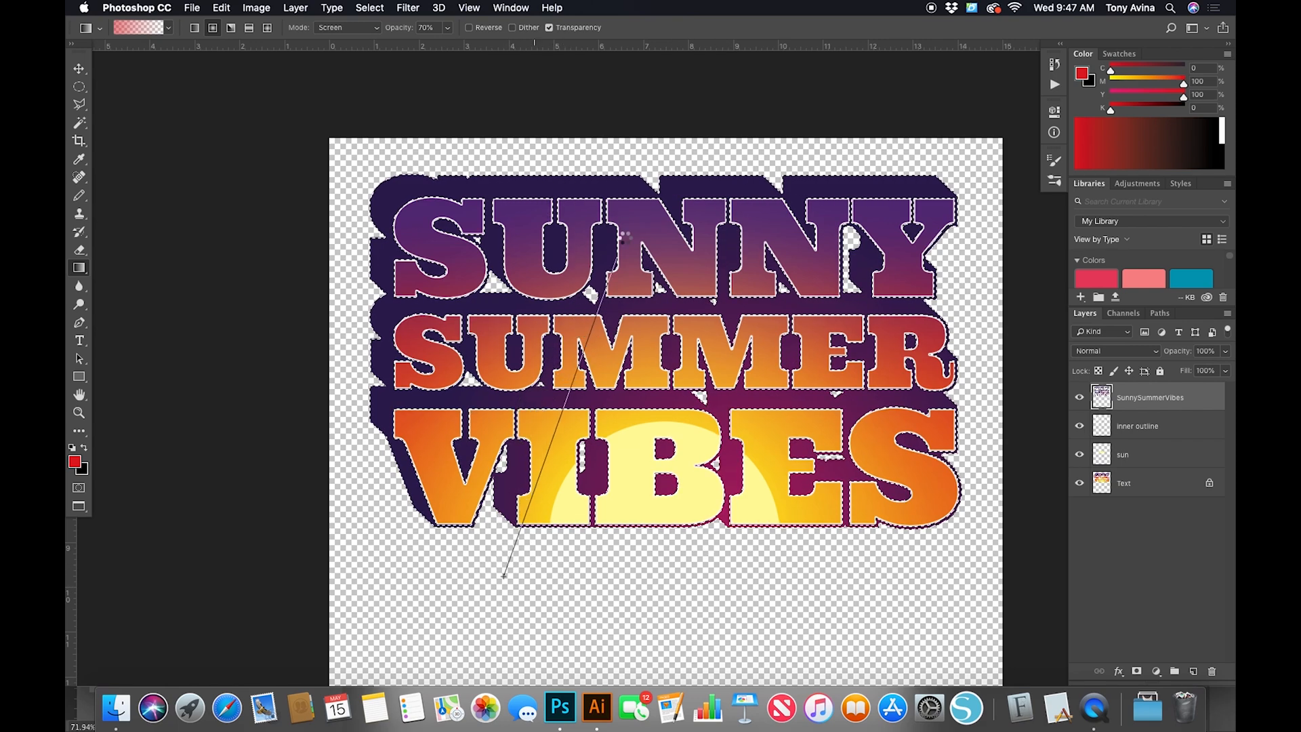
pyautogui.moveTo(361, 556); pyautogui.dragTo(472, 393)
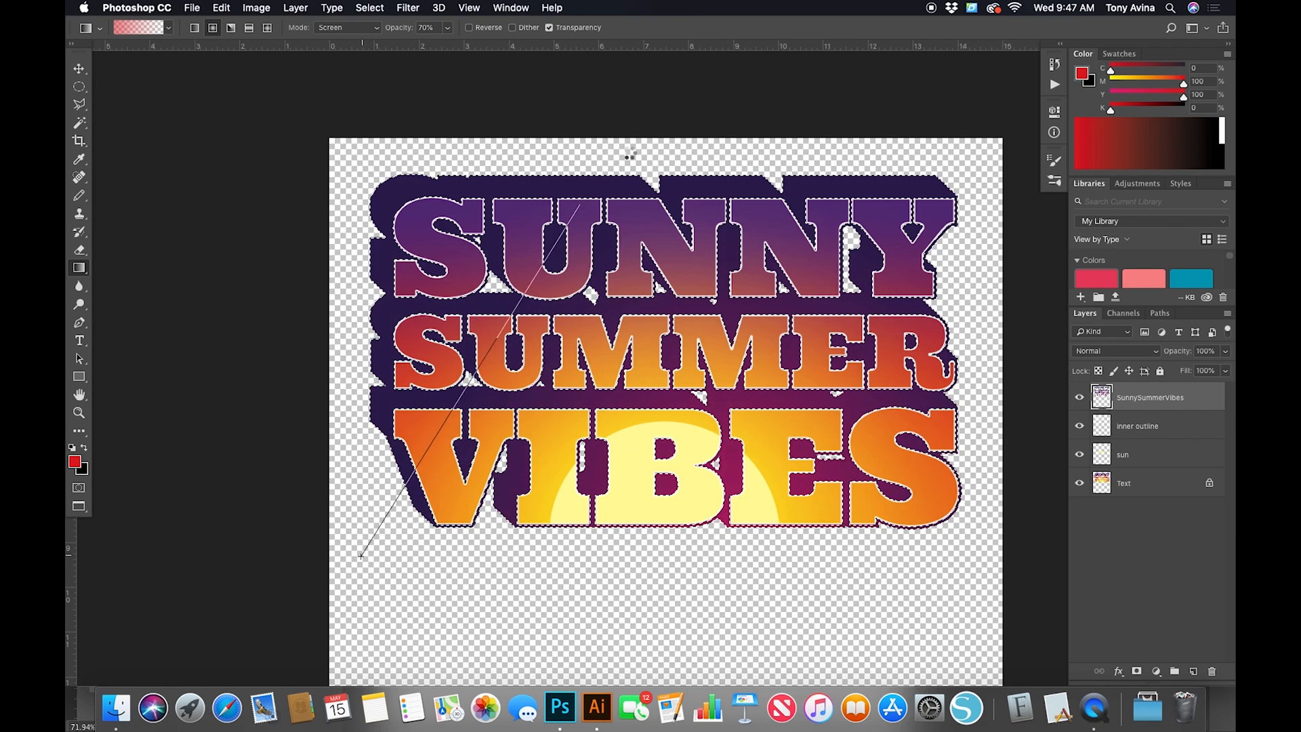
# - Add the Text layer's letter shapes to the block shadow selection and create a new layer below the Text layer
pyautogui.press('super+d')
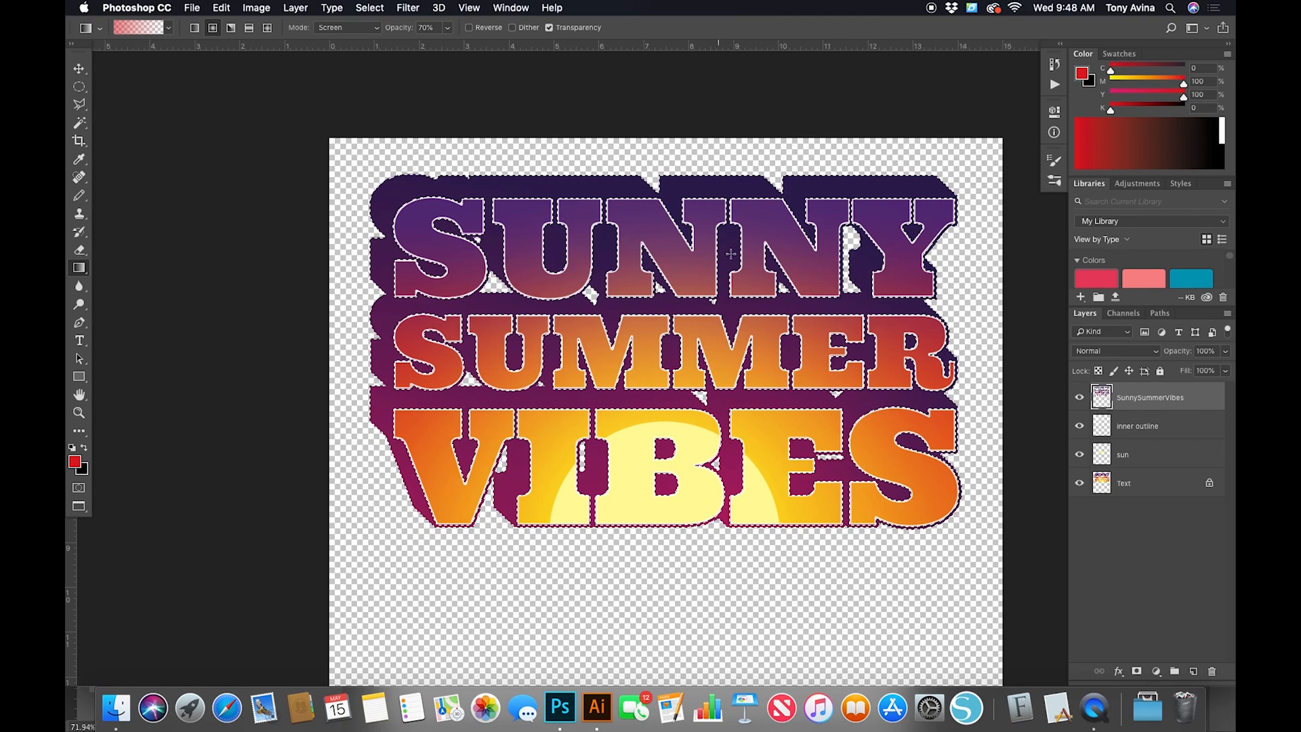
pyautogui.keyDown('super'); pyautogui.click(1100, 482); pyautogui.keyUp('super')
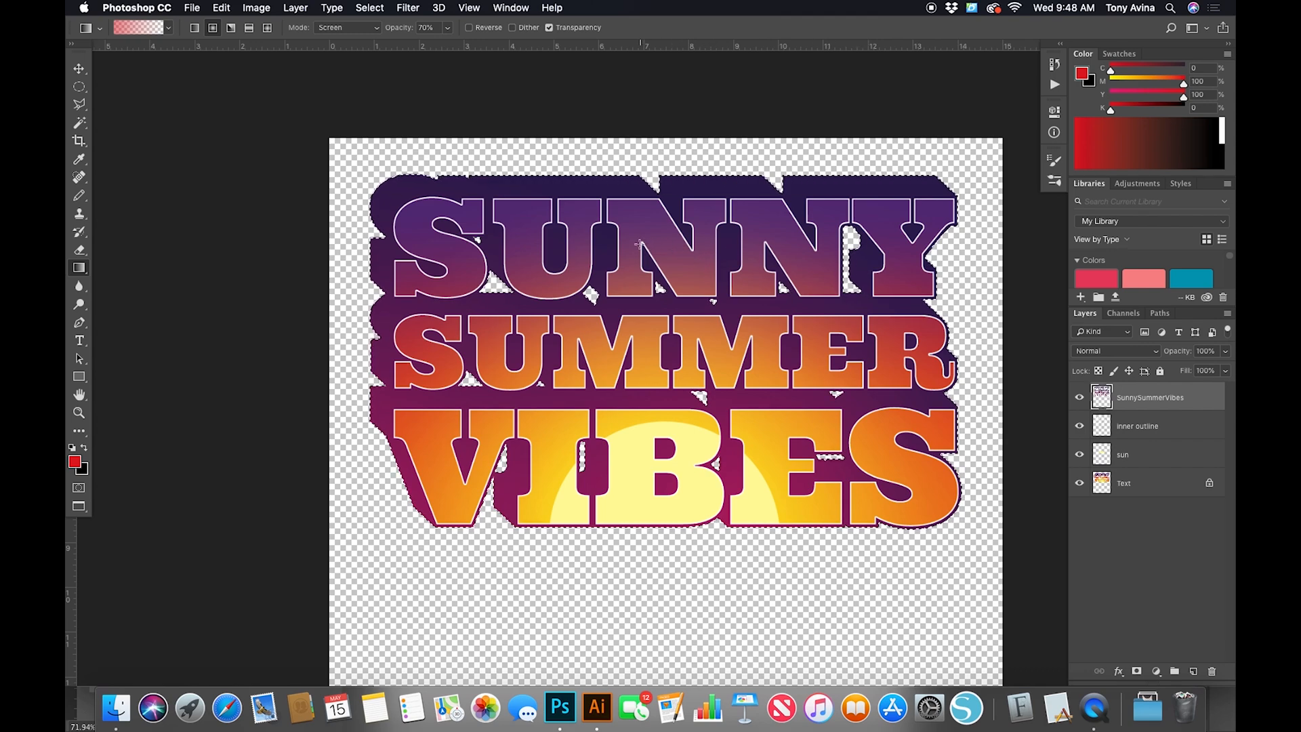
pyautogui.click(1142, 487)
pyautogui.click(1192, 671)
pyautogui.moveTo(1143, 480); pyautogui.dragTo(1143, 532)
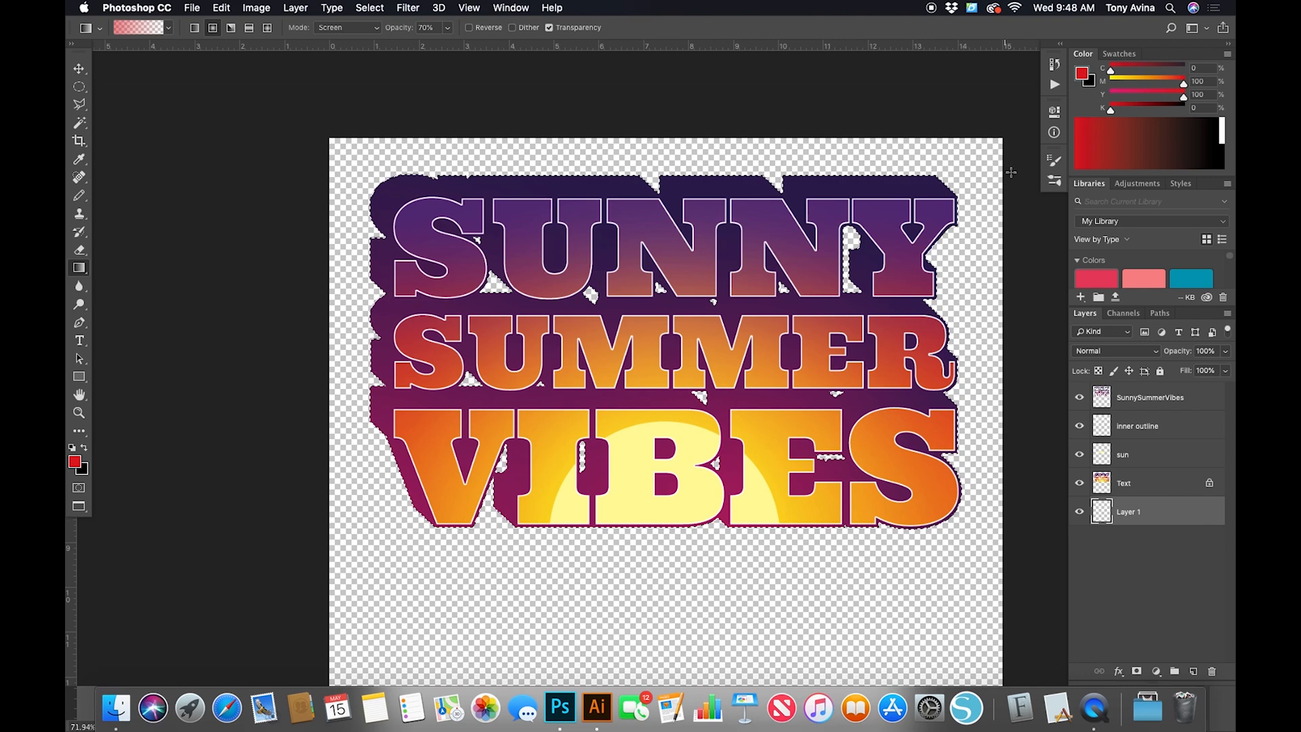
# - Stroke the combined lettering selection with a 30 px centered white line on the new bottom layer, and deselect
pyautogui.press('d')
pyautogui.press('x')
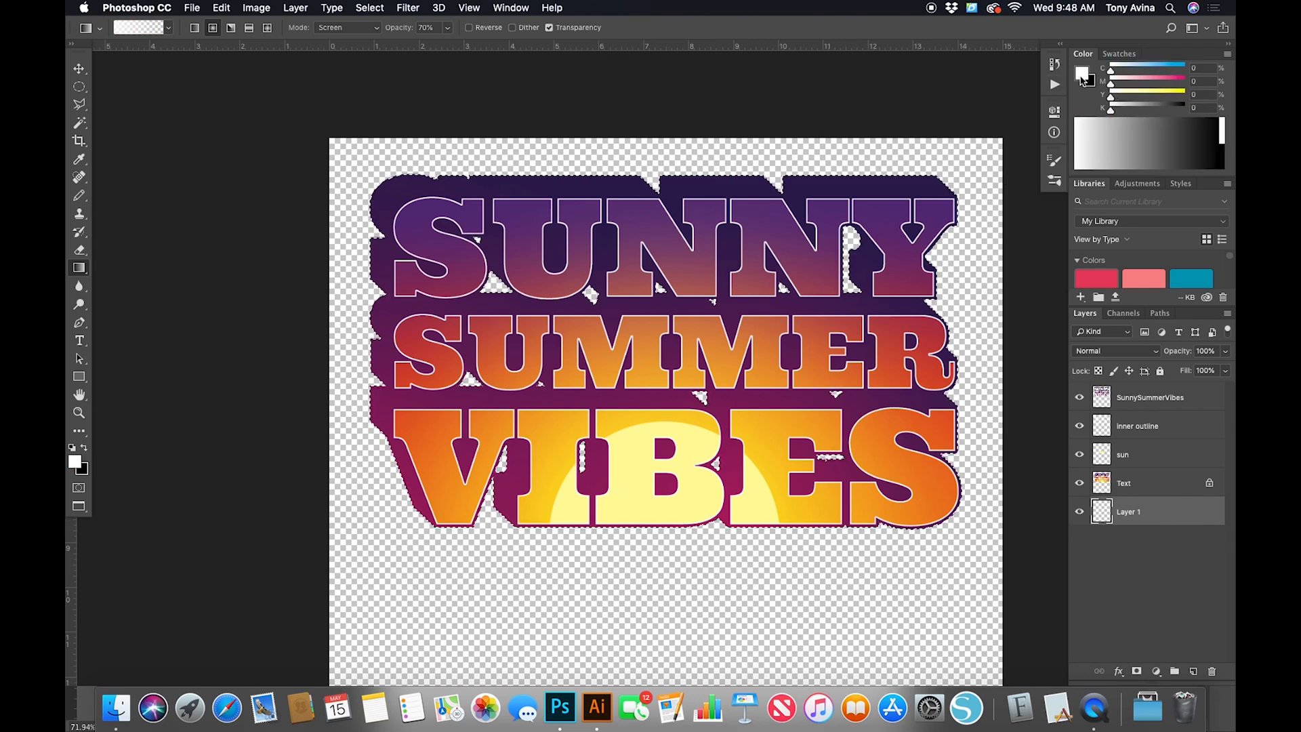
pyautogui.click(1081, 76)
pyautogui.press('Return')
pyautogui.press('g')
pyautogui.click(256, 8)
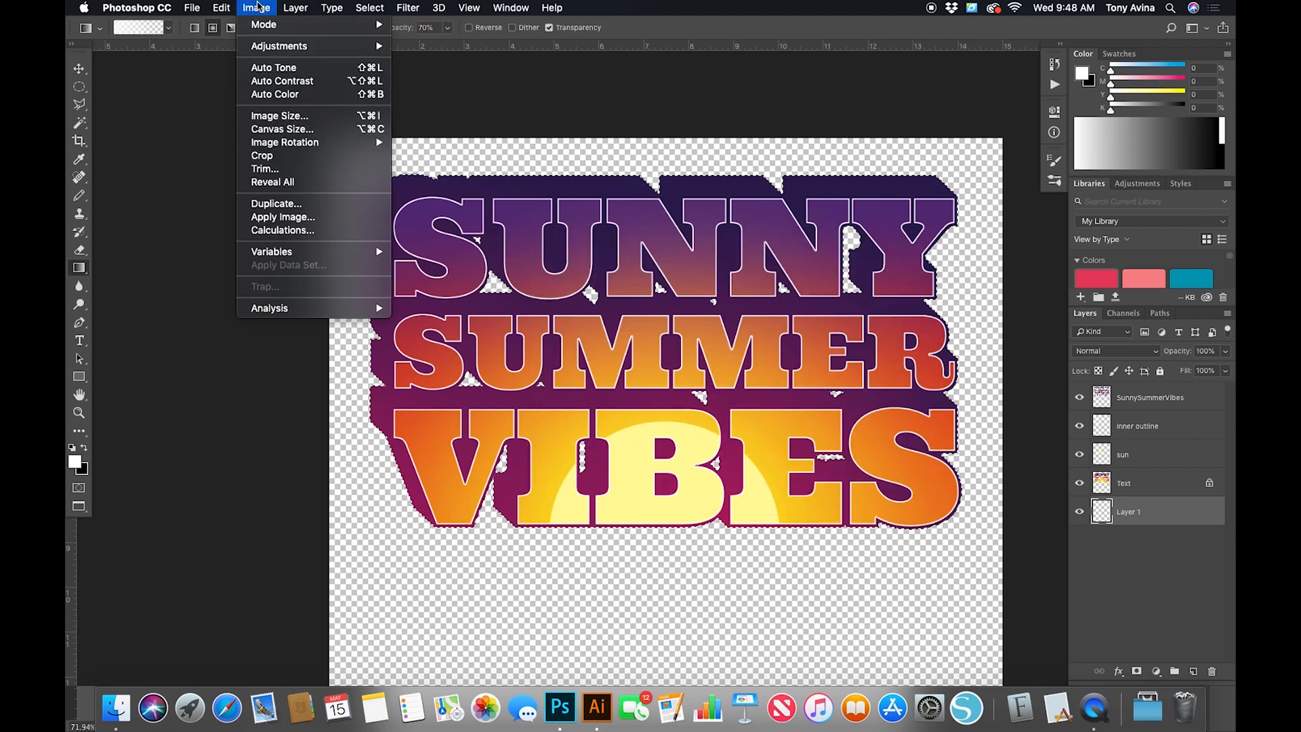
pyautogui.click(221, 8)
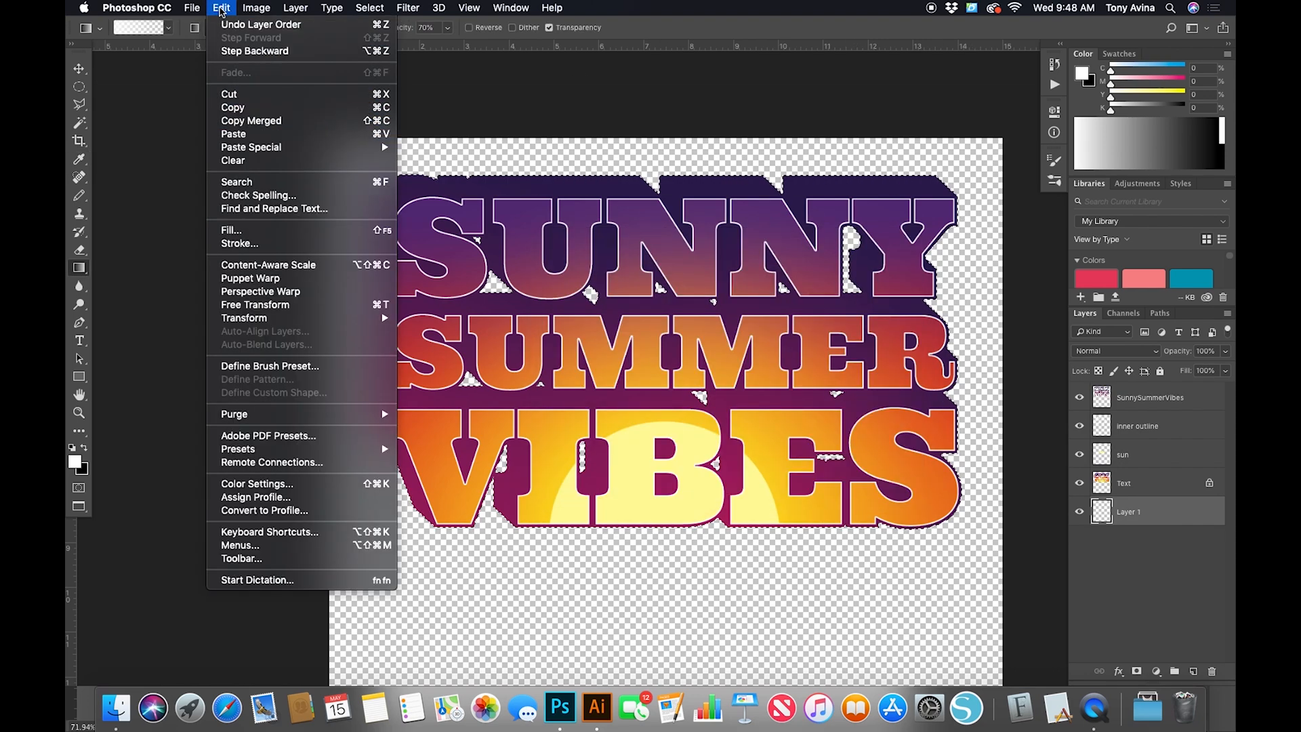
pyautogui.click(242, 243)
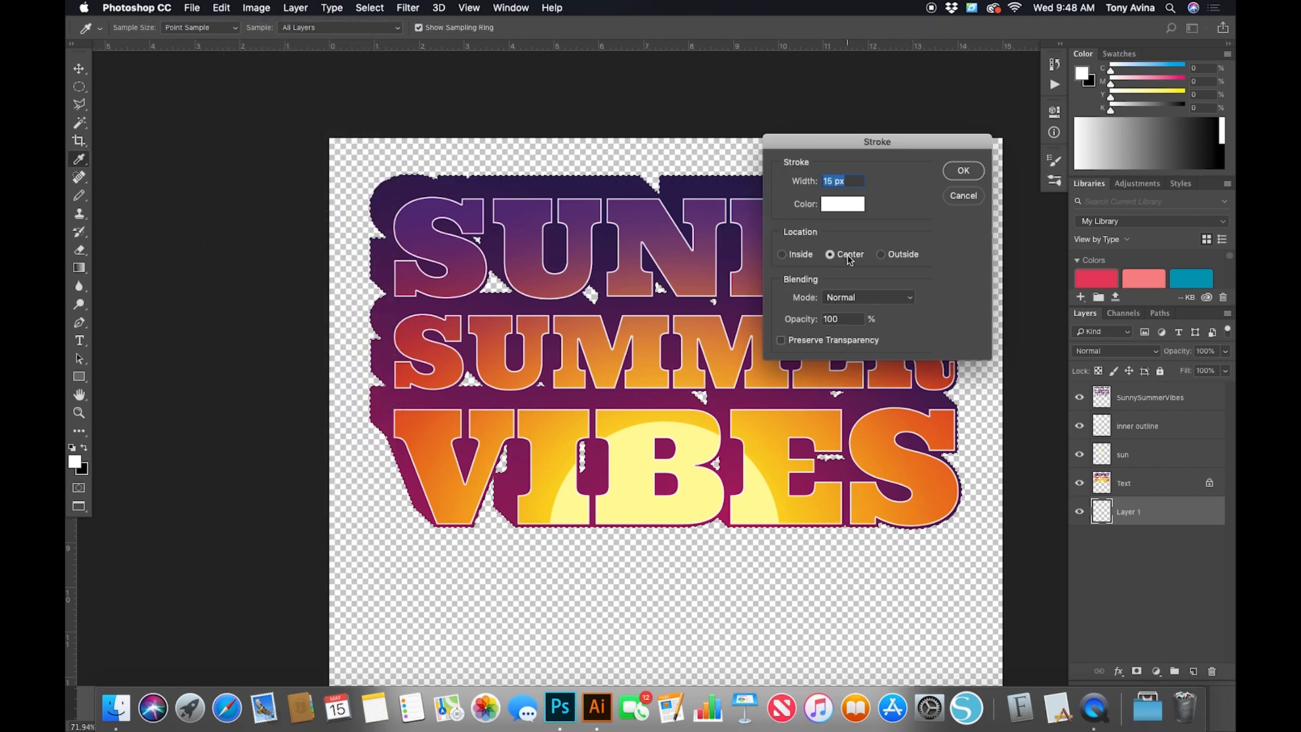
pyautogui.write('30')
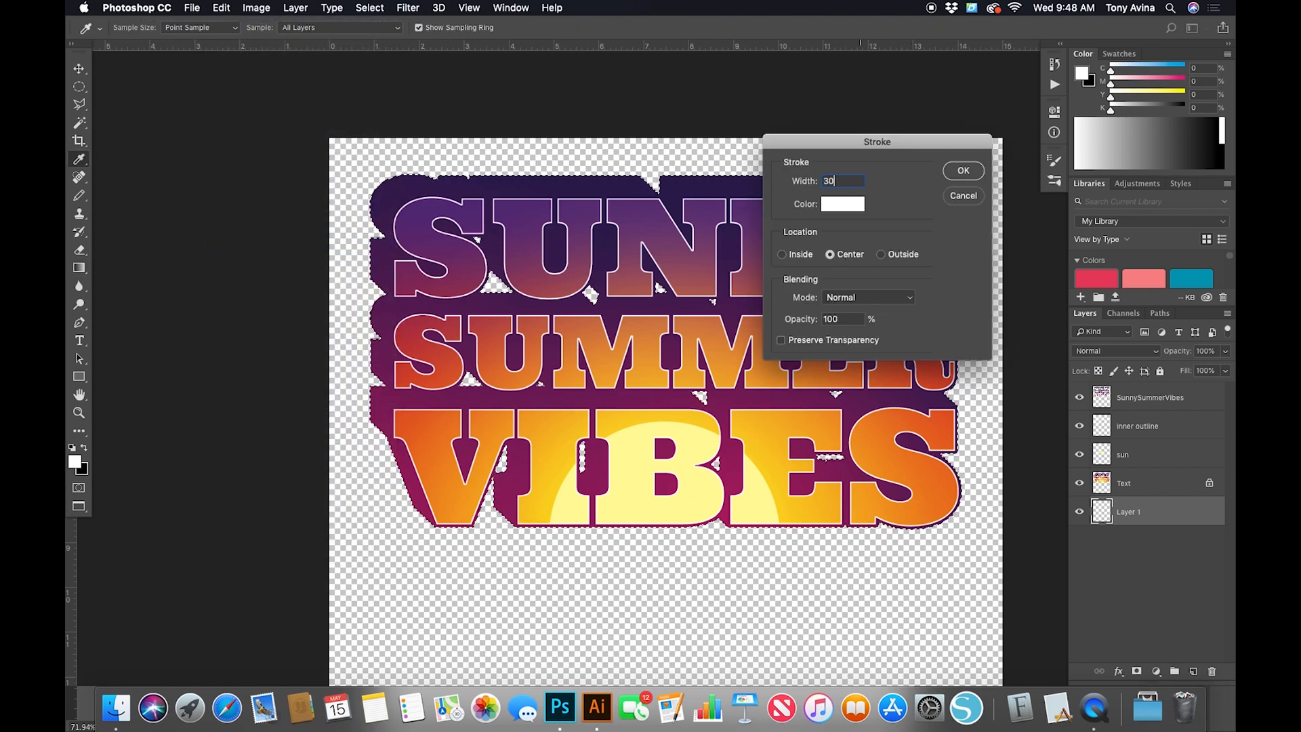
pyautogui.press('Return')
pyautogui.press('g')
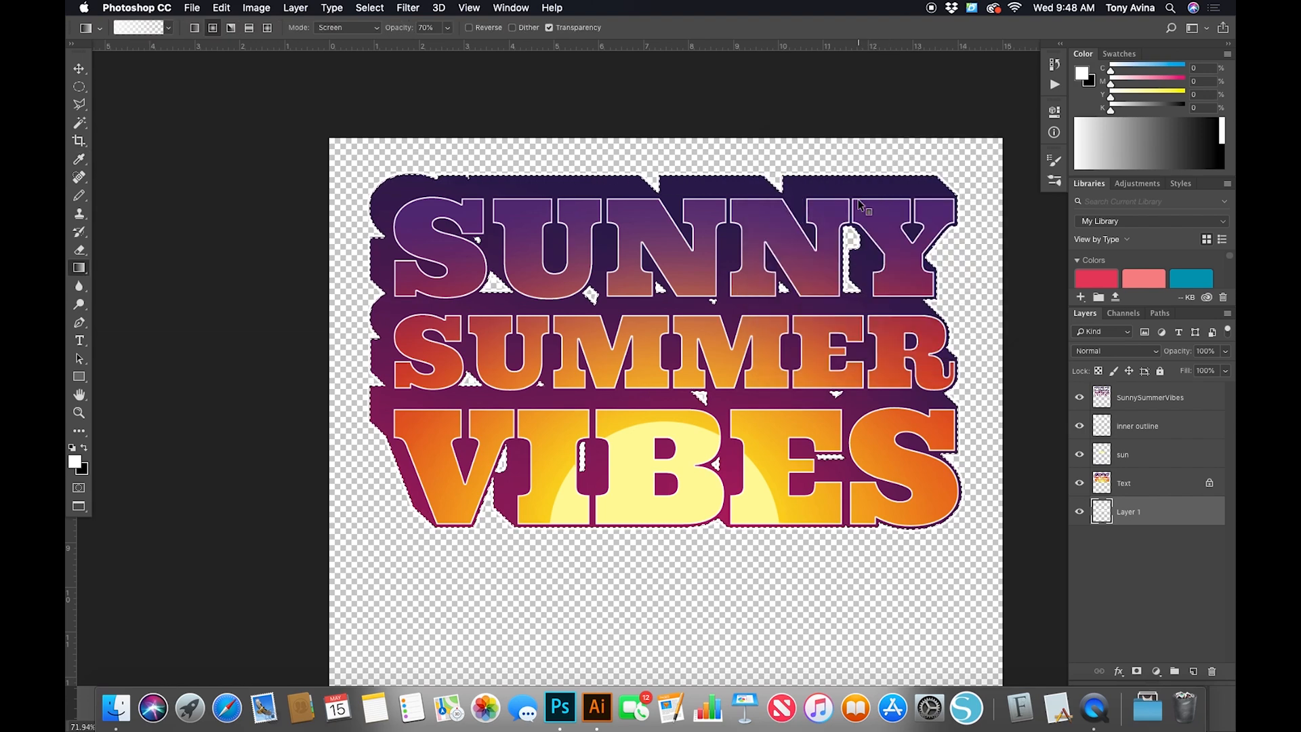
pyautogui.press('super+d')
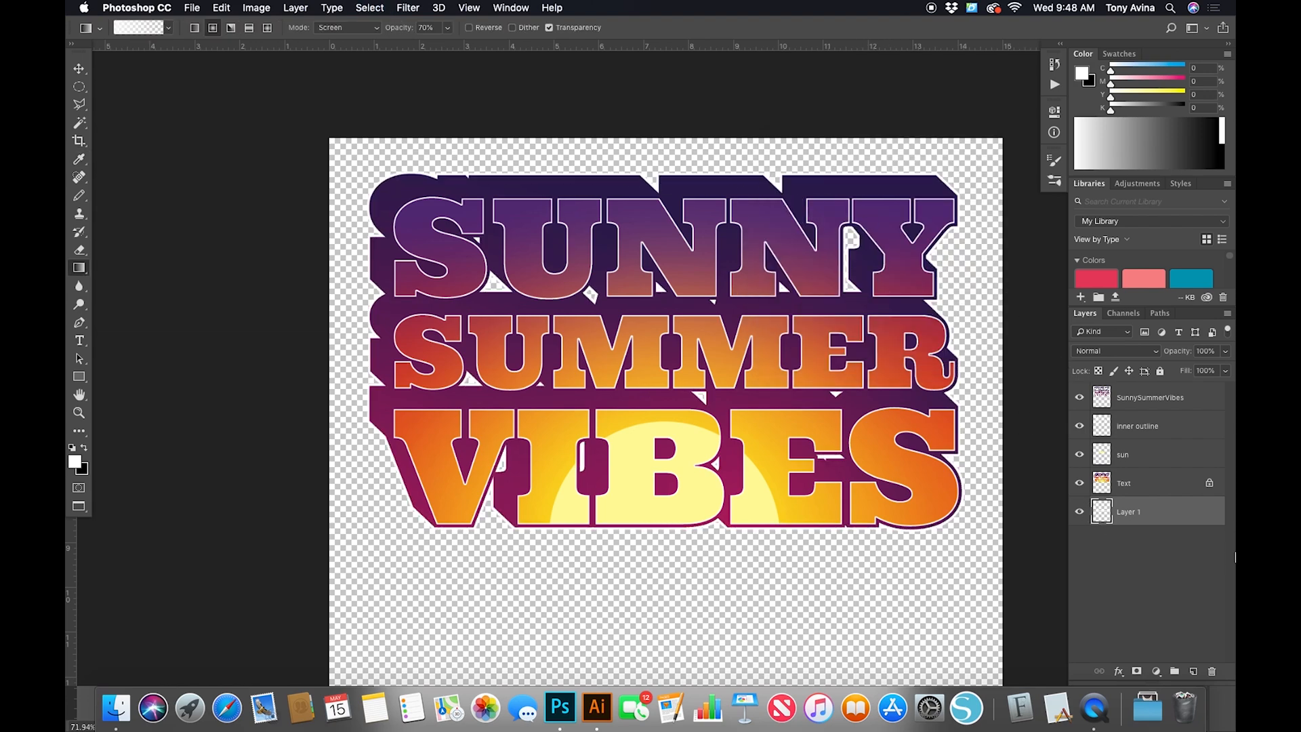
# - Create a layer beneath Layer 1, fill it with black, and toggle its visibility to compare the lettering with and without a dark background
pyautogui.click(1193, 670)
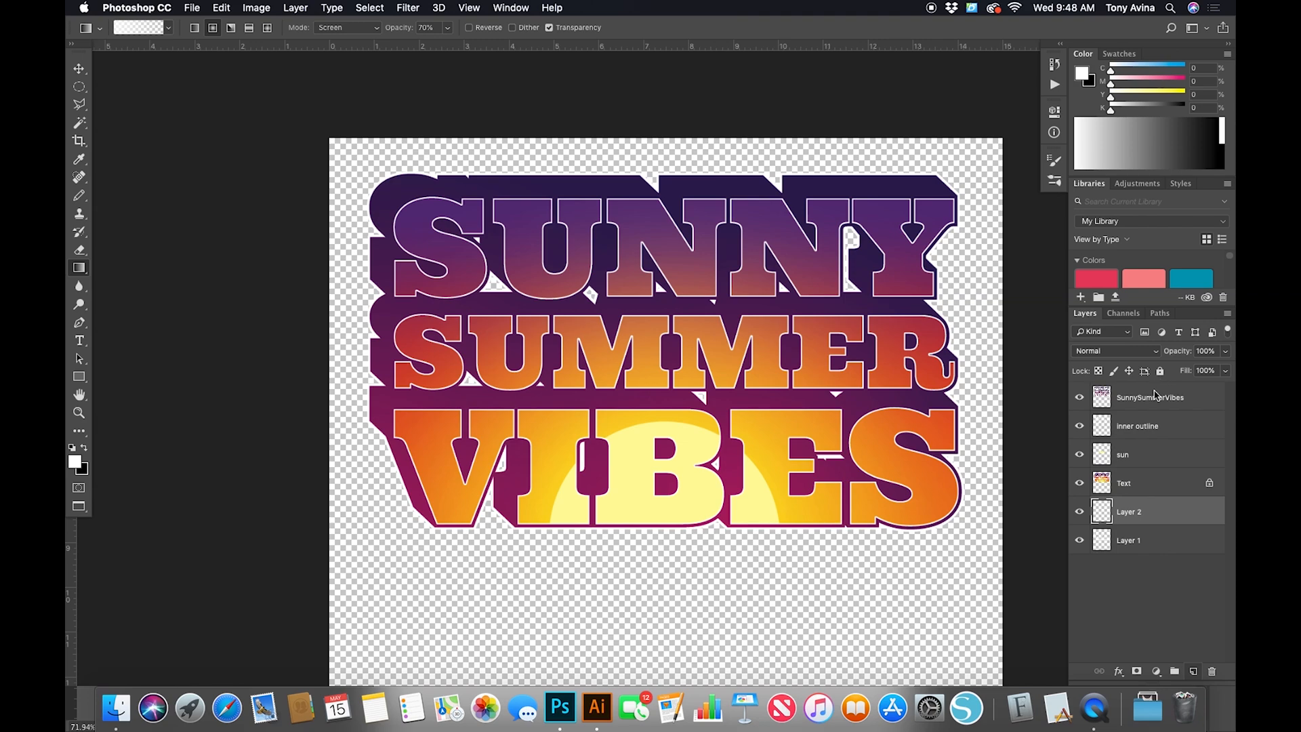
pyautogui.moveTo(1141, 512); pyautogui.dragTo(1138, 547)
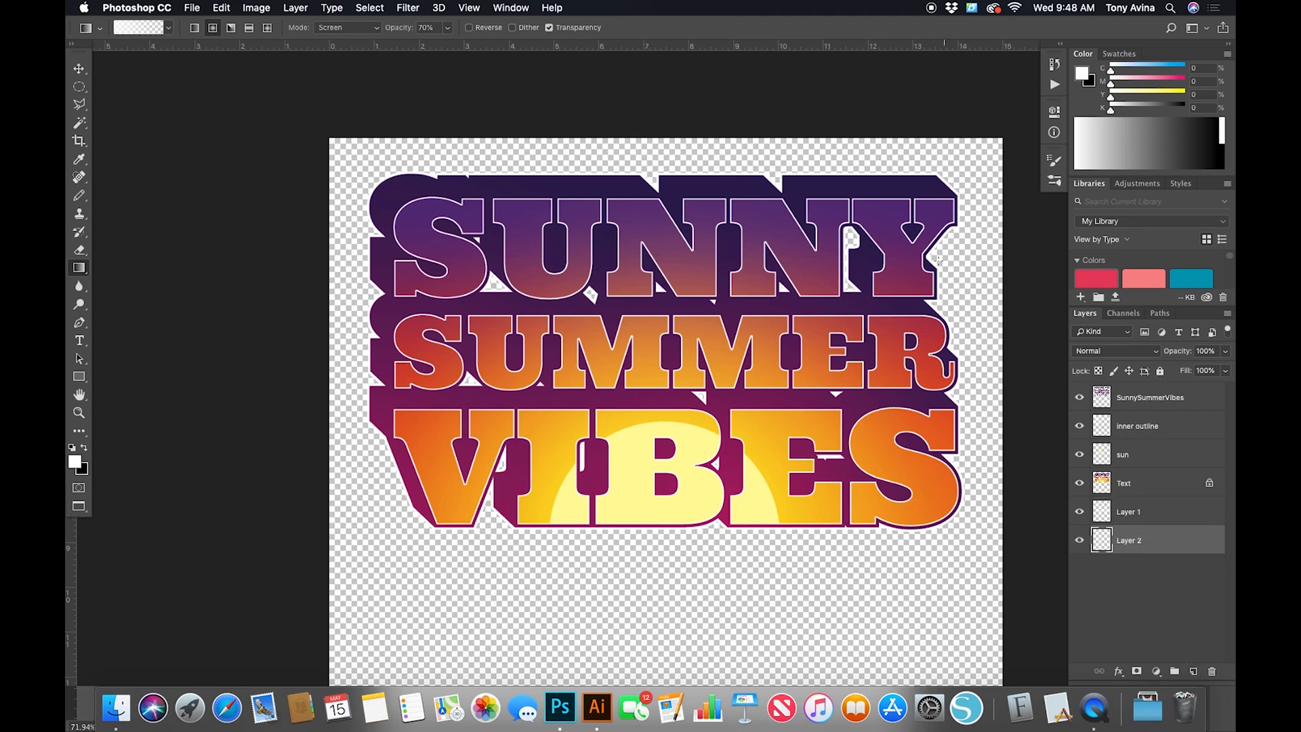
pyautogui.press('x')
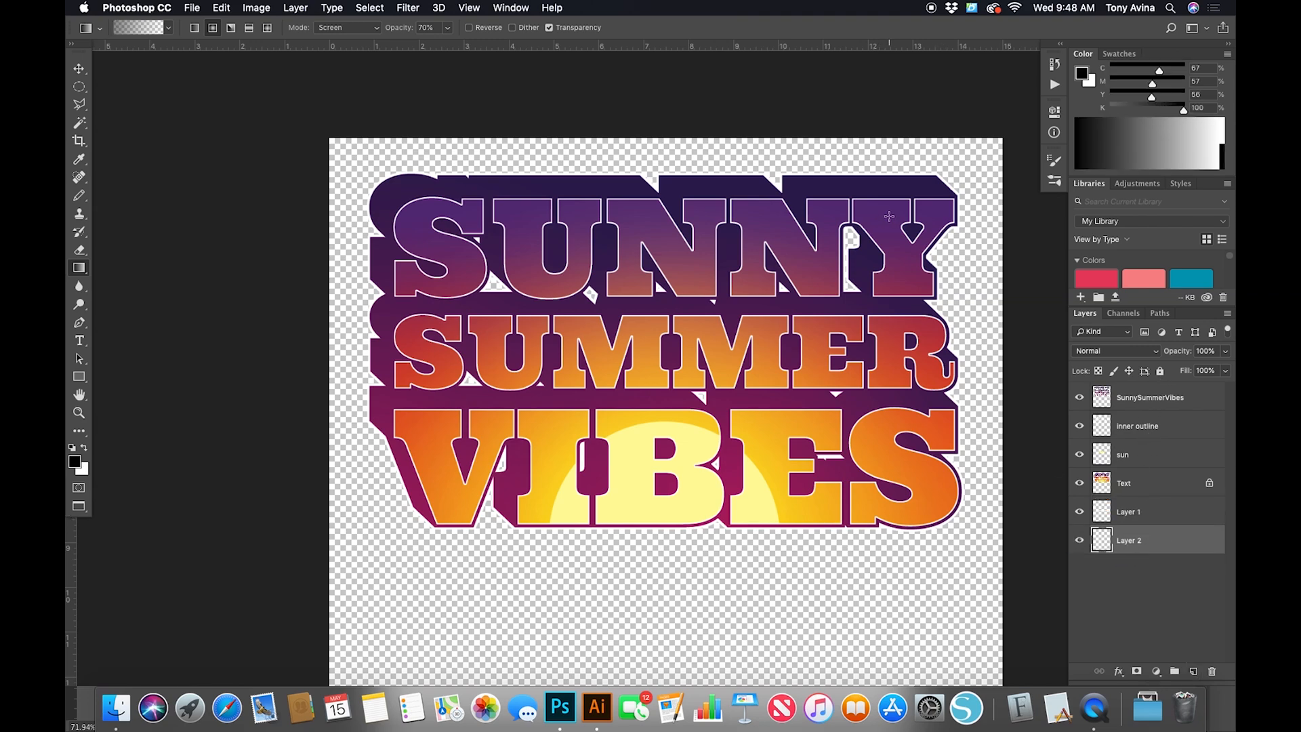
pyautogui.hotkey('alt', 'BackSpace')
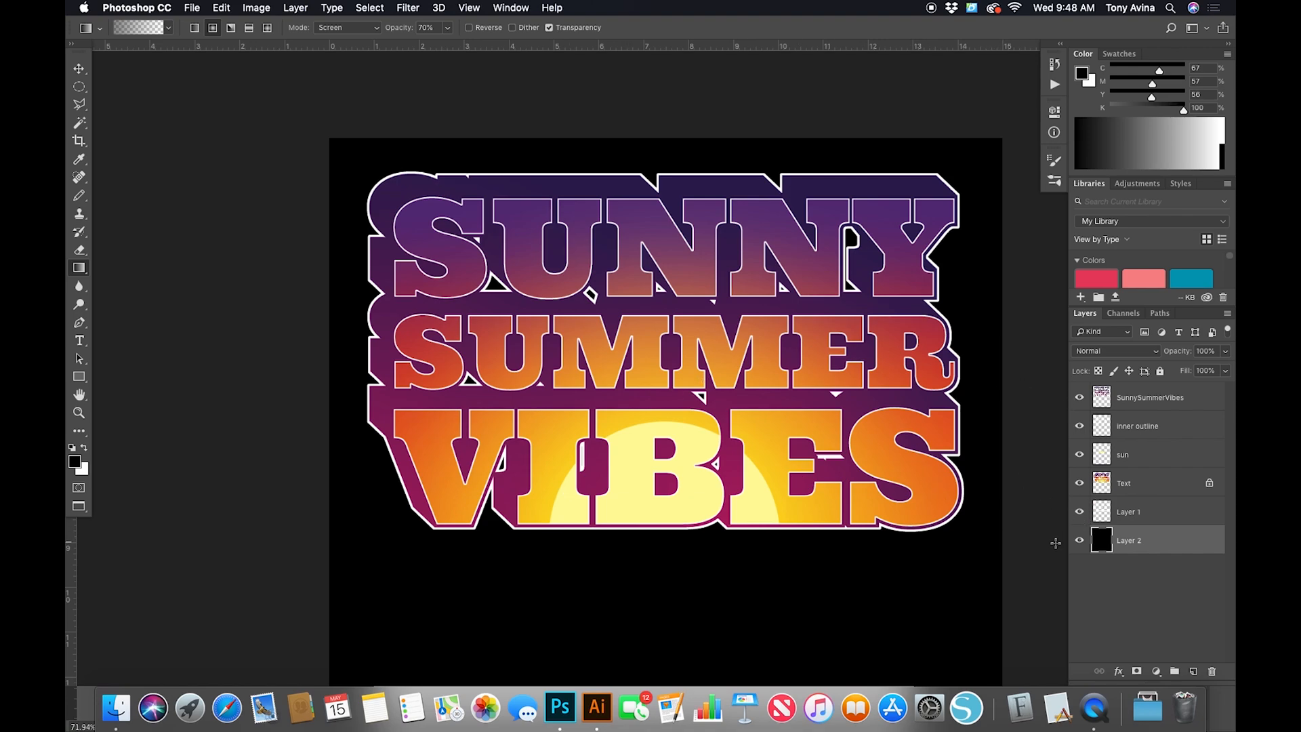
pyautogui.click(1080, 541)
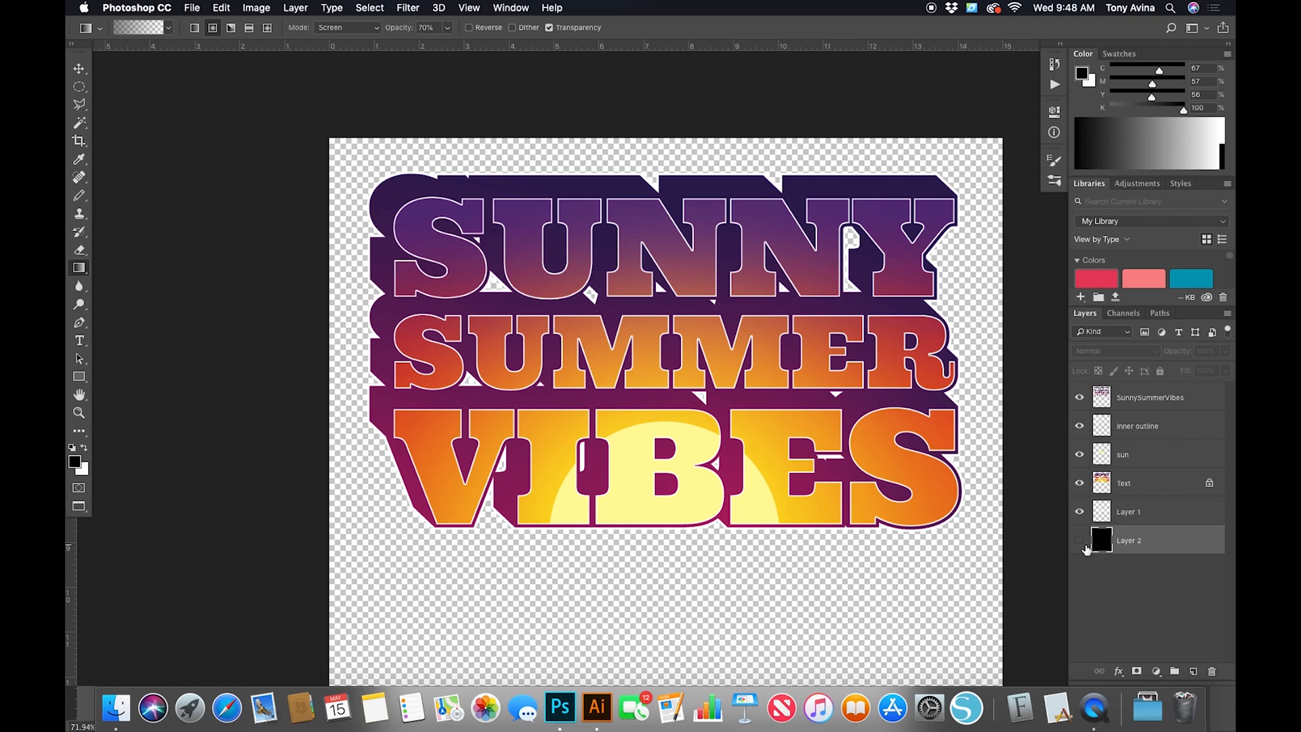
pyautogui.click(1081, 541)
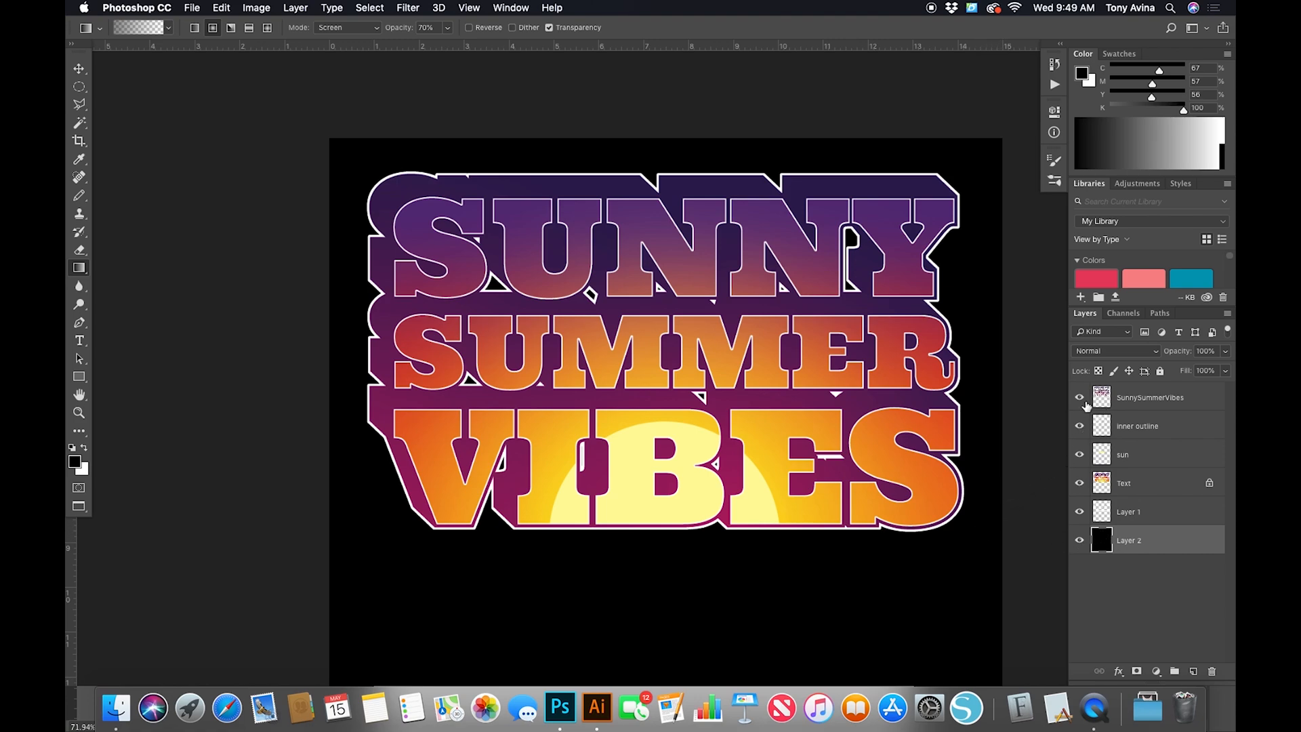
# - Check the document's pixel dimensions and resolution in Image Size, leaving the settings as they are
pyautogui.press('z')
pyautogui.moveTo(899, 421); pyautogui.dragTo(882, 399)
pyautogui.moveTo(879, 399); pyautogui.dragTo(824, 312)
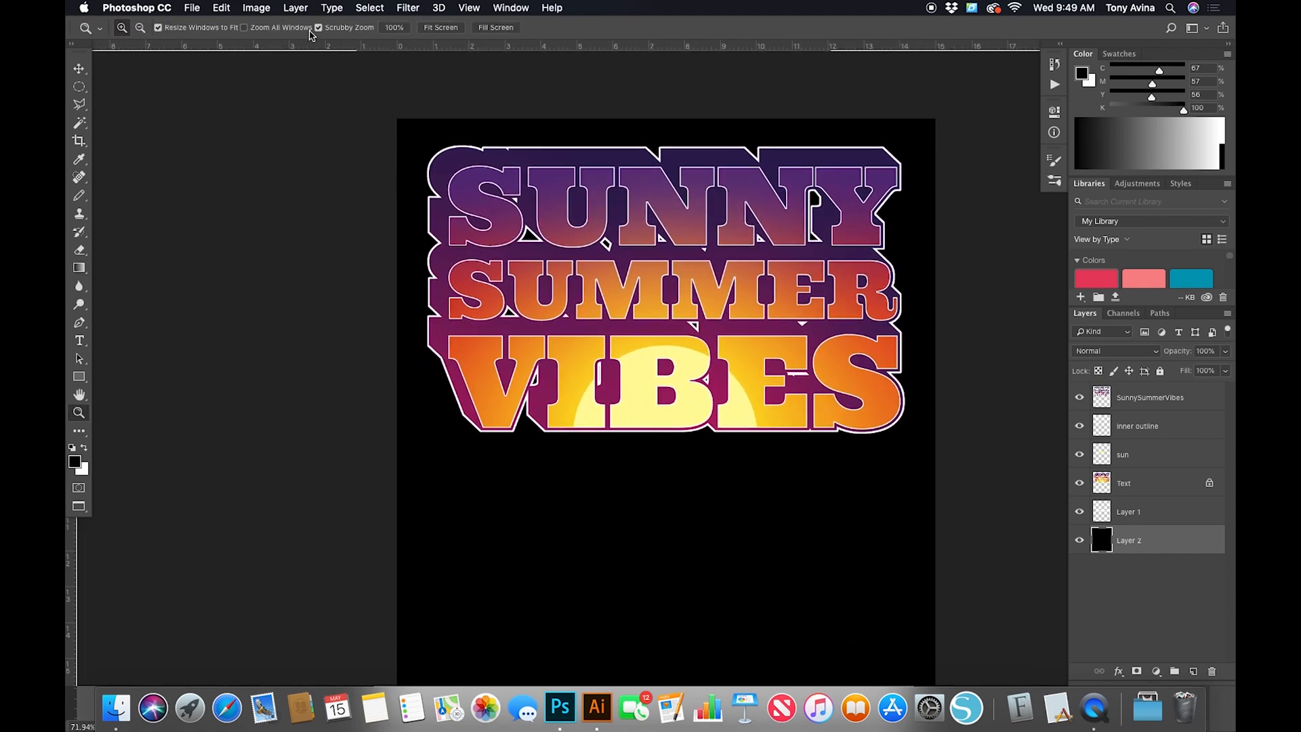
pyautogui.click(262, 8)
pyautogui.moveTo(277, 47)
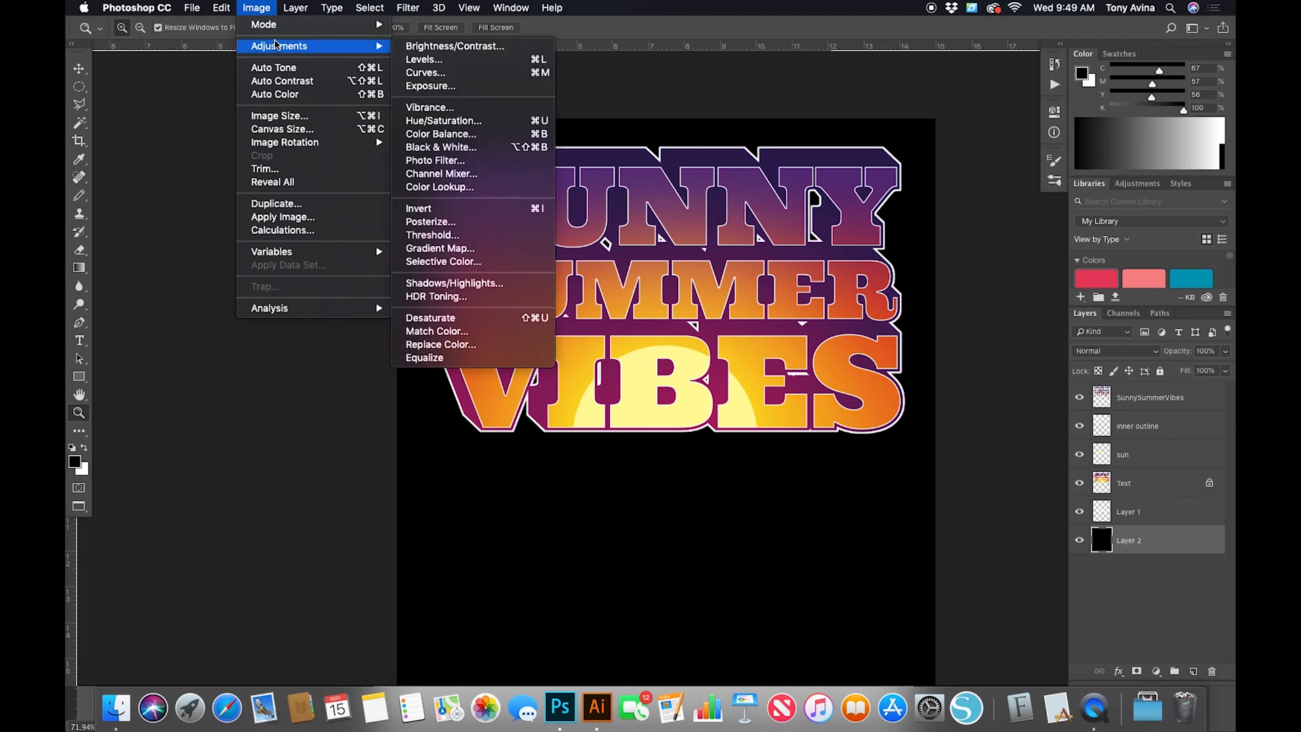
pyautogui.click(288, 117)
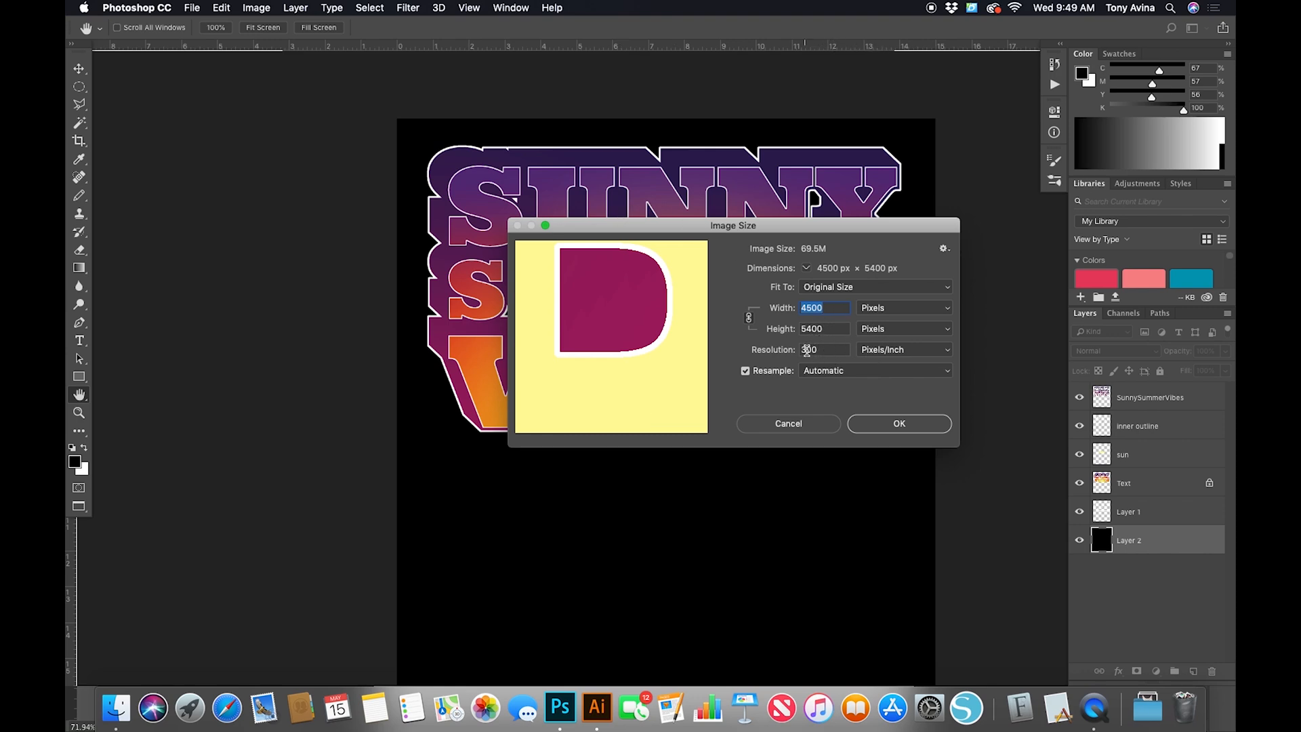
pyautogui.click(820, 431)
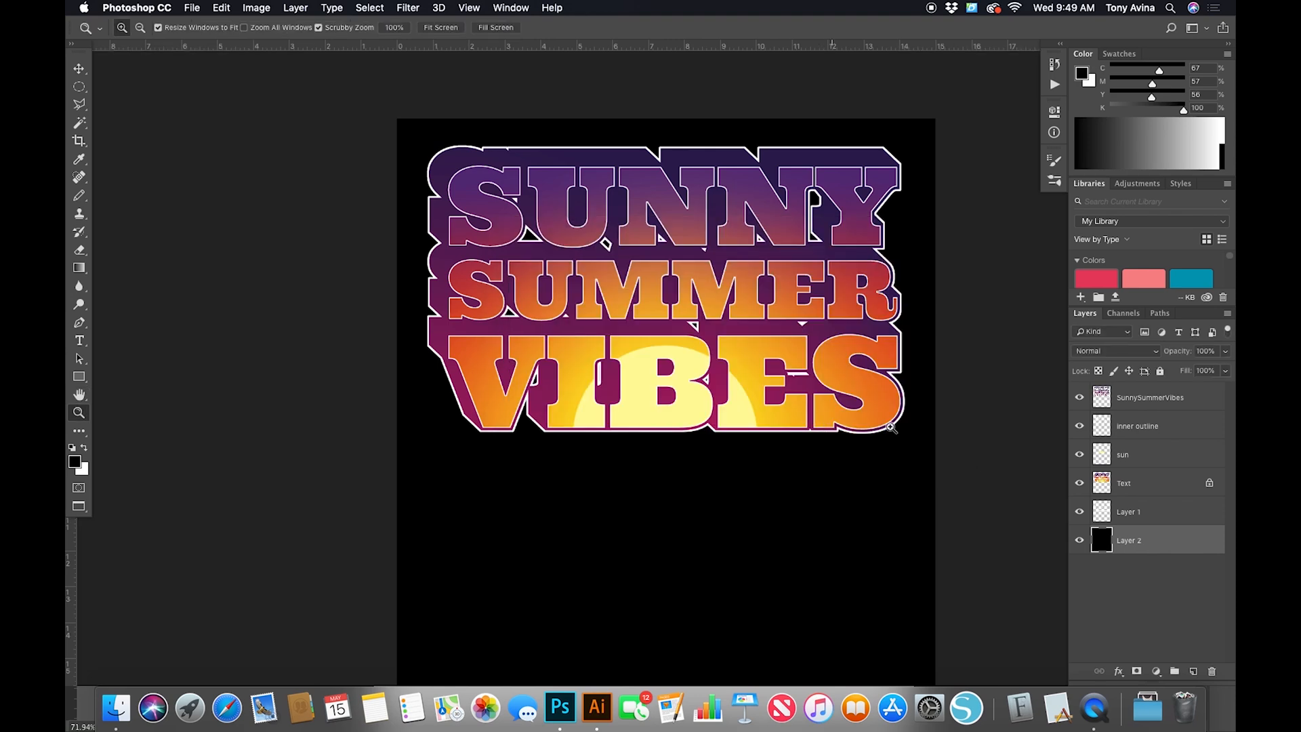
# - Delete the black background layer and merge all visible layers into one
pyautogui.moveTo(1110, 540); pyautogui.dragTo(1211, 671)
pyautogui.click(1172, 400)
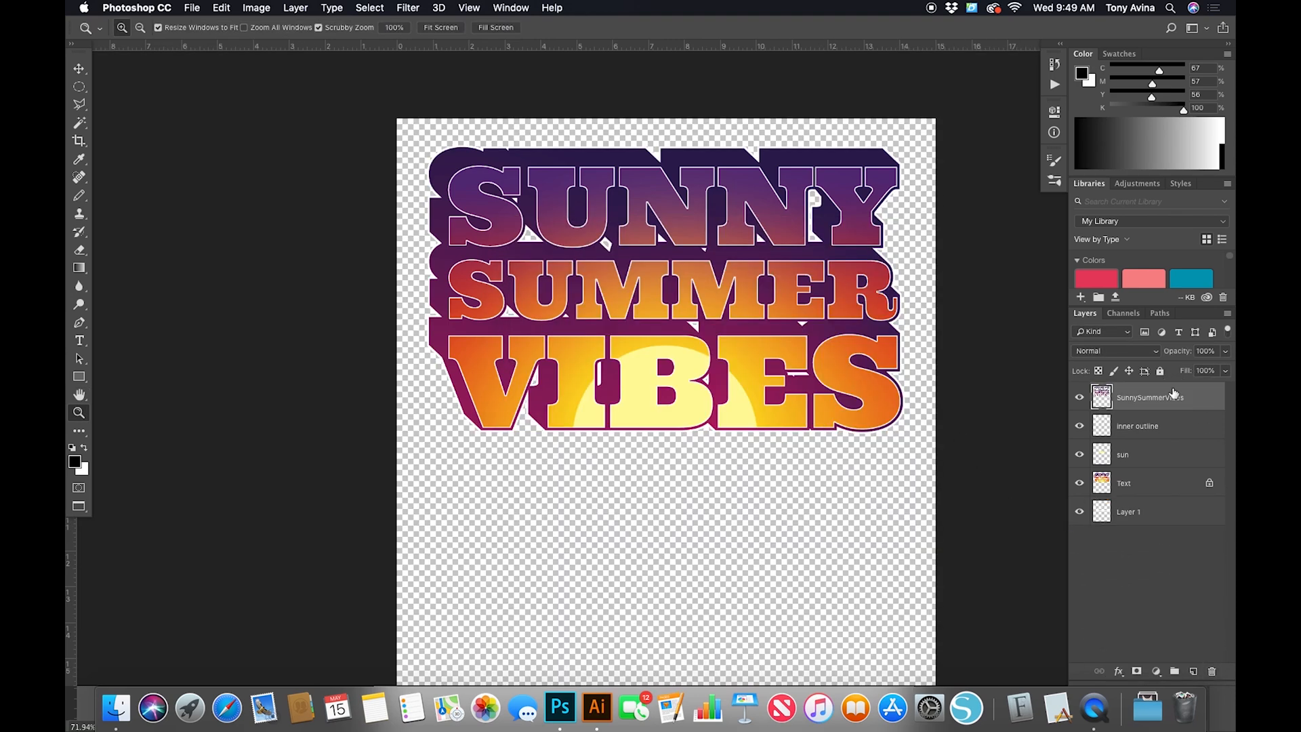
pyautogui.click(1228, 316)
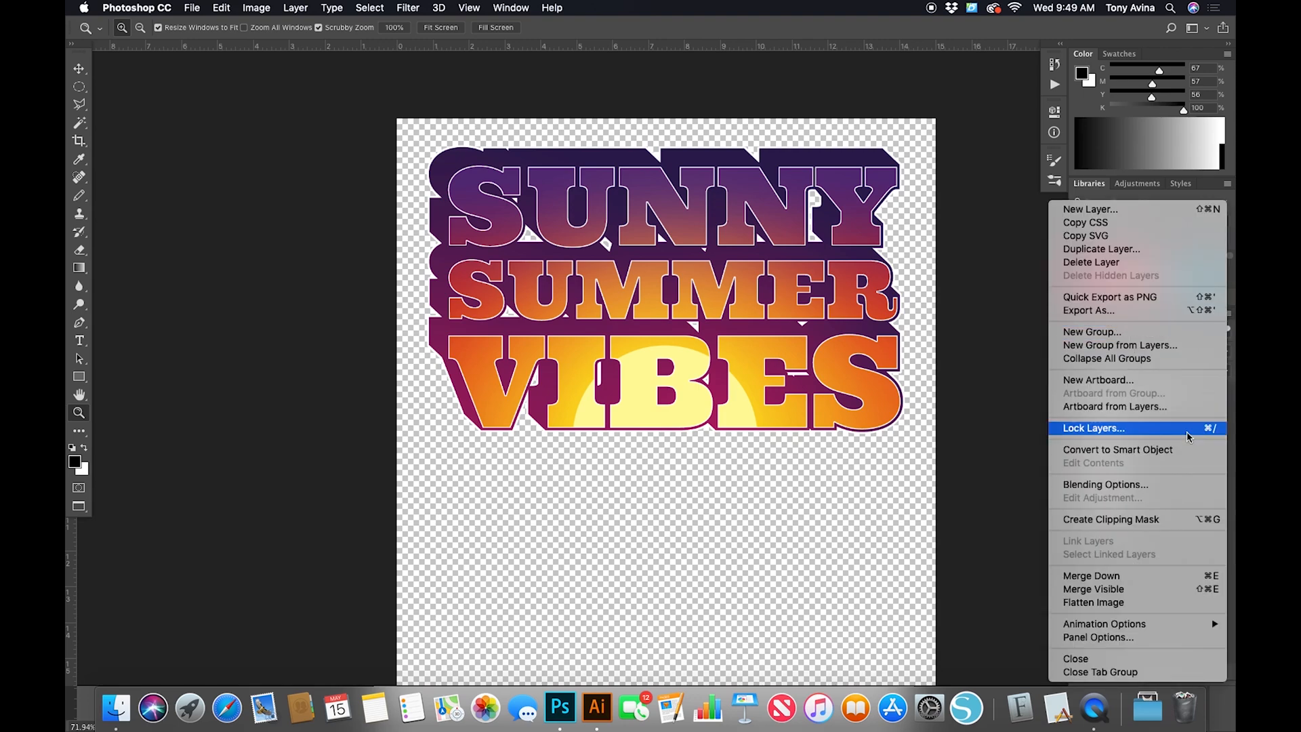
pyautogui.click(1149, 590)
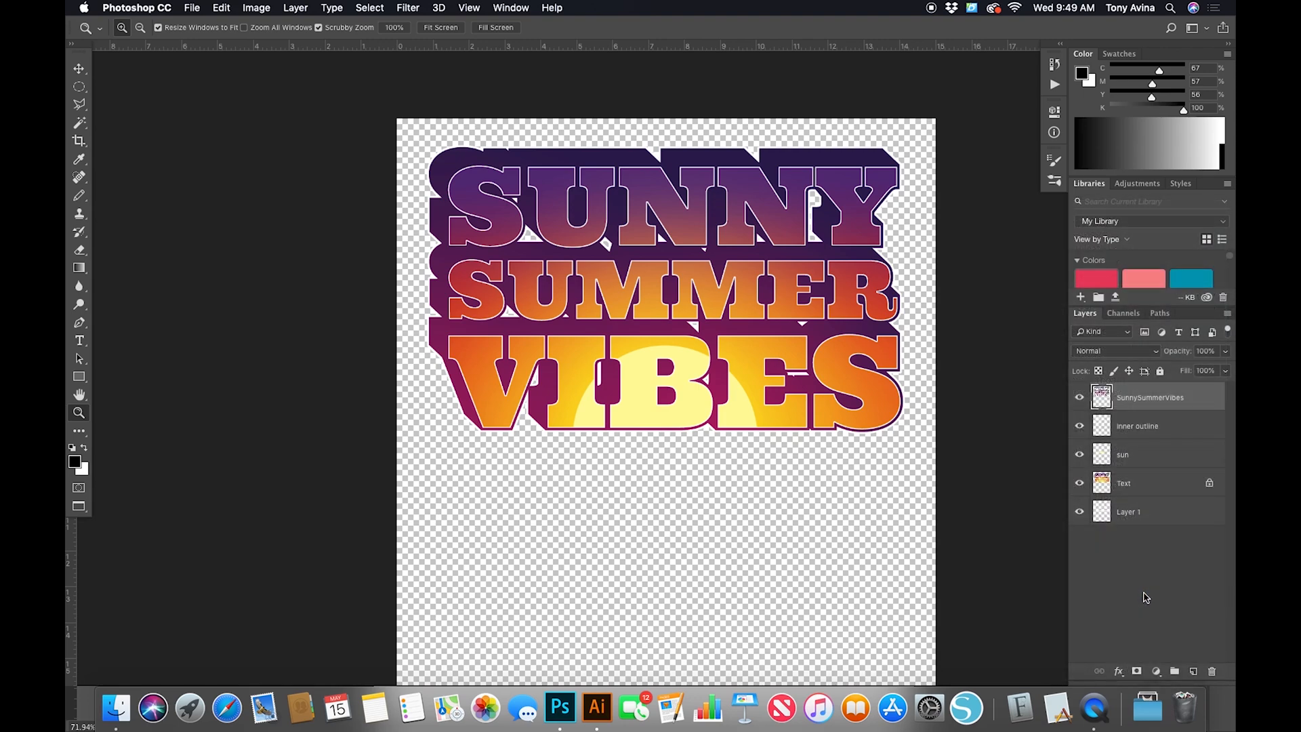